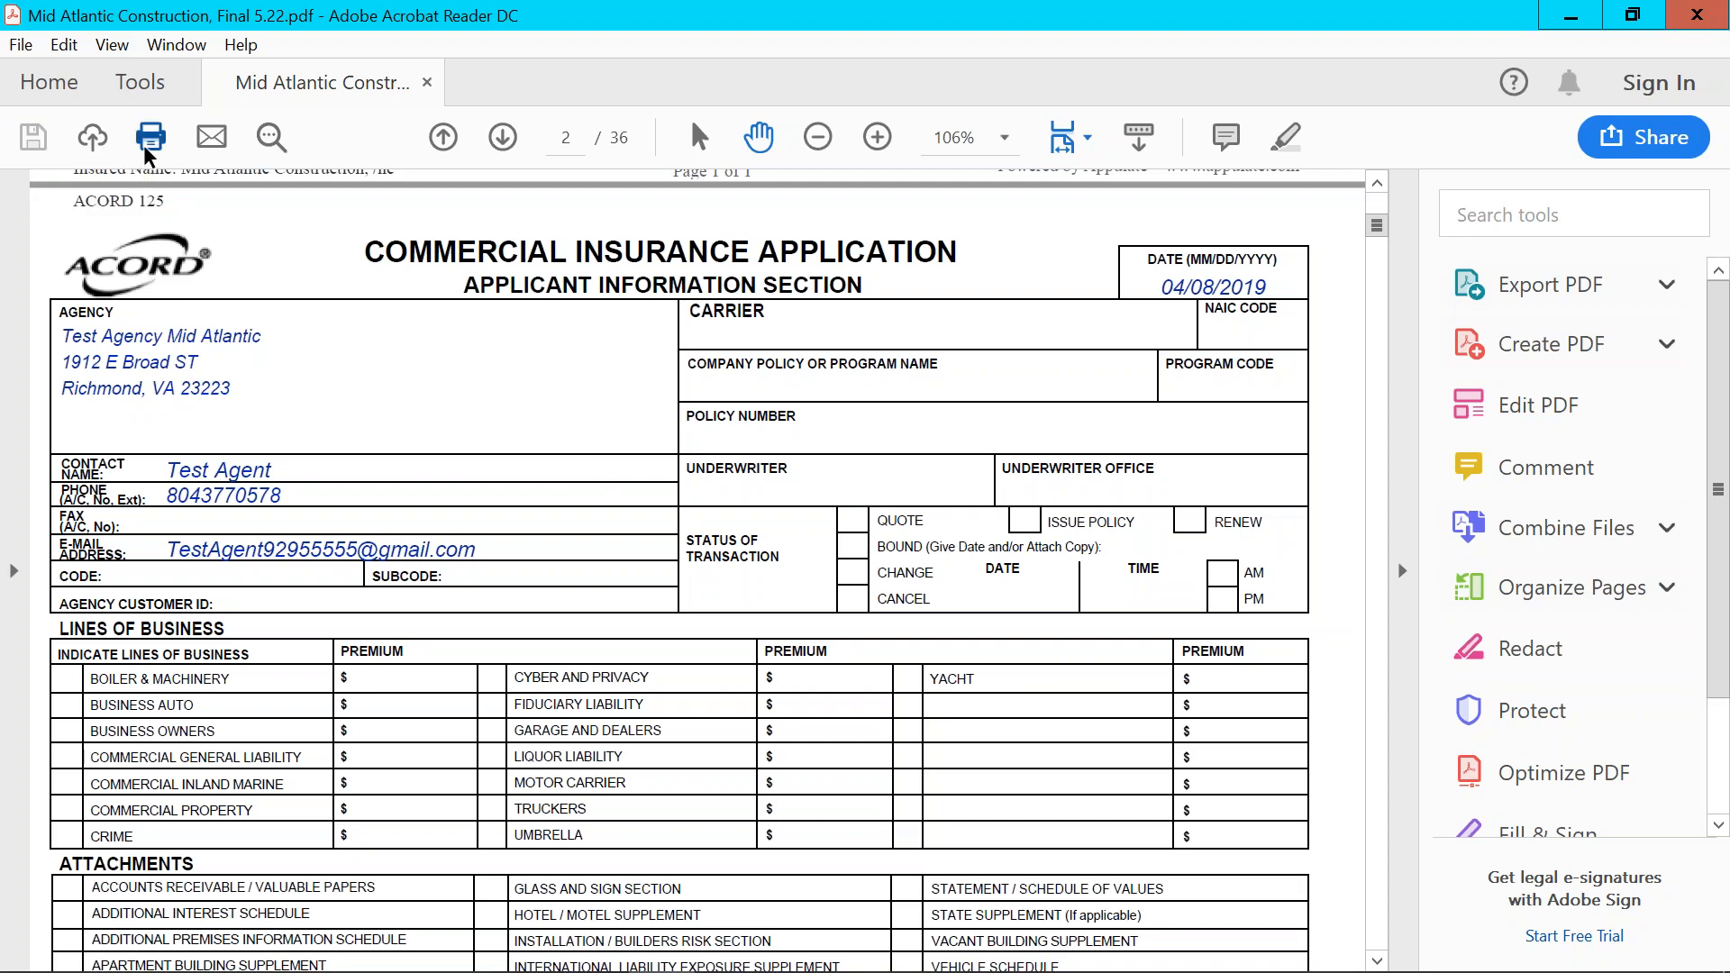
# - Print all pages of the commercial insurance application PDF to the Appulate Uplink printer and send them with the prefilled login
pyautogui.click(150, 137)
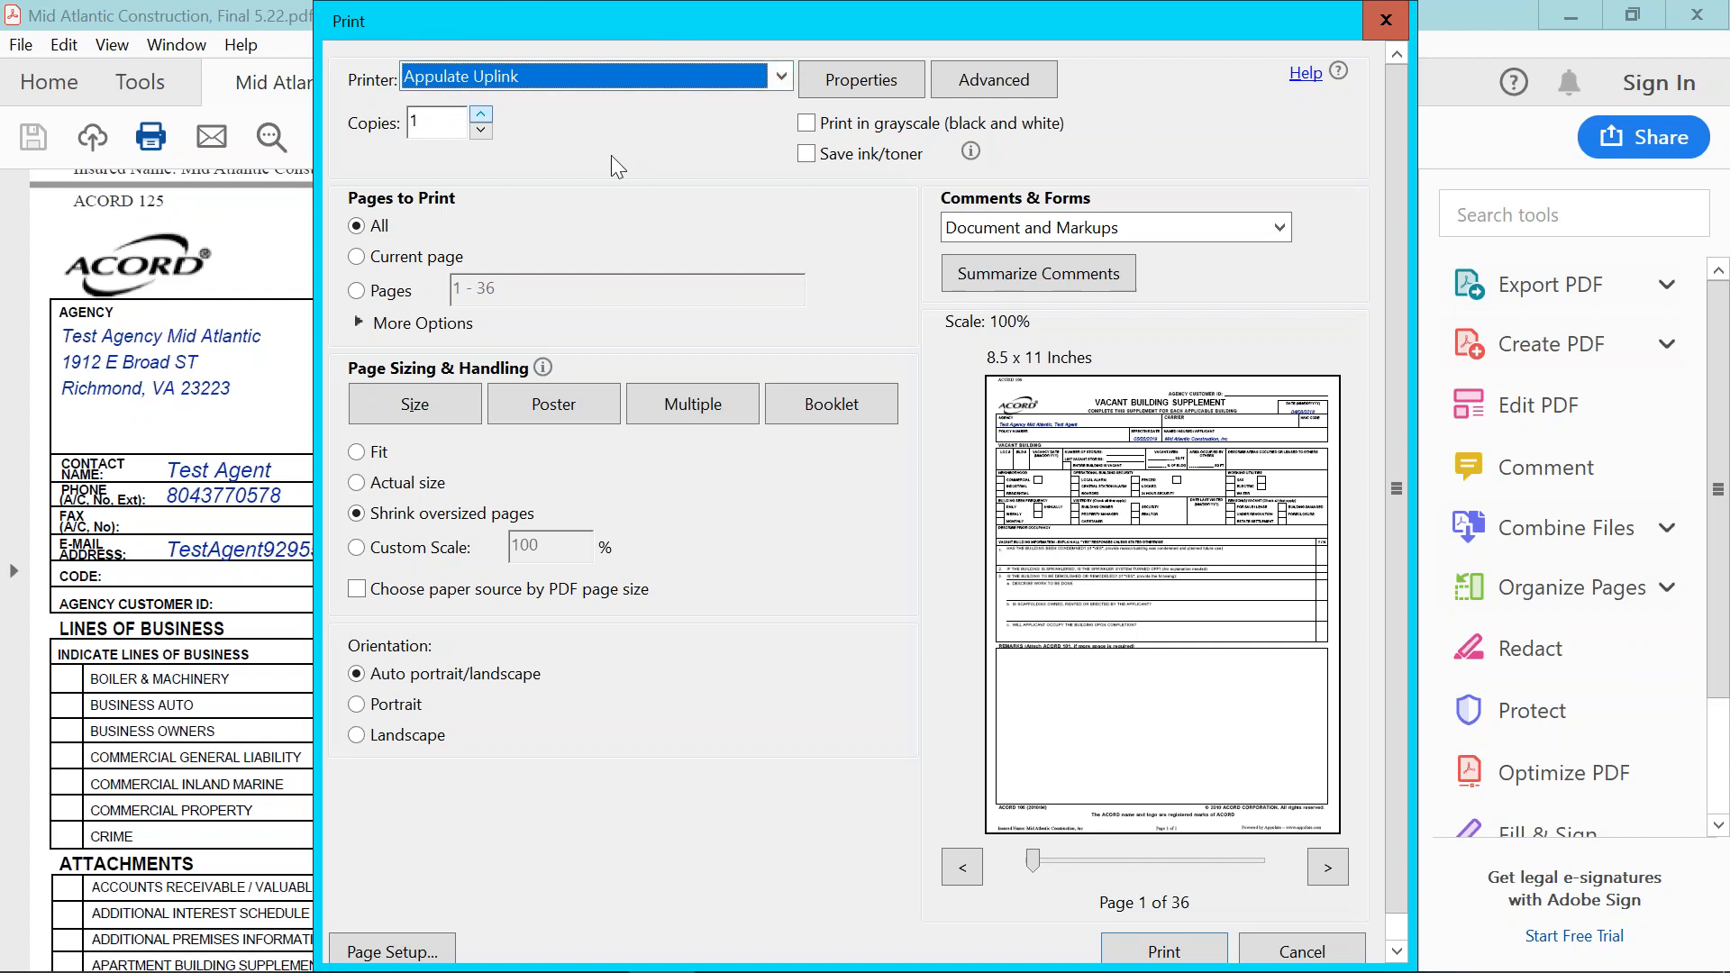
pyautogui.click(1200, 955)
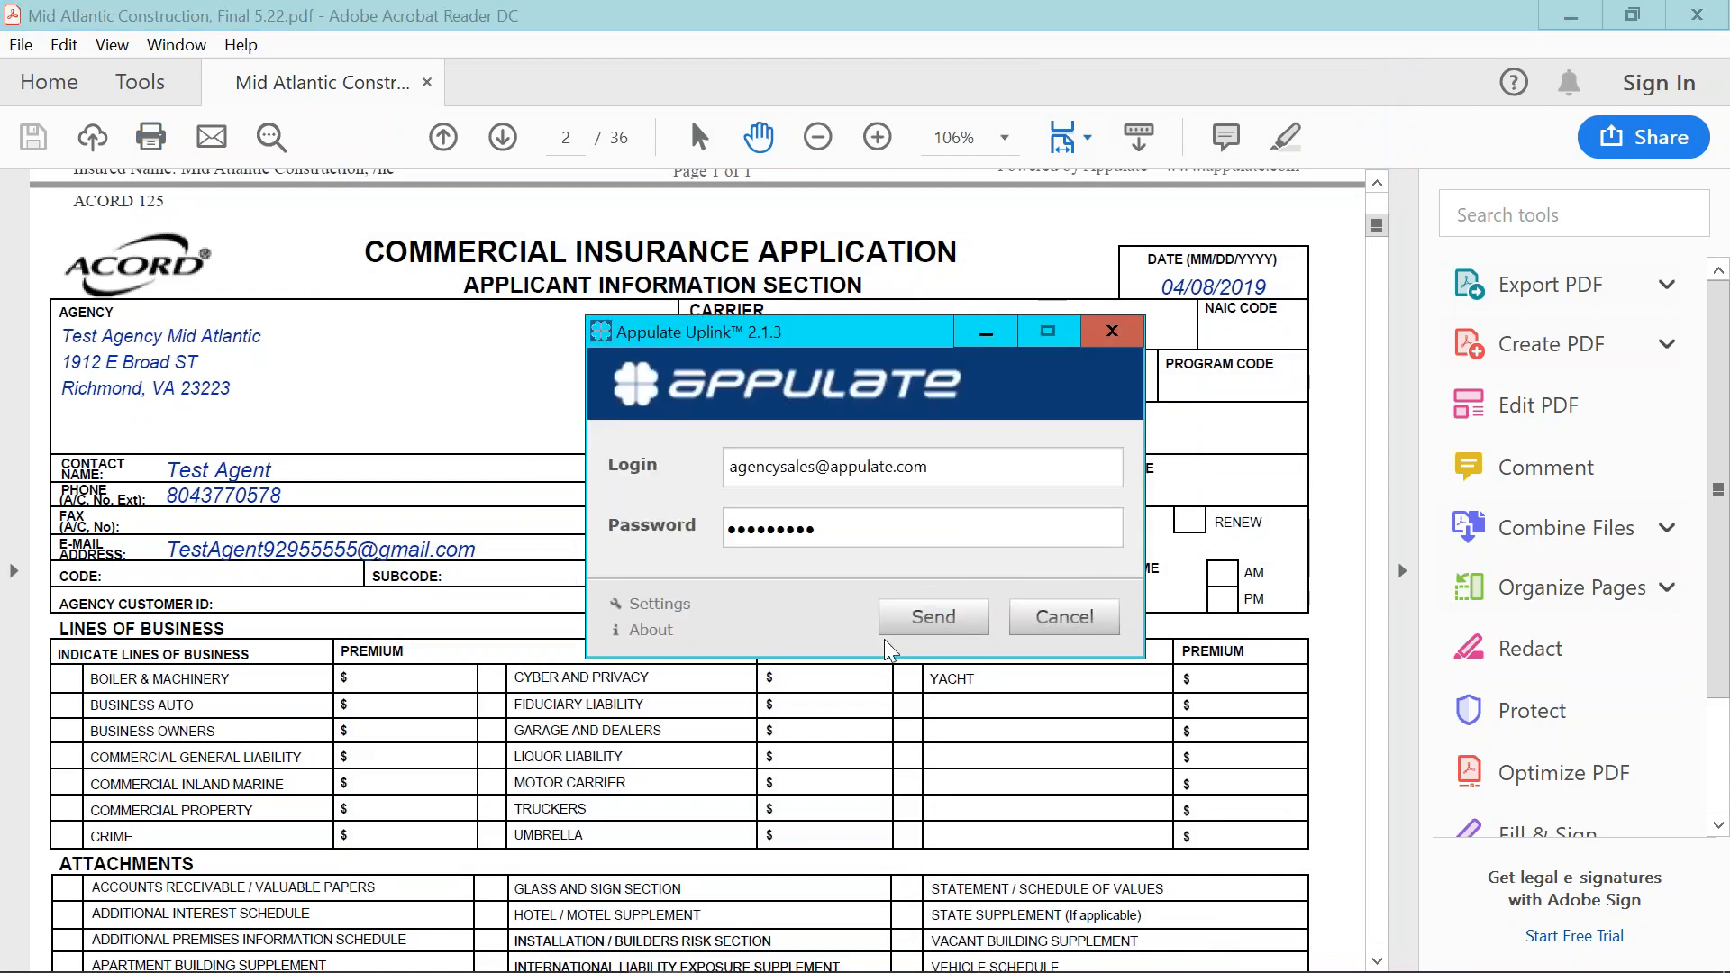
pyautogui.click(898, 620)
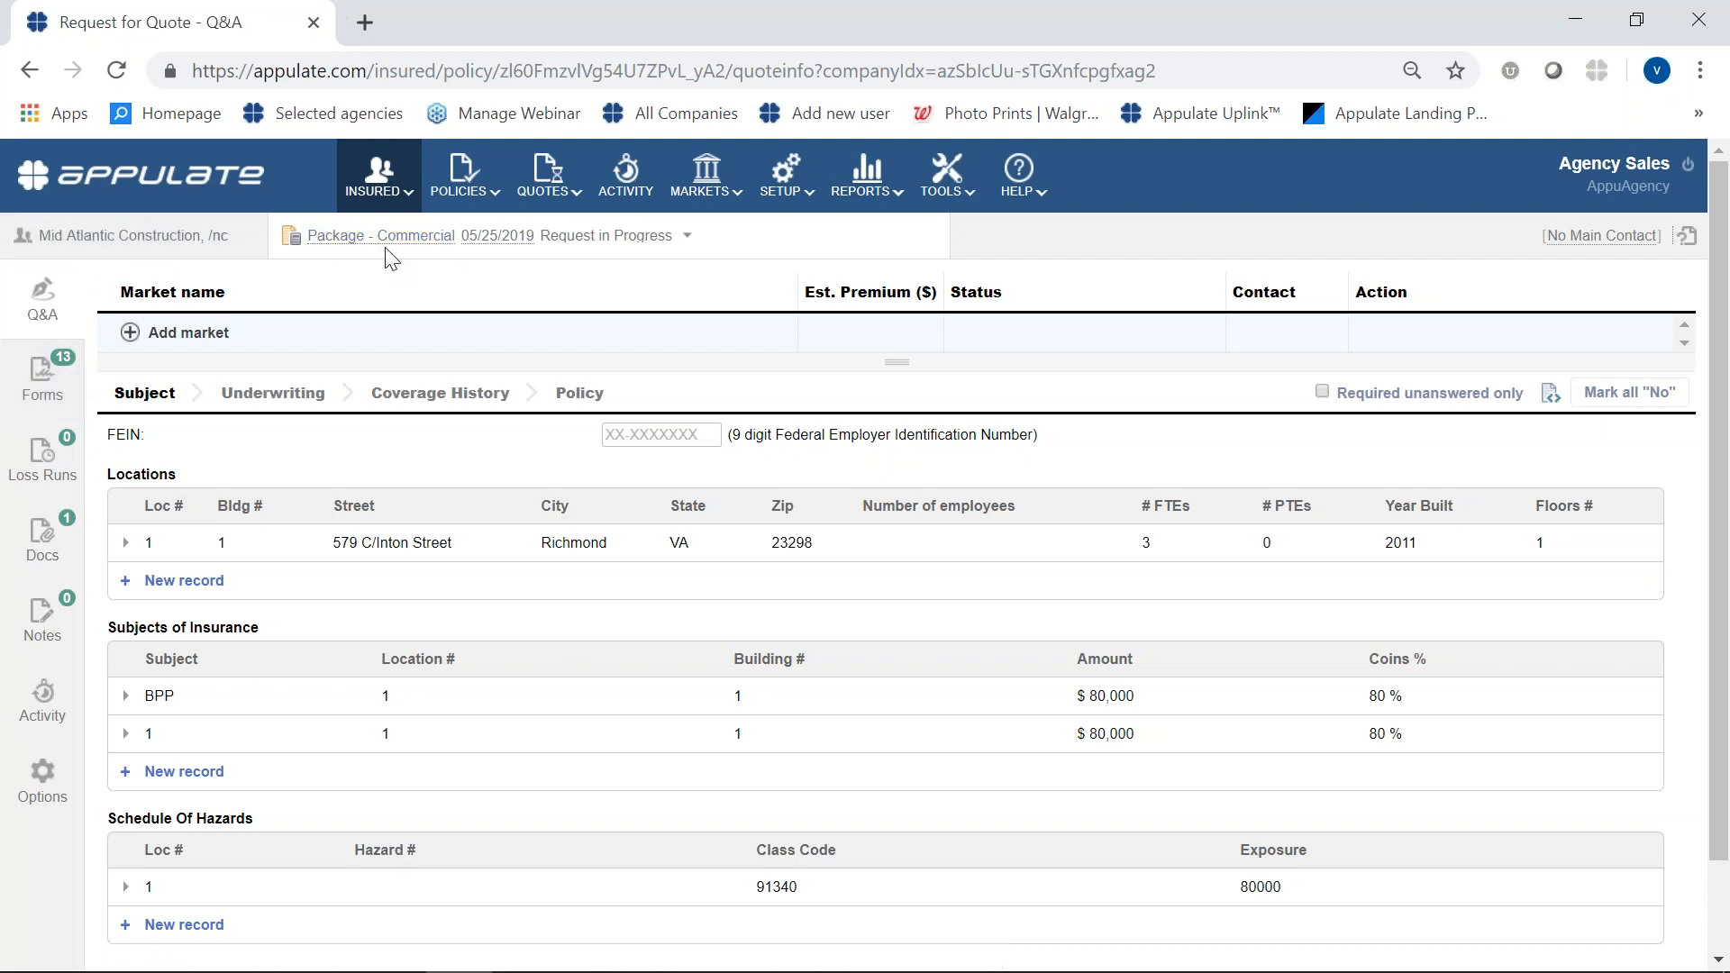
# - Check the effective and expiration dates of the Package - Commercial policy
pyautogui.moveTo(346, 251)
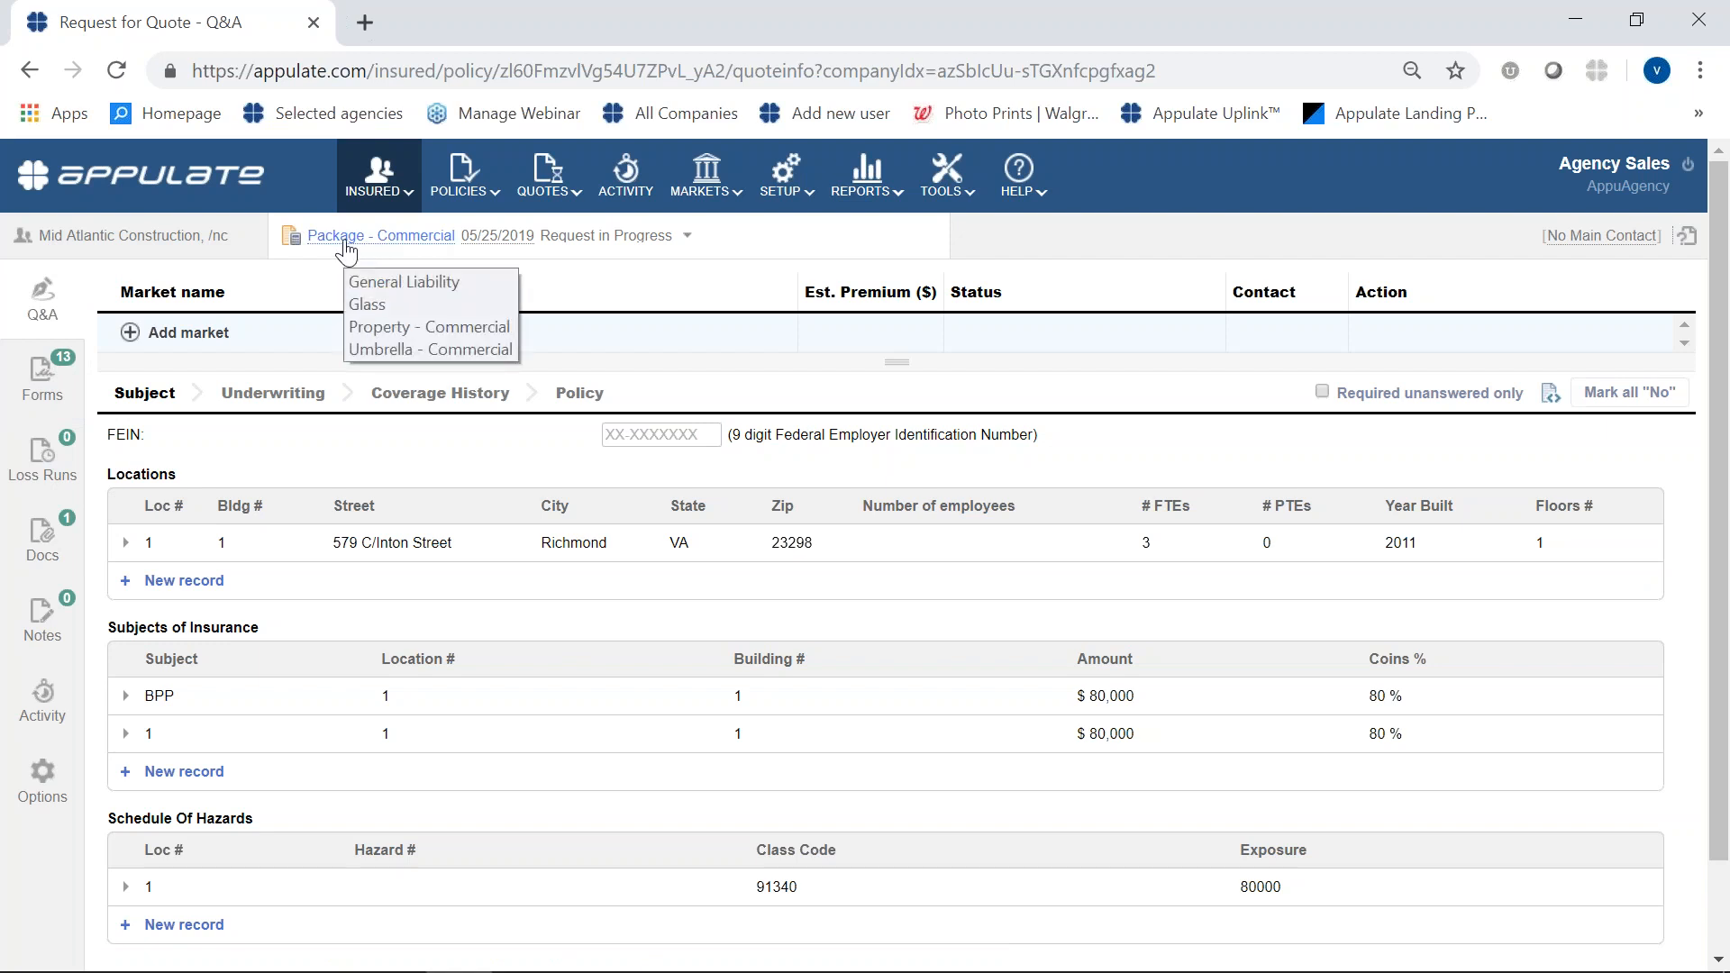
pyautogui.click(474, 240)
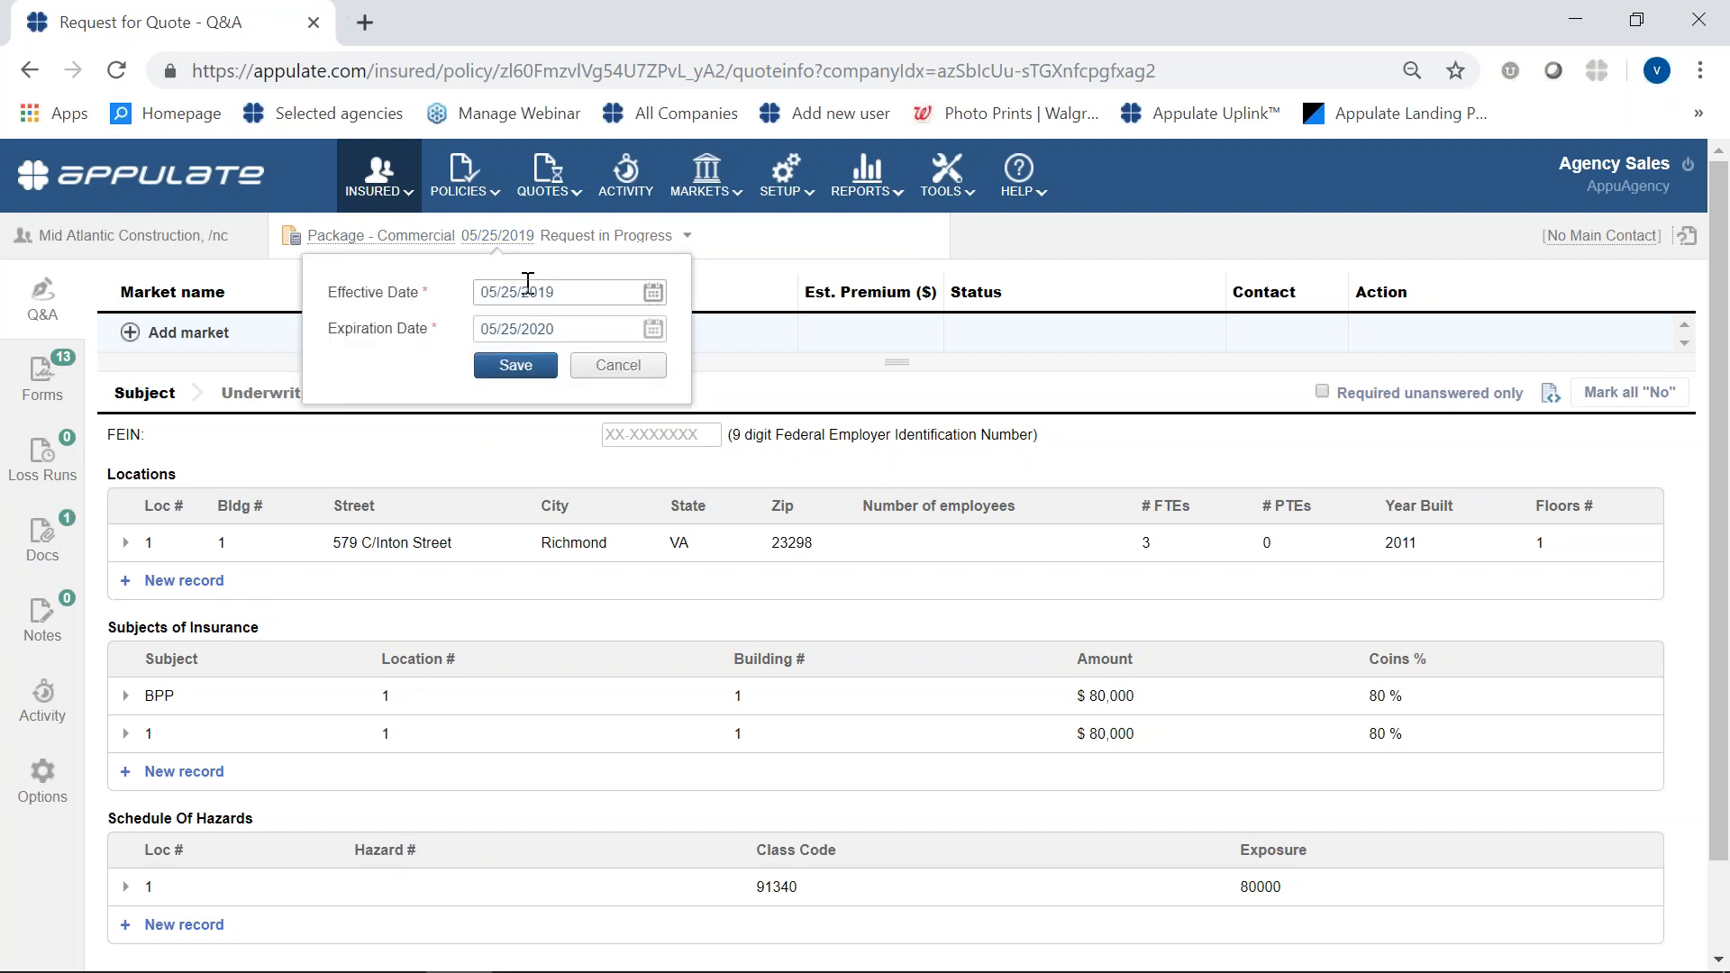
pyautogui.click(646, 379)
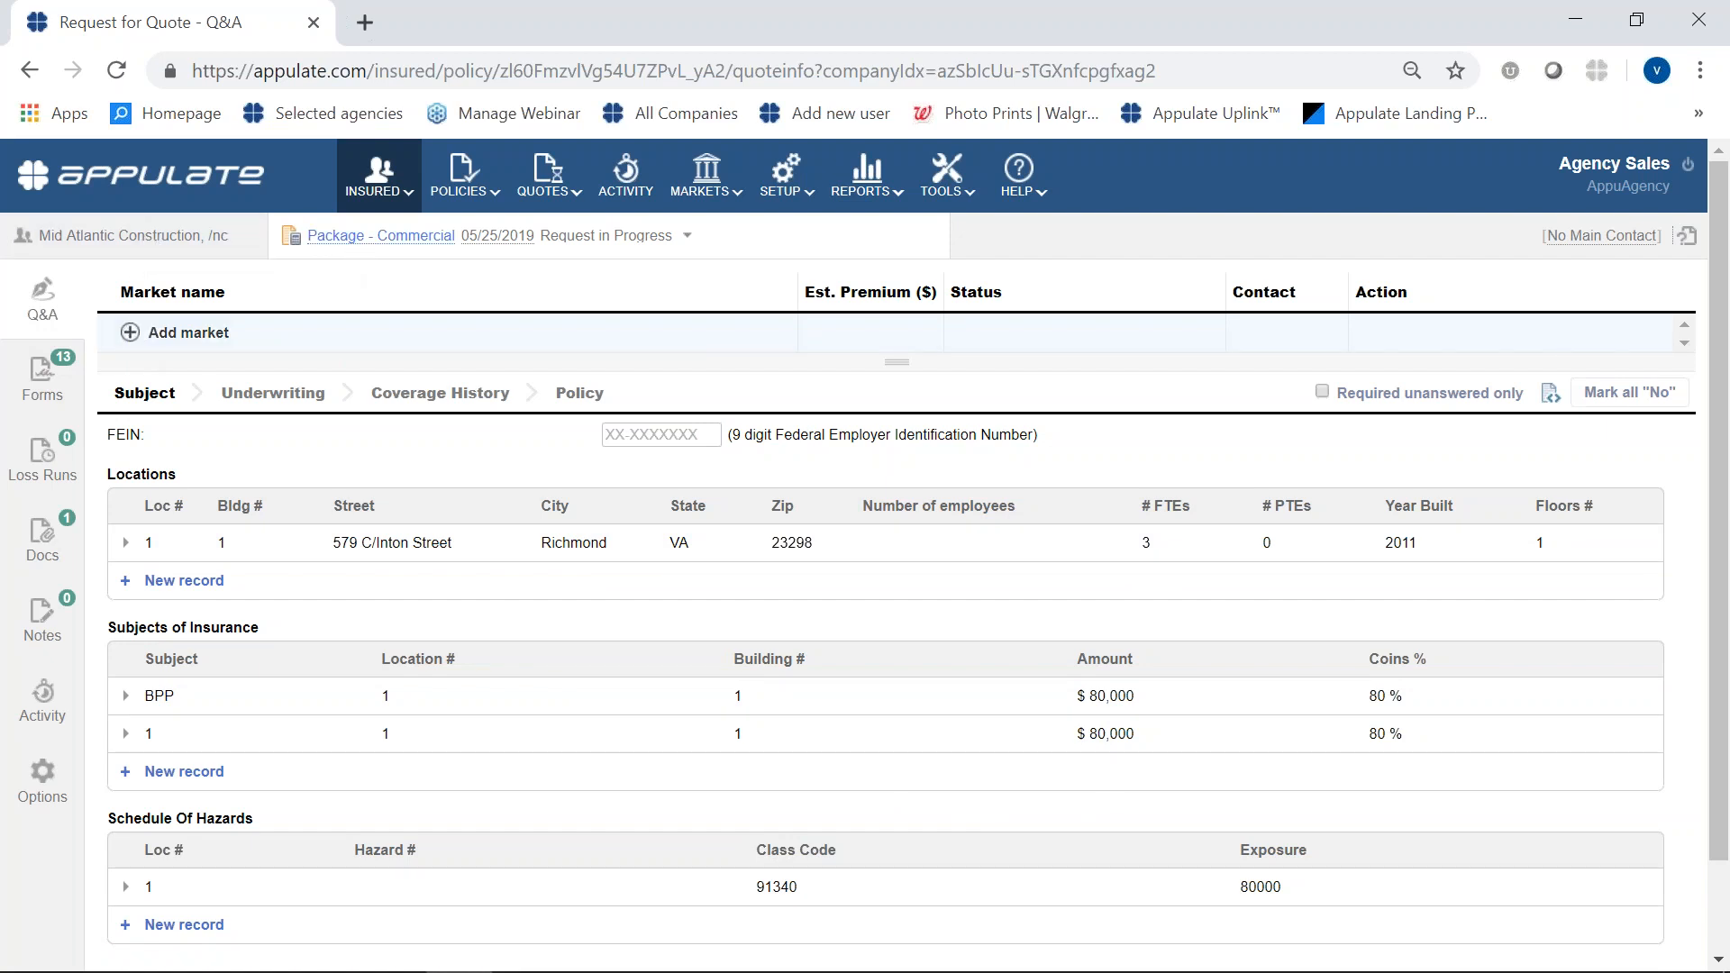
# - Add Mid Atlantic Insurance Group, LLC as a market for the quote request
pyautogui.click(131, 334)
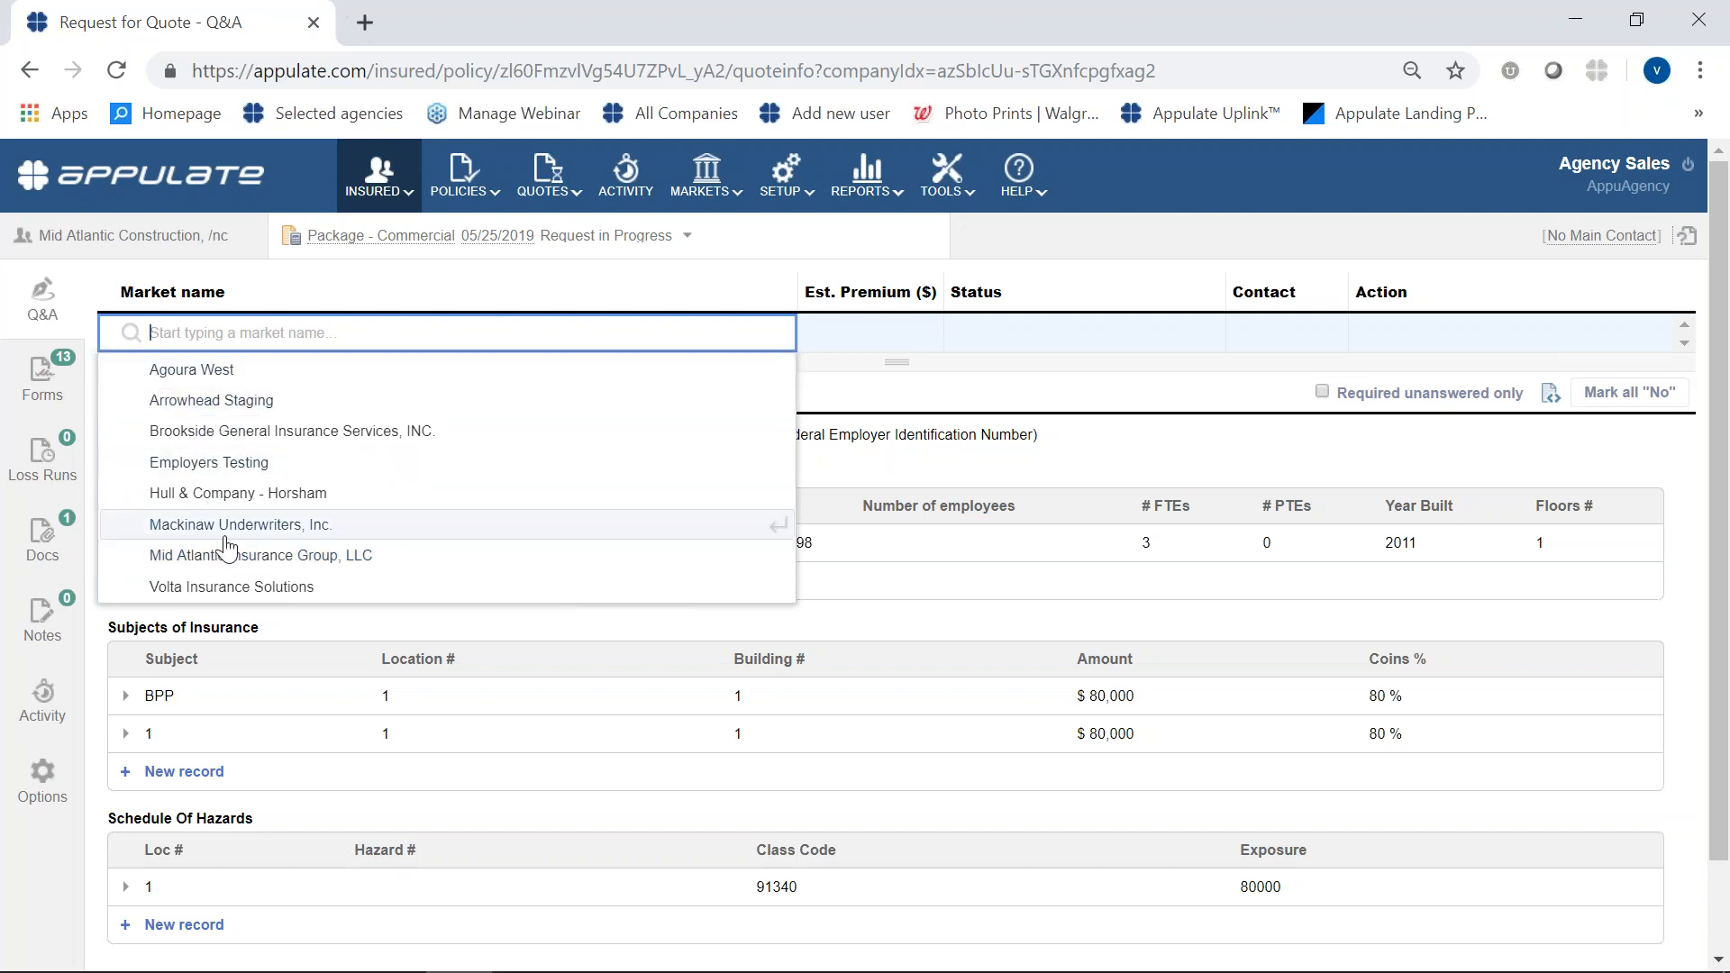
pyautogui.moveTo(722, 196)
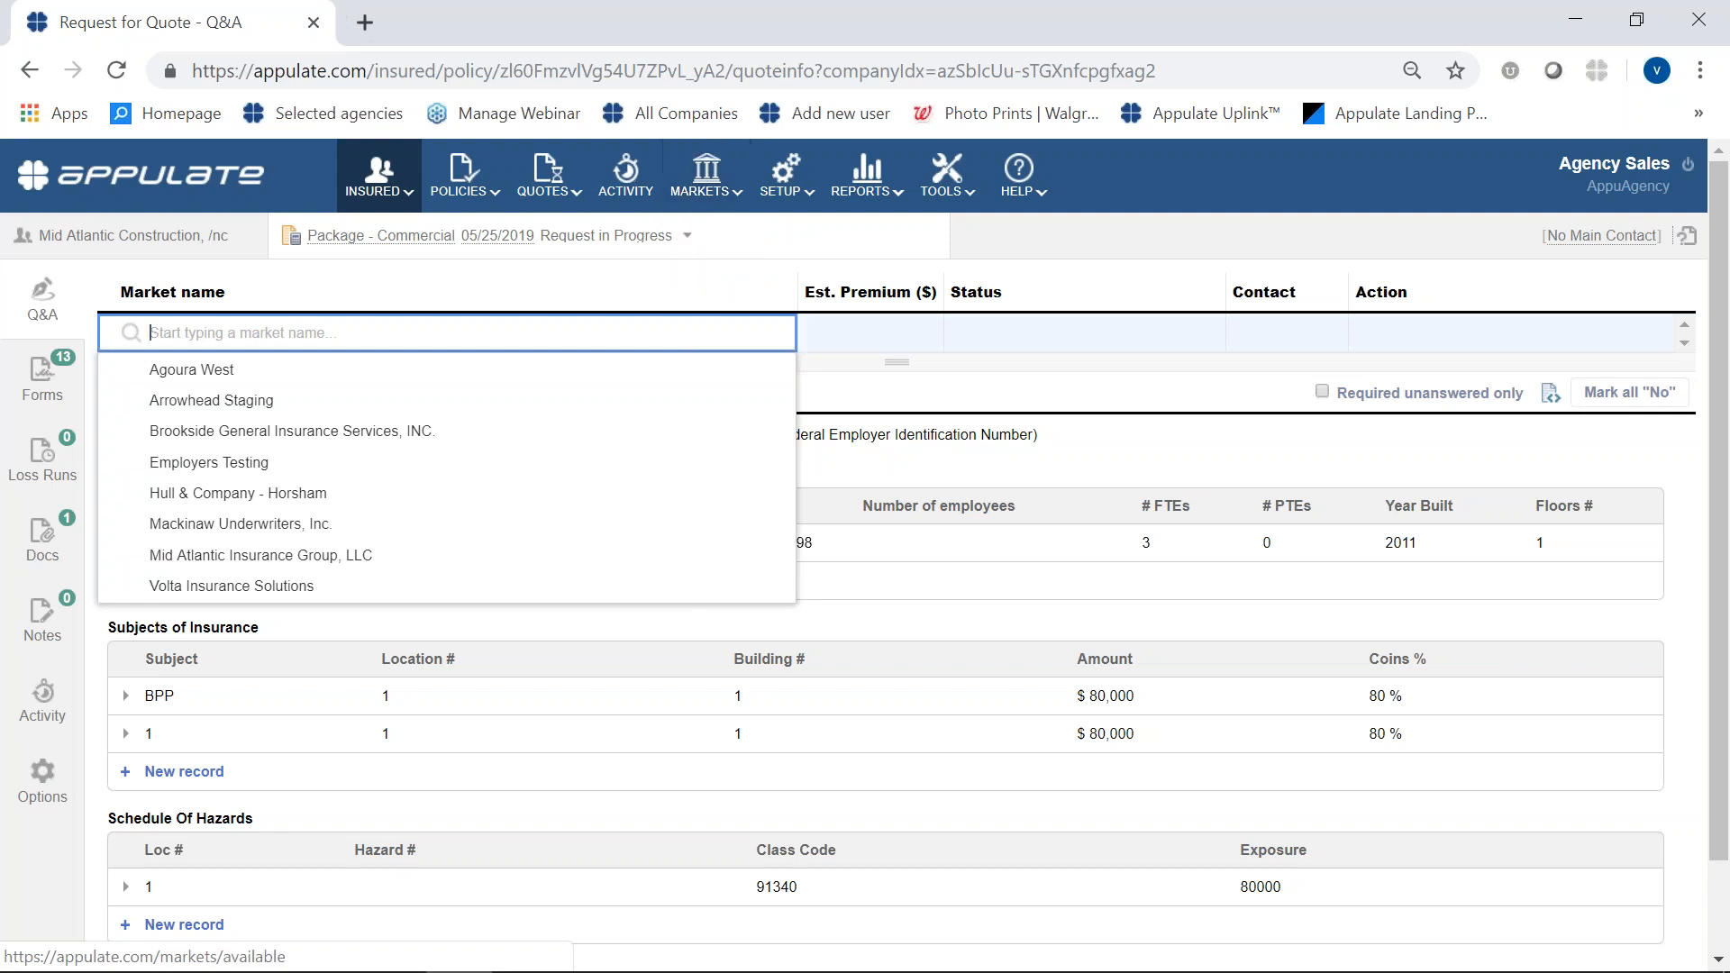
pyautogui.click(347, 559)
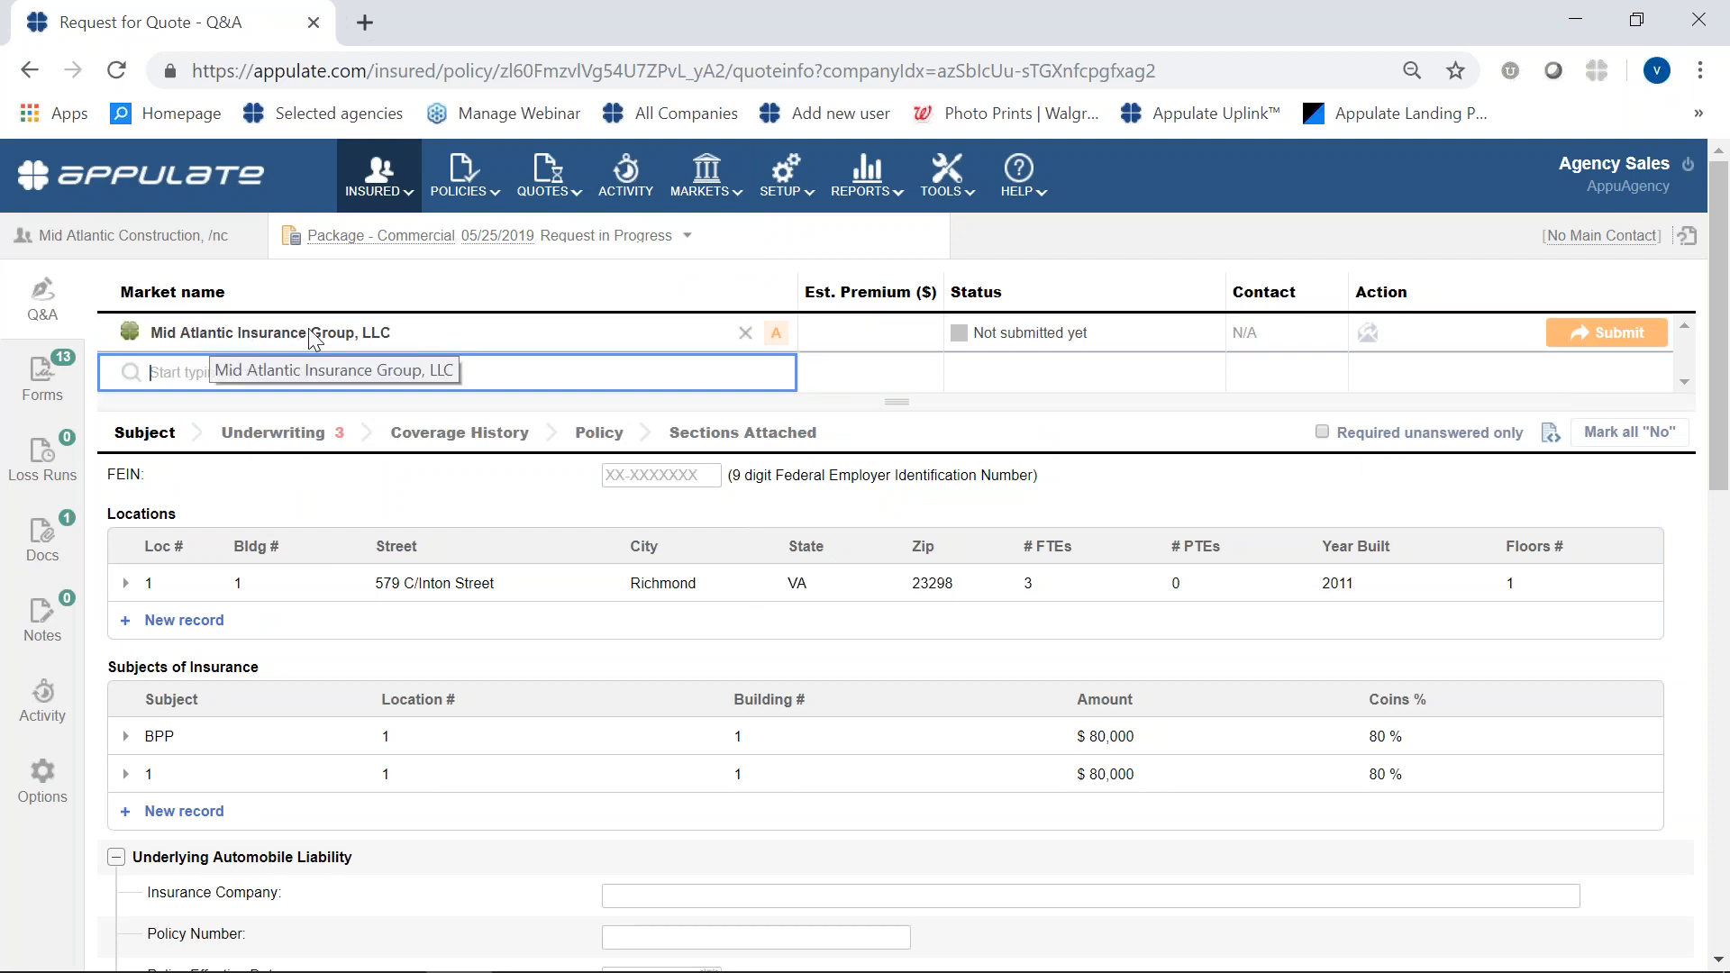
# - Review the market's missing required answers and go to the detailed description of operations question
pyautogui.moveTo(787, 329)
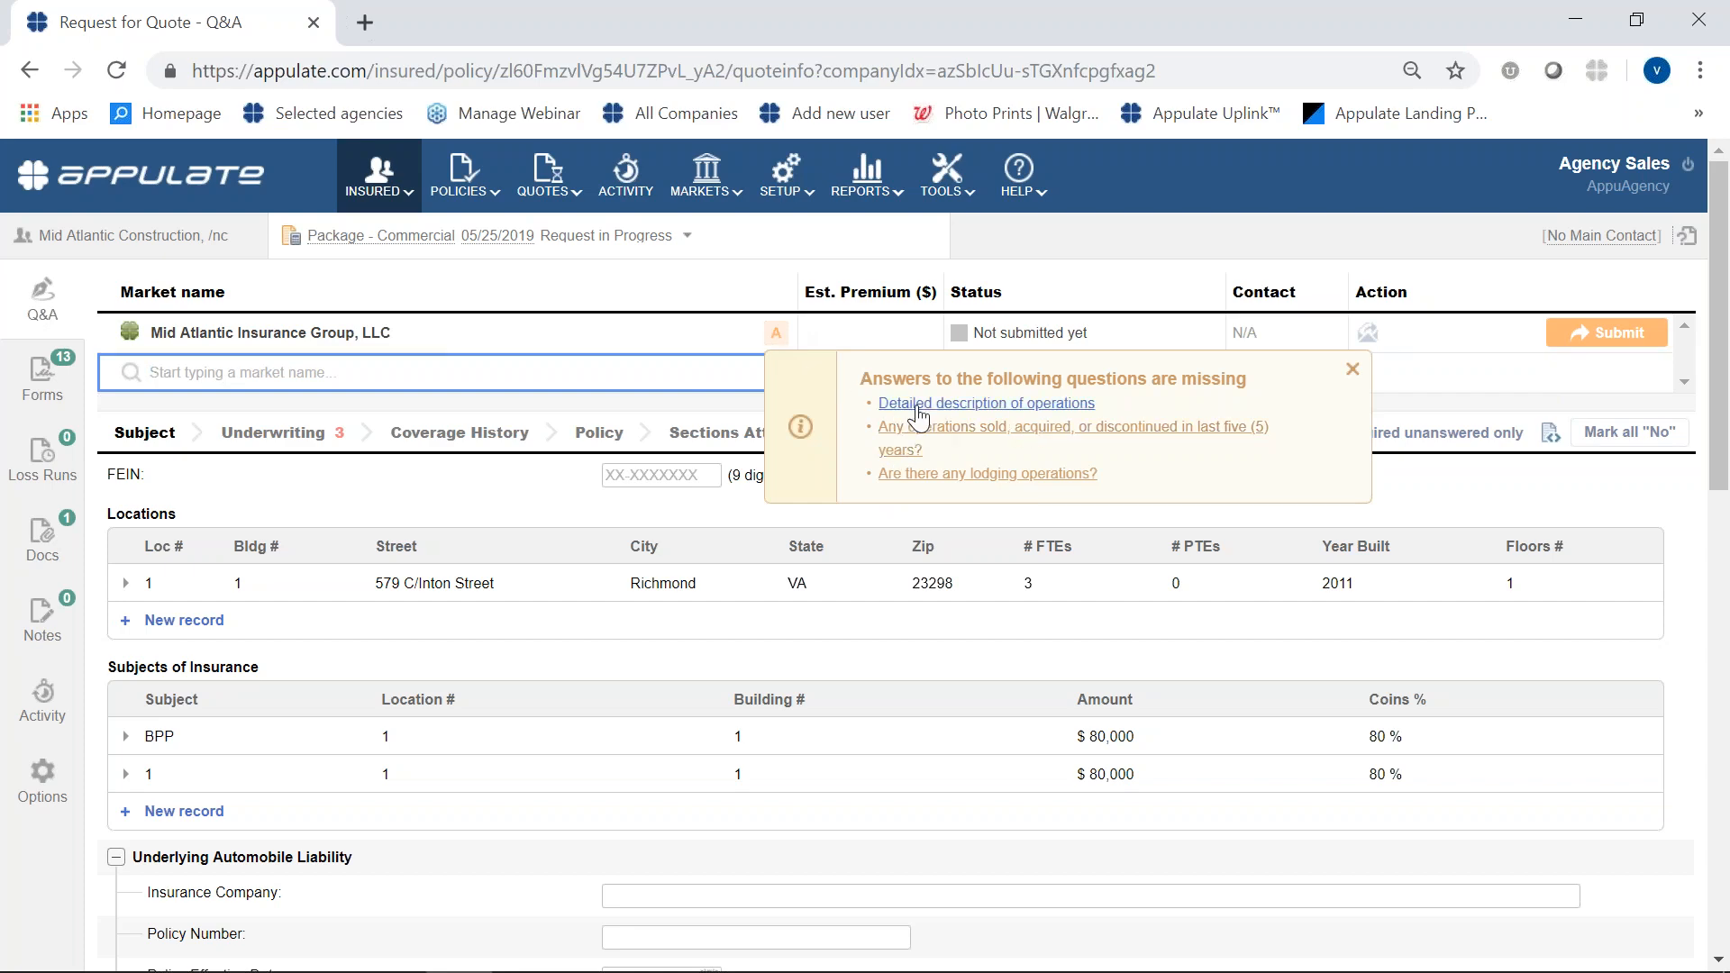
pyautogui.click(915, 405)
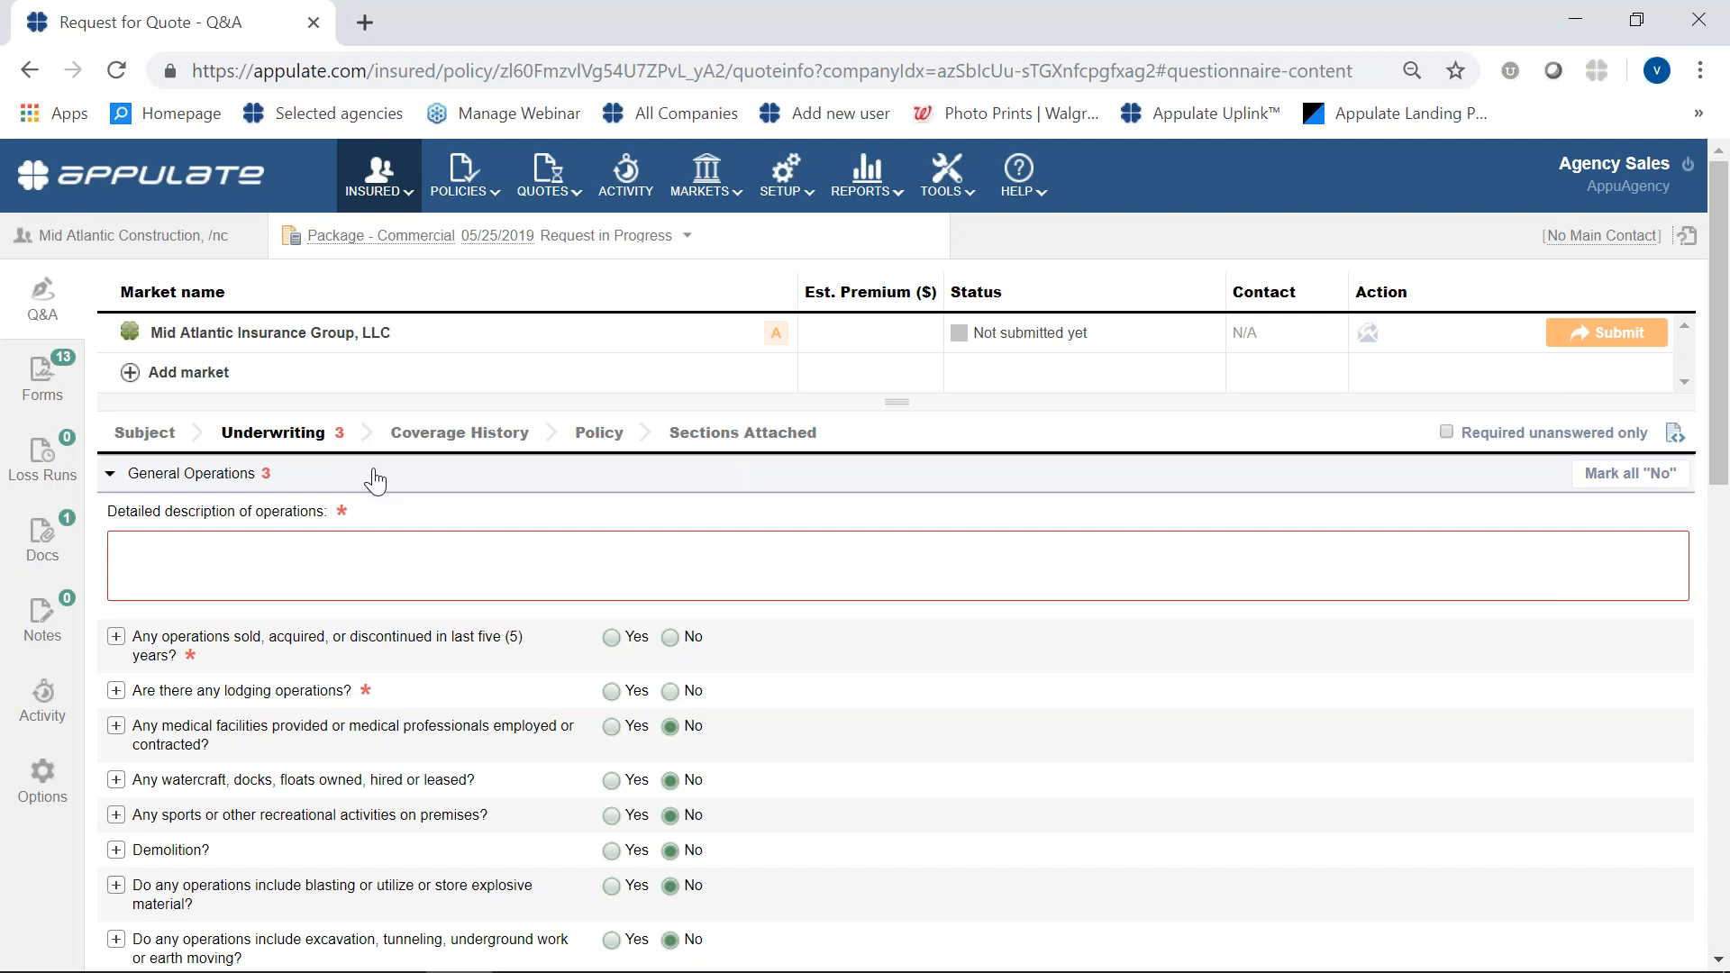
pyautogui.moveTo(345, 512)
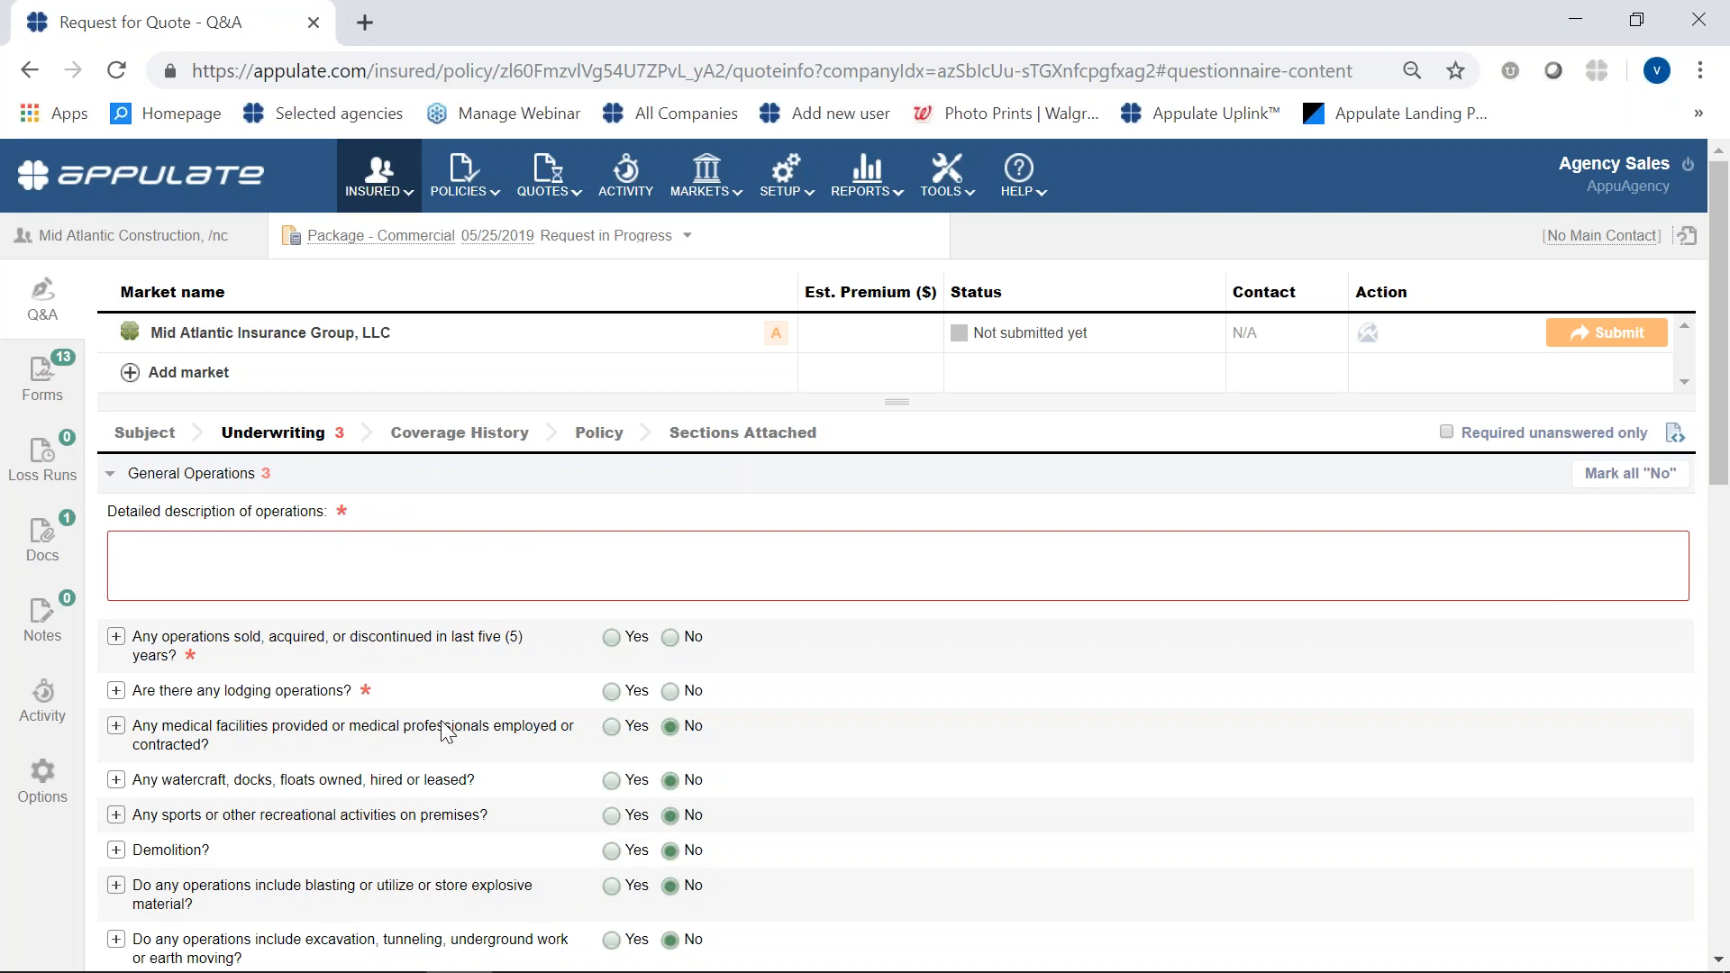
pyautogui.moveTo(1576, 335)
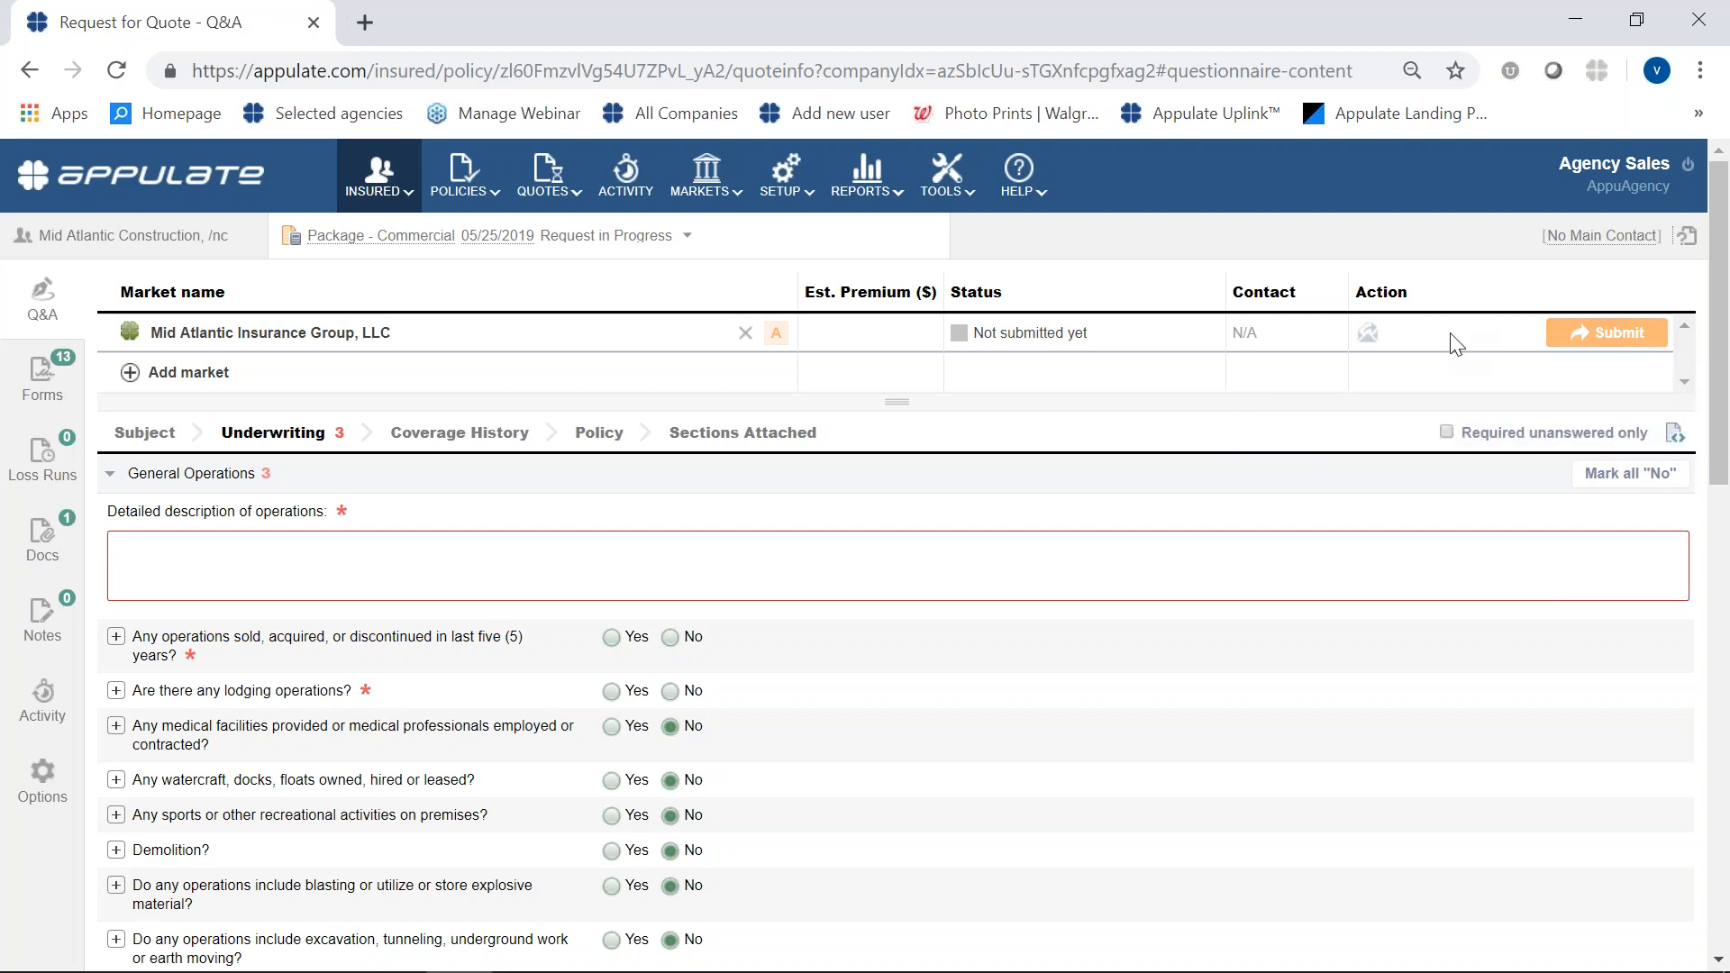
# - Examine the details of the BPP record under Subjects of Insurance in the Subject section and collapse it again
pyautogui.click(147, 436)
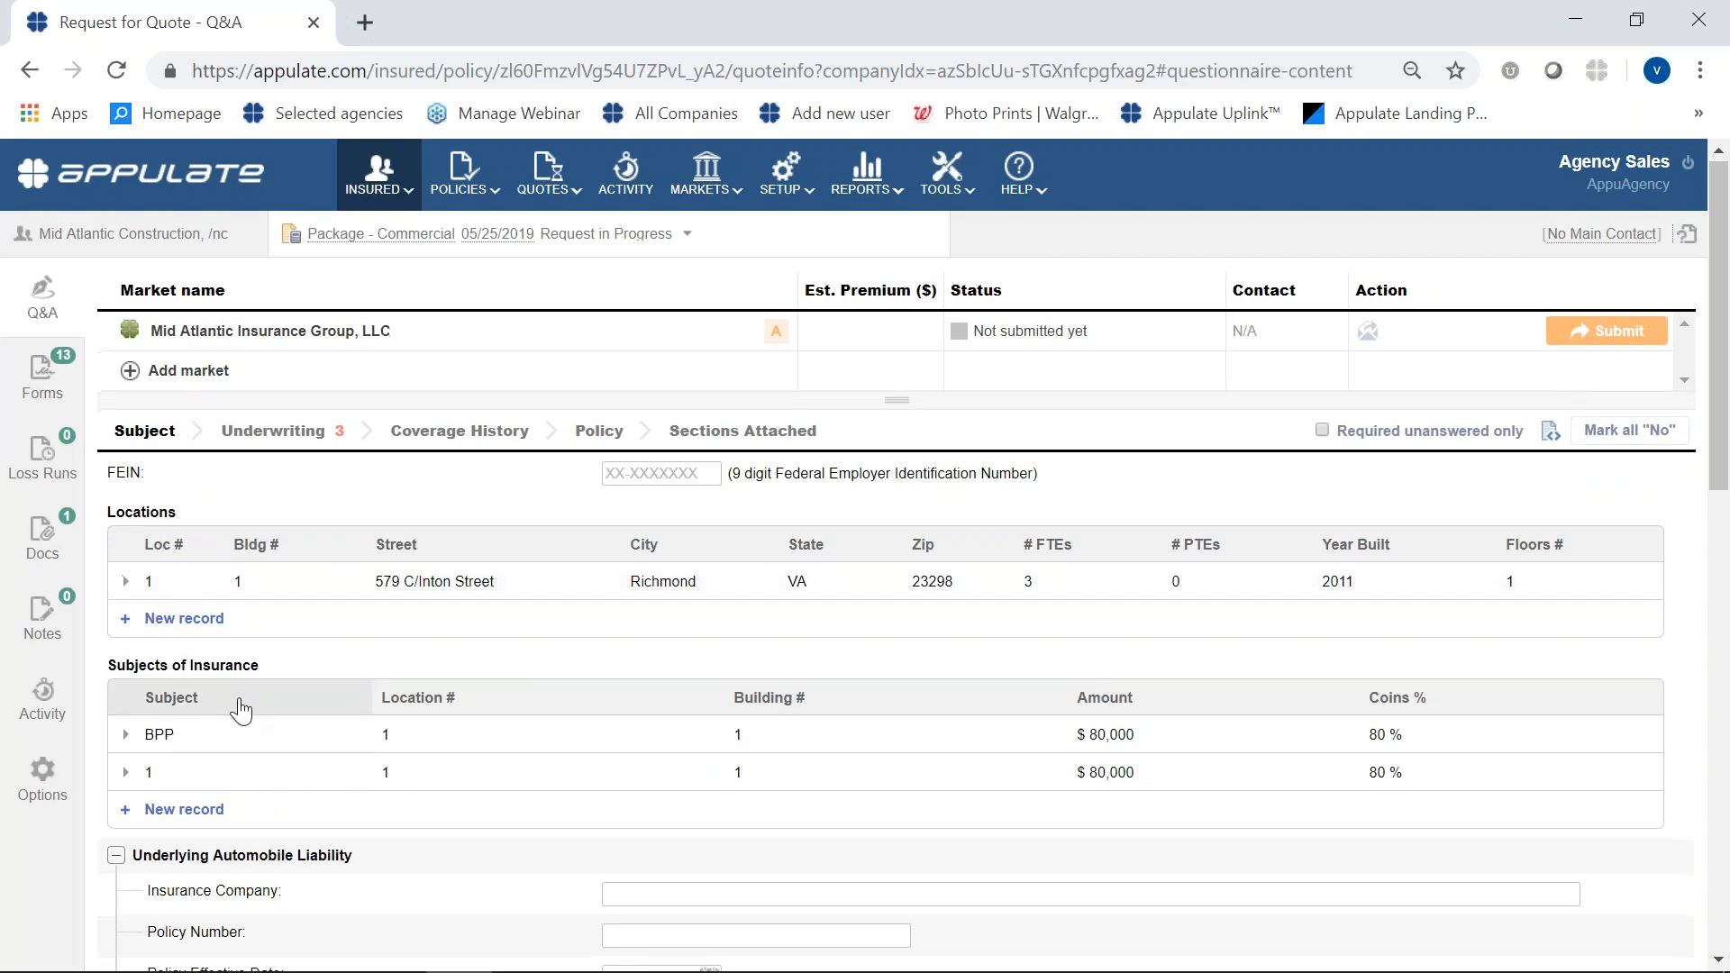
pyautogui.scroll(-1, 239, 707)
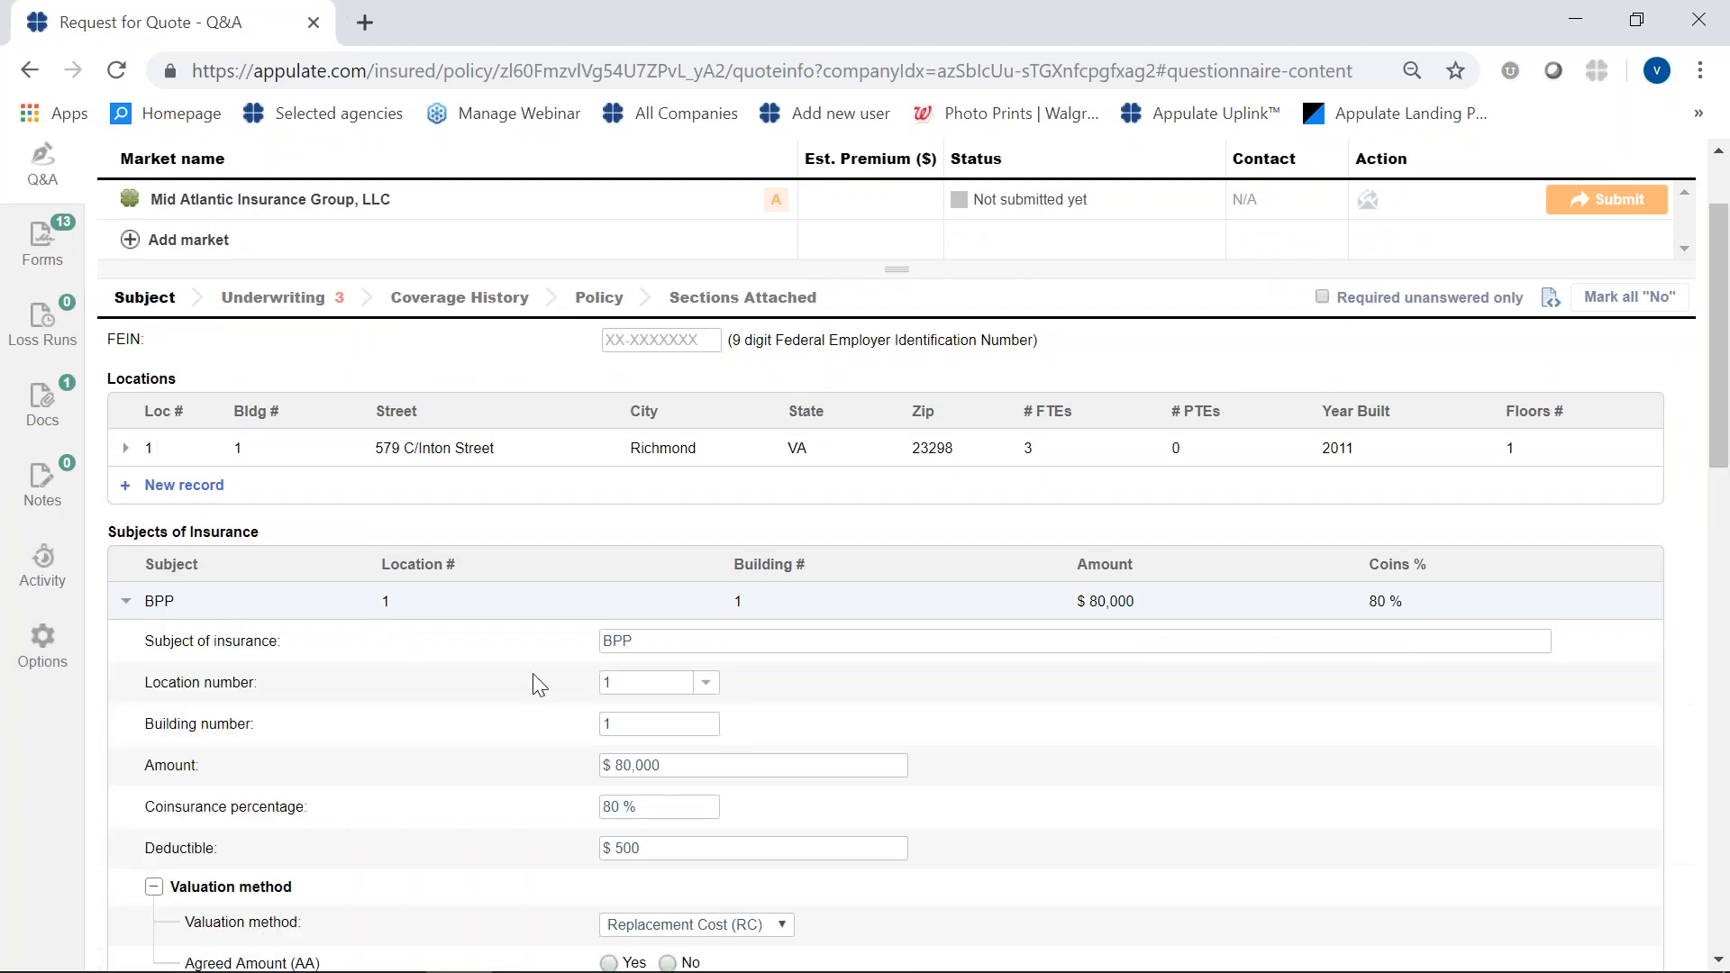
pyautogui.scroll(-3, 564, 711)
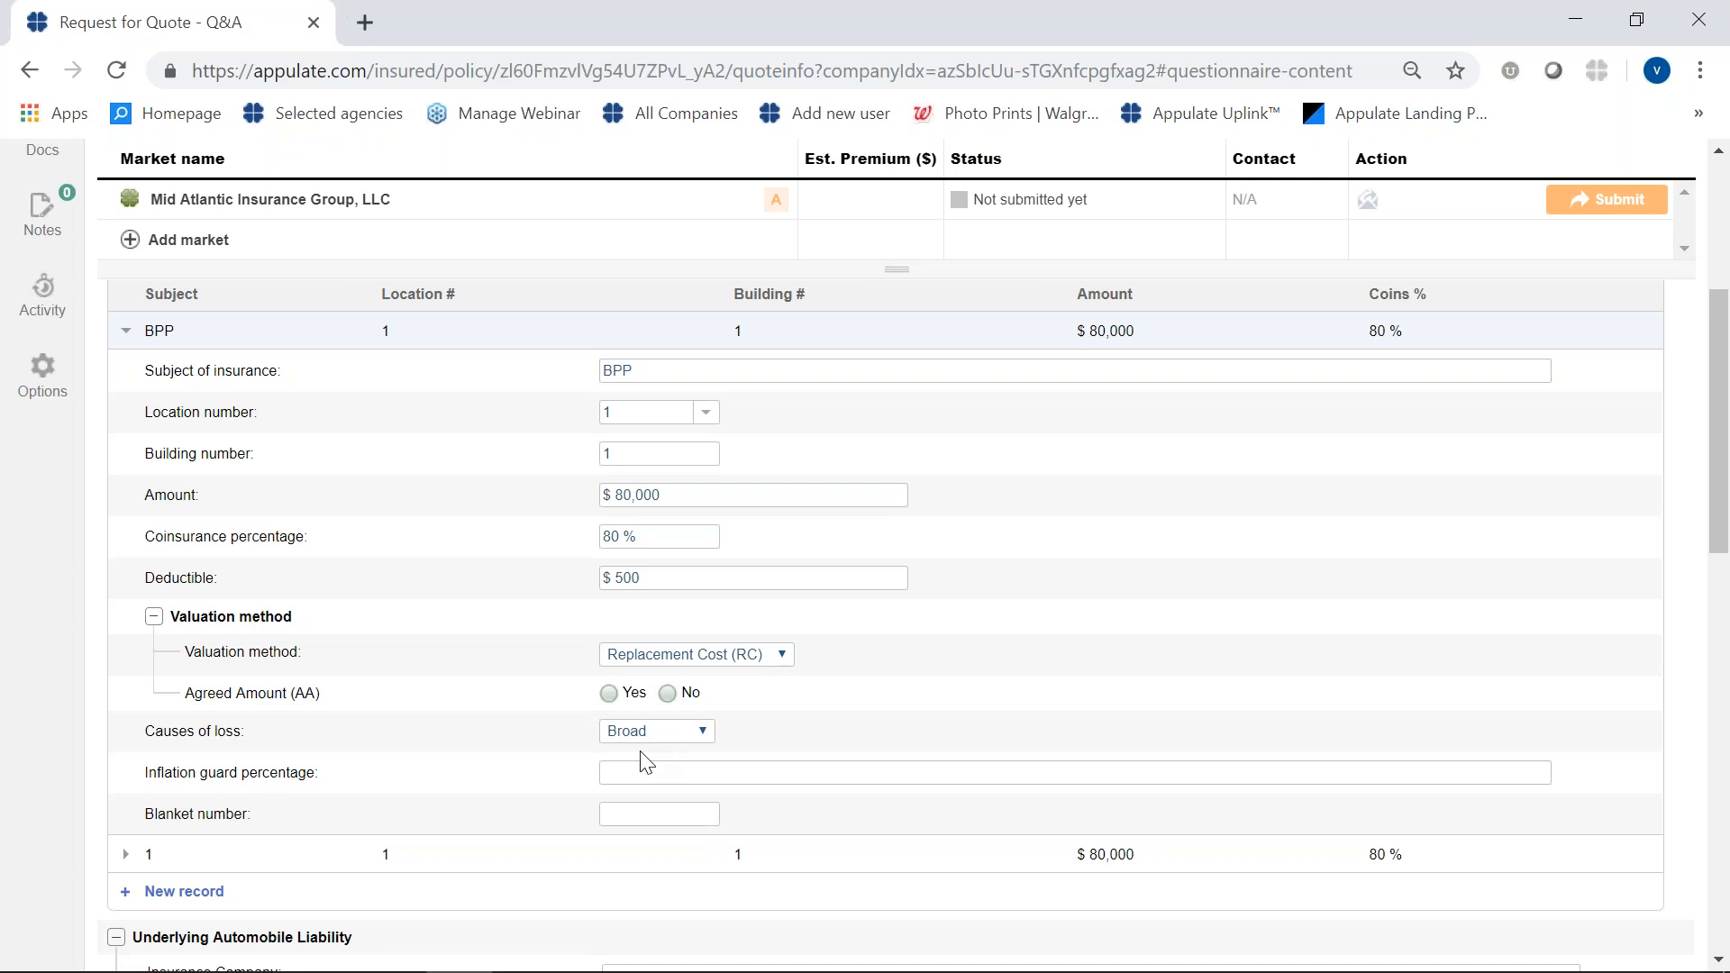
pyautogui.scroll(3, 642, 763)
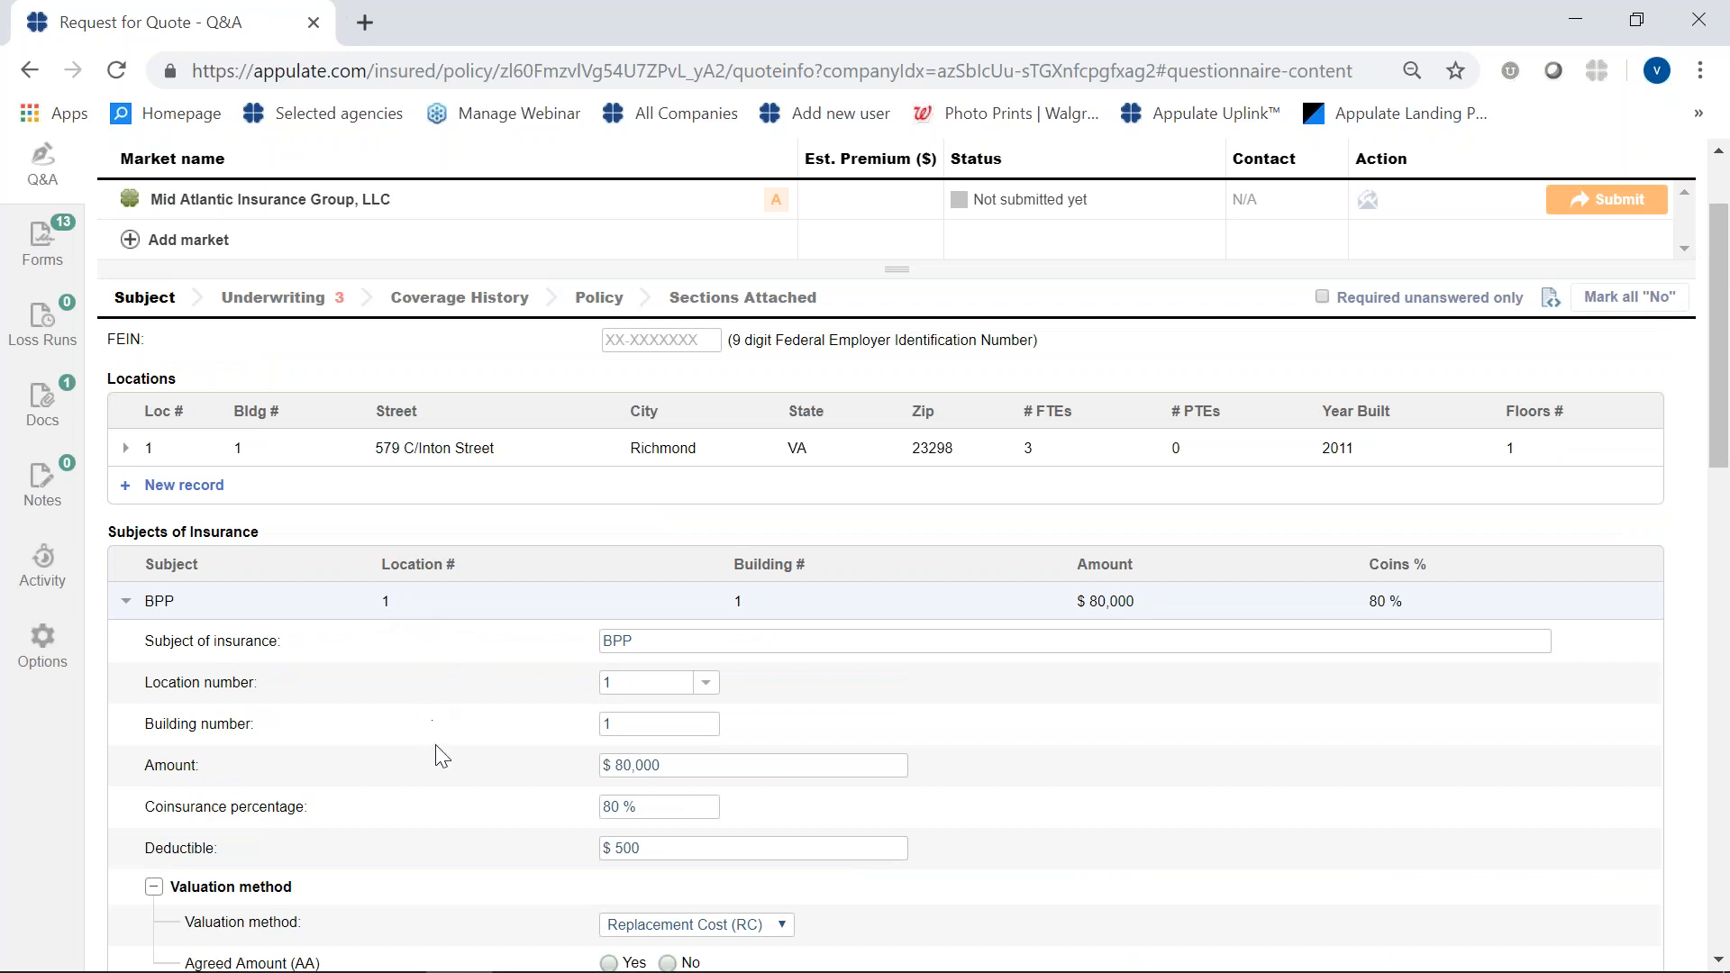
pyautogui.scroll(-3, 441, 754)
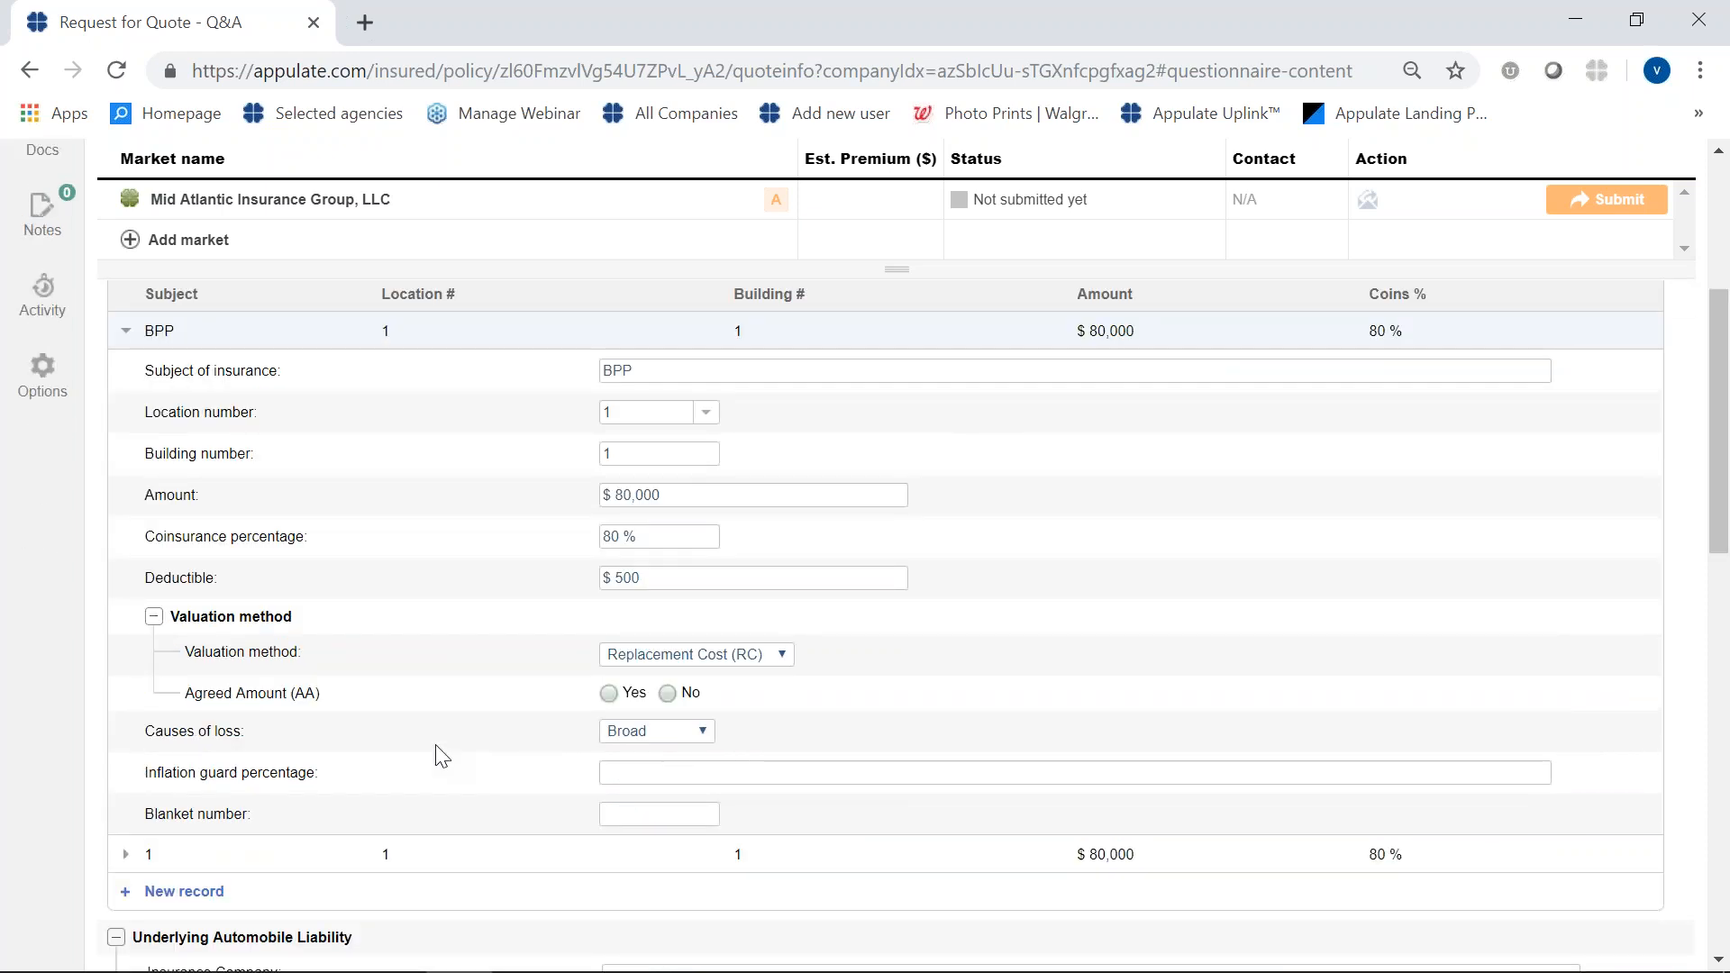
pyautogui.scroll(1, 440, 755)
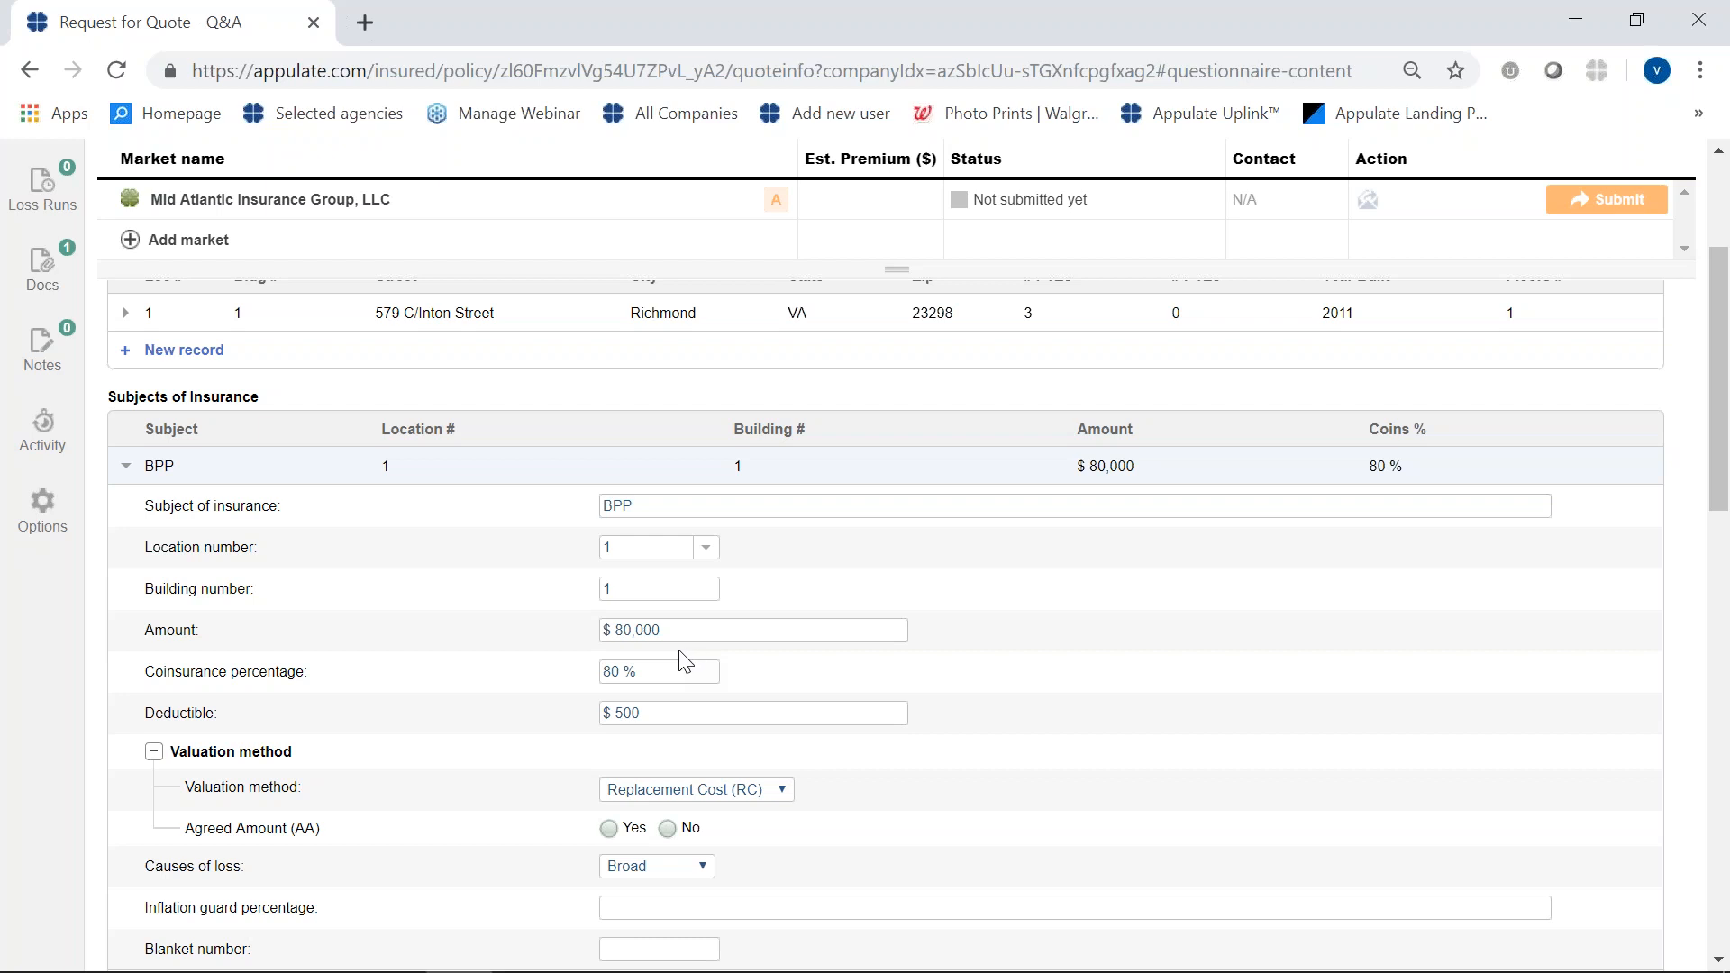
pyautogui.click(121, 467)
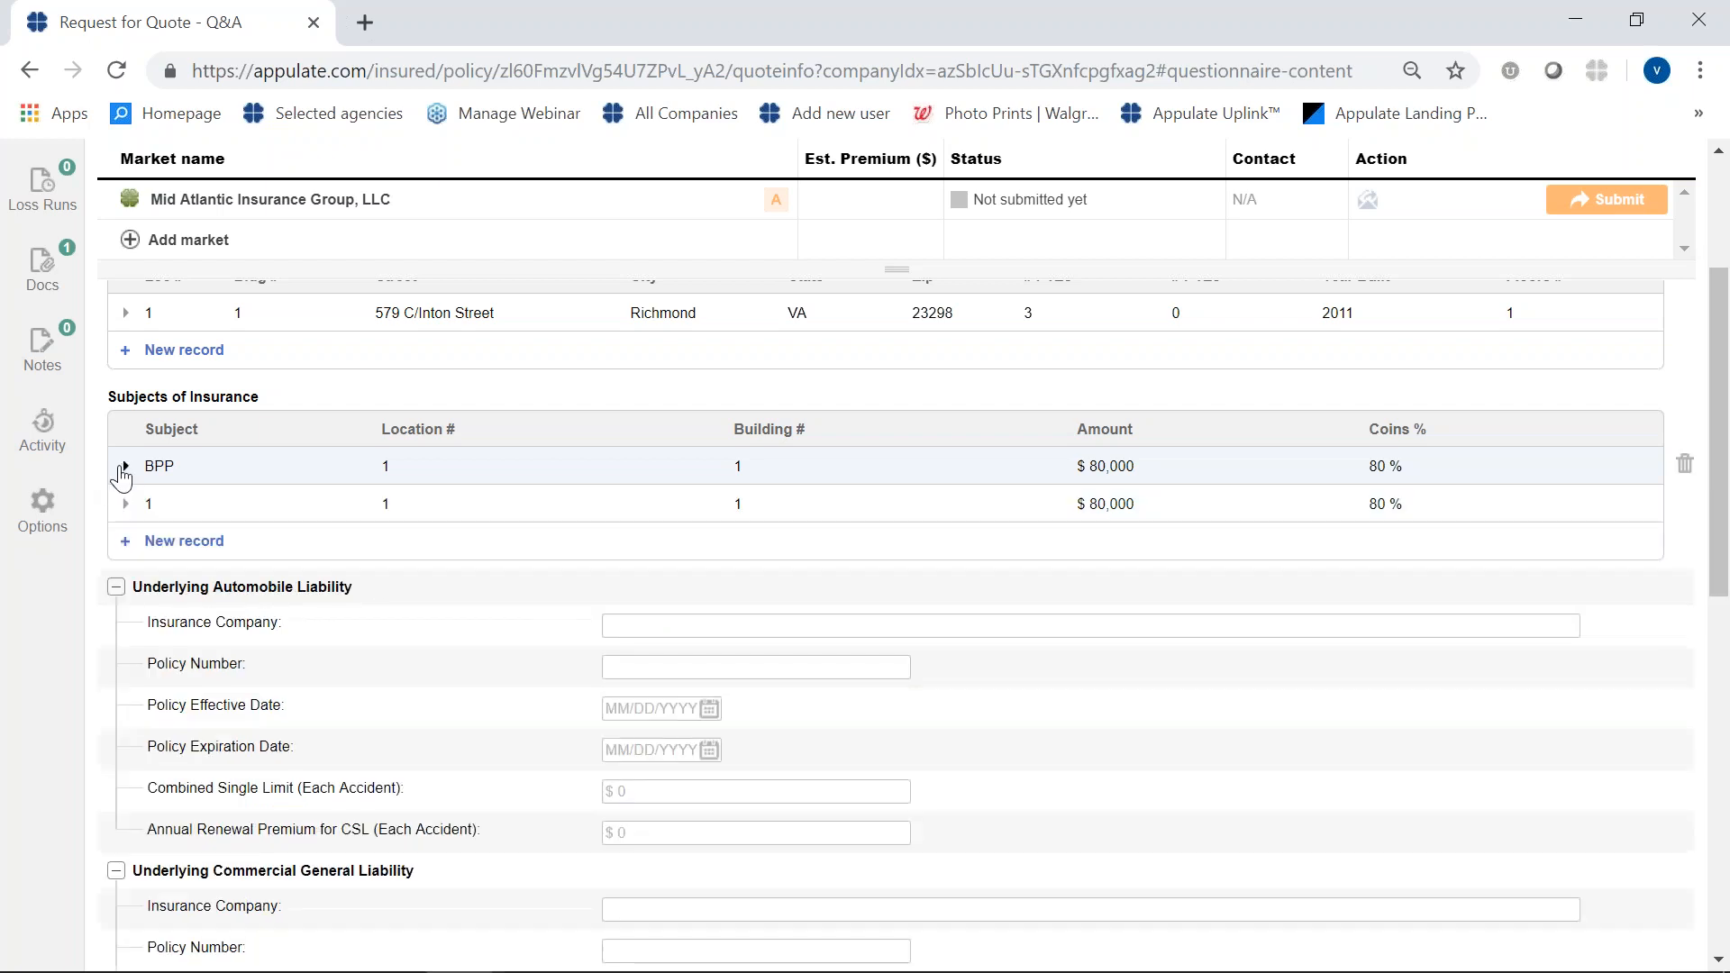
pyautogui.click(185, 548)
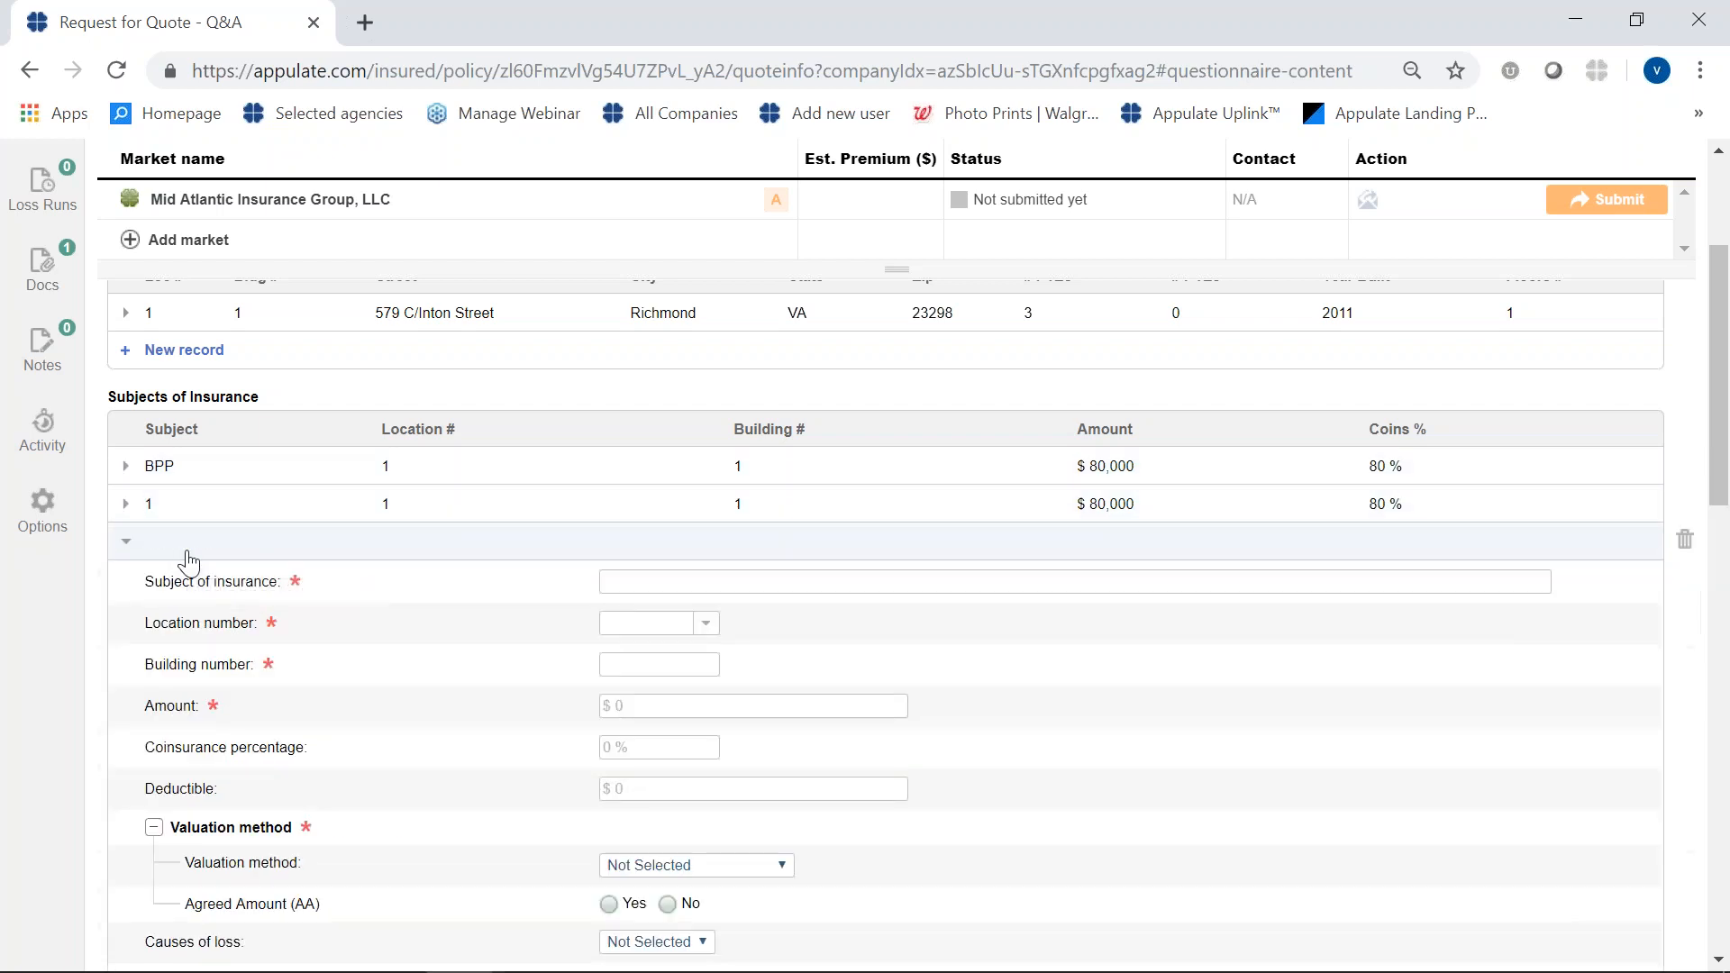
pyautogui.click(699, 584)
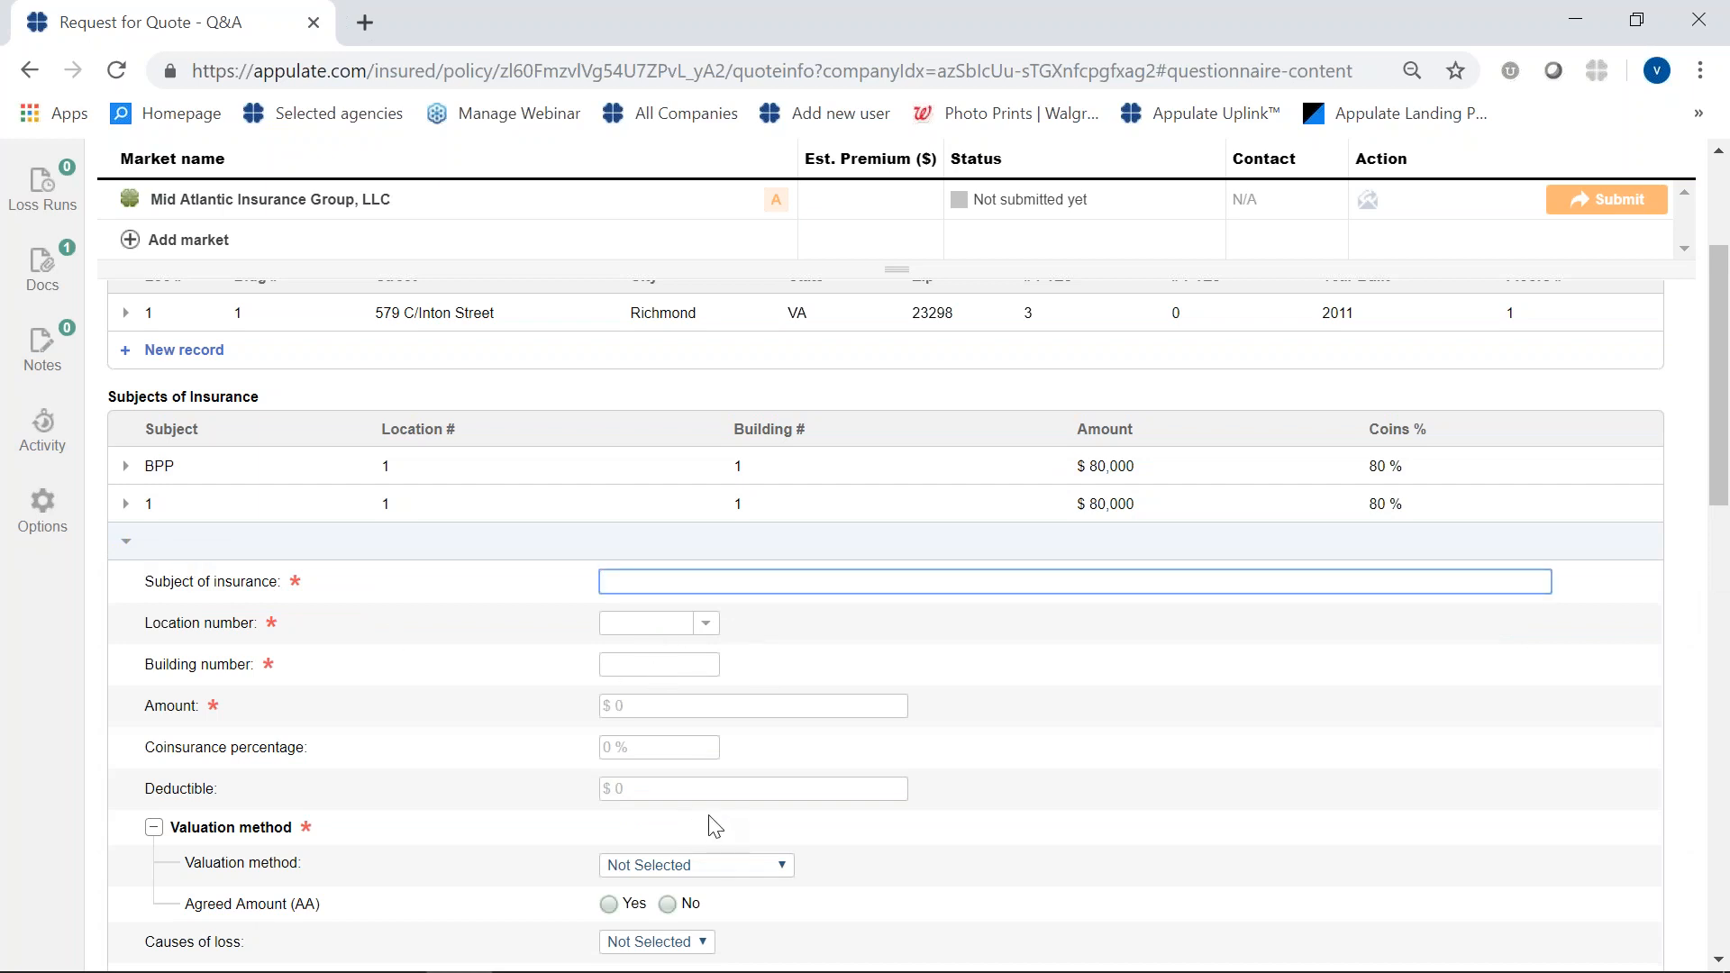
pyautogui.scroll(-2, 725, 829)
pyautogui.scroll(1, 725, 833)
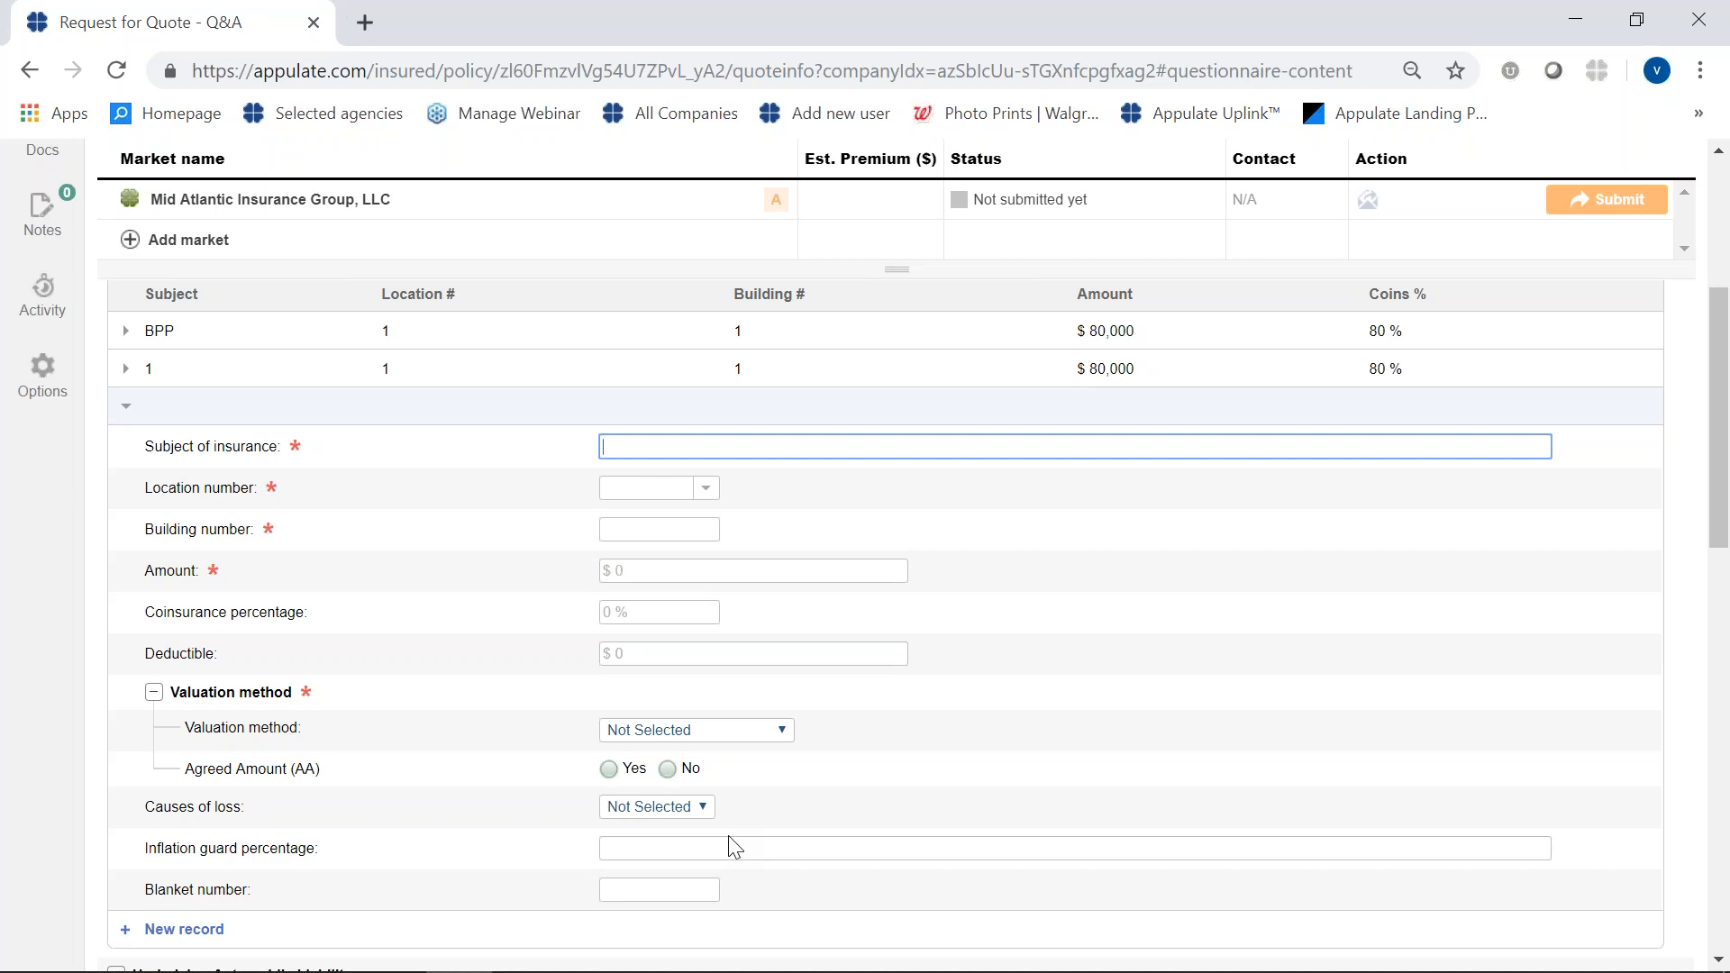
pyautogui.click(128, 419)
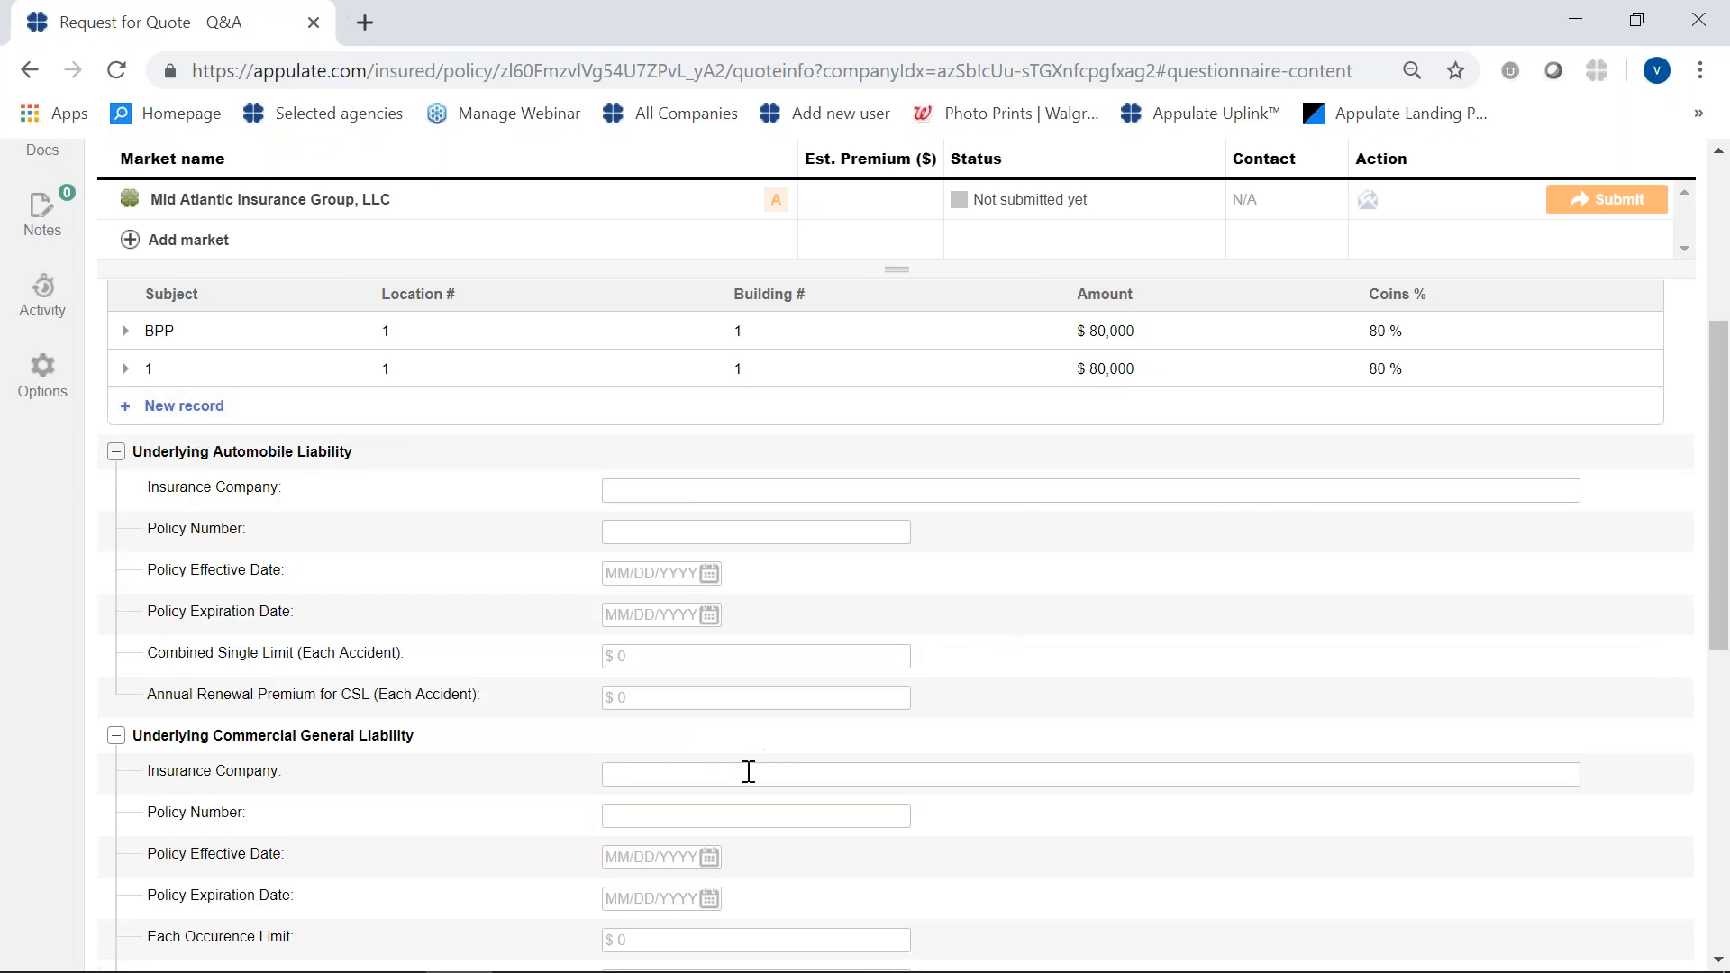
# - In the location 1 Schedule of Hazards record, clear the GL class code, search for "carp" and choose 91340, residential carpentry construction
pyautogui.scroll(-7, 748, 772)
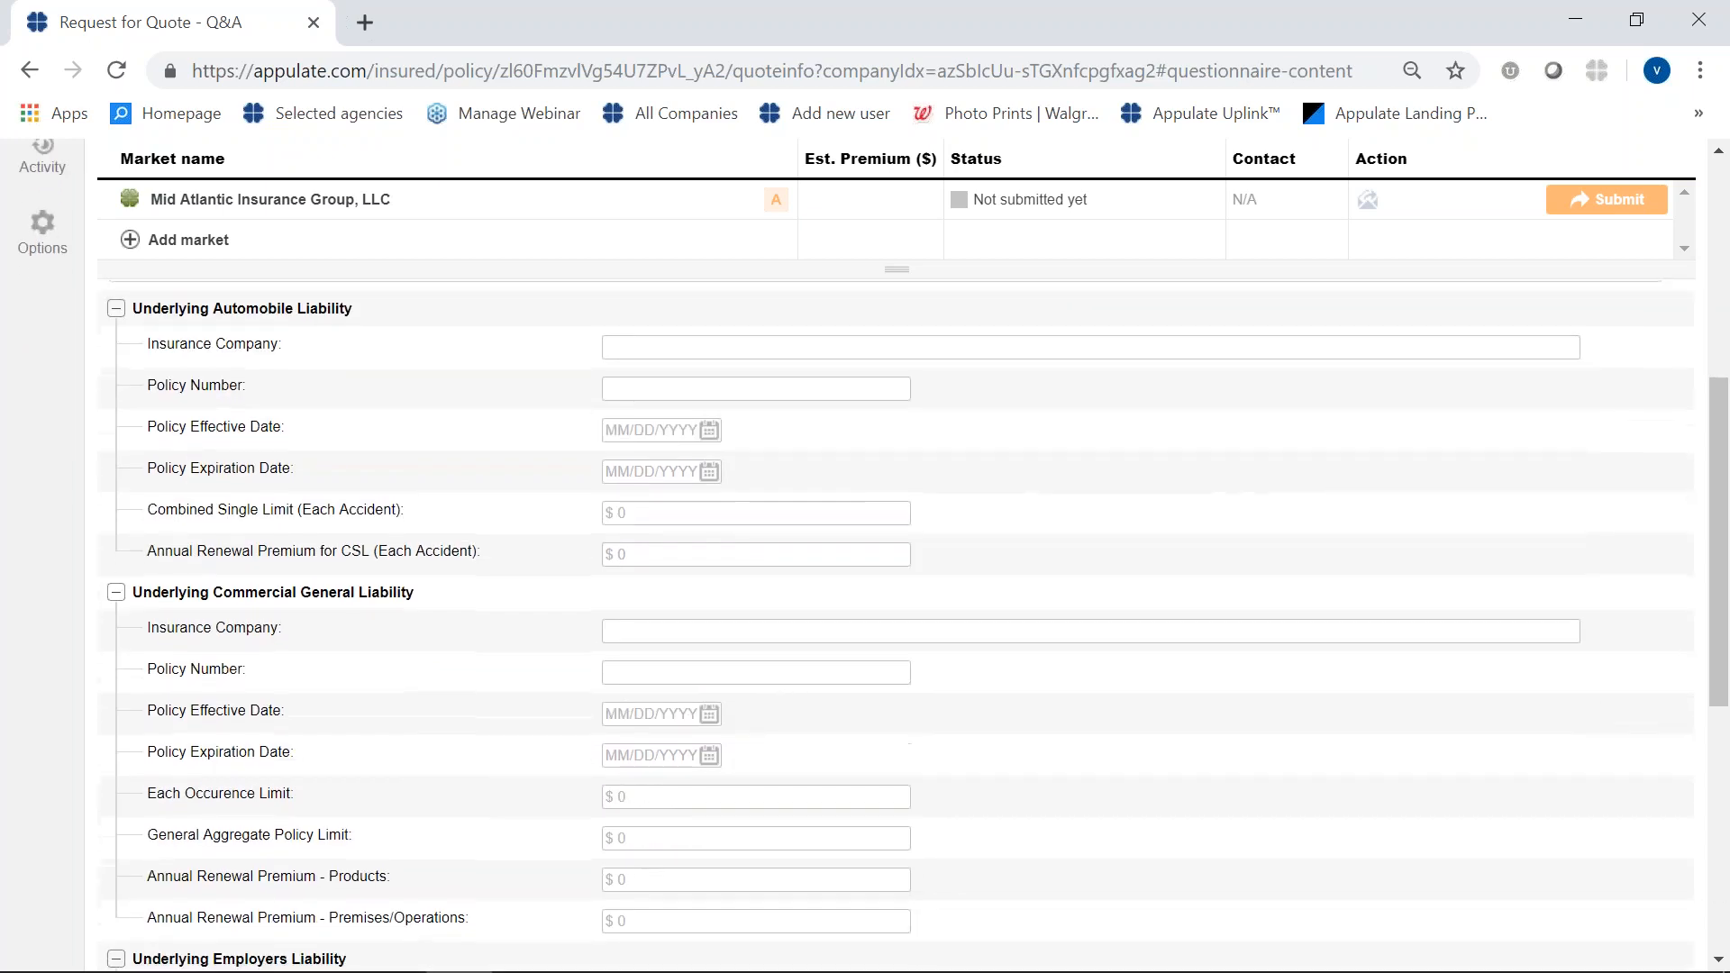
pyautogui.scroll(-1, 748, 790)
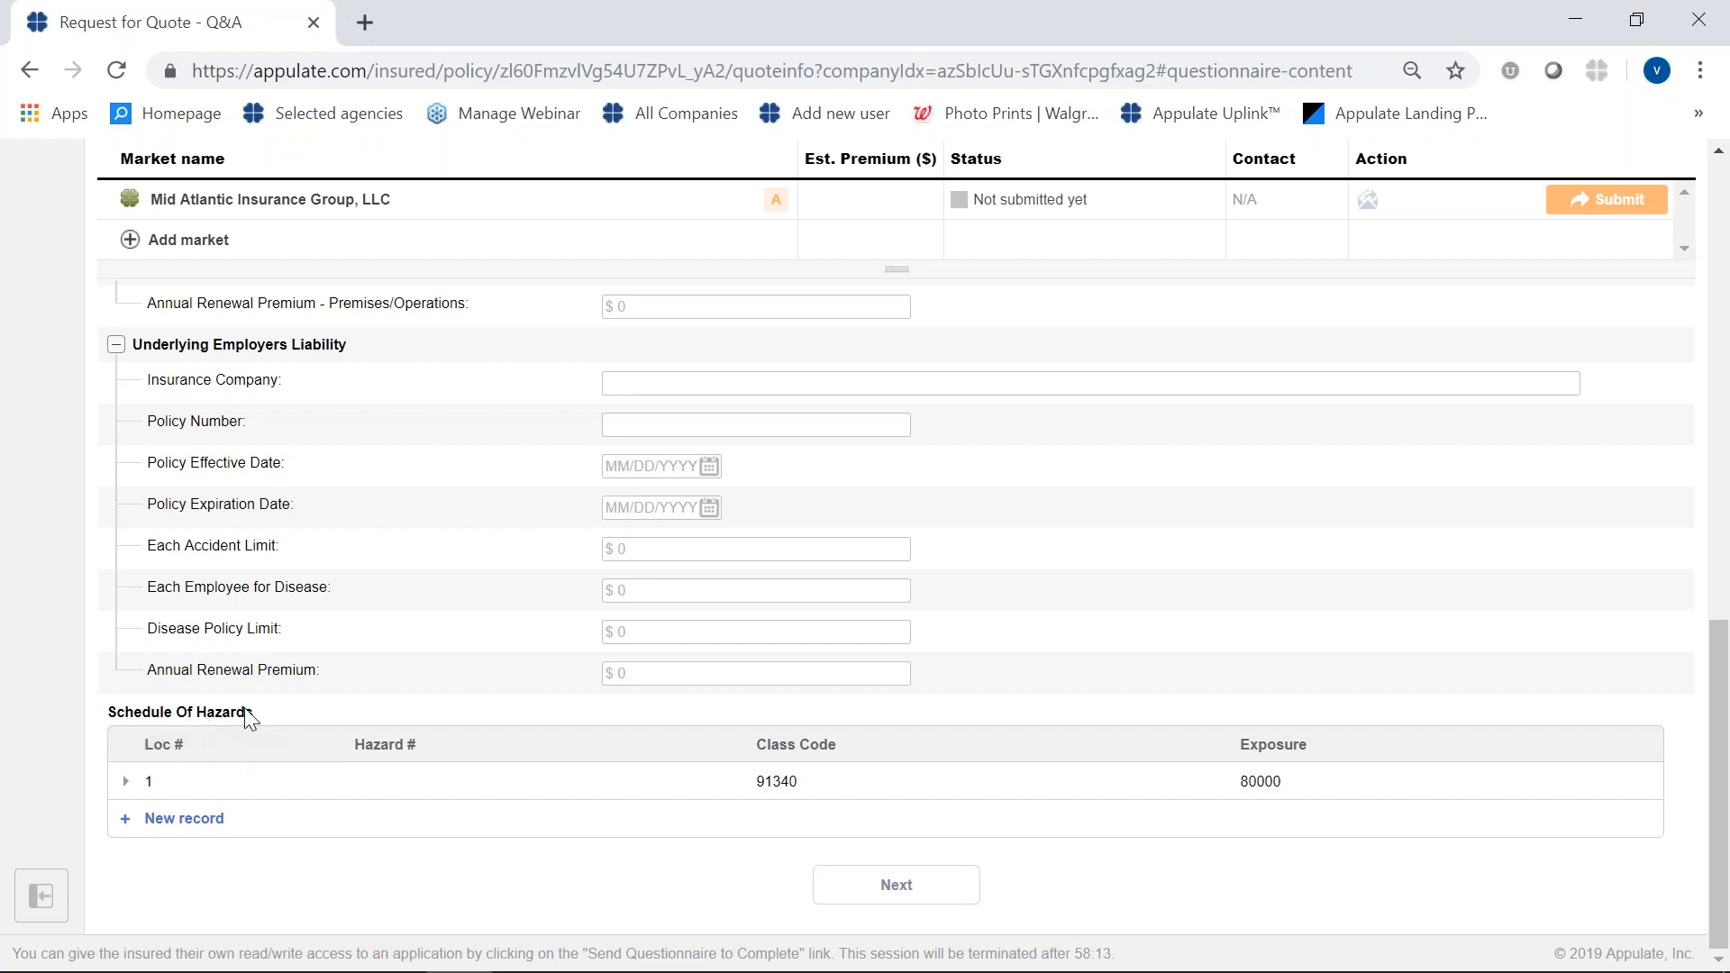
pyautogui.click(126, 782)
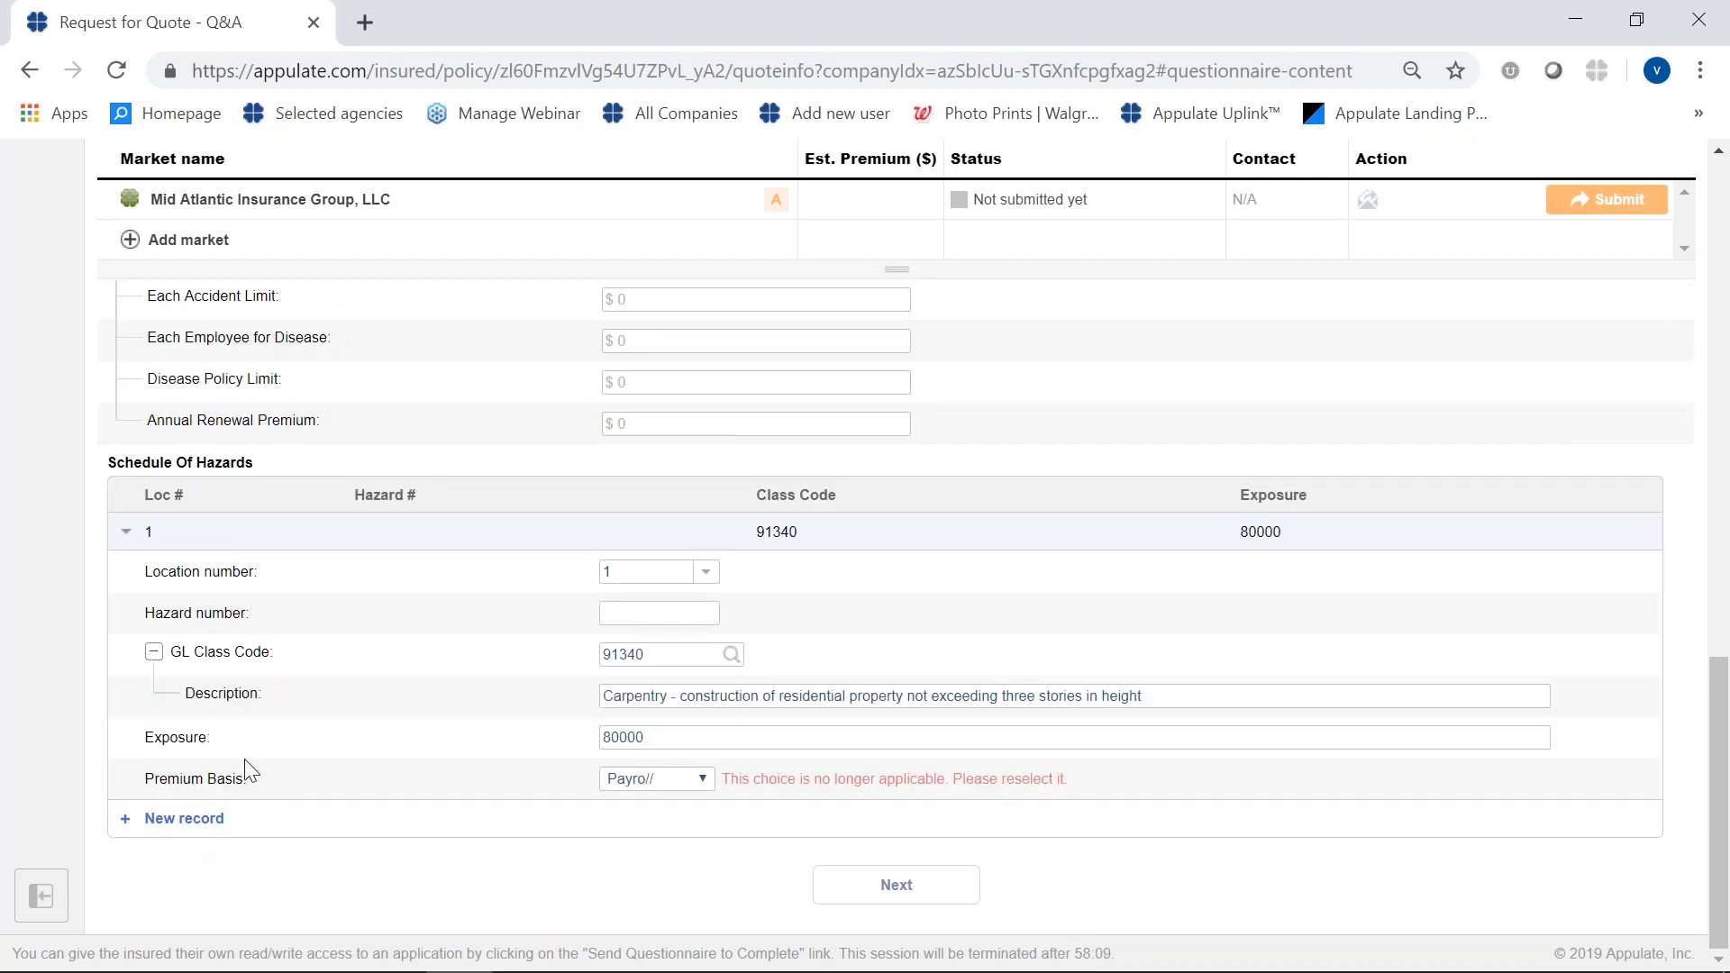
pyautogui.doubleClick(653, 656)
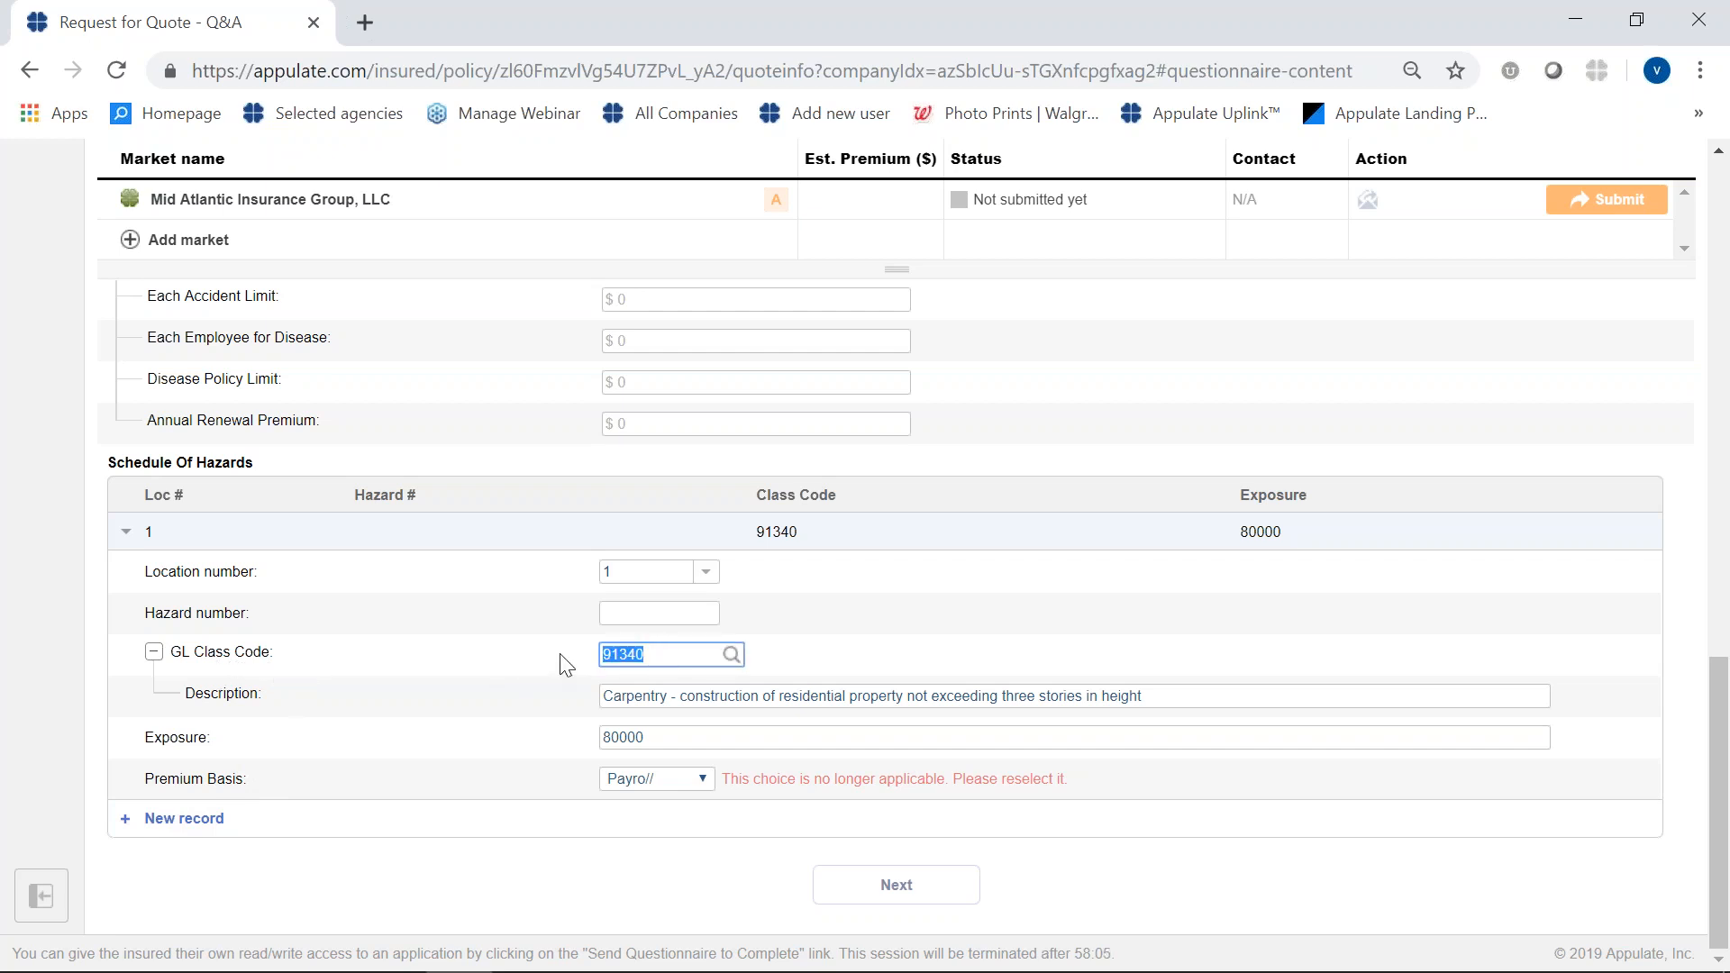
pyautogui.press('BackSpace')
pyautogui.click(733, 659)
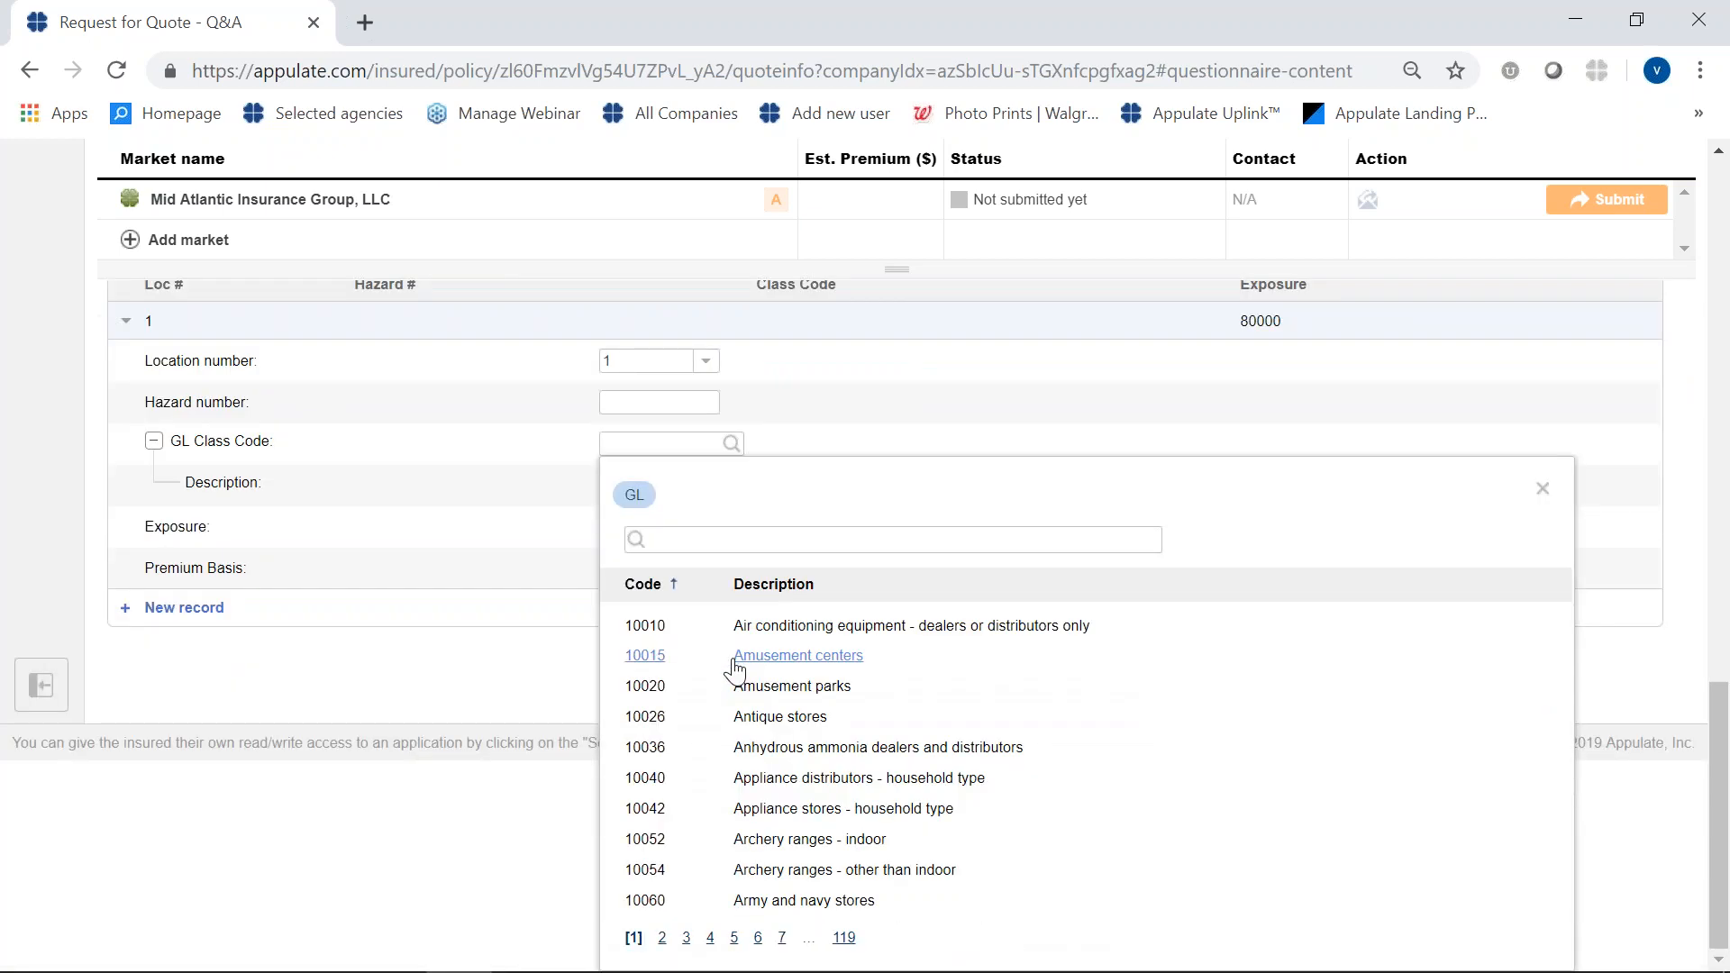
pyautogui.click(751, 533)
pyautogui.write('cap')
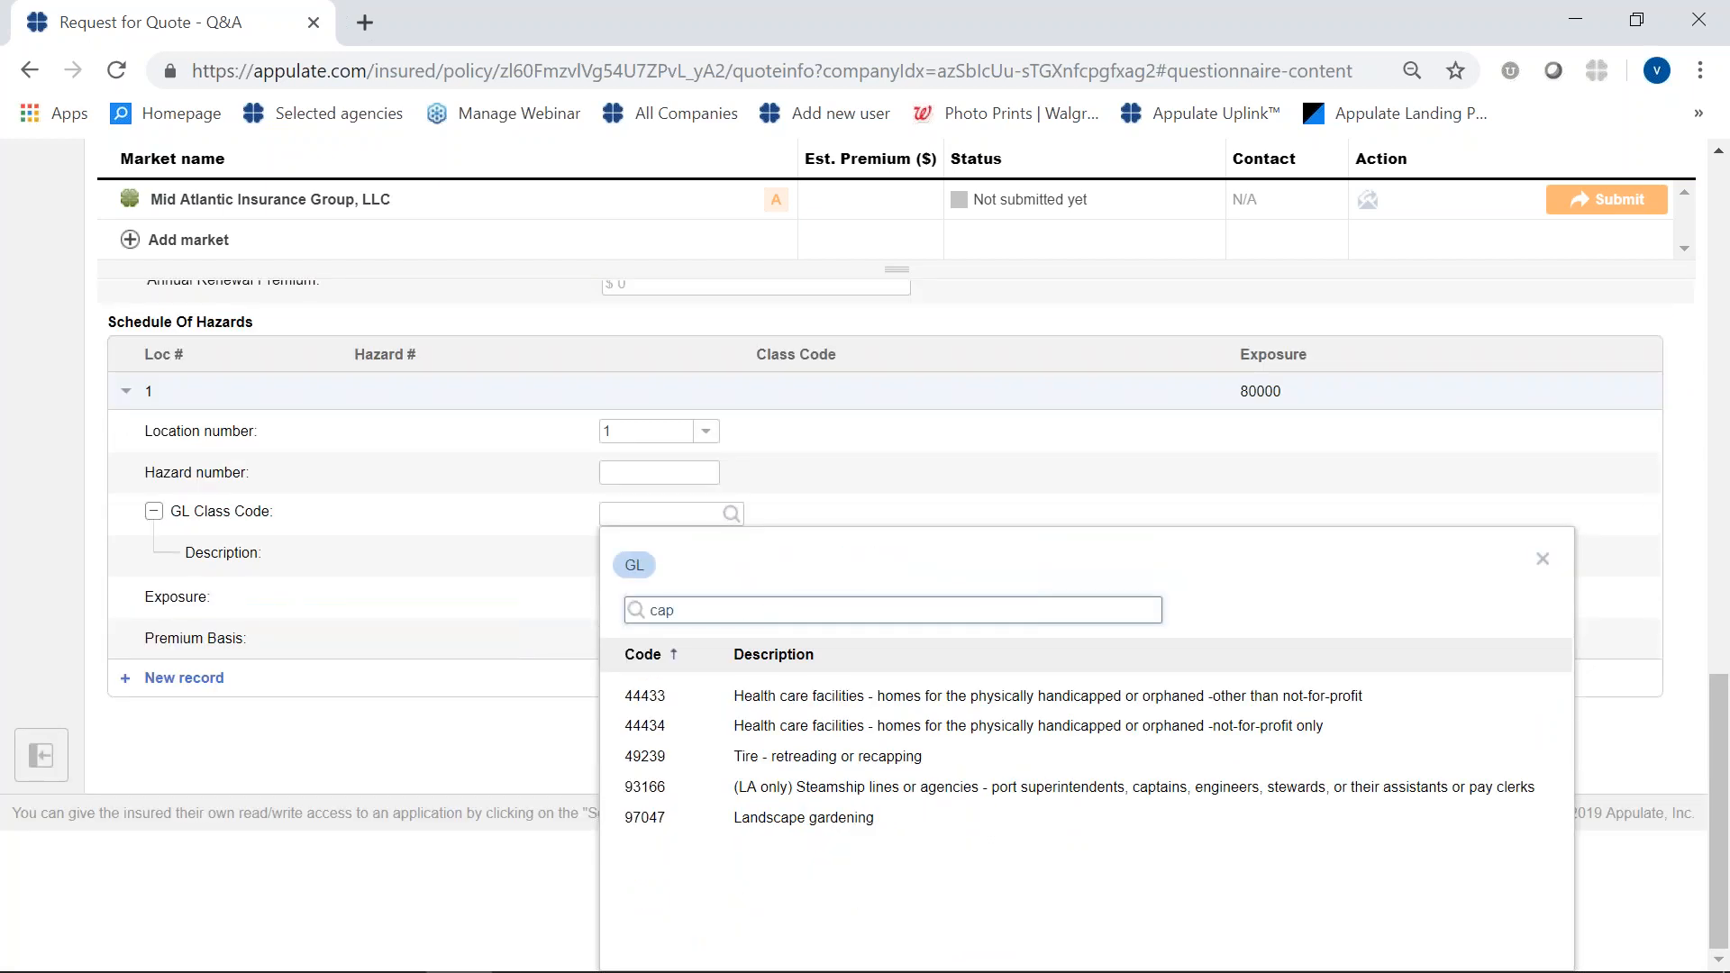
pyautogui.press('BackSpace')
pyautogui.write('rp')
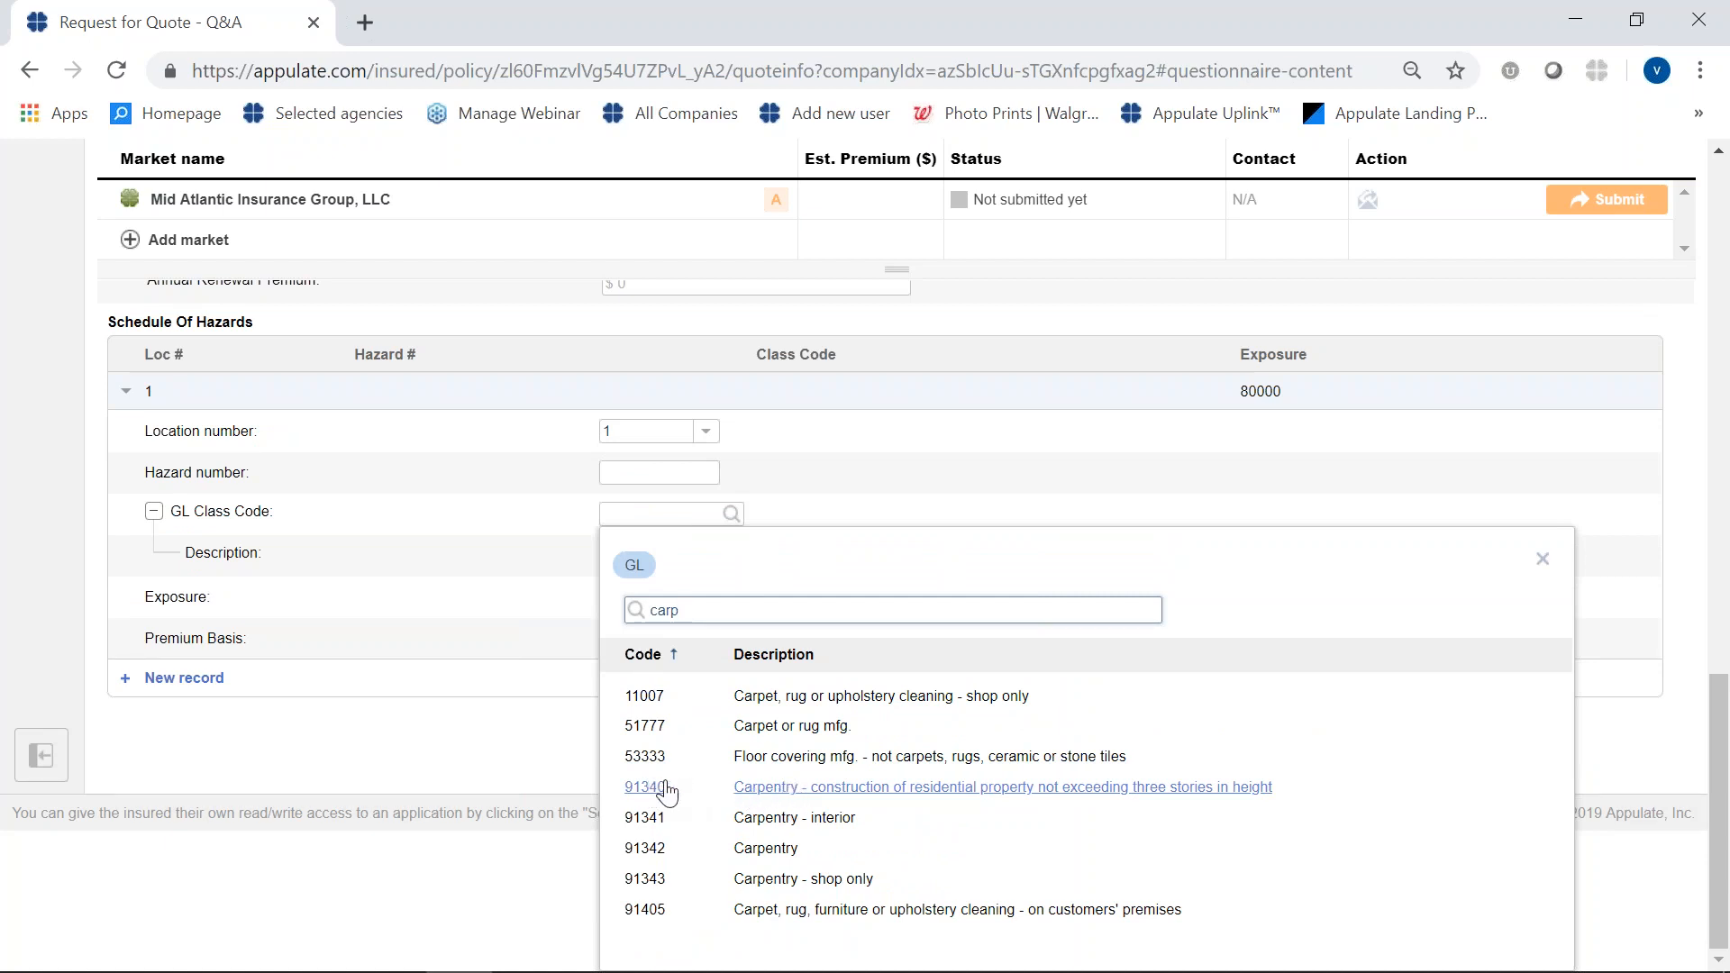
pyautogui.click(776, 788)
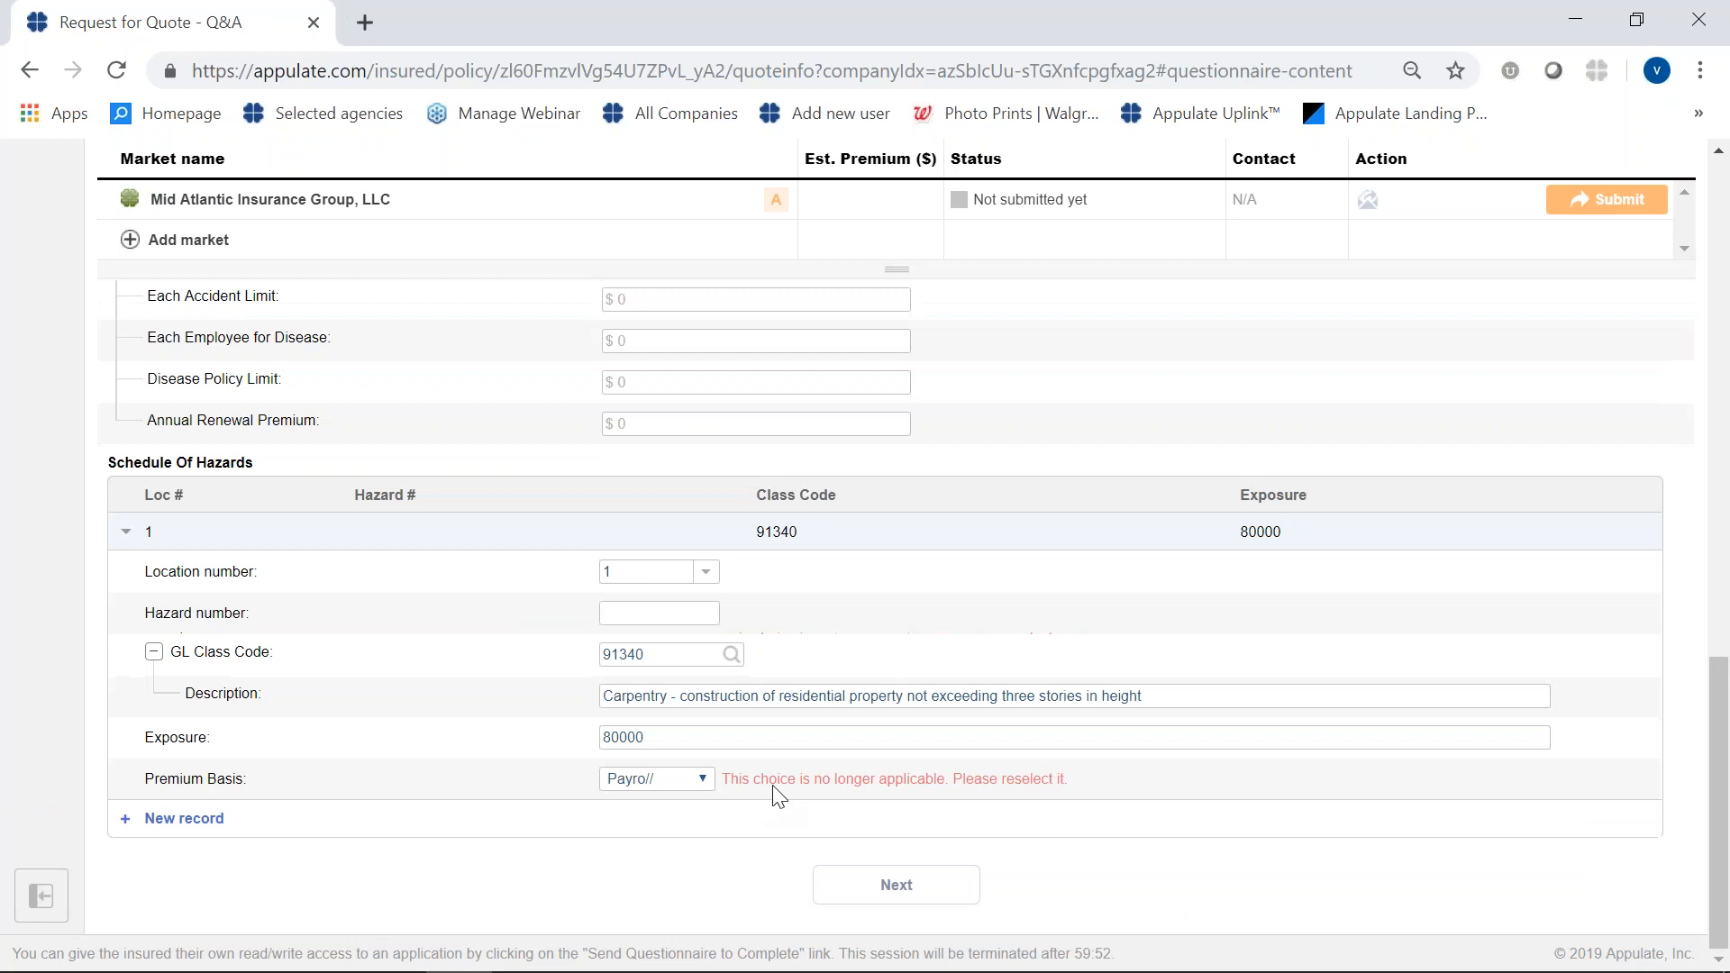
# - Set the hazard record's premium basis to Payroll and continue to the Underwriting section
pyautogui.click(702, 780)
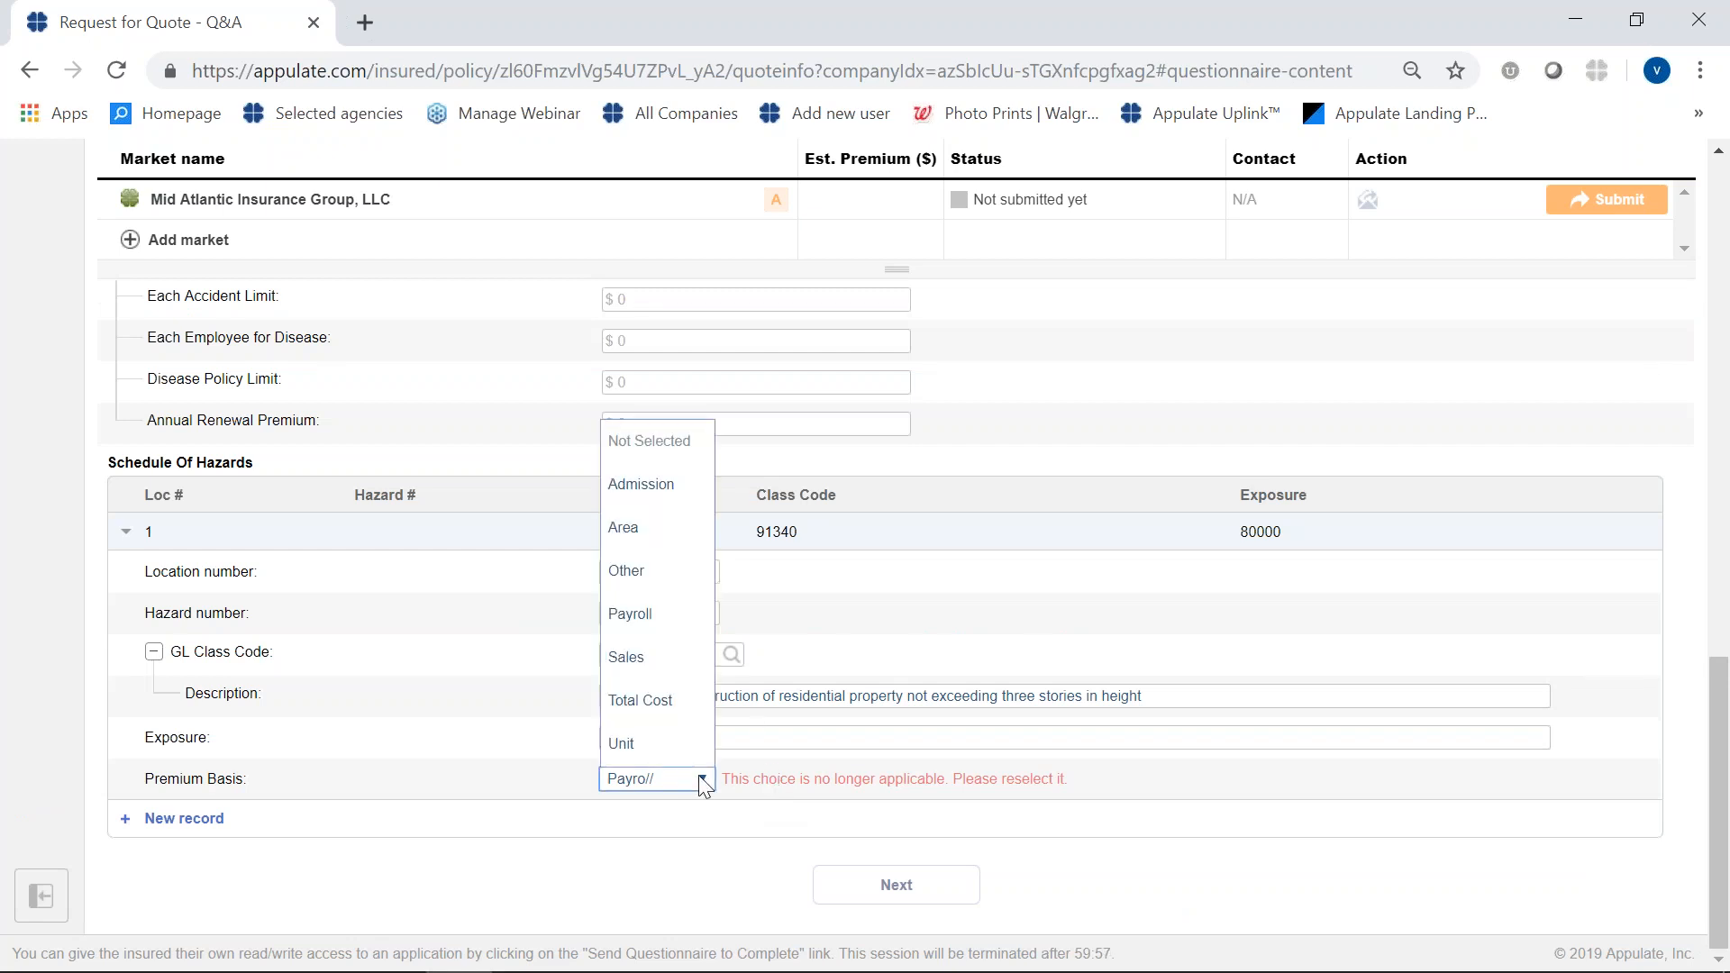
pyautogui.click(674, 615)
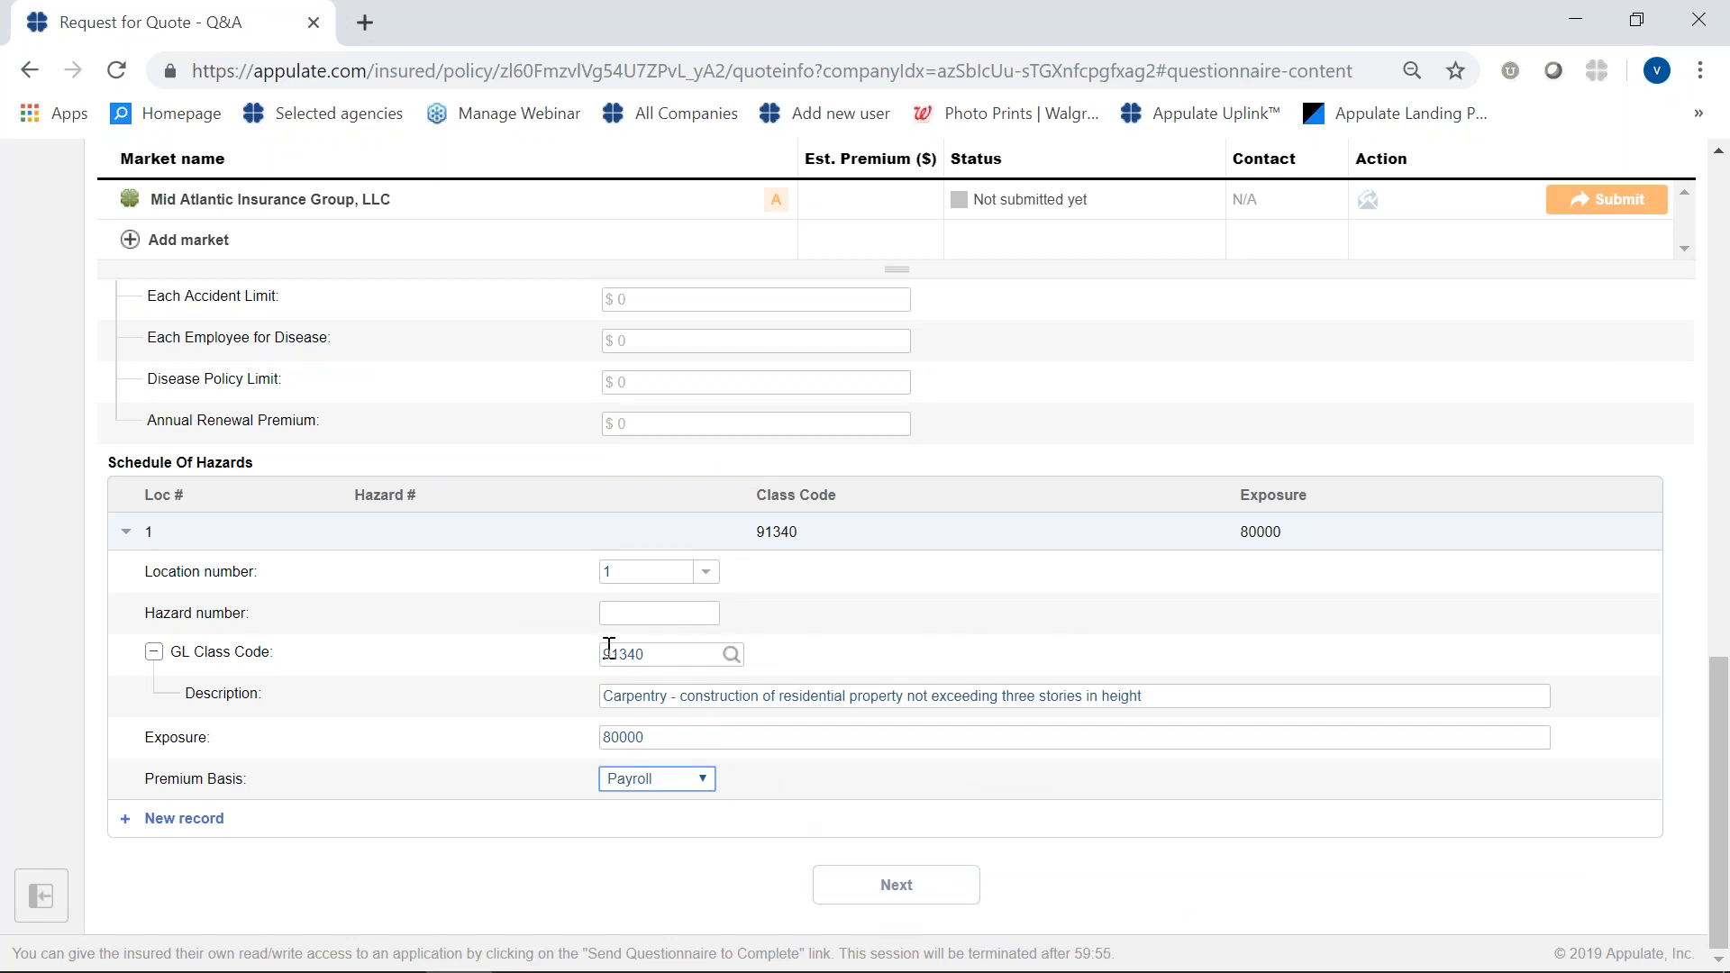
pyautogui.click(905, 888)
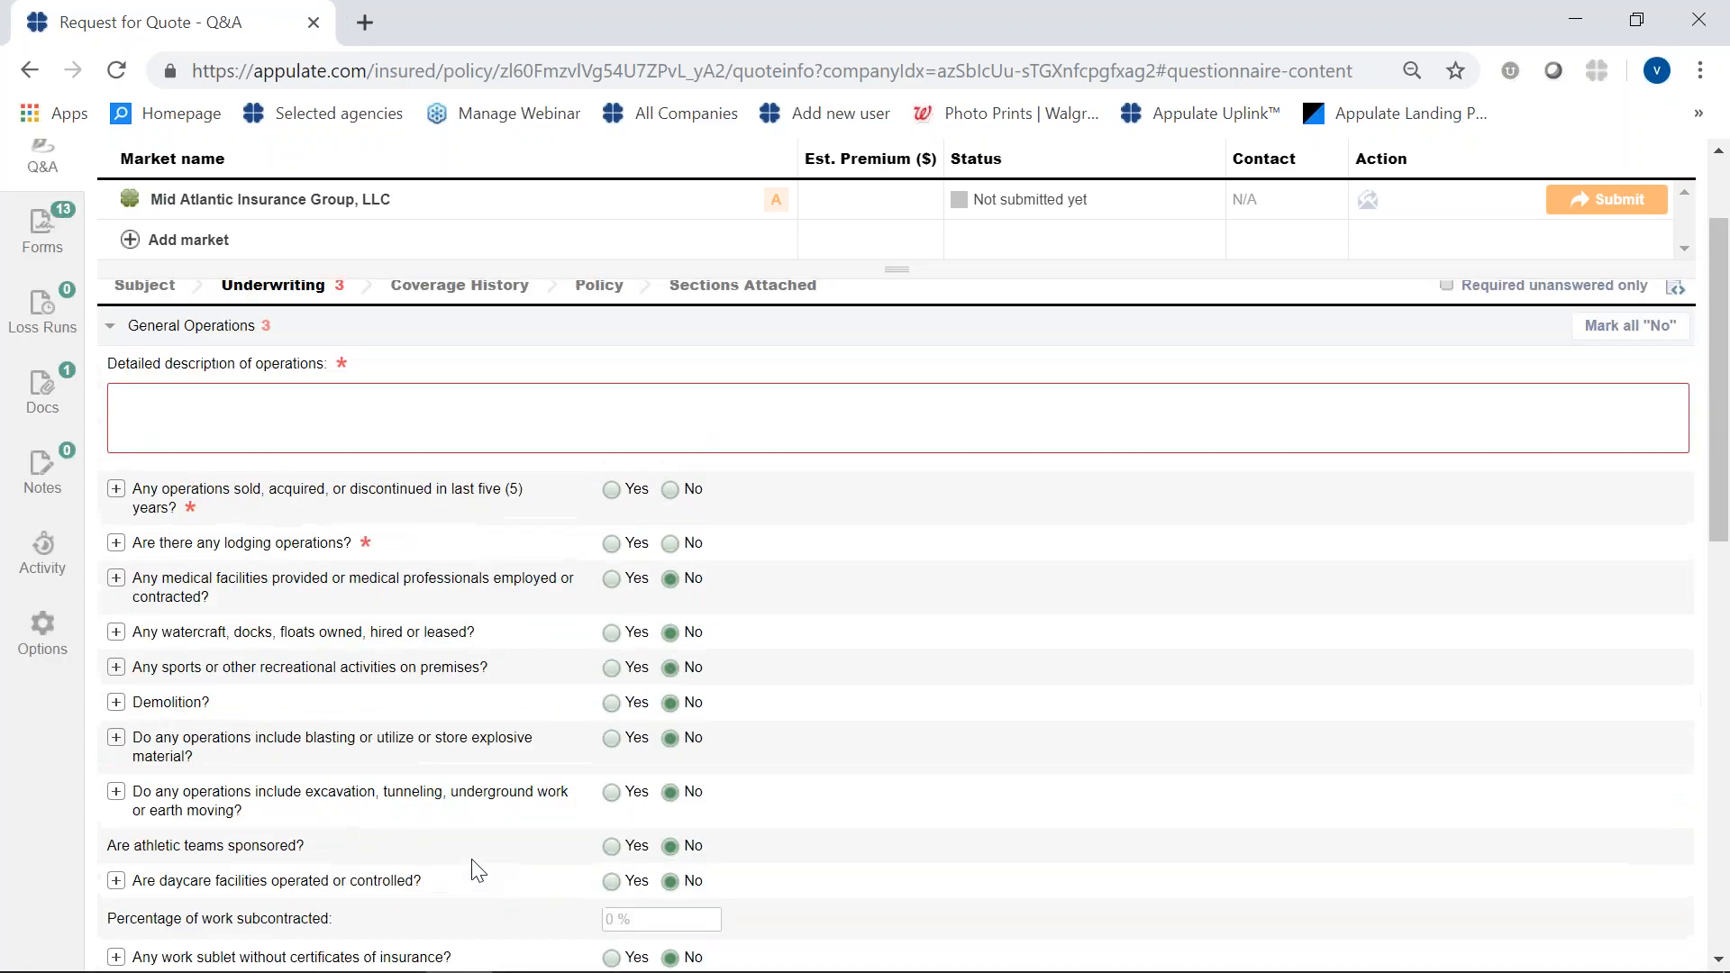
# - Begin the detailed description of operations in the Underwriting section with "Carpentry (trim & finish) construction contractors."
pyautogui.scroll(2, 456, 881)
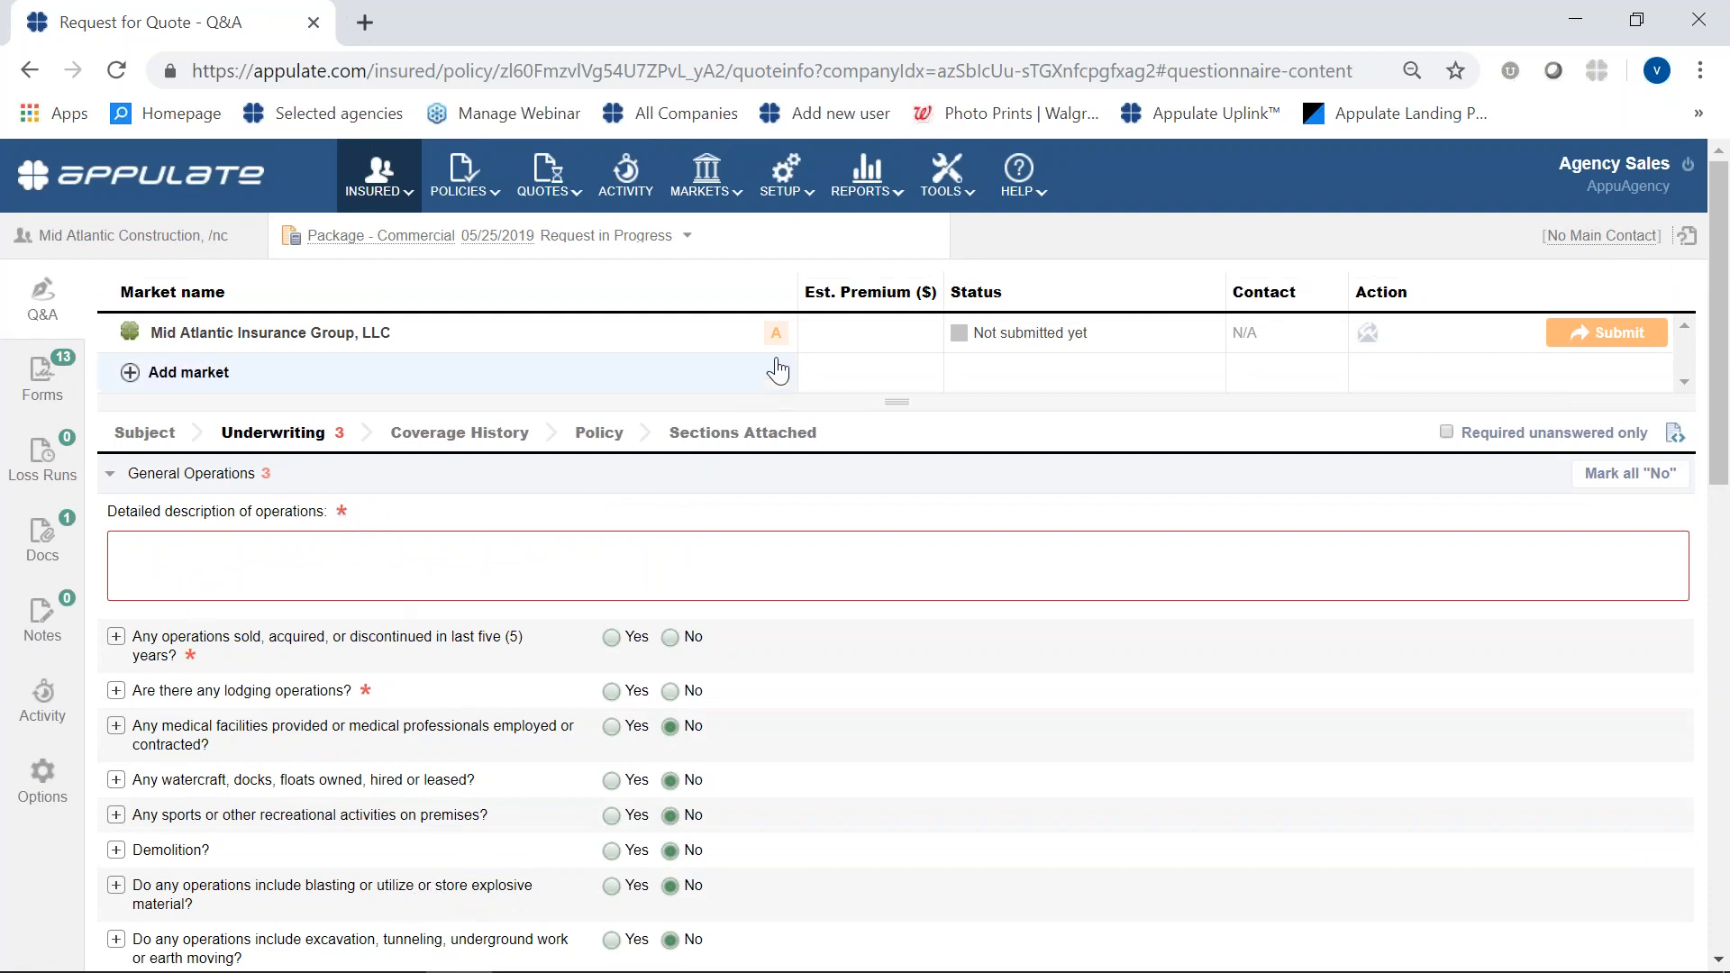
pyautogui.moveTo(775, 336)
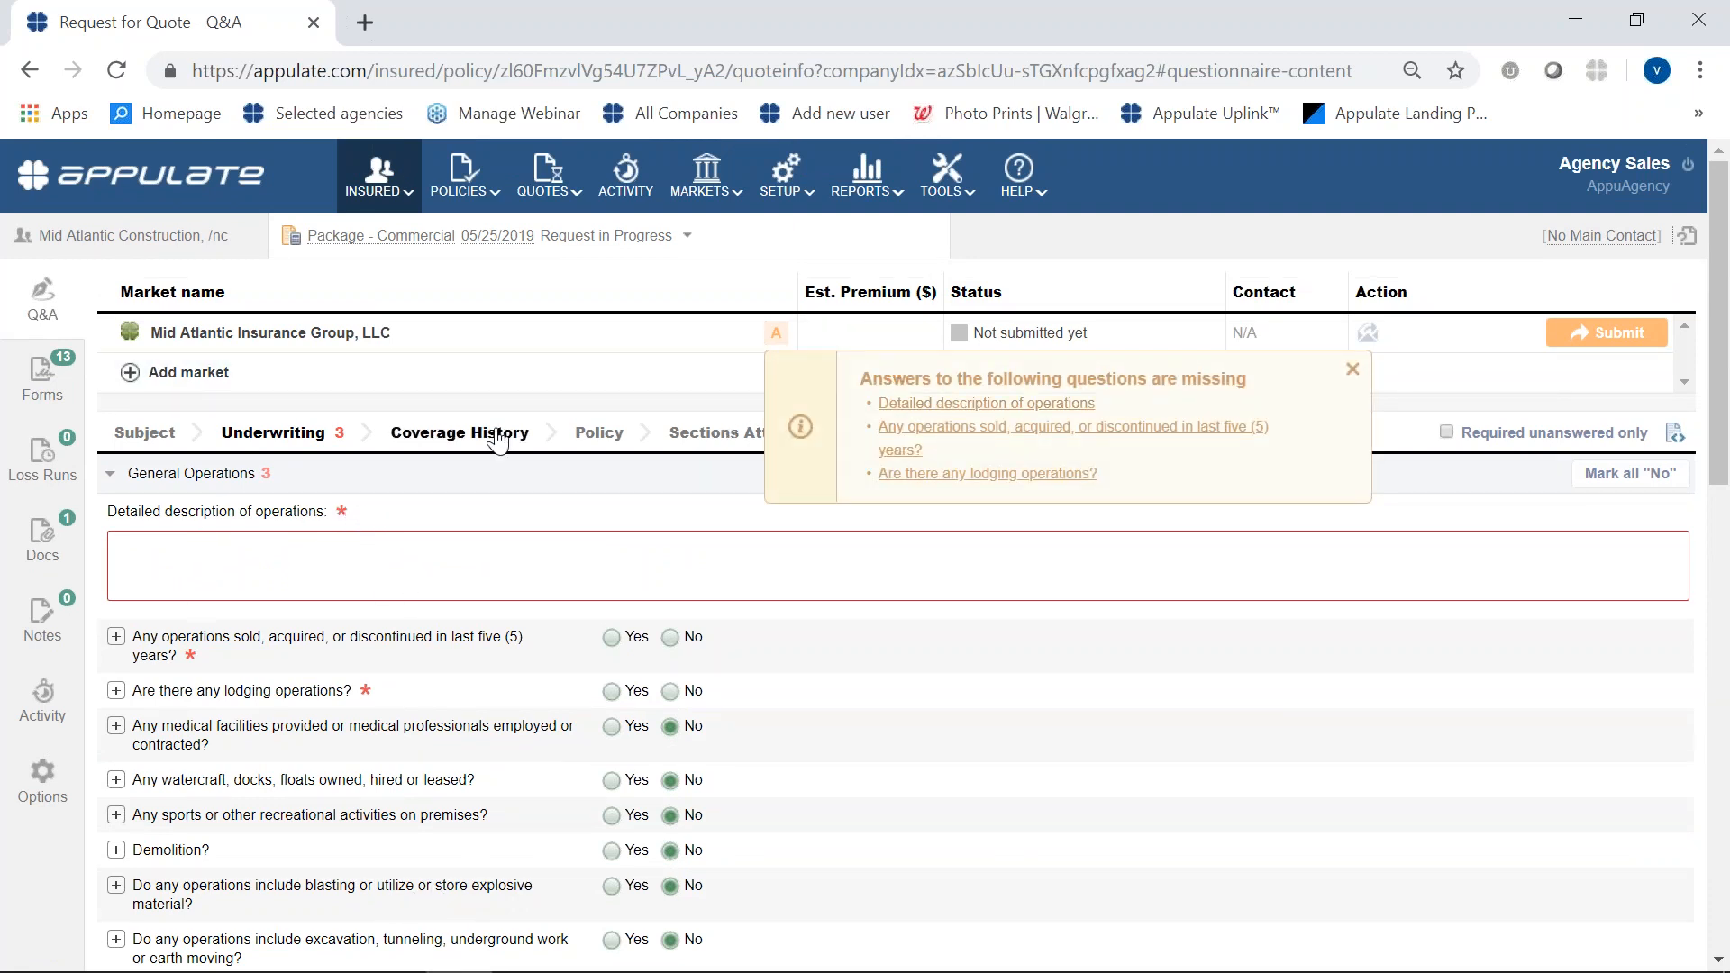
pyautogui.click(299, 553)
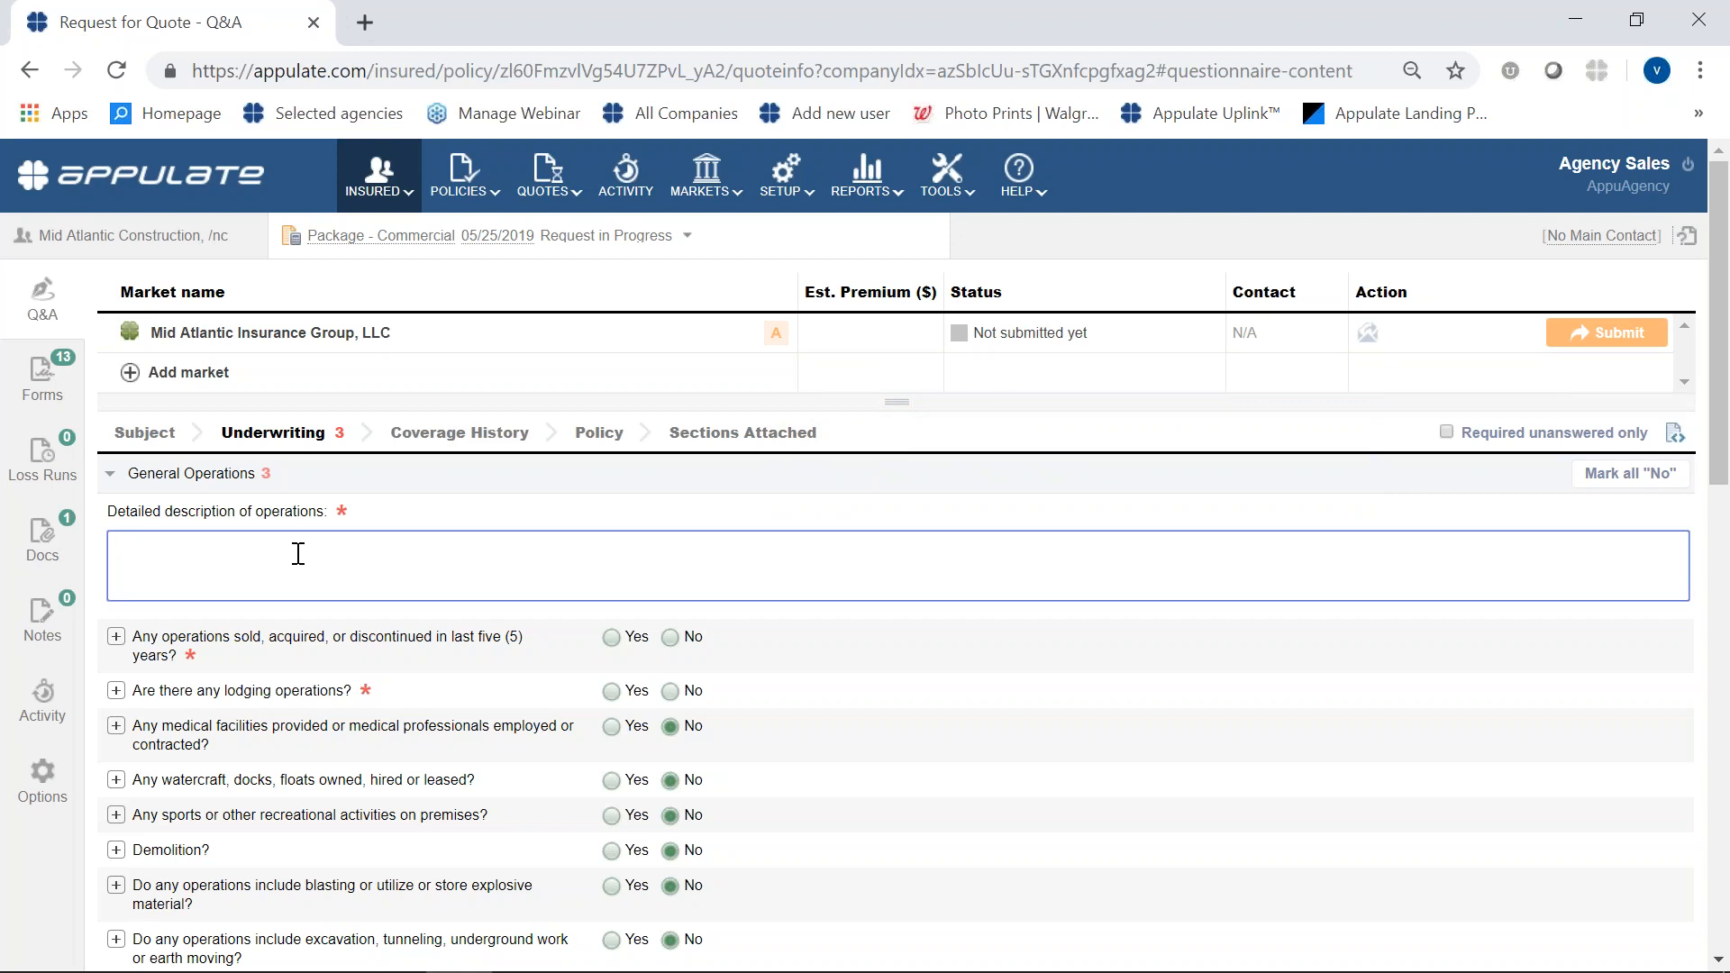
pyautogui.write('C')
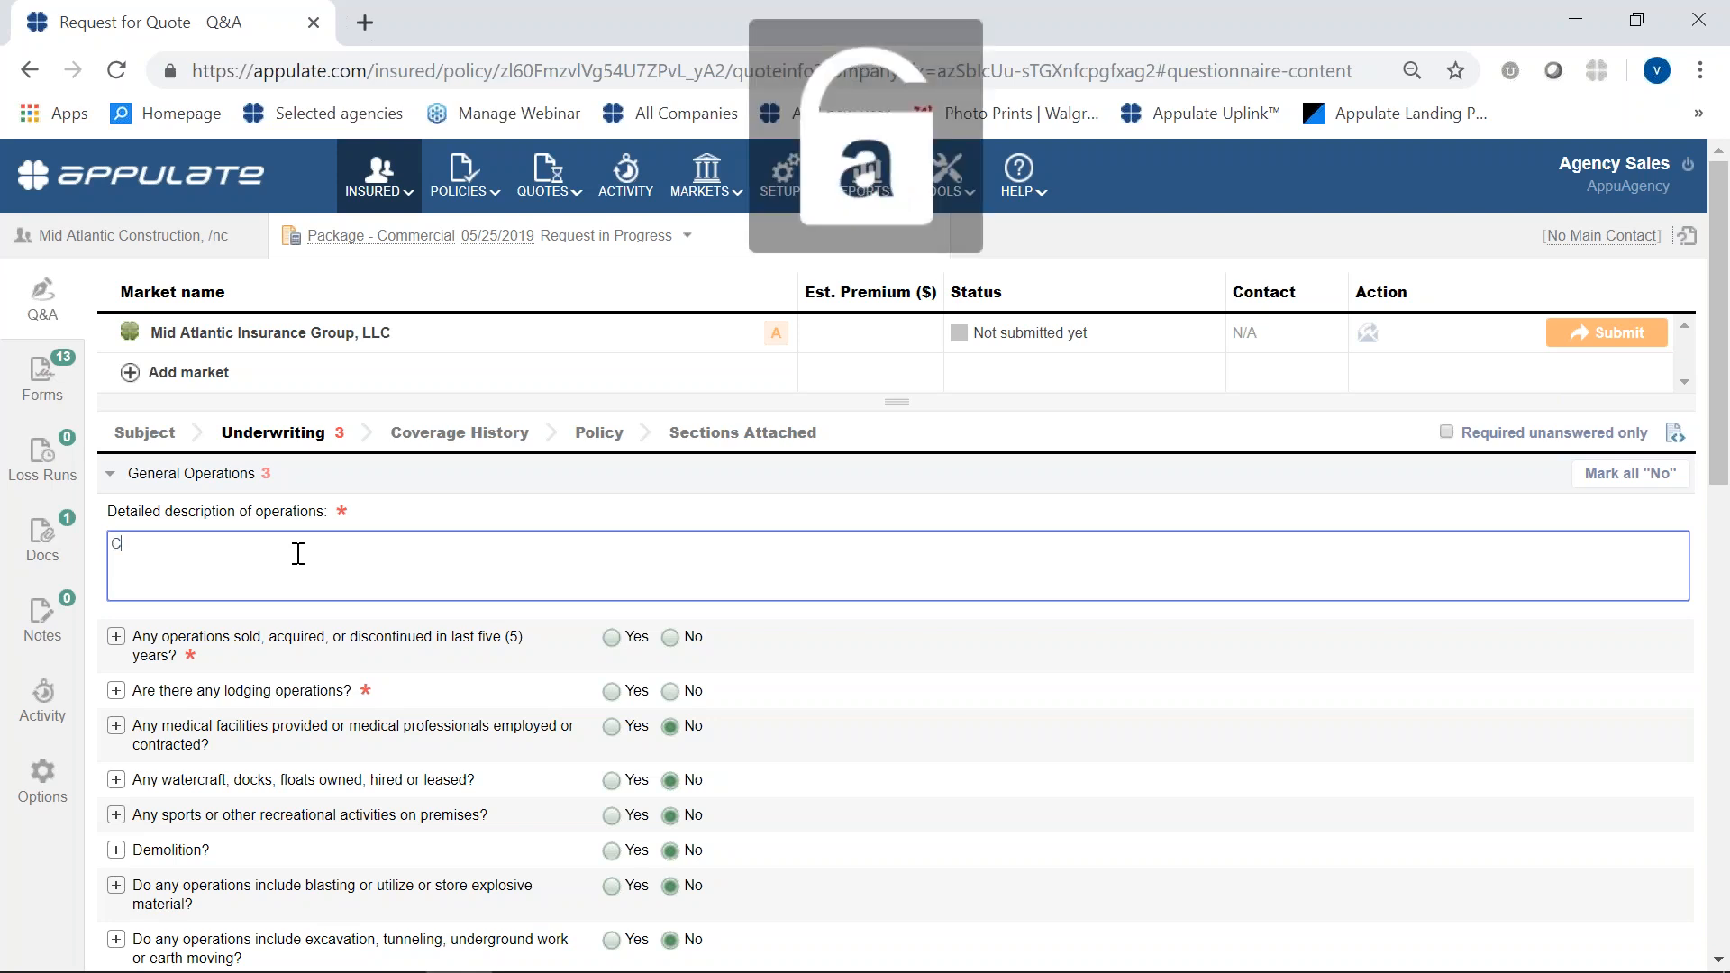
pyautogui.write('arpen')
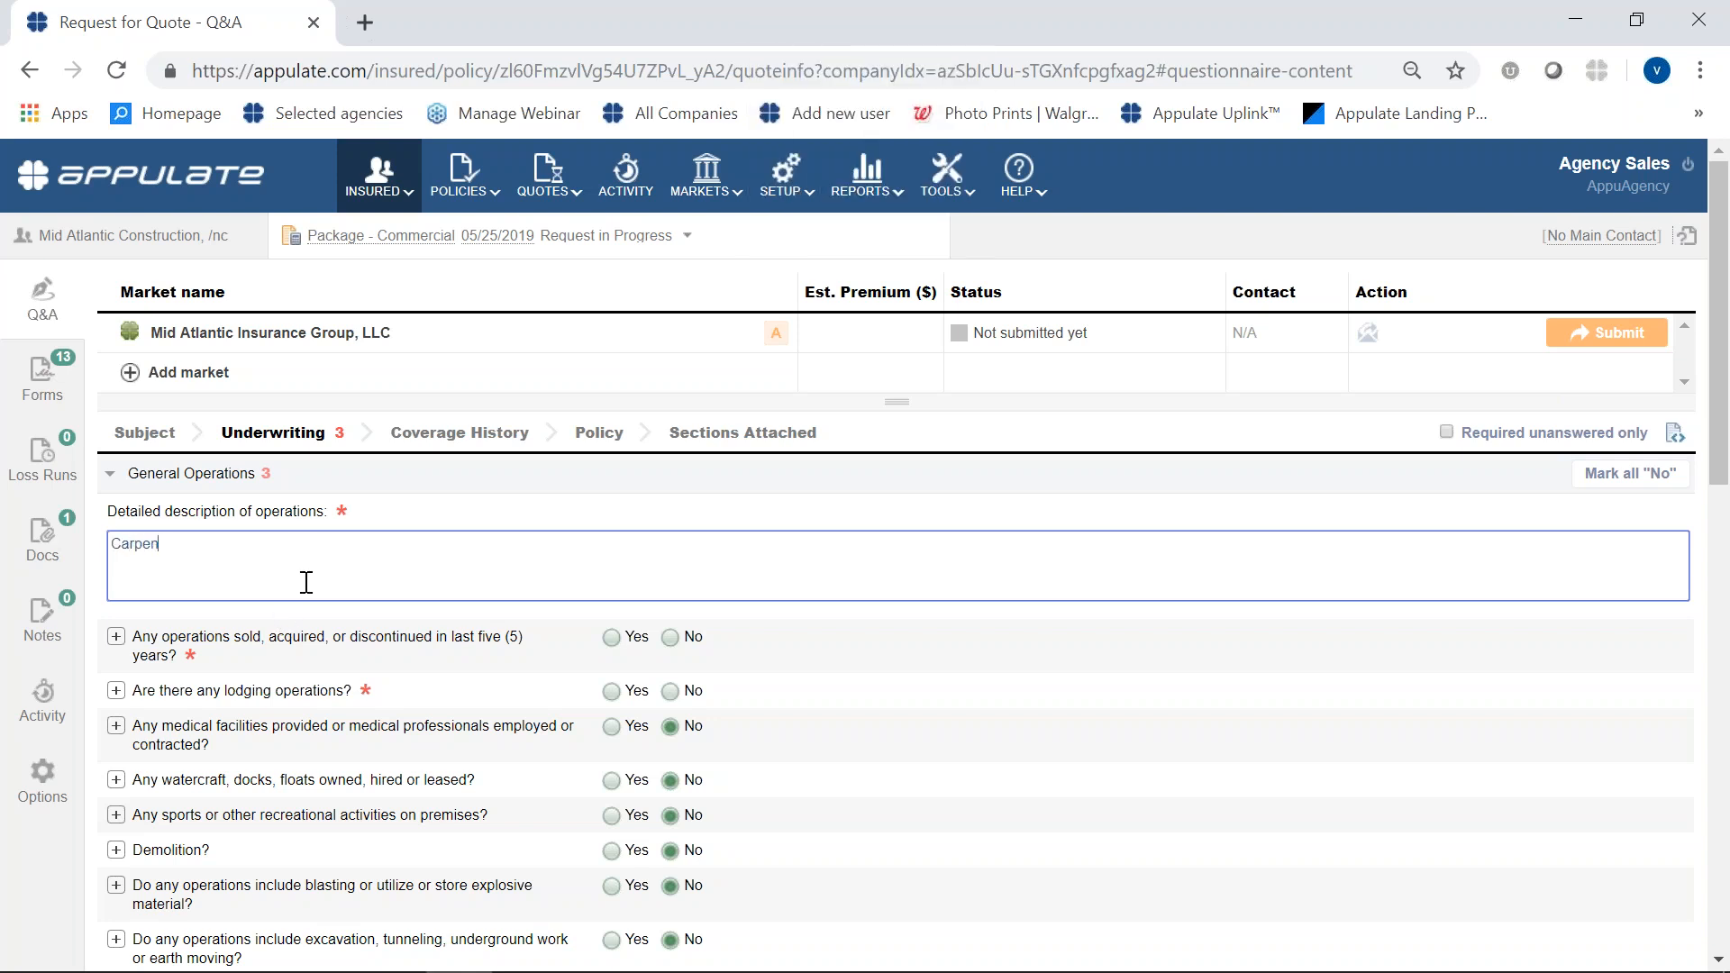
pyautogui.write('try (trim & finish) construction contrac')
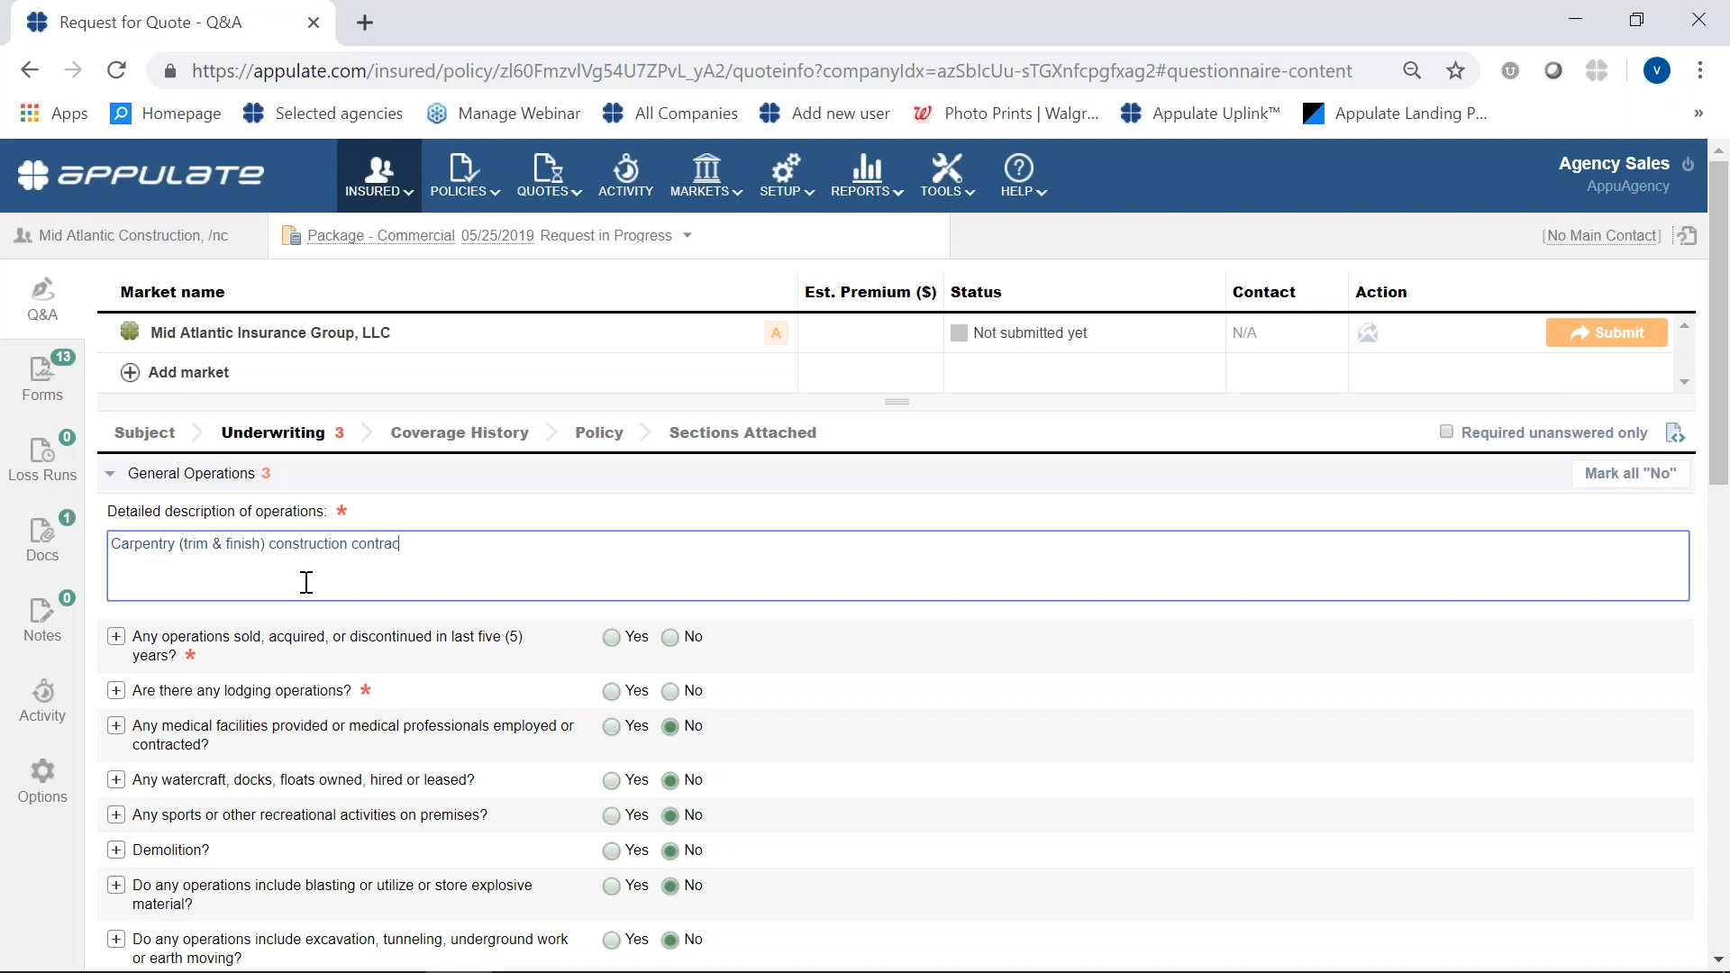
pyautogui.write('tors.')
# - Add "Trim, kitchen install, decks, fences, etc." to the detailed description of operations
pyautogui.press('capslock')
pyautogui.write('T')
pyautogui.press('capslock')
pyautogui.write('rim,')
pyautogui.write(' kitchen')
pyautogui.write('n')
pyautogui.write(' install')
pyautogui.write(', decks, fence')
pyautogui.write('s')
pyautogui.write(', etc.')
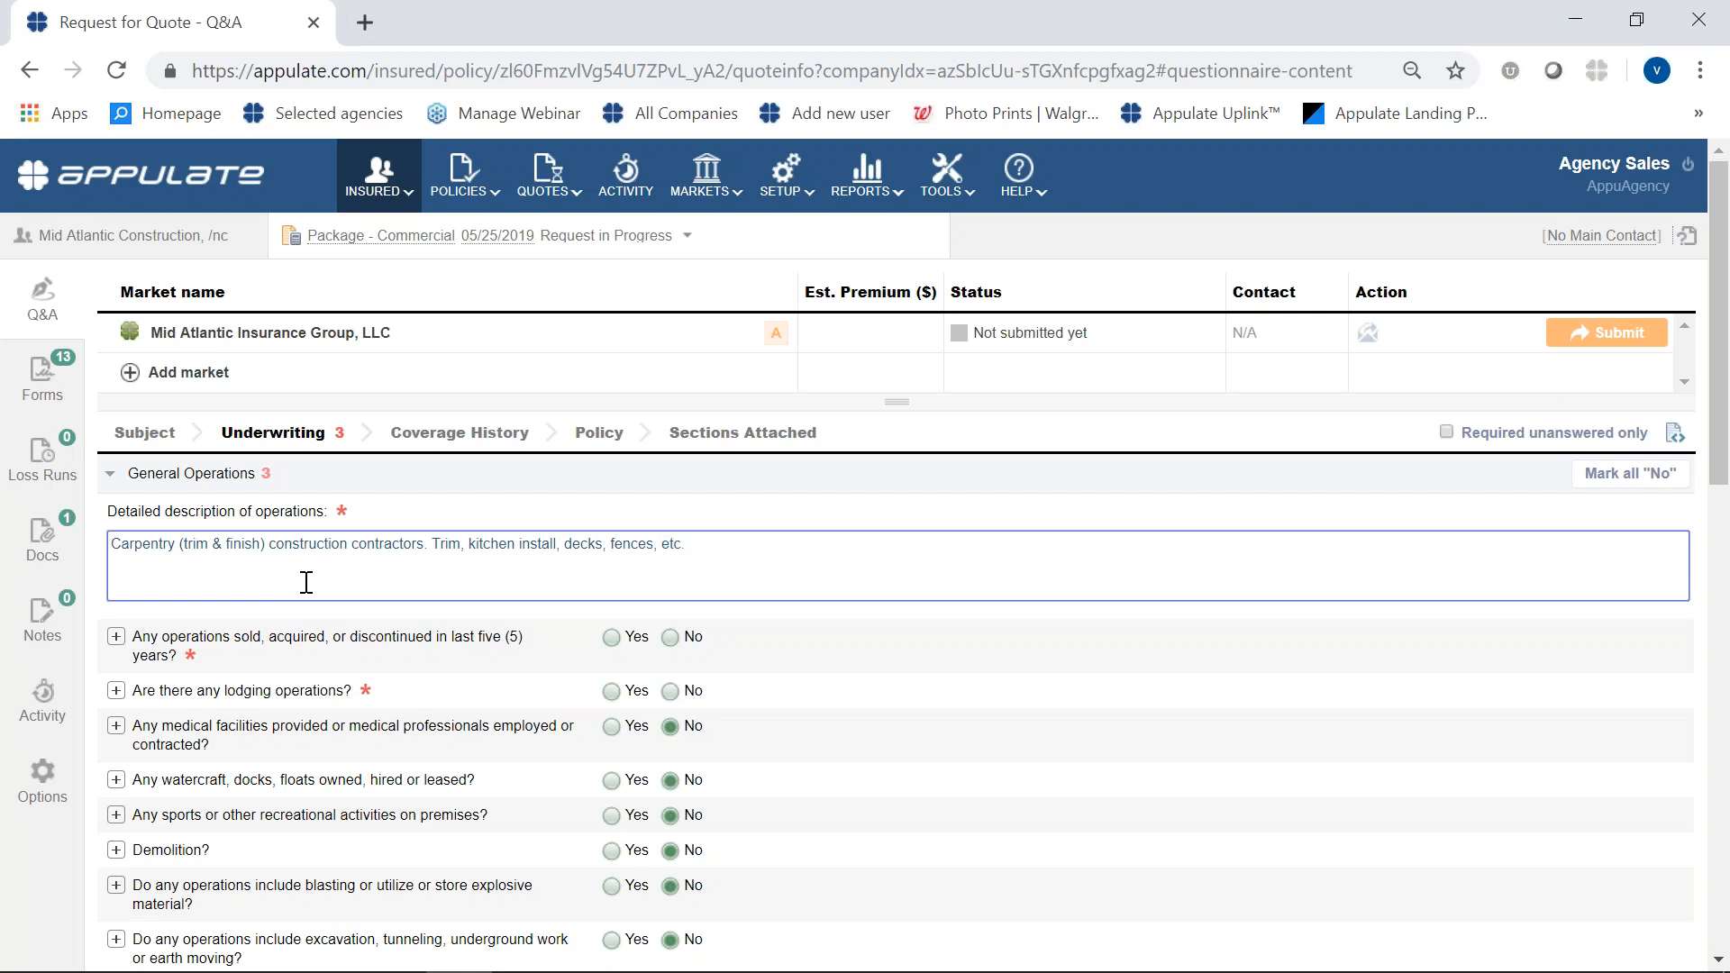
pyautogui.write(' 55% commercial. 45% reside')
# - Complete the description of operations with the business split "55% commercial. 45% residential."
pyautogui.write('ntial.')
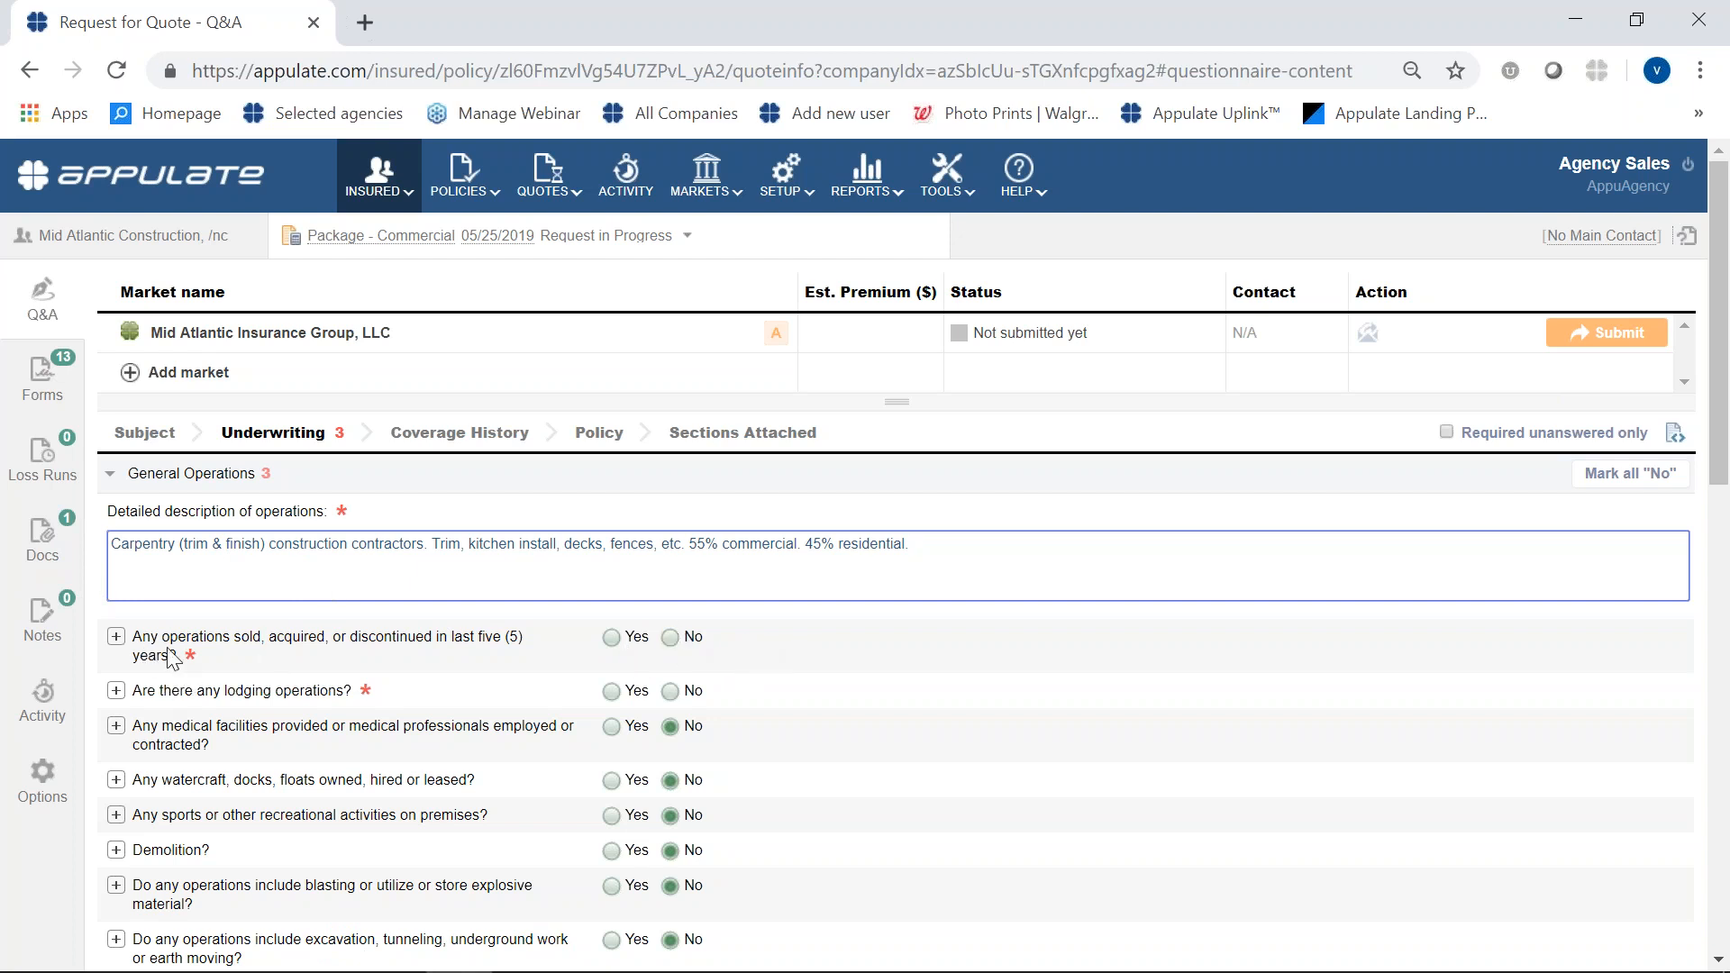
# - Answer No to operations sold, acquired or discontinued and to lodging operations, and submit the request to Mid Atlantic Insurance Group, LLC
pyautogui.click(669, 637)
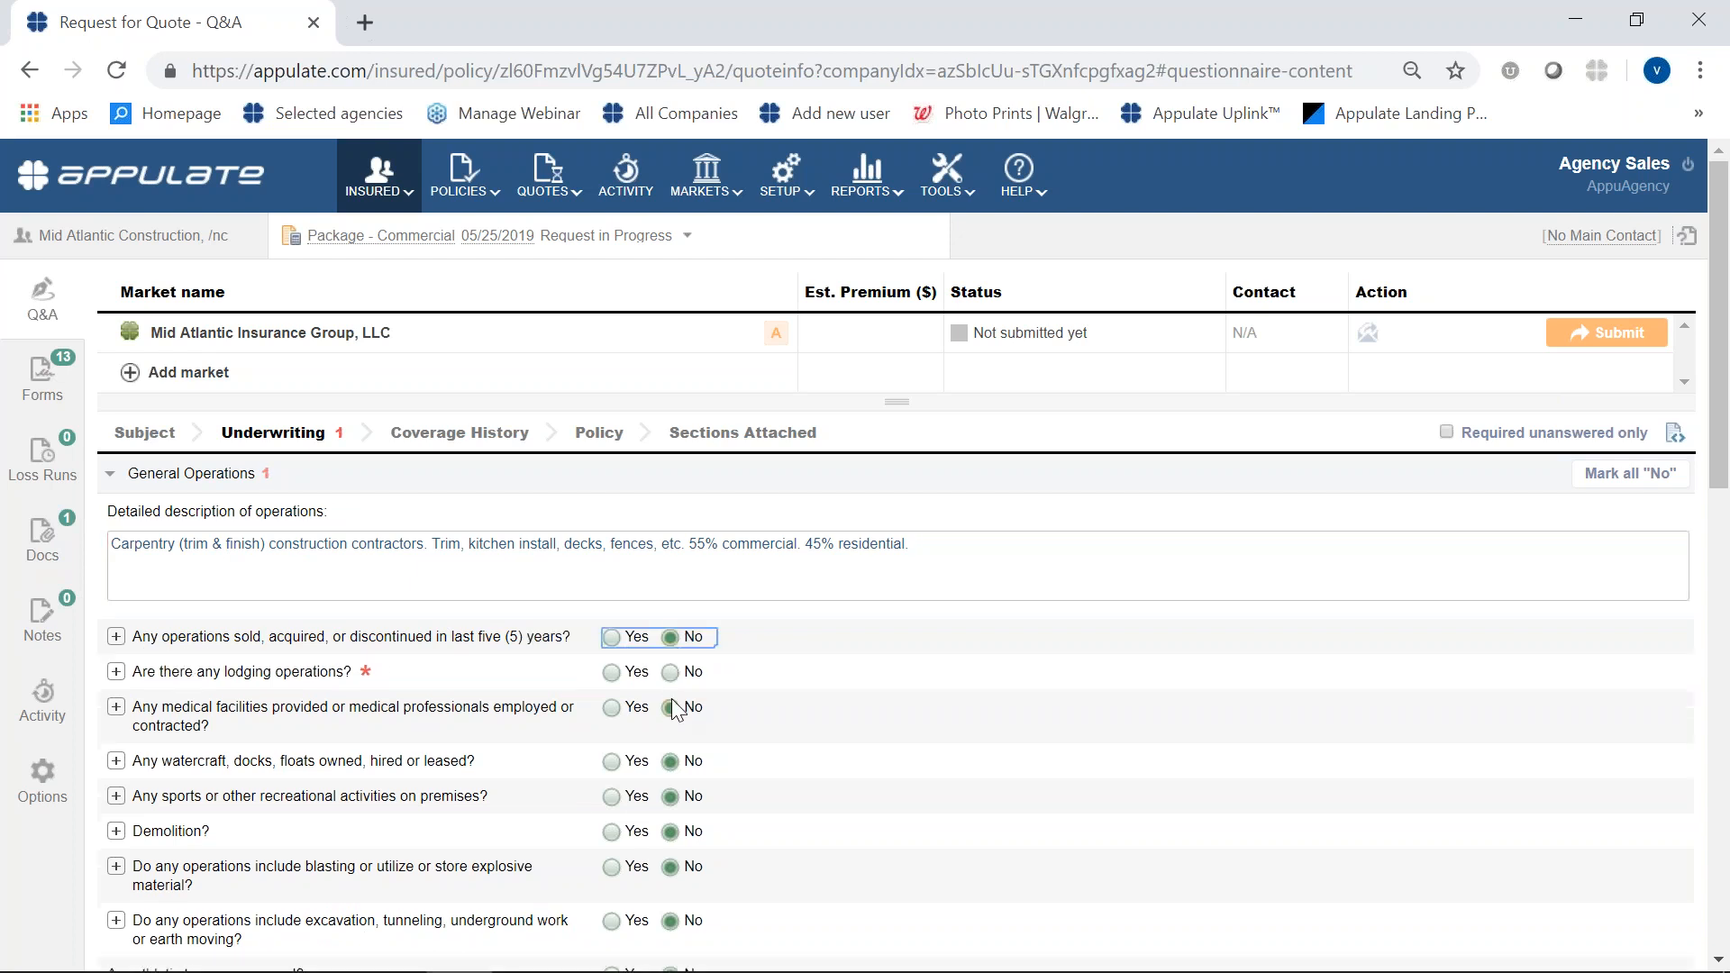
pyautogui.click(670, 672)
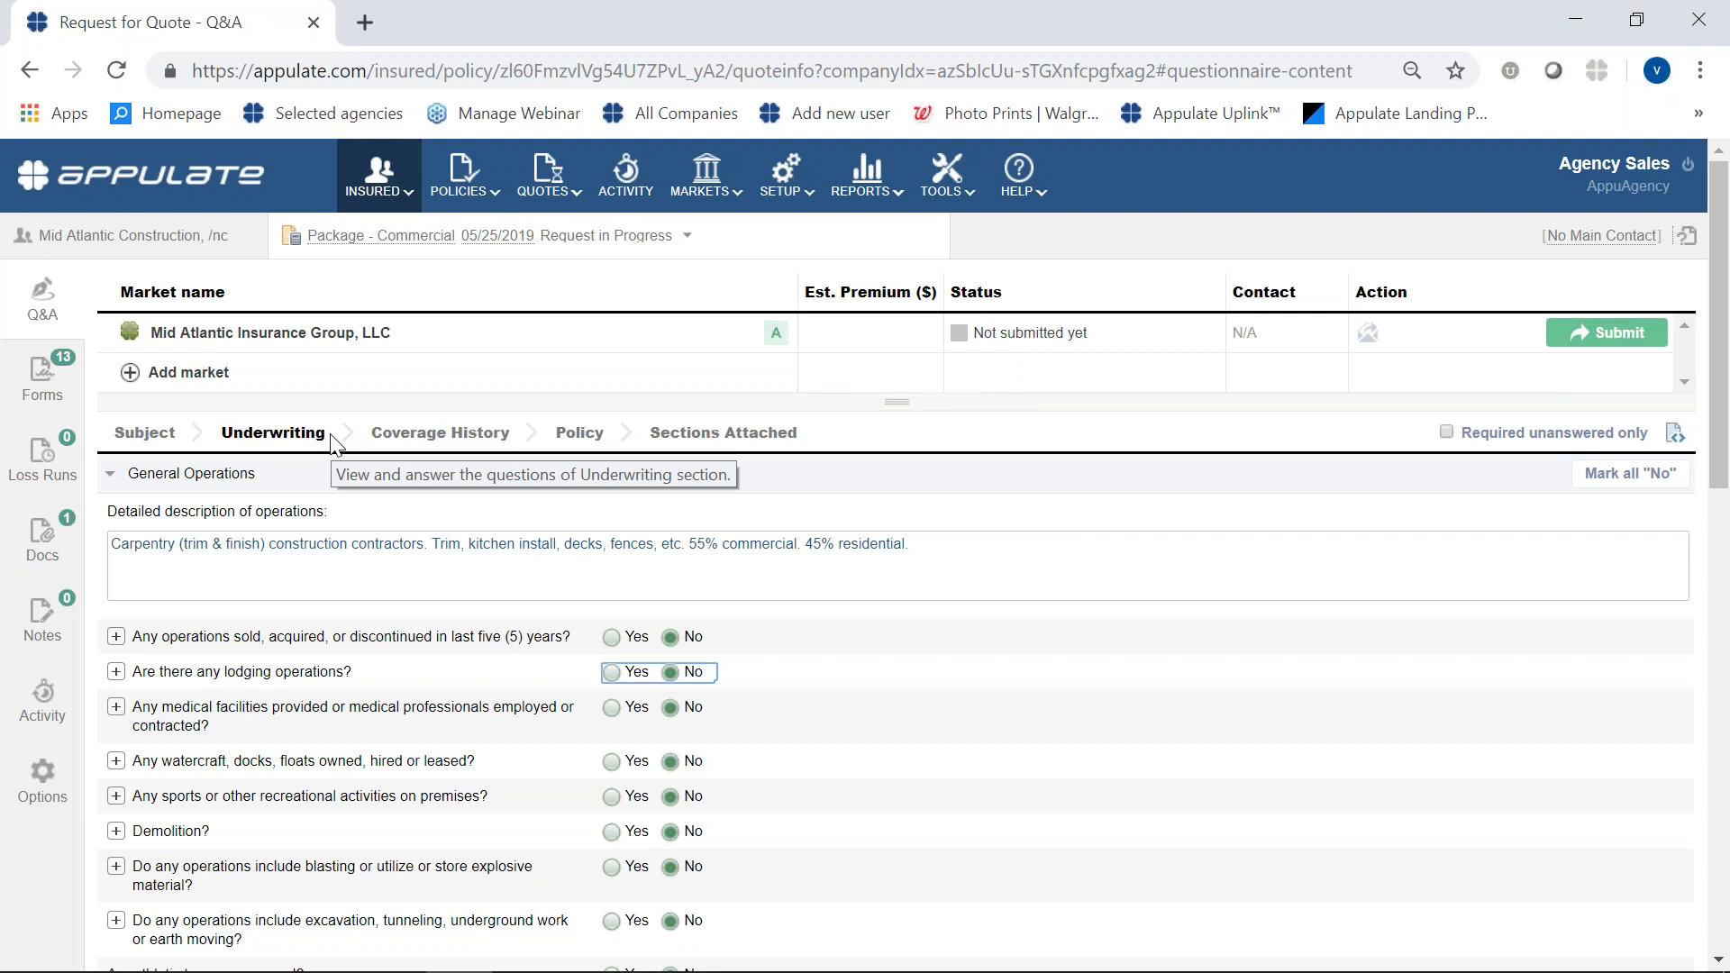
pyautogui.moveTo(773, 340)
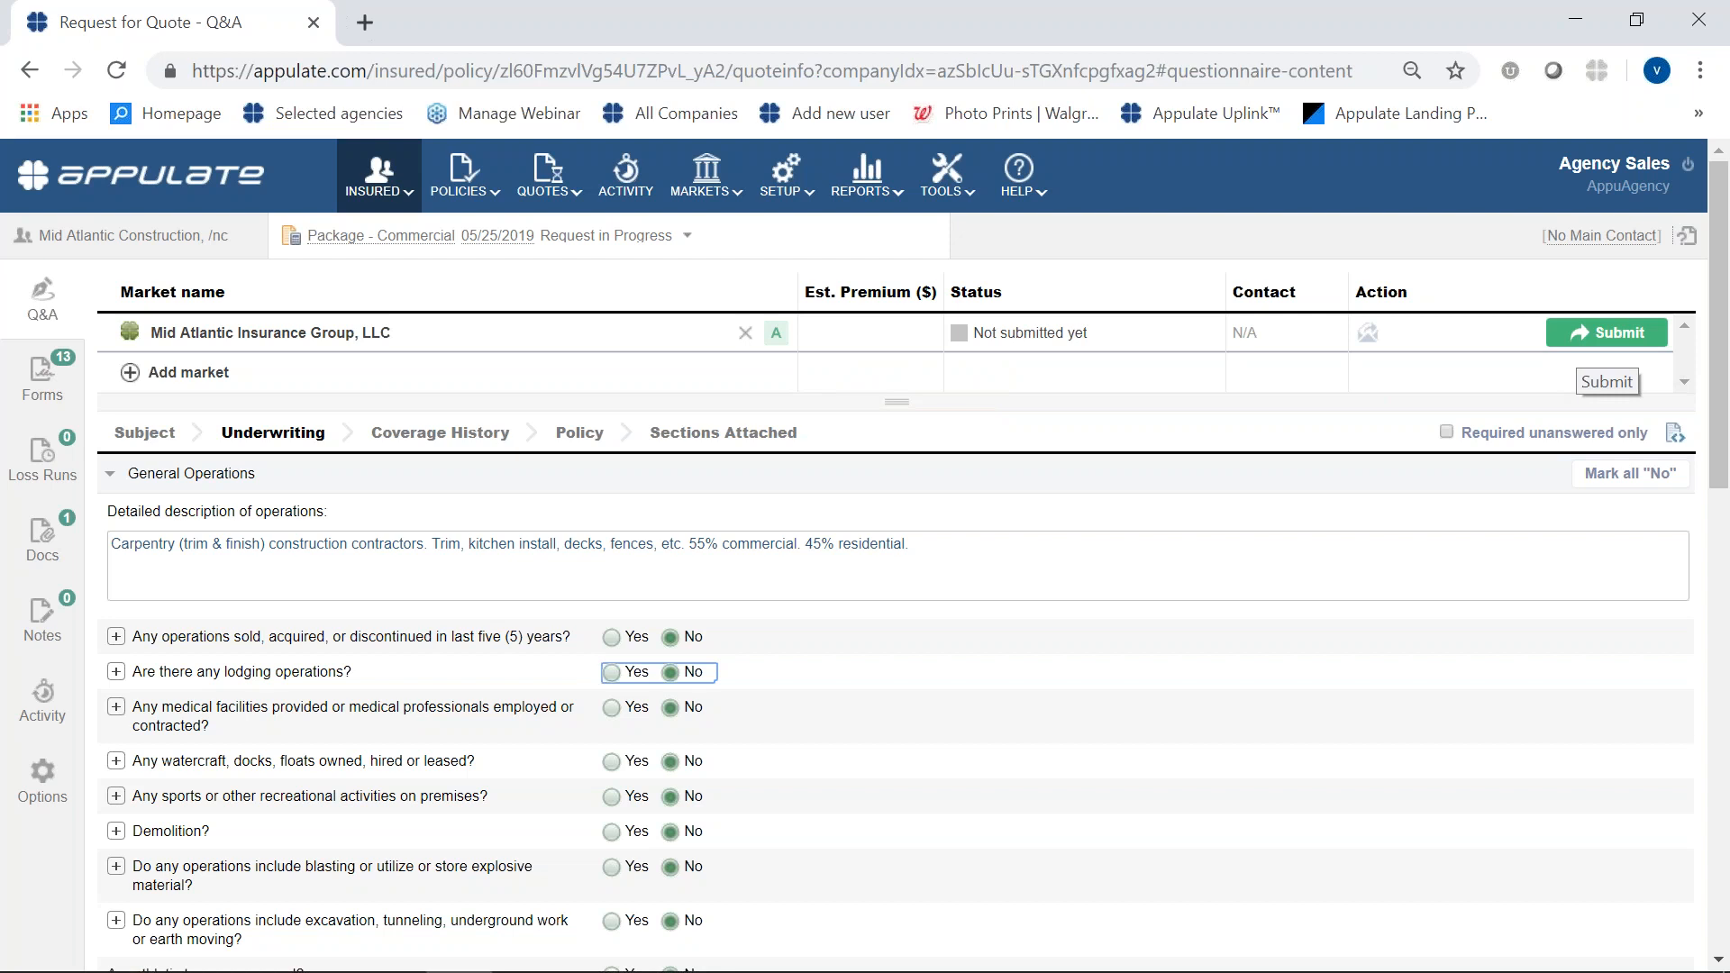
pyautogui.click(1579, 338)
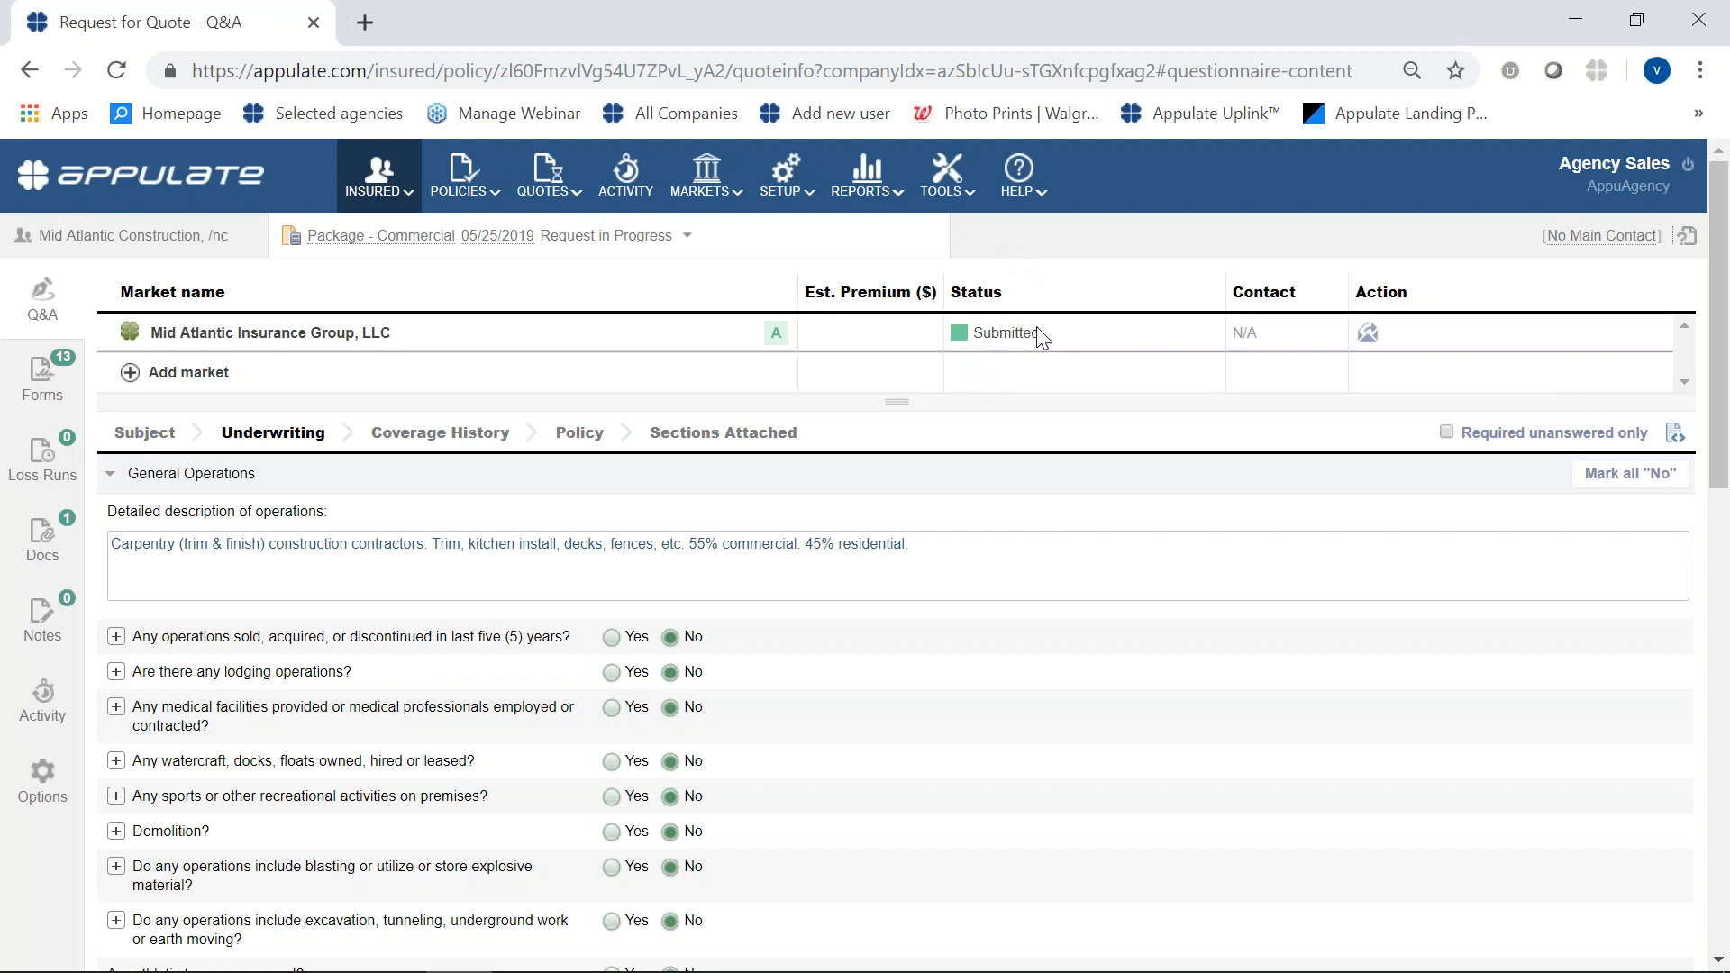
# - Create a new request for quote for the same insured with the insurance line Automobile - Business, keeping the default dates
pyautogui.moveTo(782, 342)
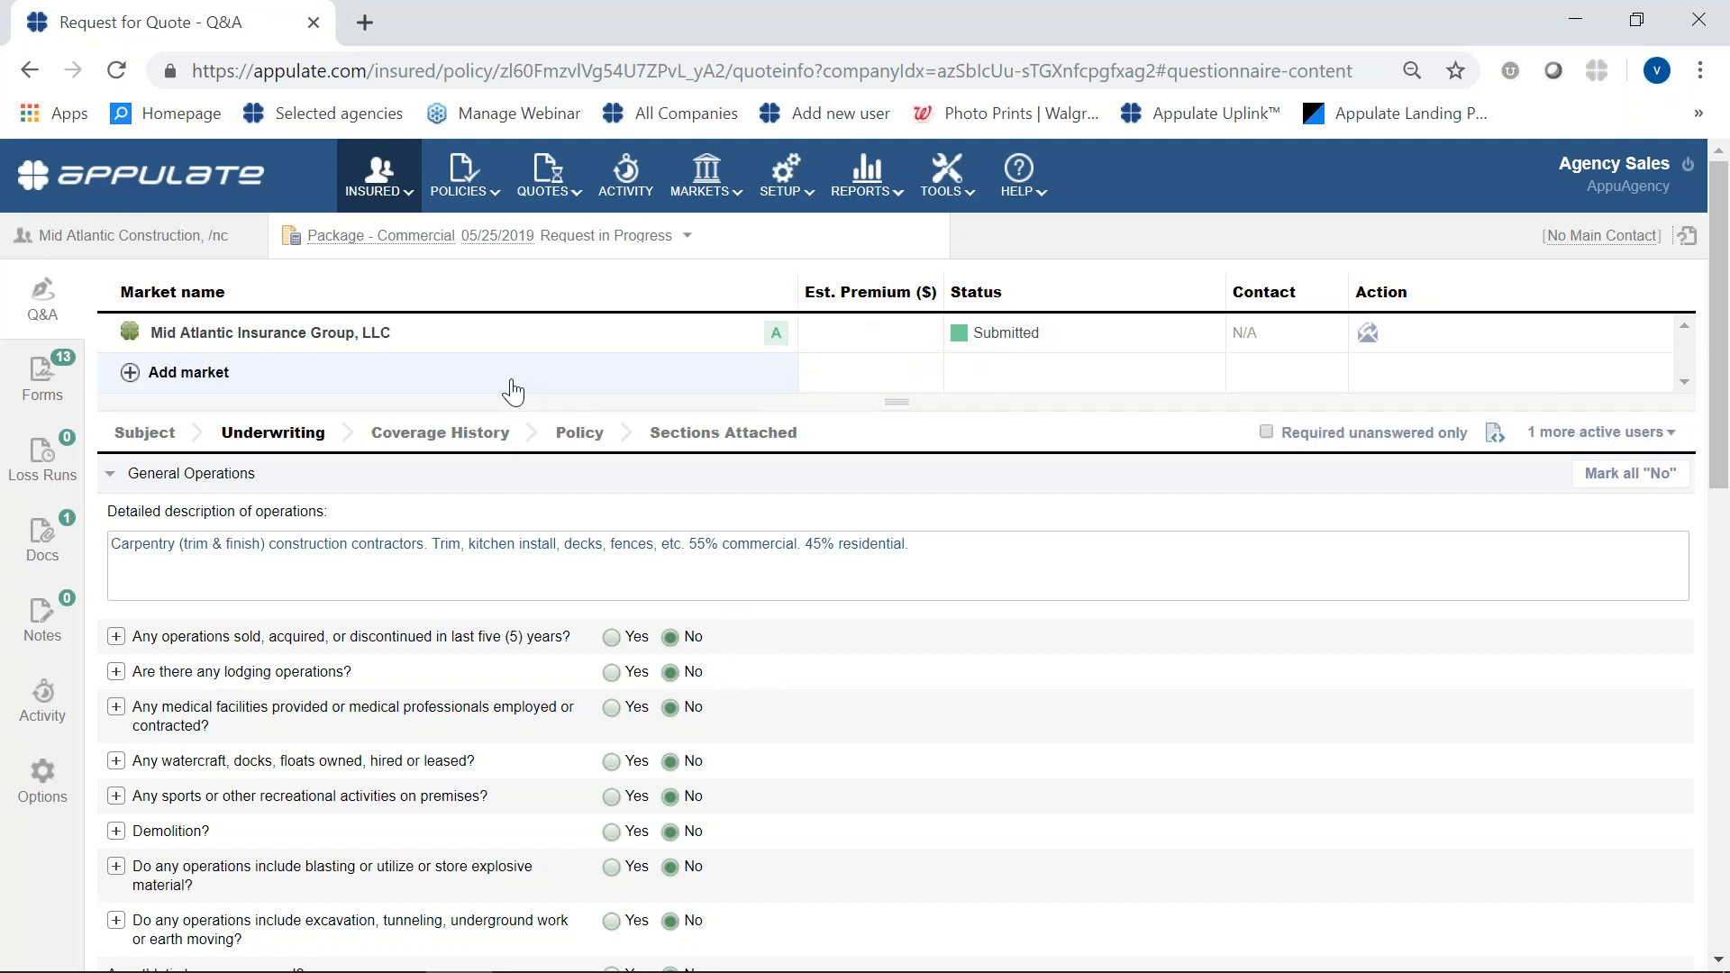
pyautogui.moveTo(335, 245)
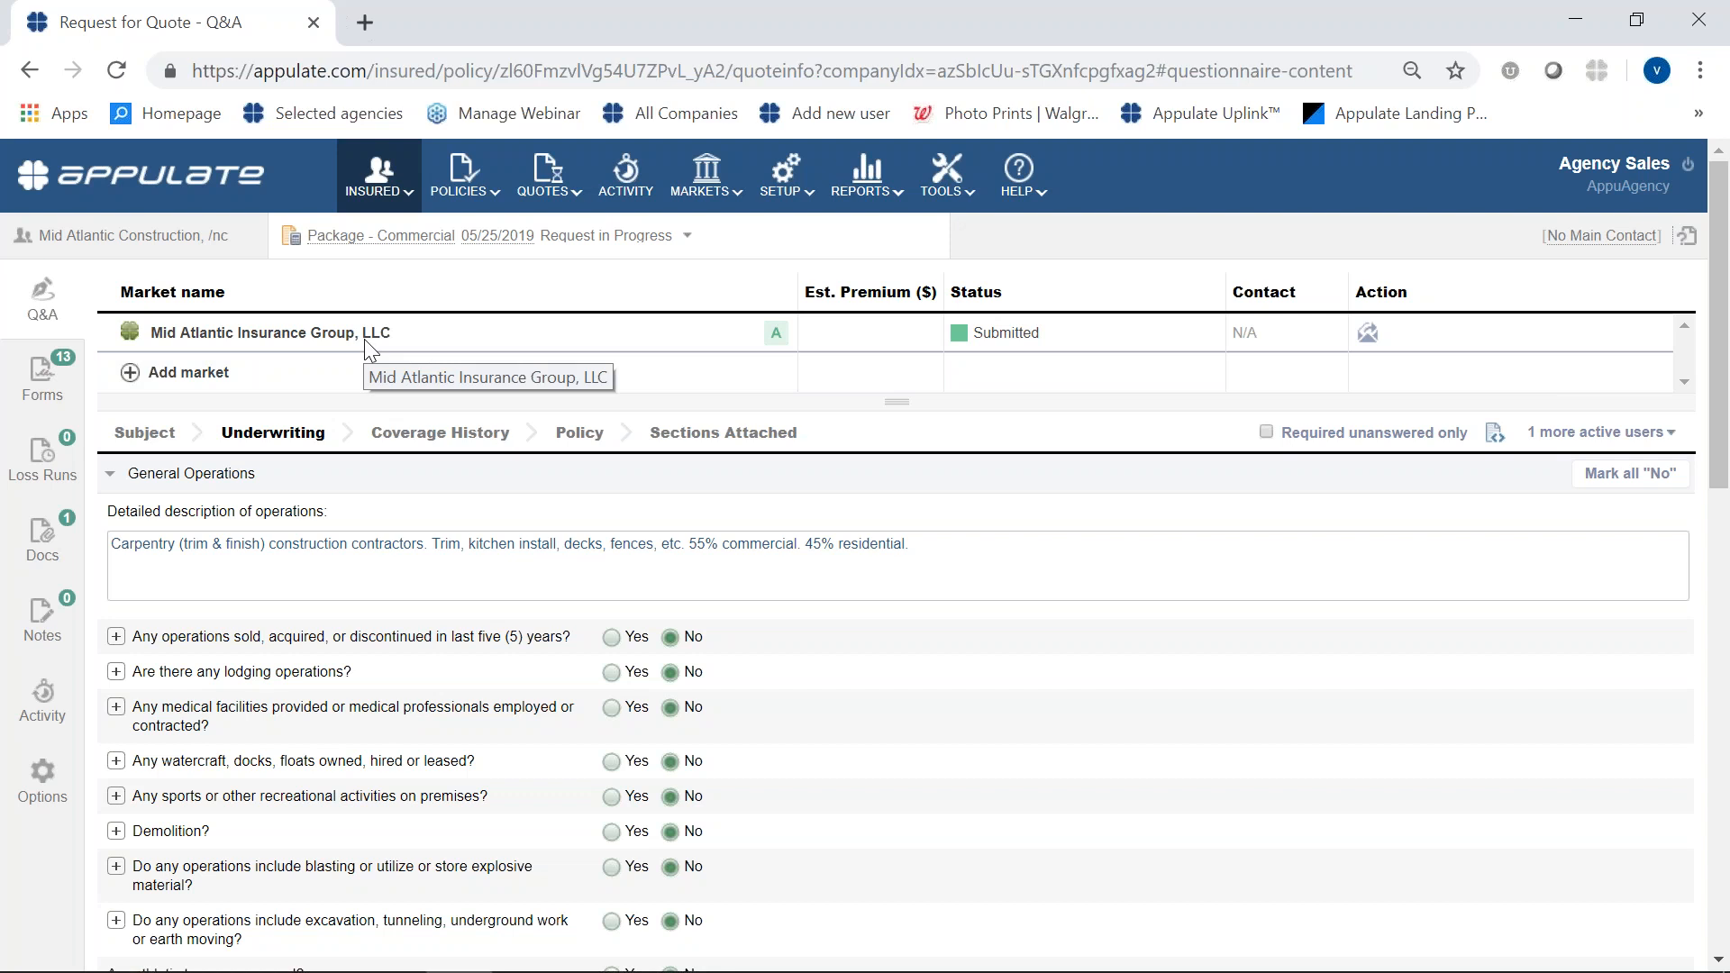
pyautogui.click(689, 239)
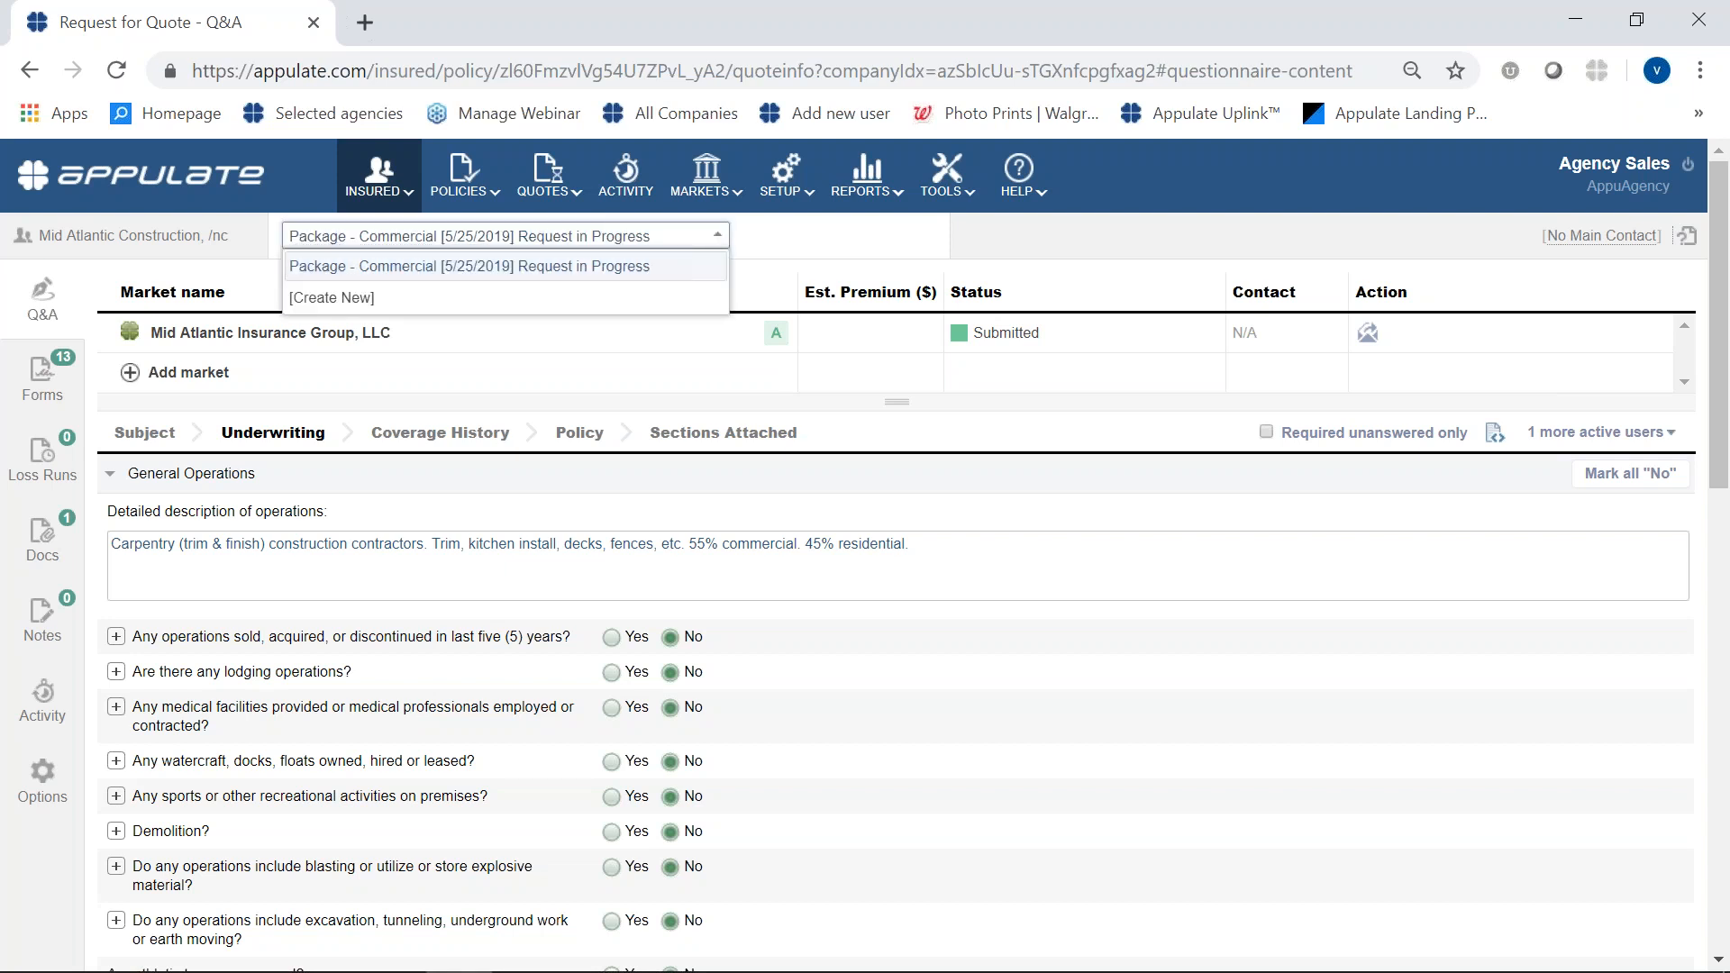
pyautogui.click(621, 297)
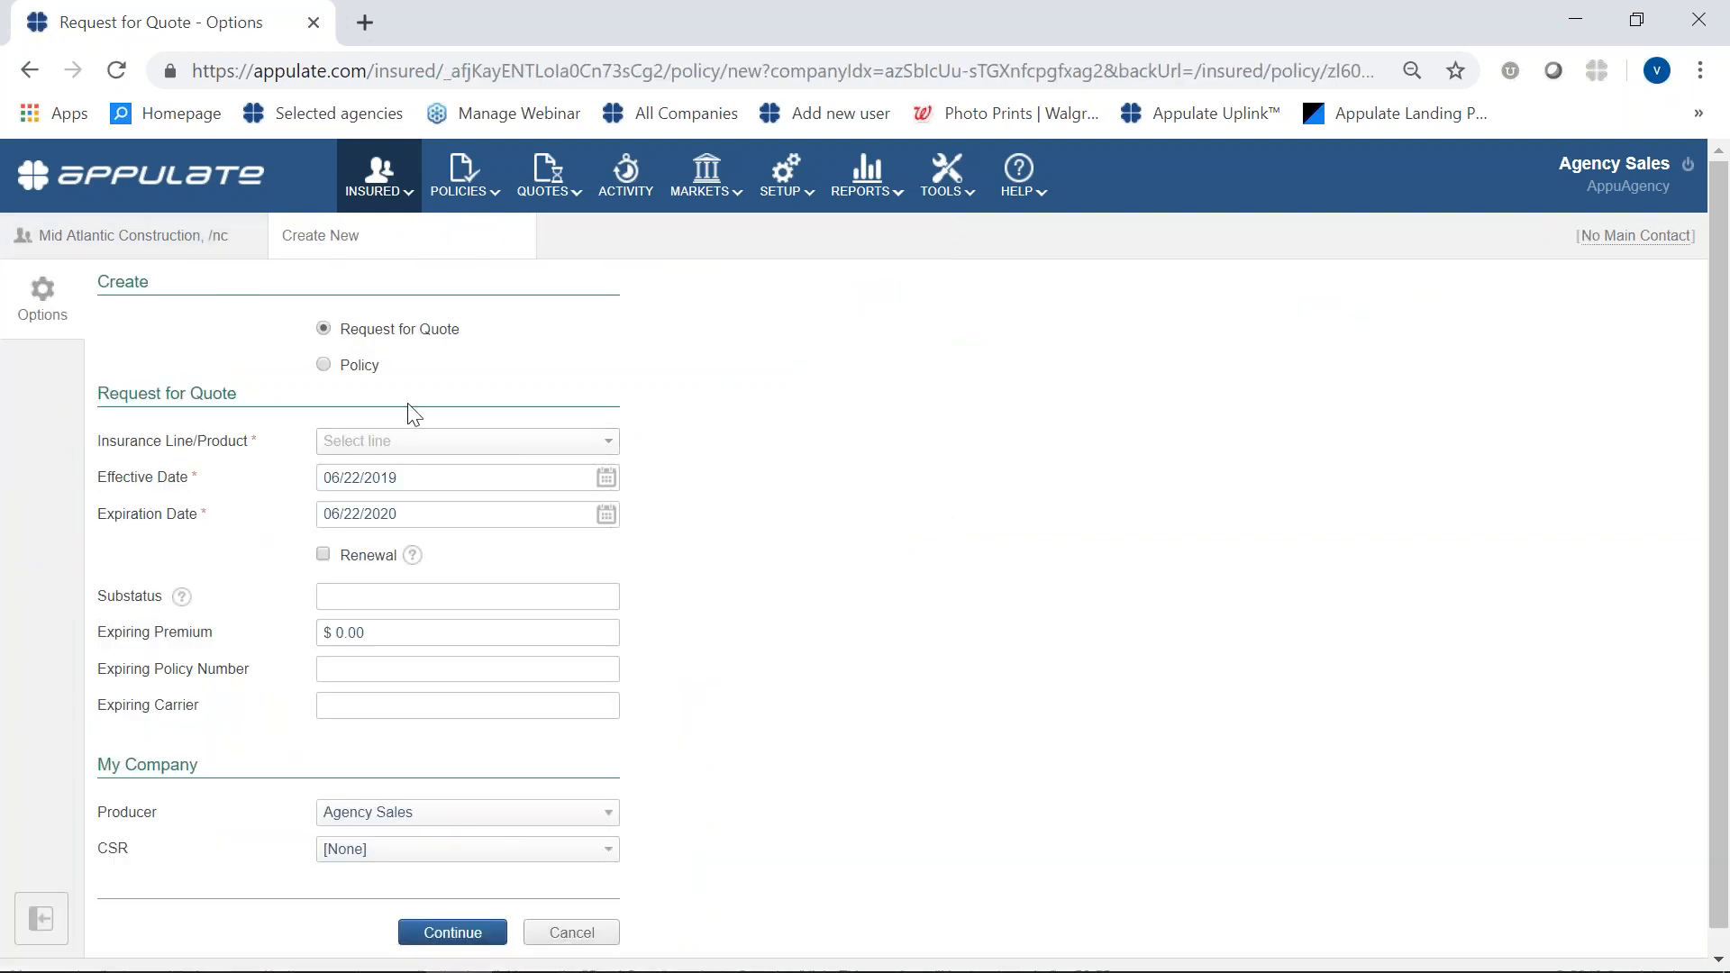
pyautogui.click(405, 443)
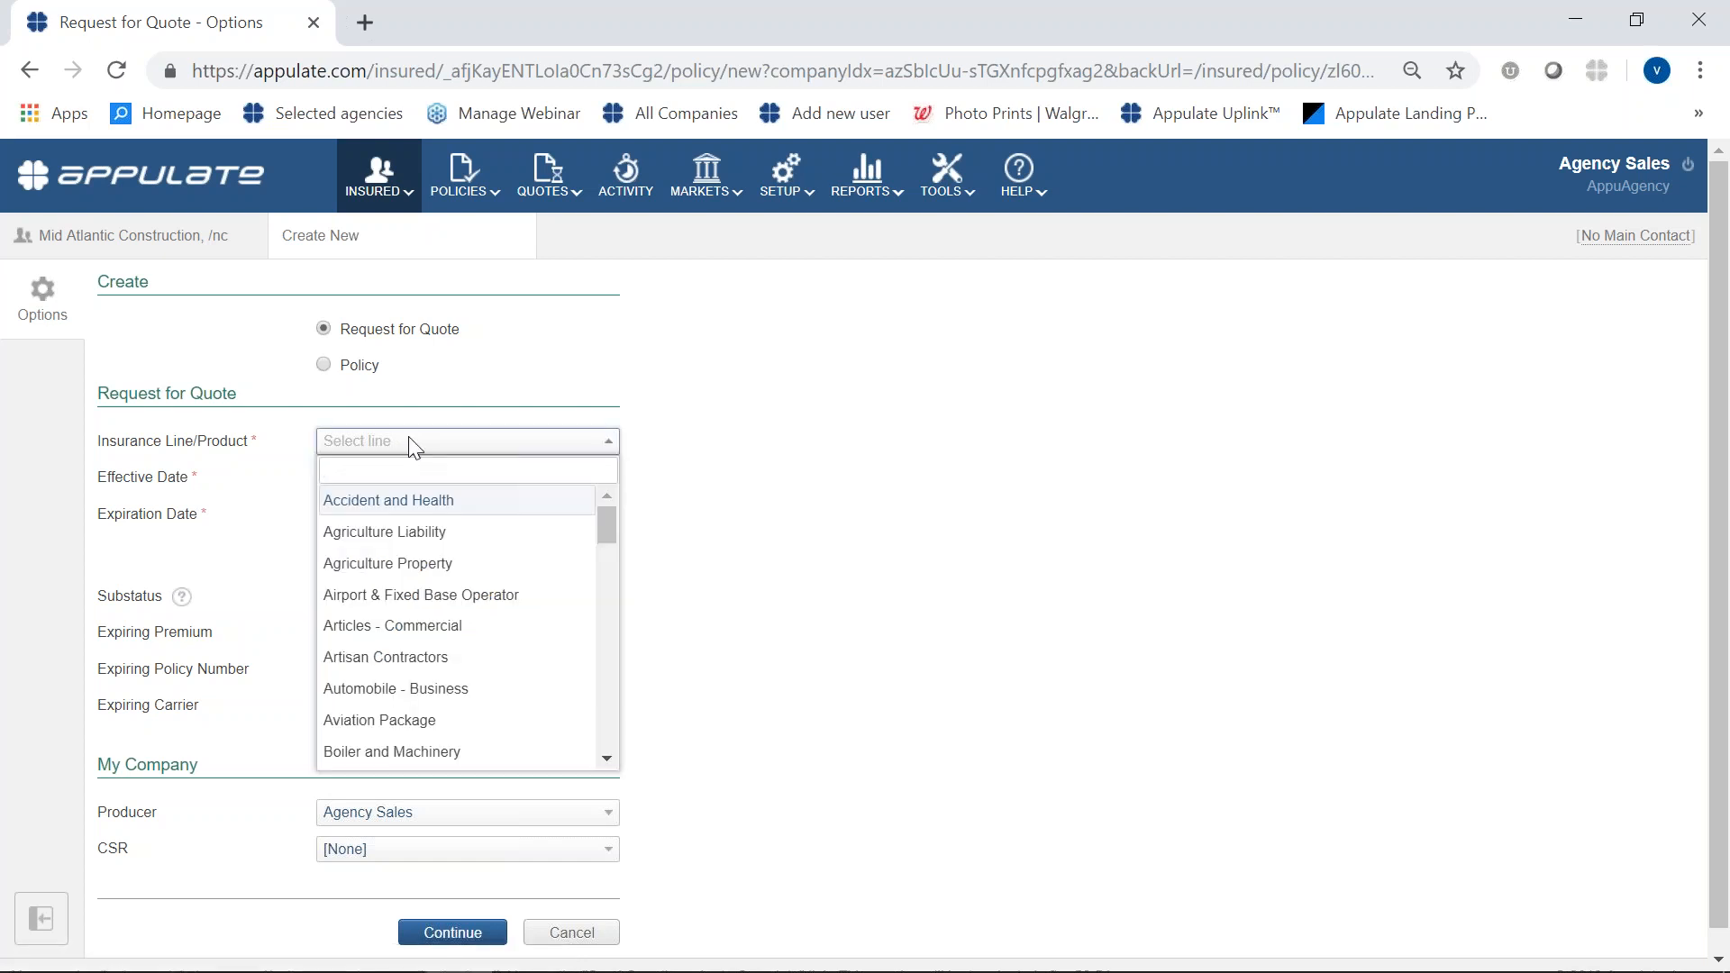
pyautogui.click(433, 693)
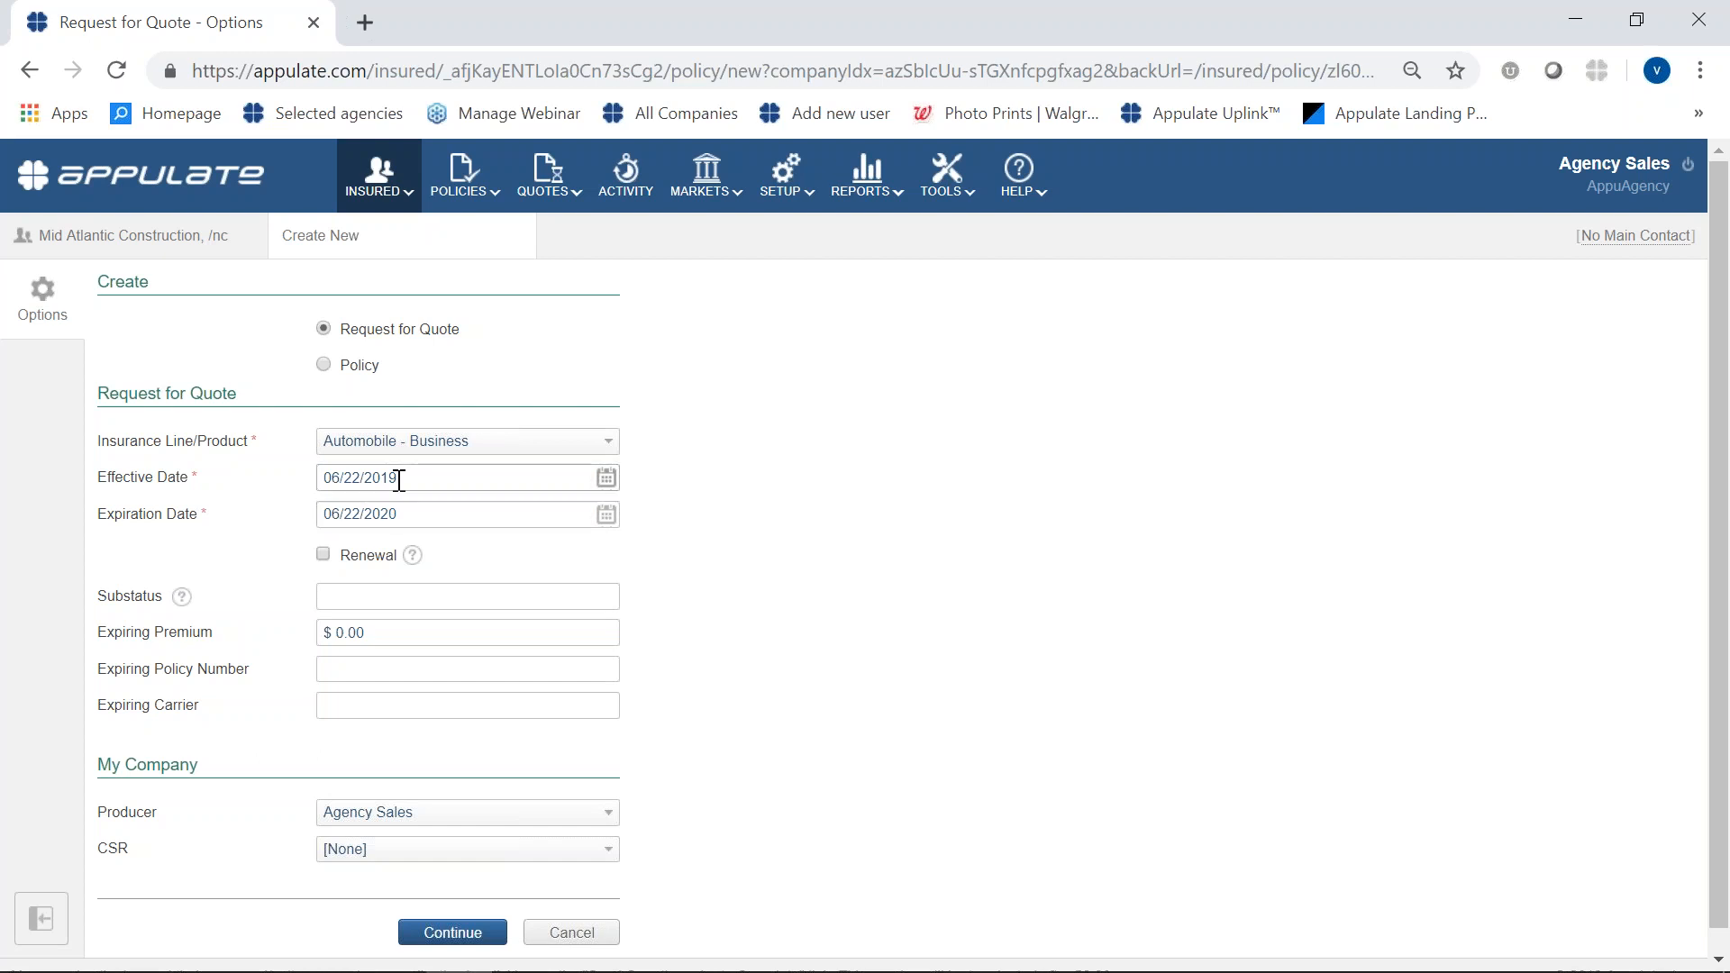
pyautogui.click(455, 934)
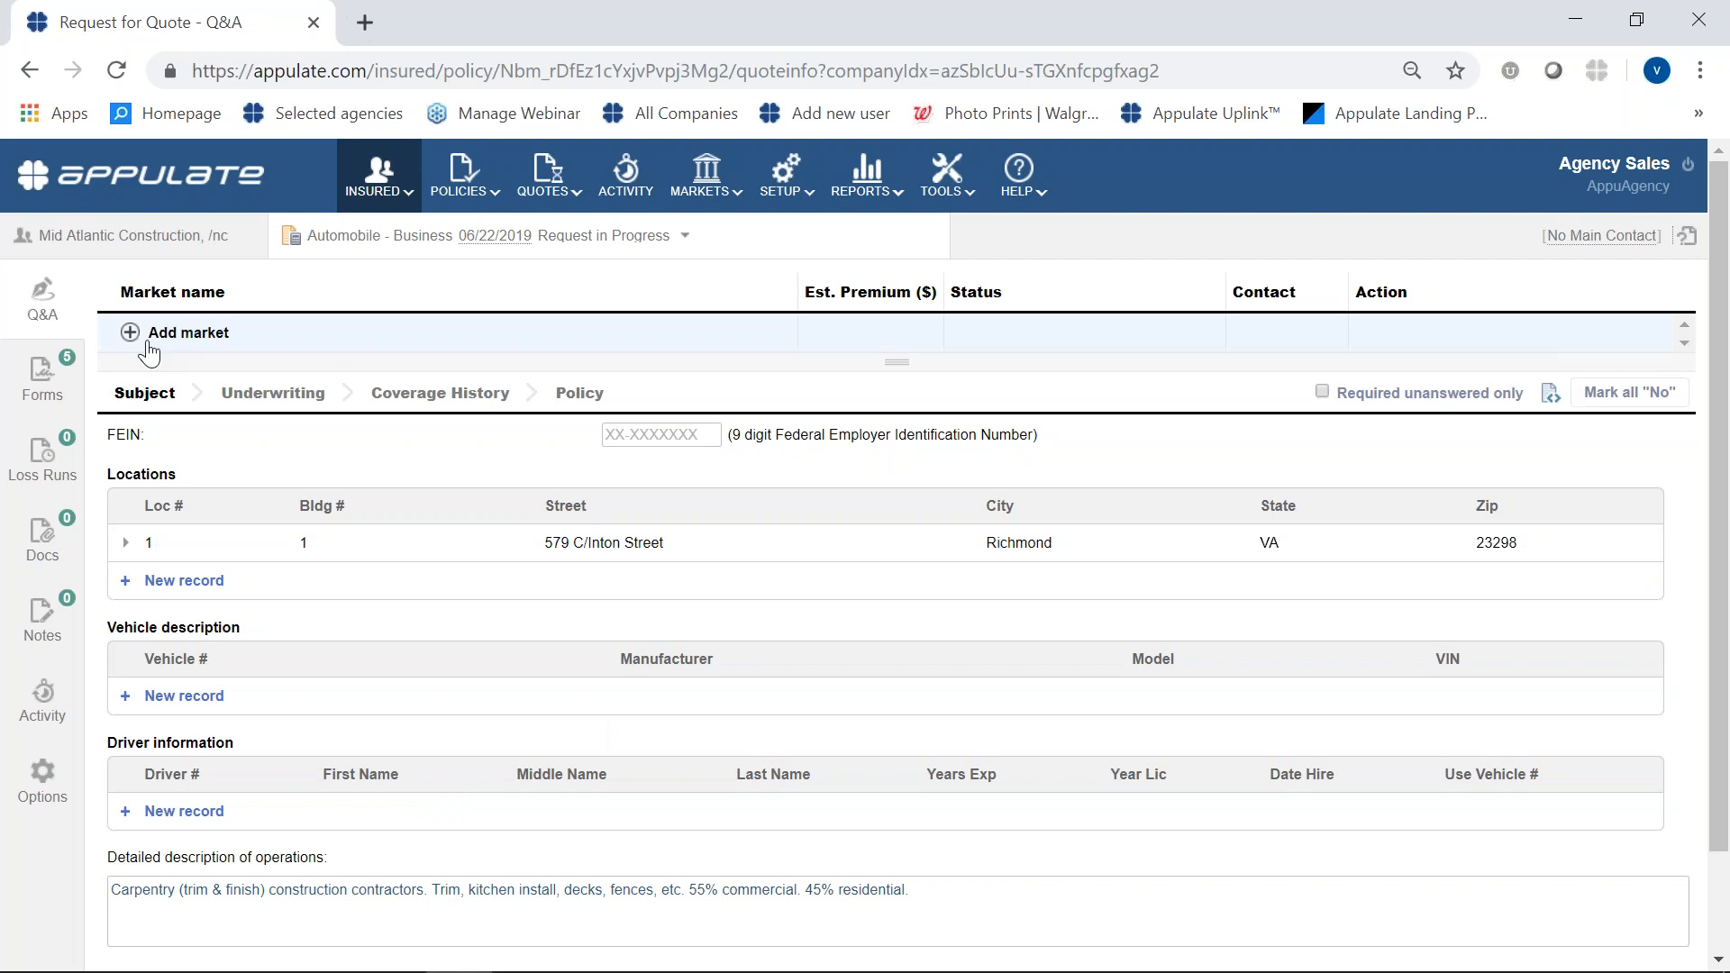
# - Add Mid Atlantic Insurance Group, LLC as the automobile request's market and check the insured's list of requests
pyautogui.click(131, 332)
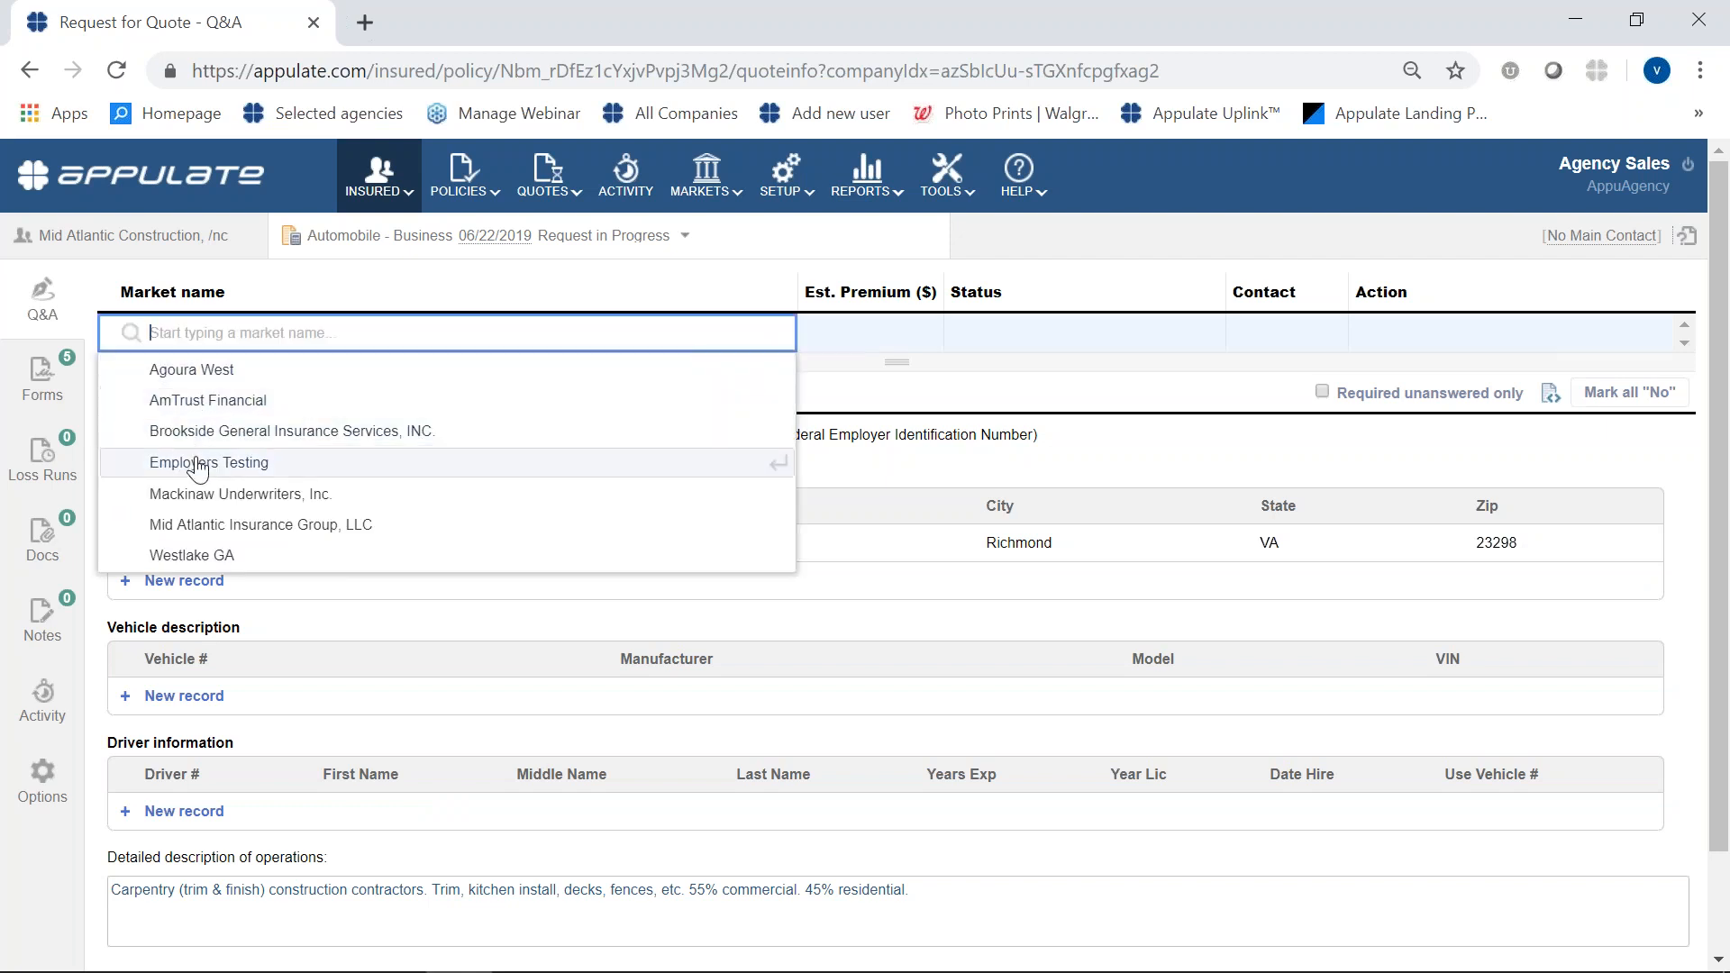
pyautogui.click(199, 526)
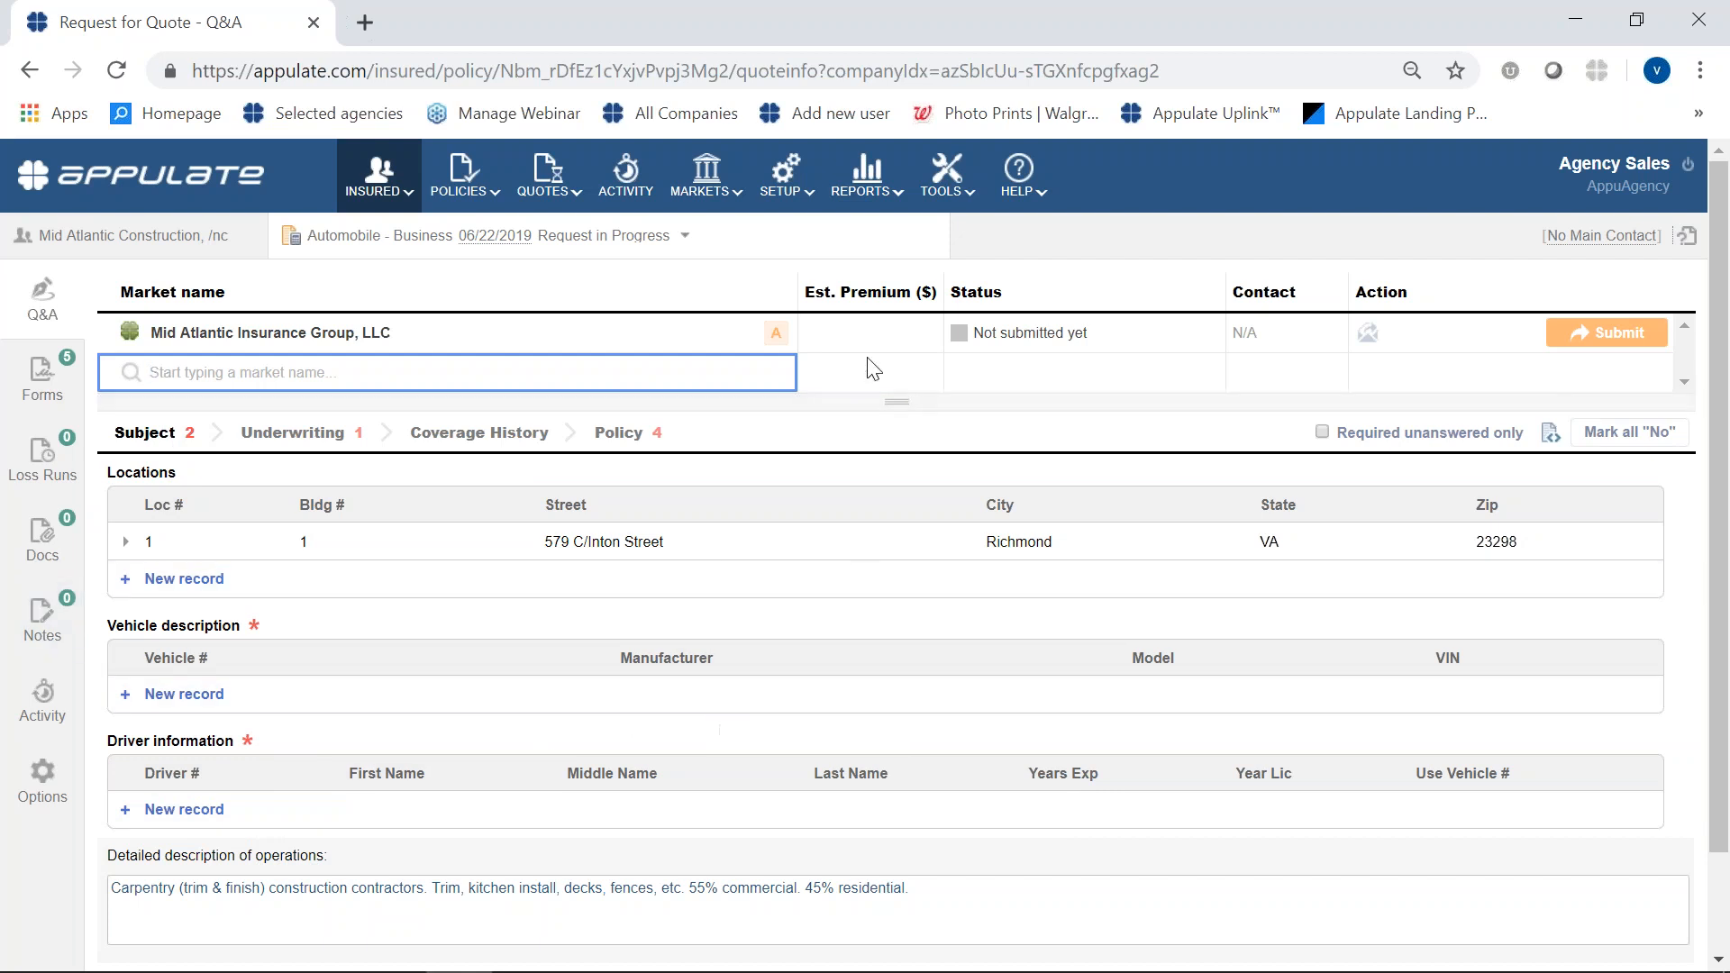
pyautogui.moveTo(786, 329)
pyautogui.click(686, 237)
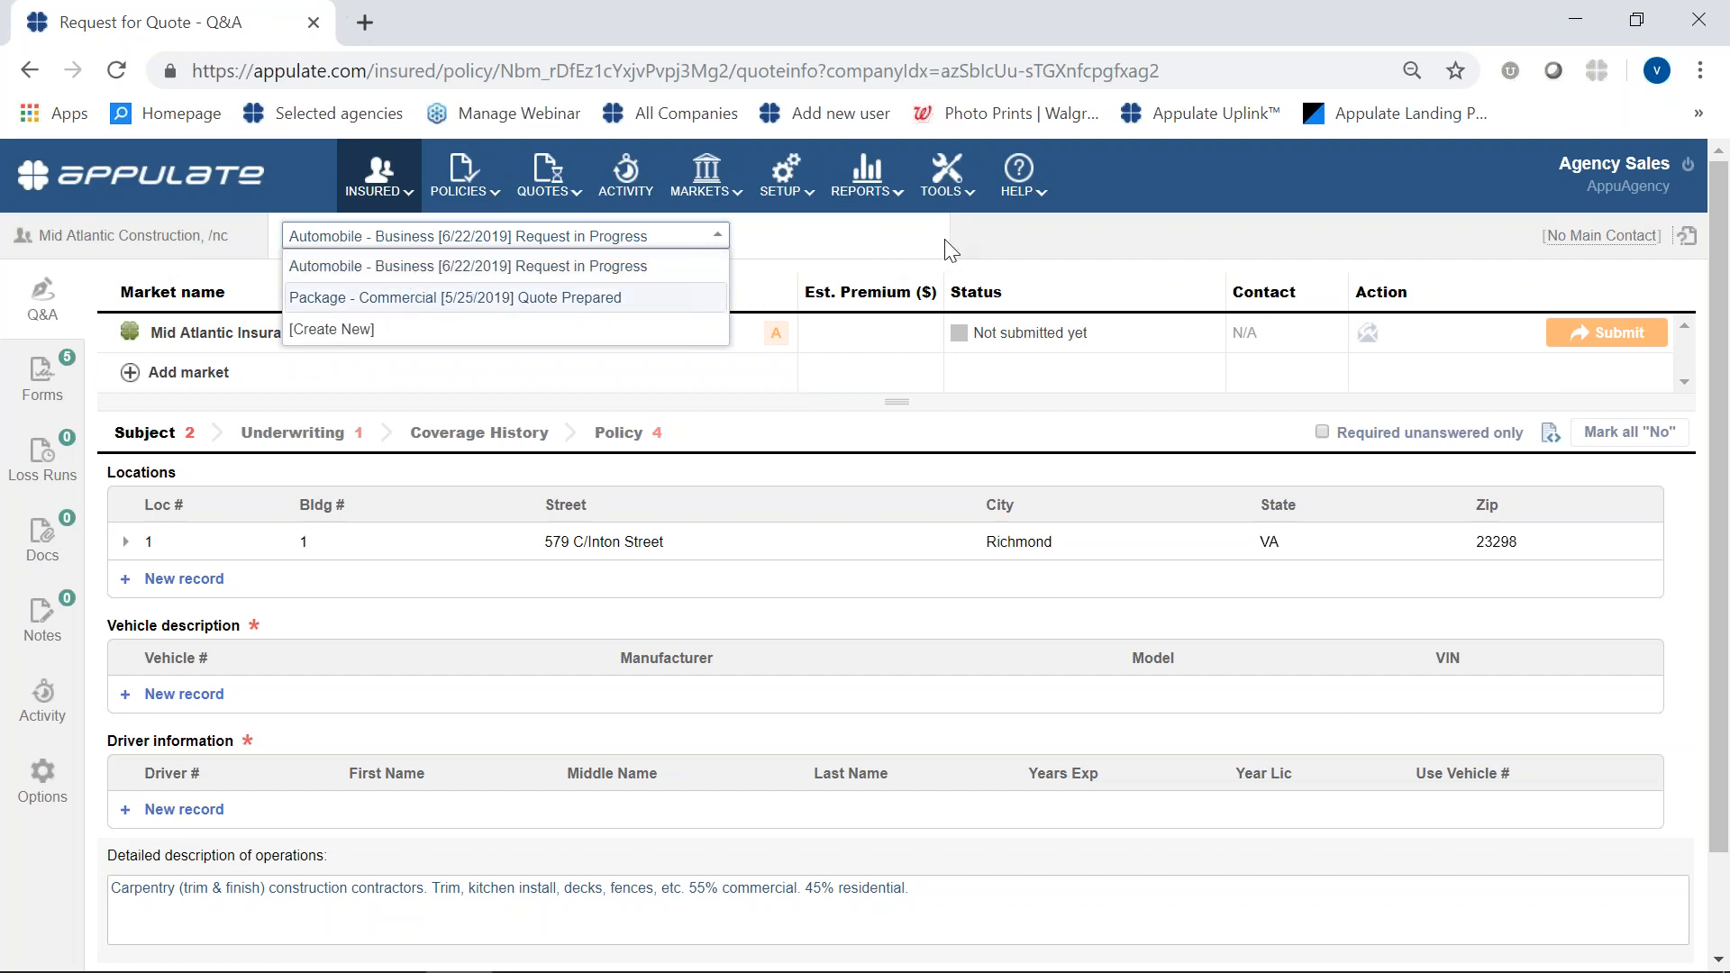
pyautogui.click(1042, 252)
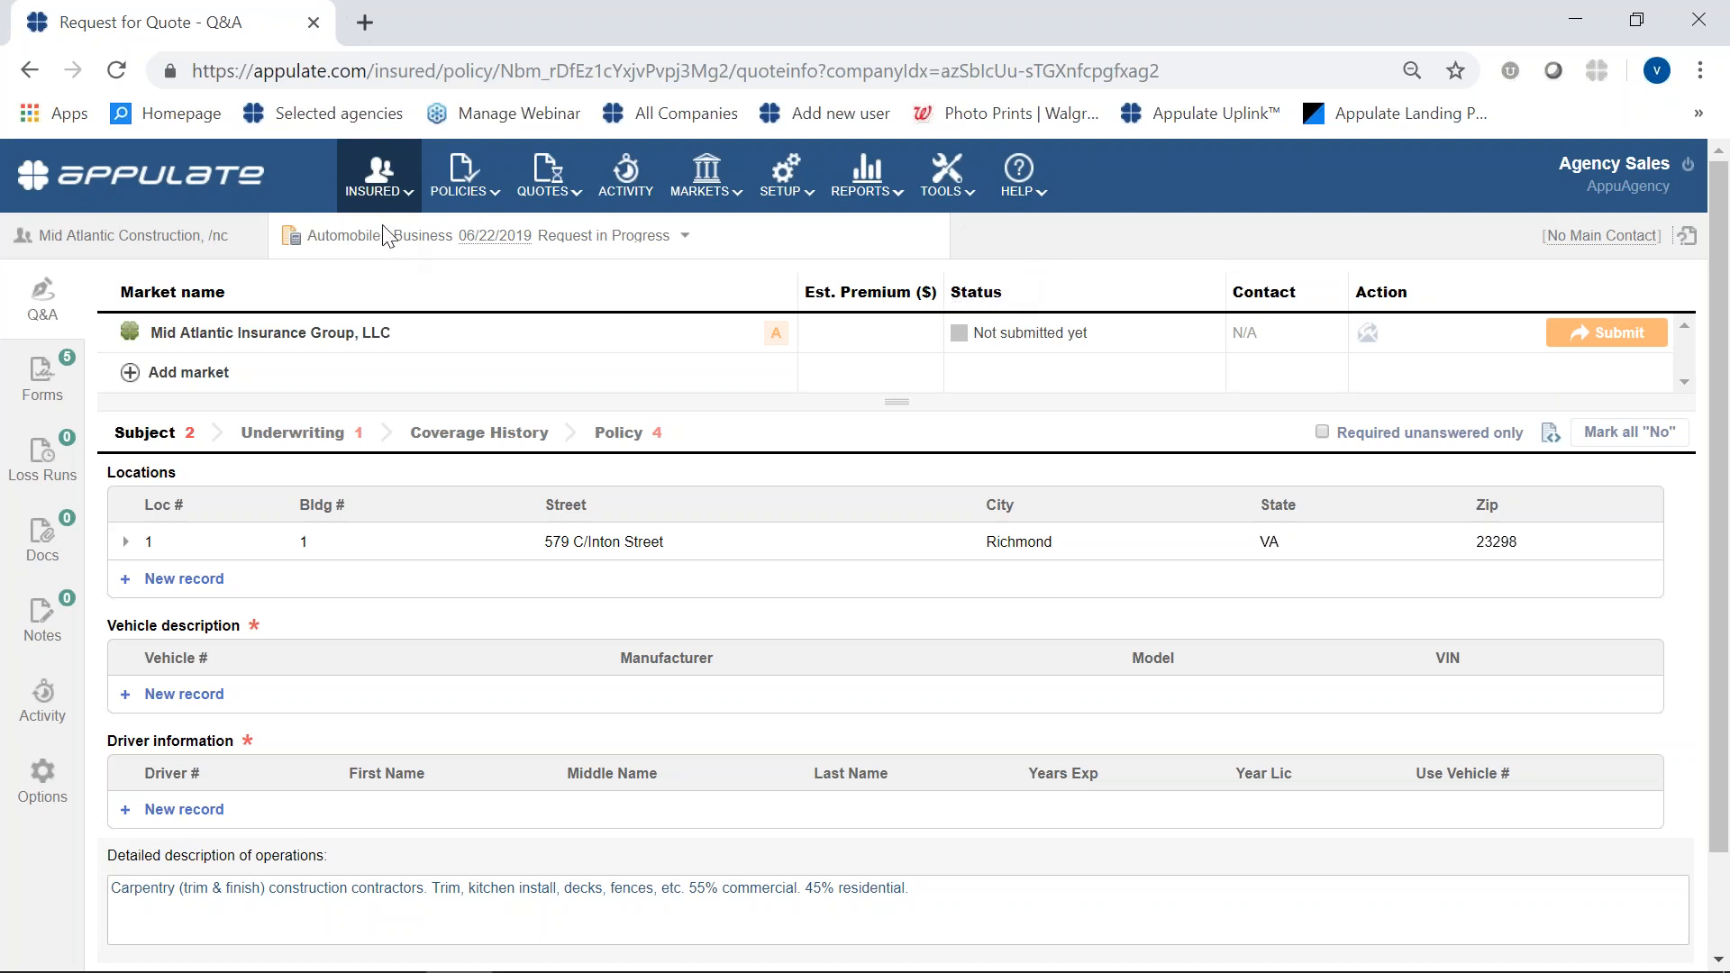
# - Go to the list of all insureds, expand Mid Atlantic Construction and open its Package - Commercial request
pyautogui.moveTo(375, 180)
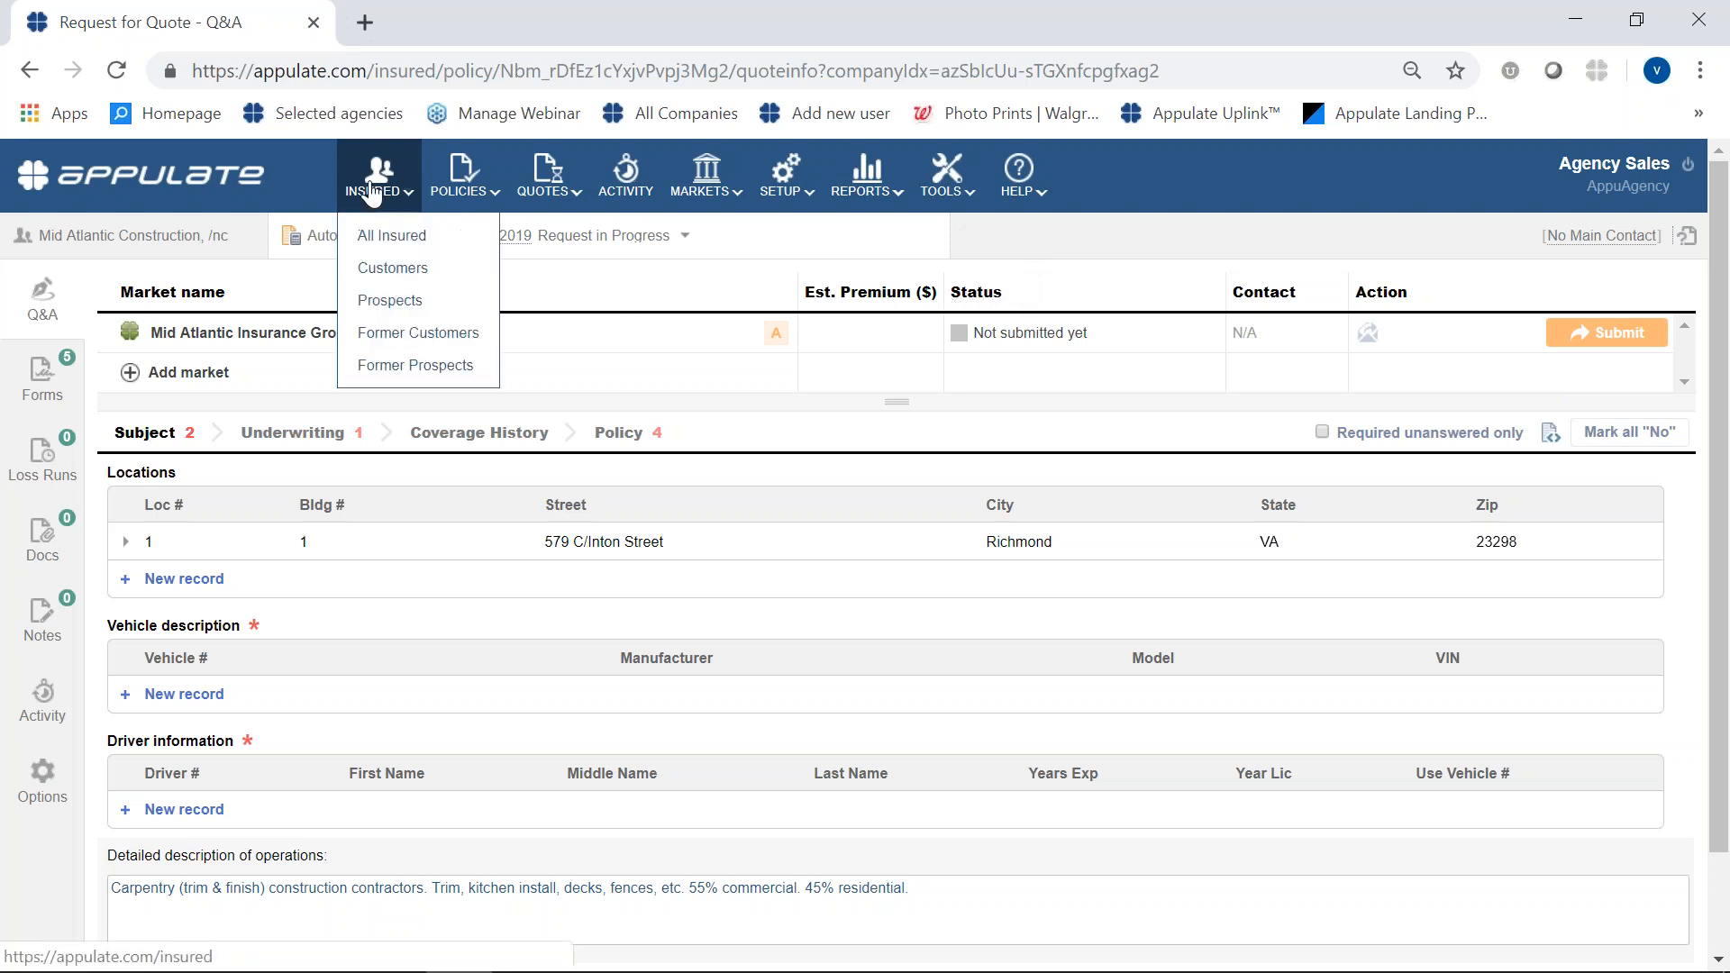
pyautogui.click(387, 236)
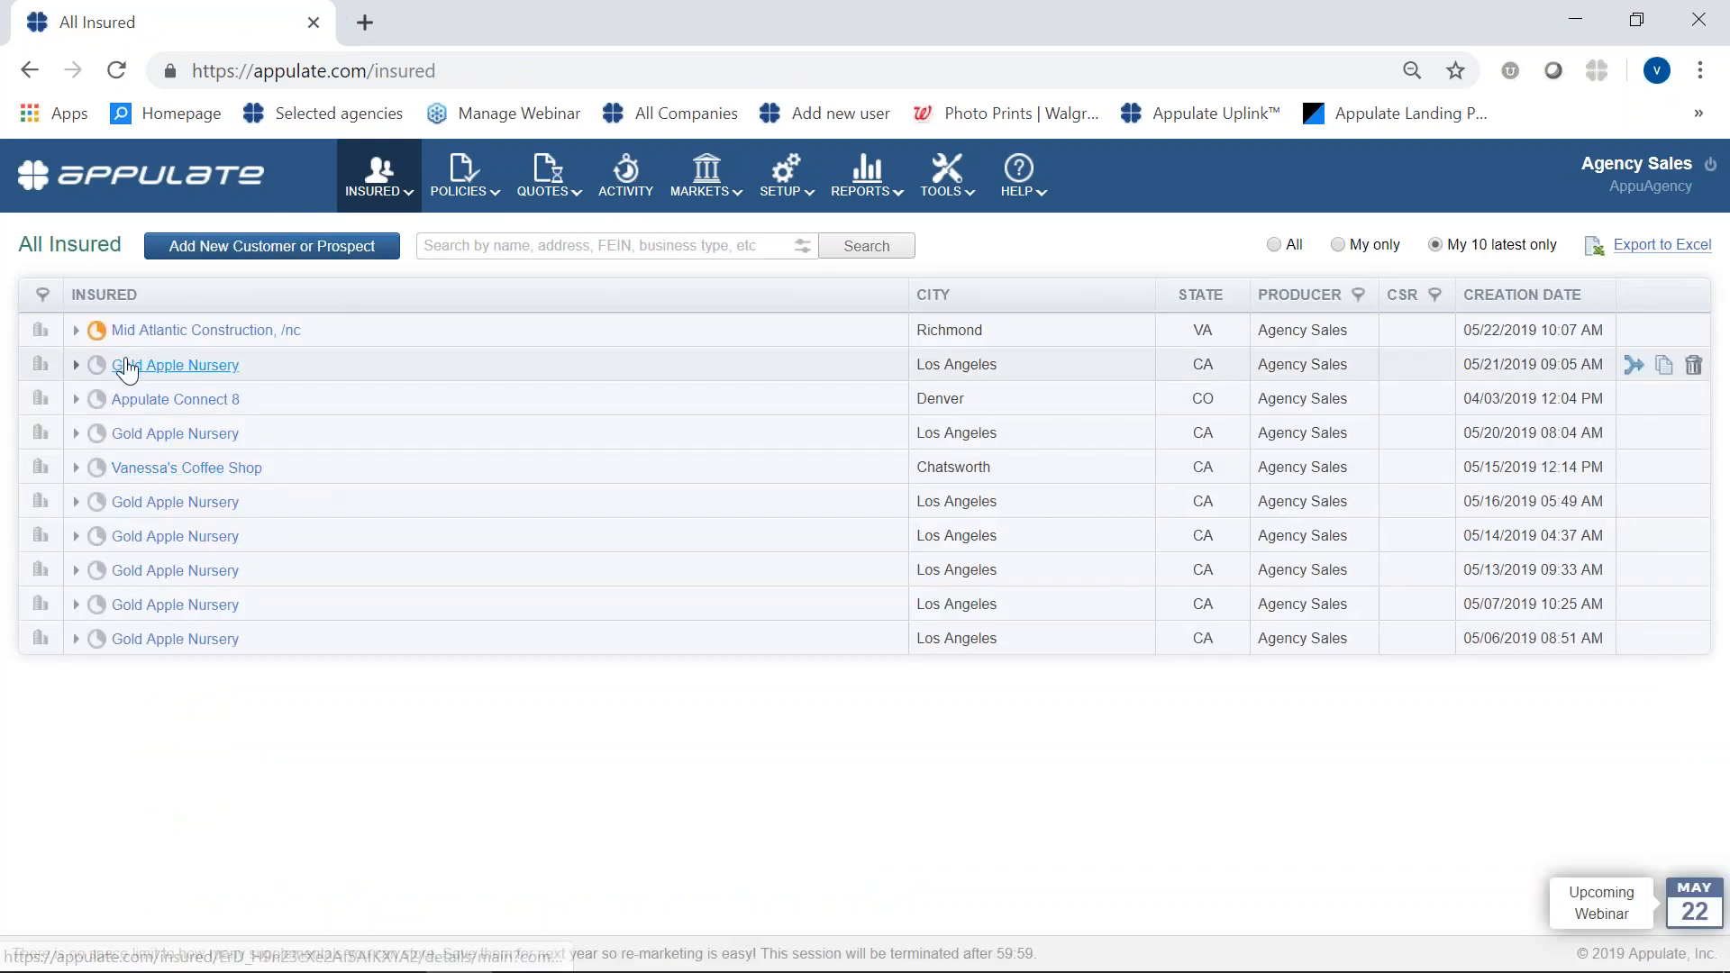
pyautogui.click(77, 331)
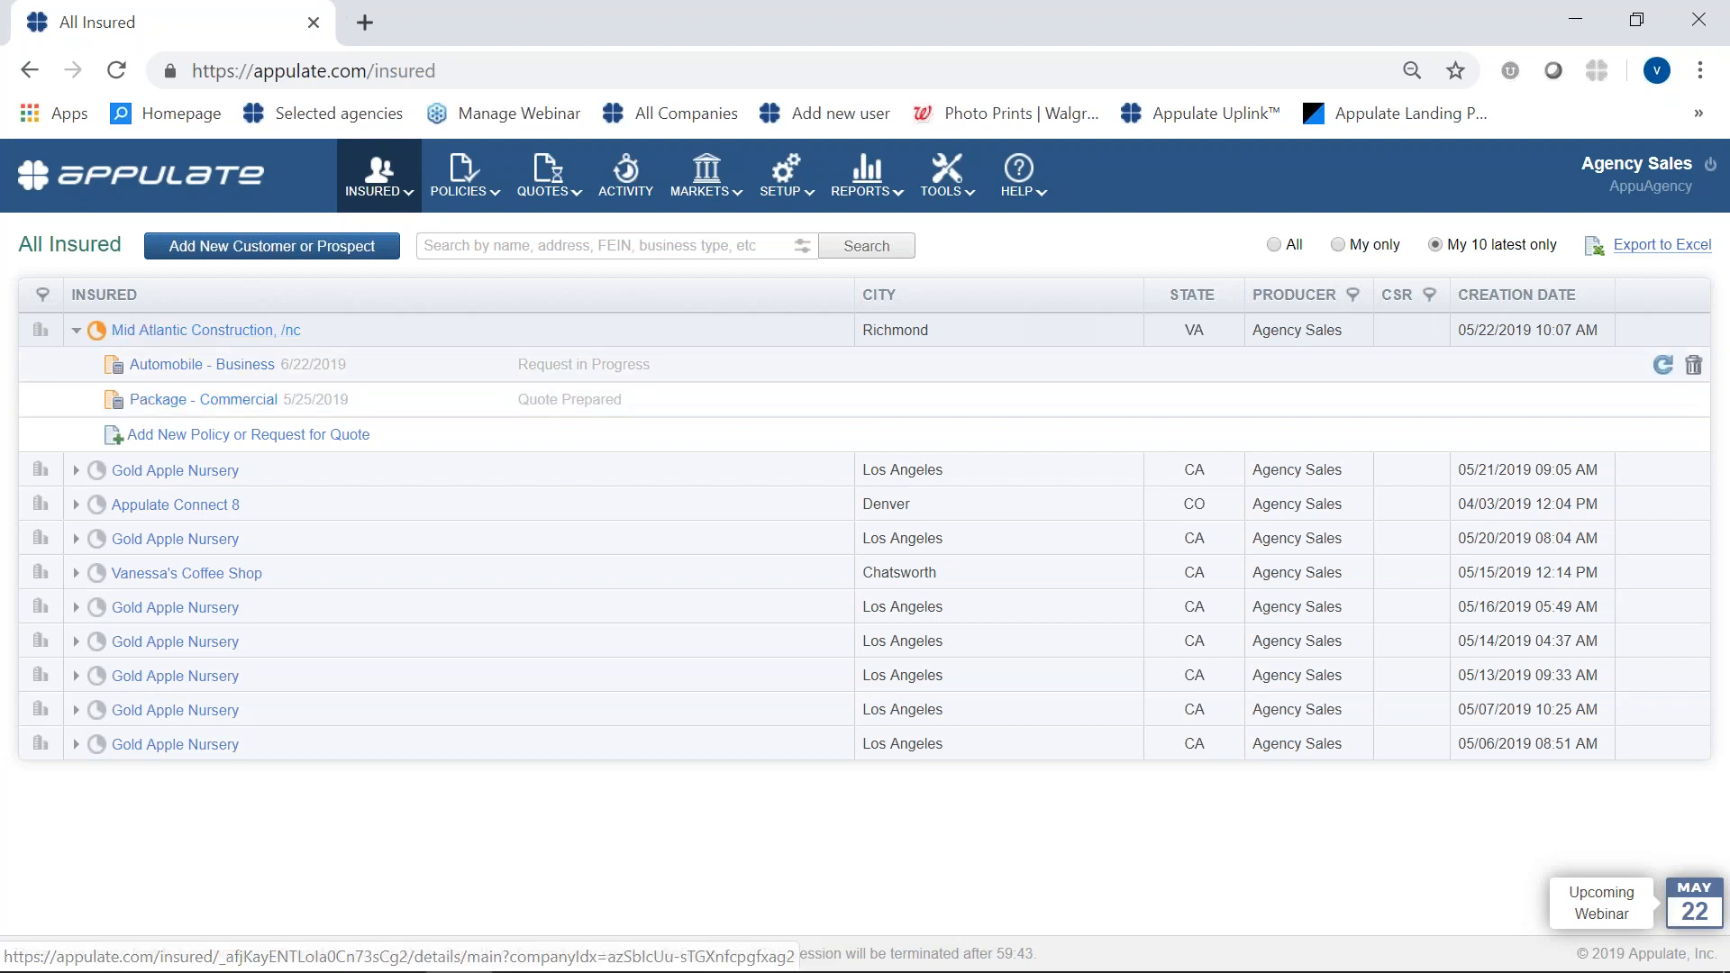
pyautogui.click(76, 331)
pyautogui.moveTo(374, 191)
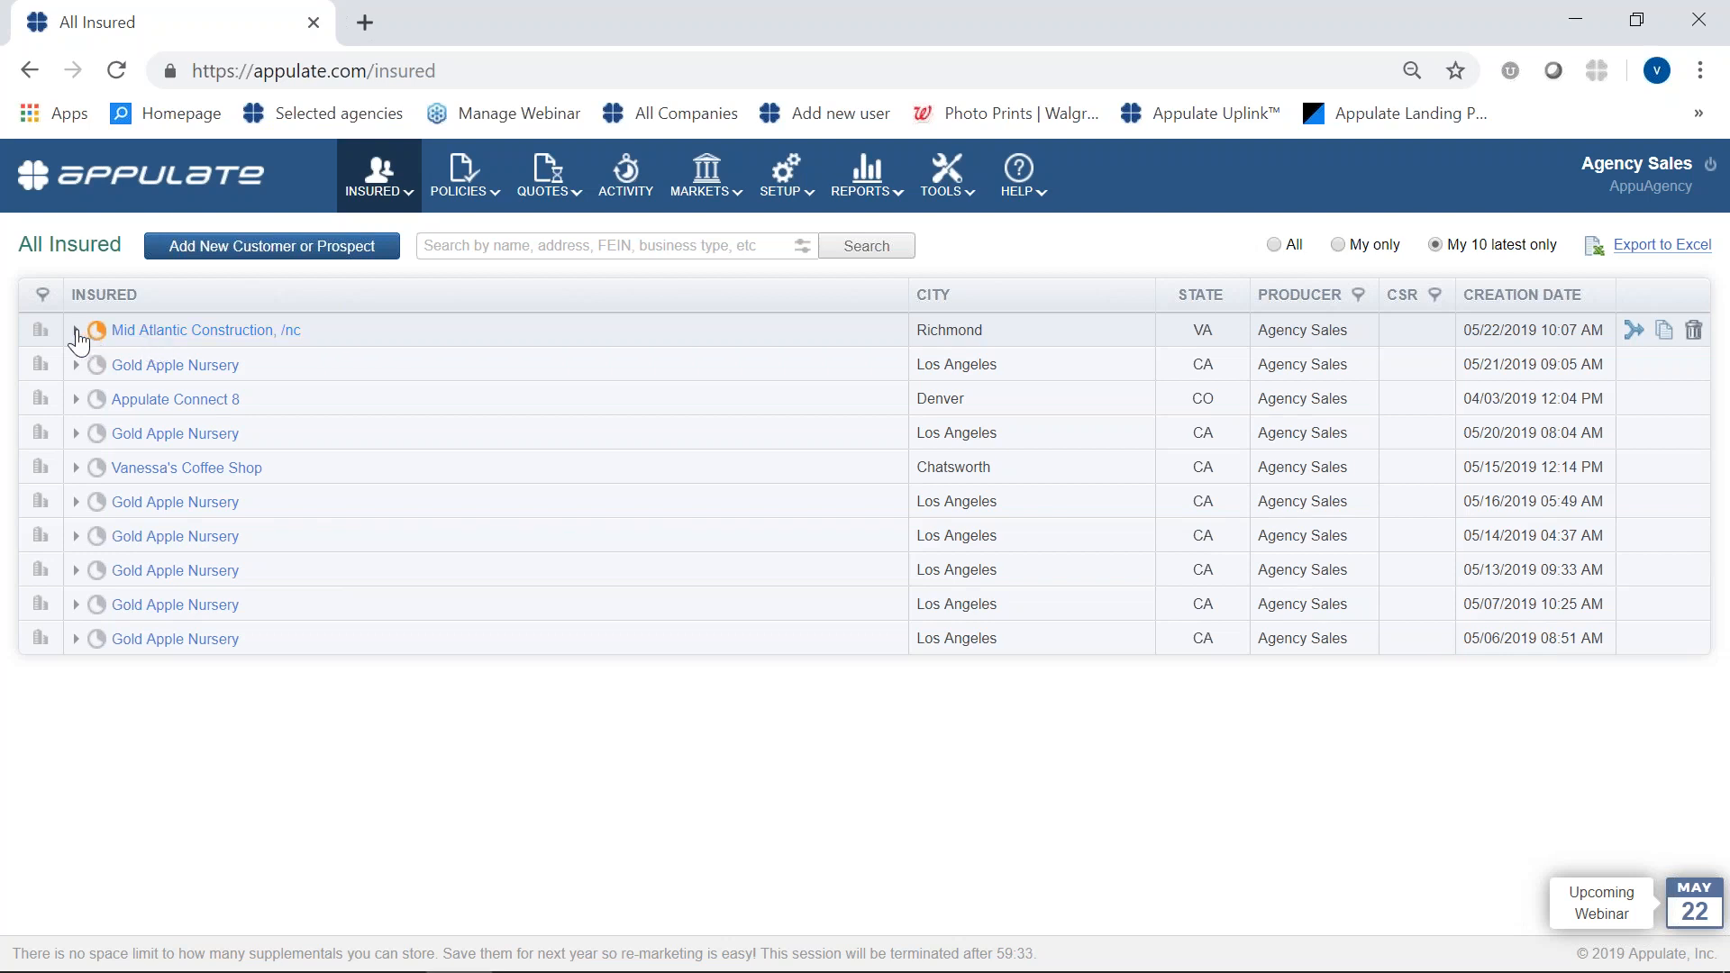
pyautogui.click(76, 331)
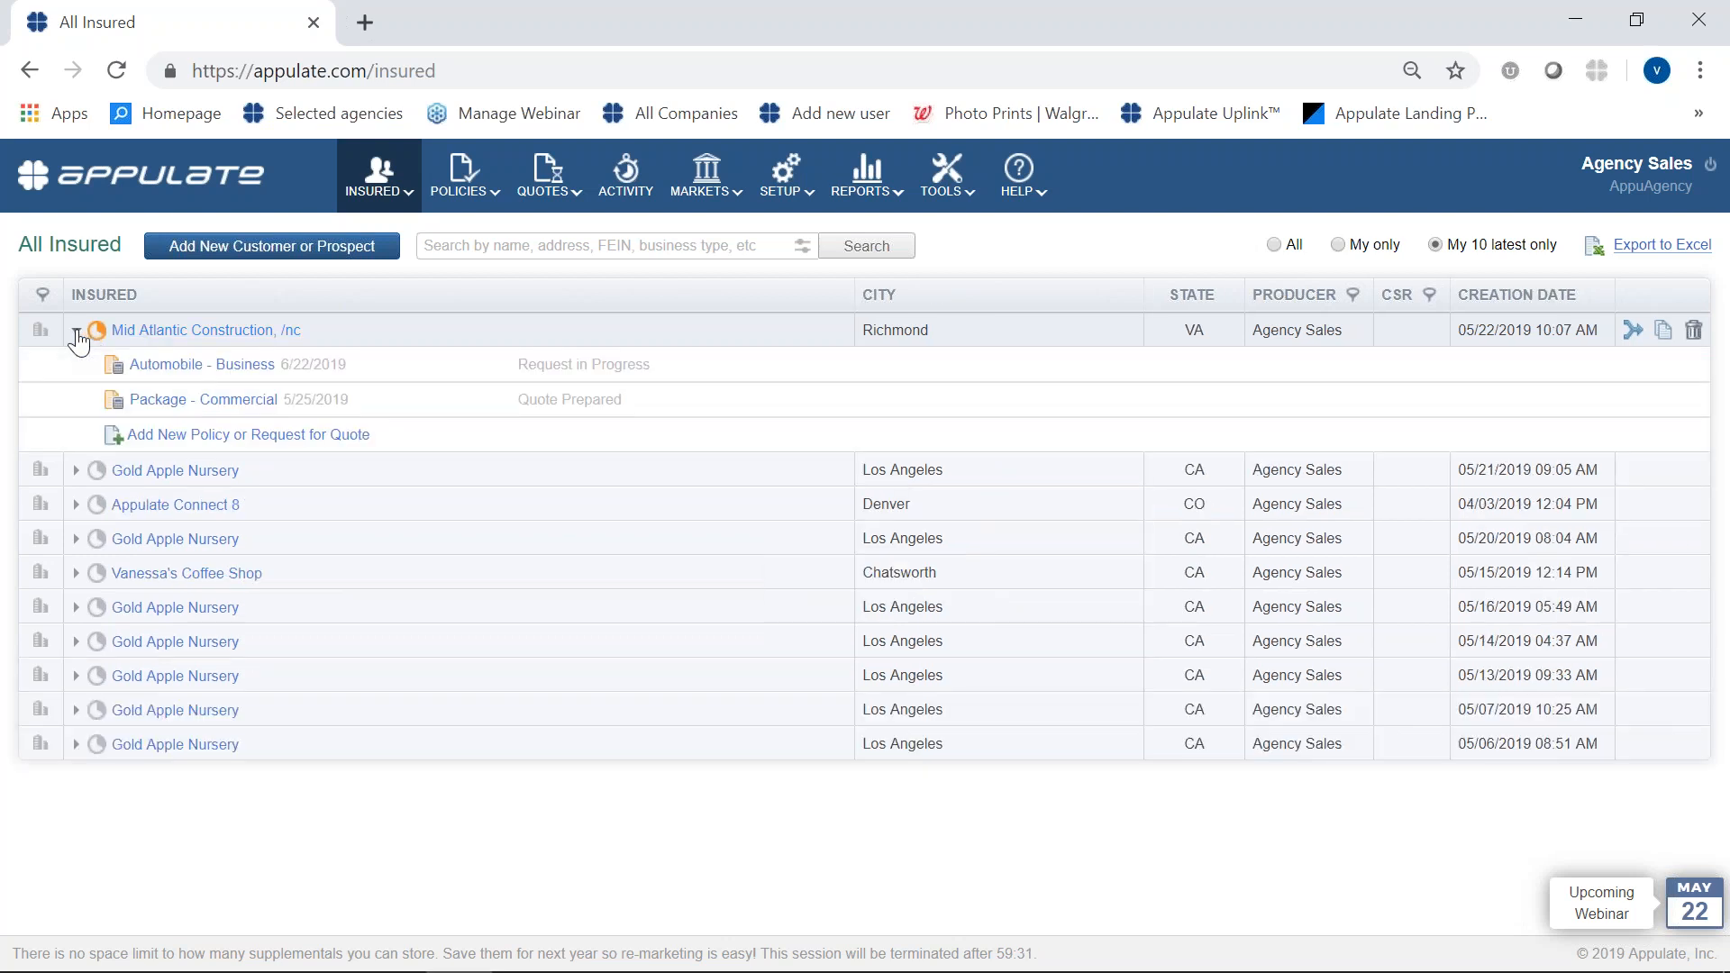
pyautogui.click(163, 402)
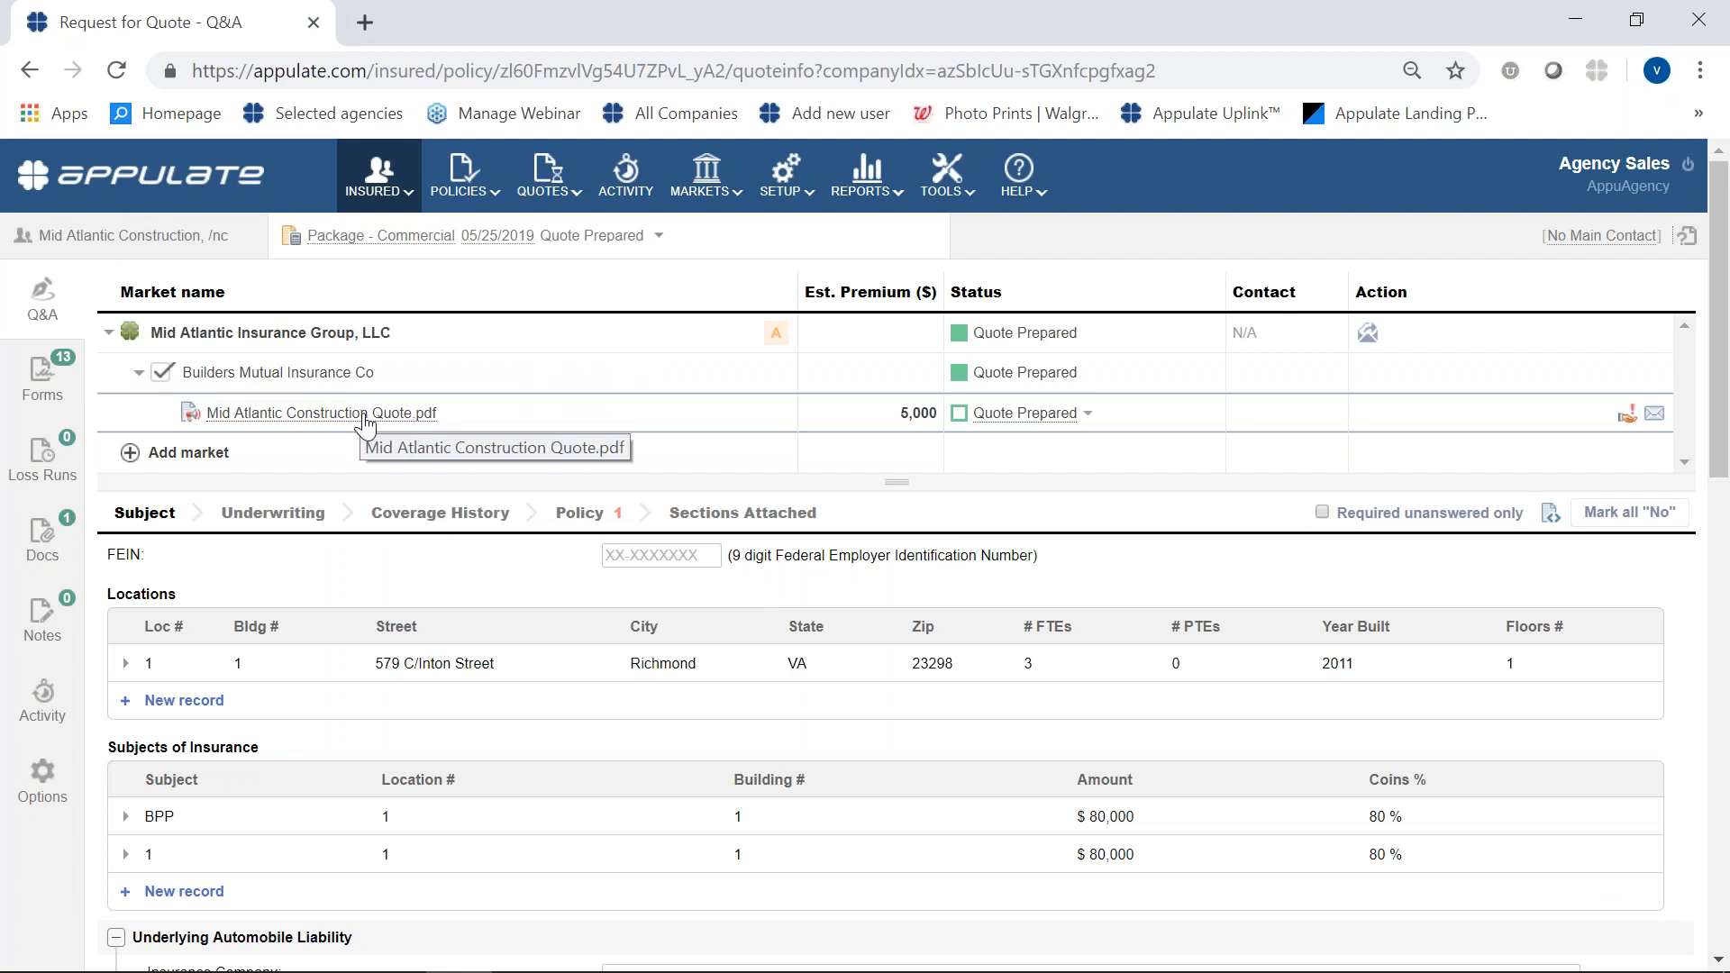
# - Open Mid Atlantic Construction Quote.pdf under Builders Mutual Insurance Co and read through the quote's pages
pyautogui.click(109, 333)
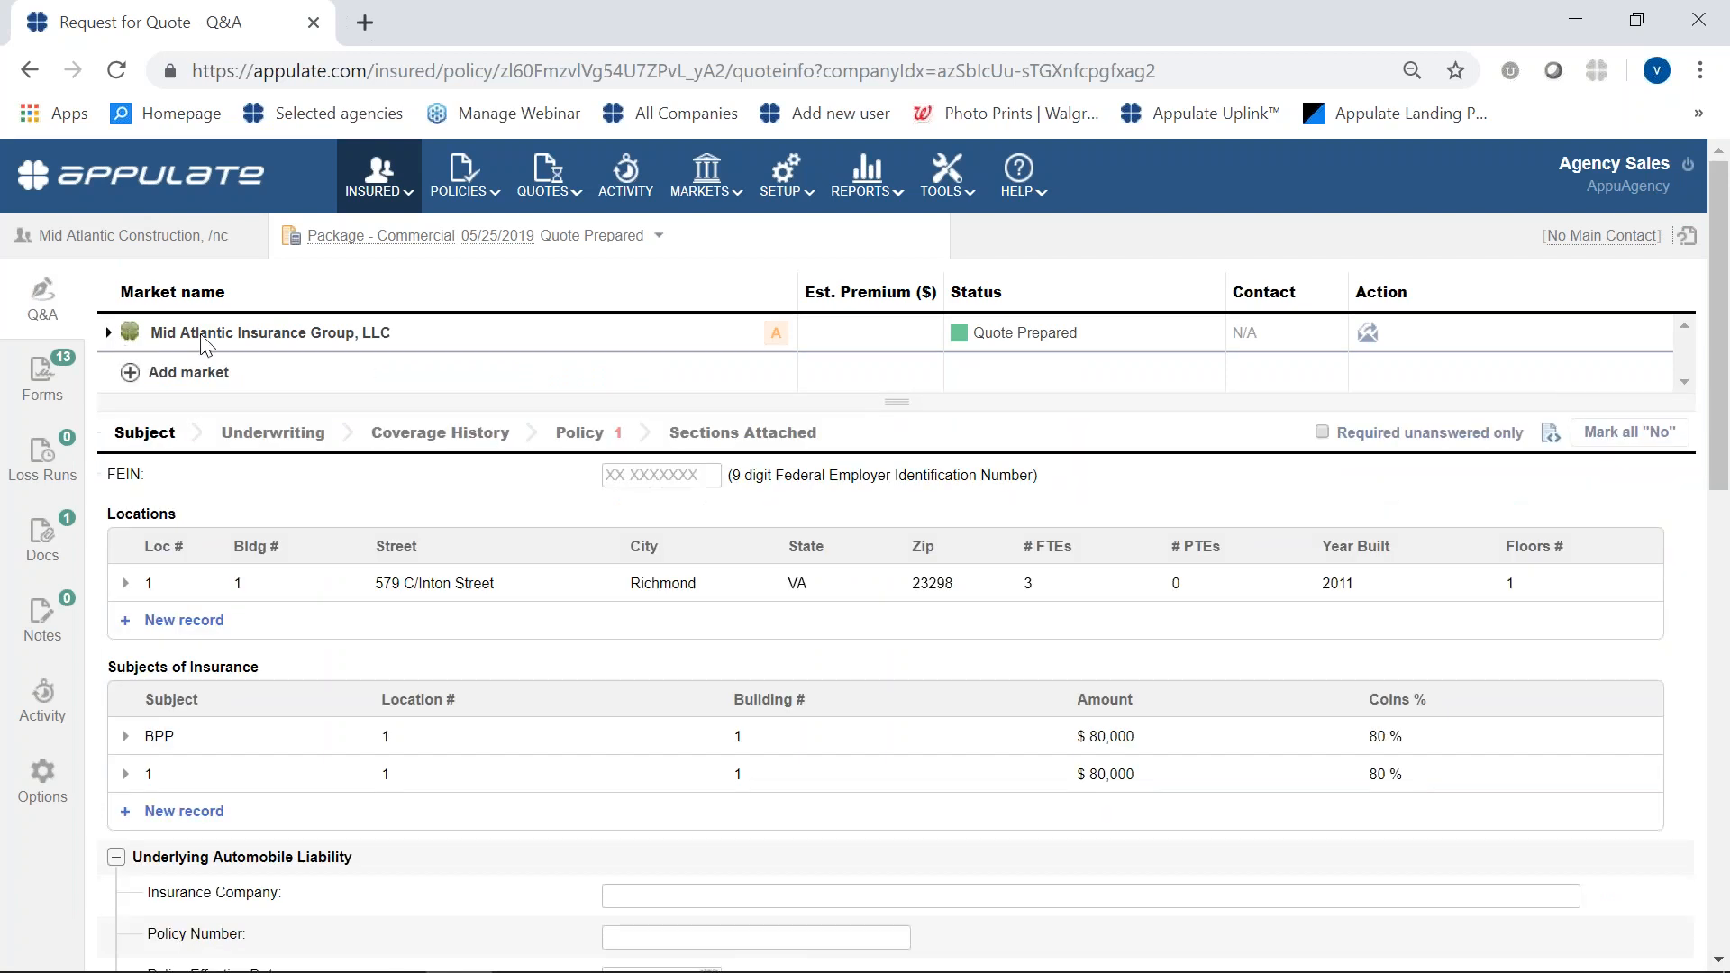
pyautogui.click(108, 334)
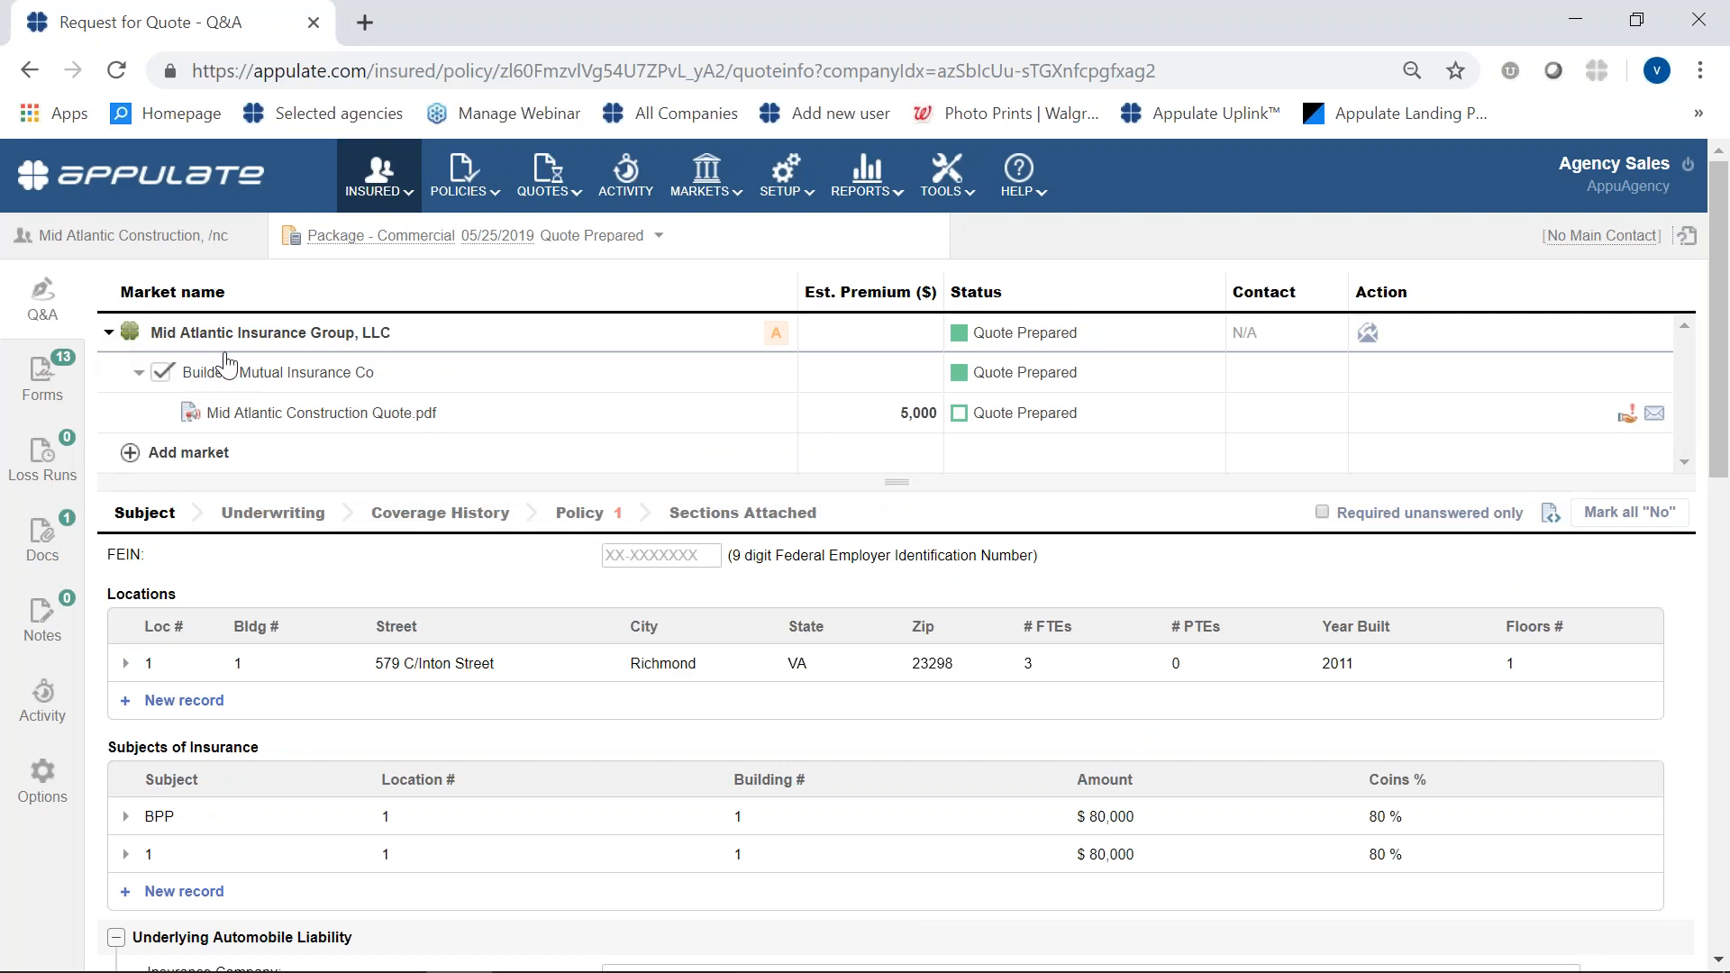
pyautogui.click(241, 407)
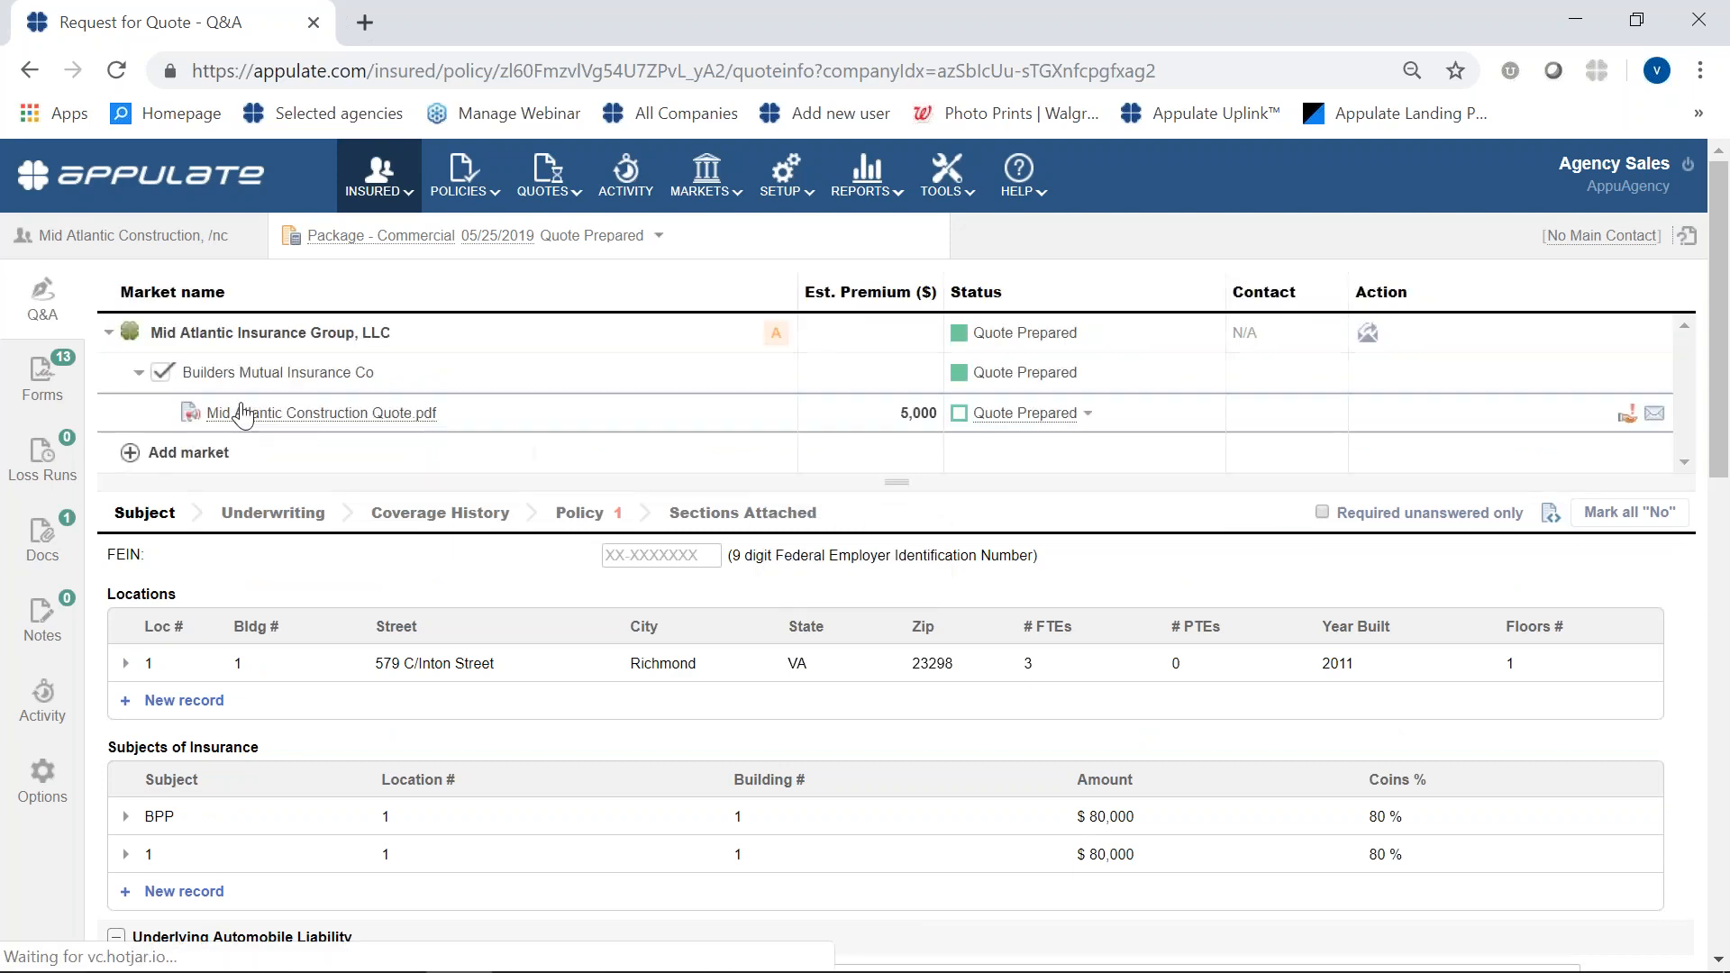
pyautogui.click(151, 914)
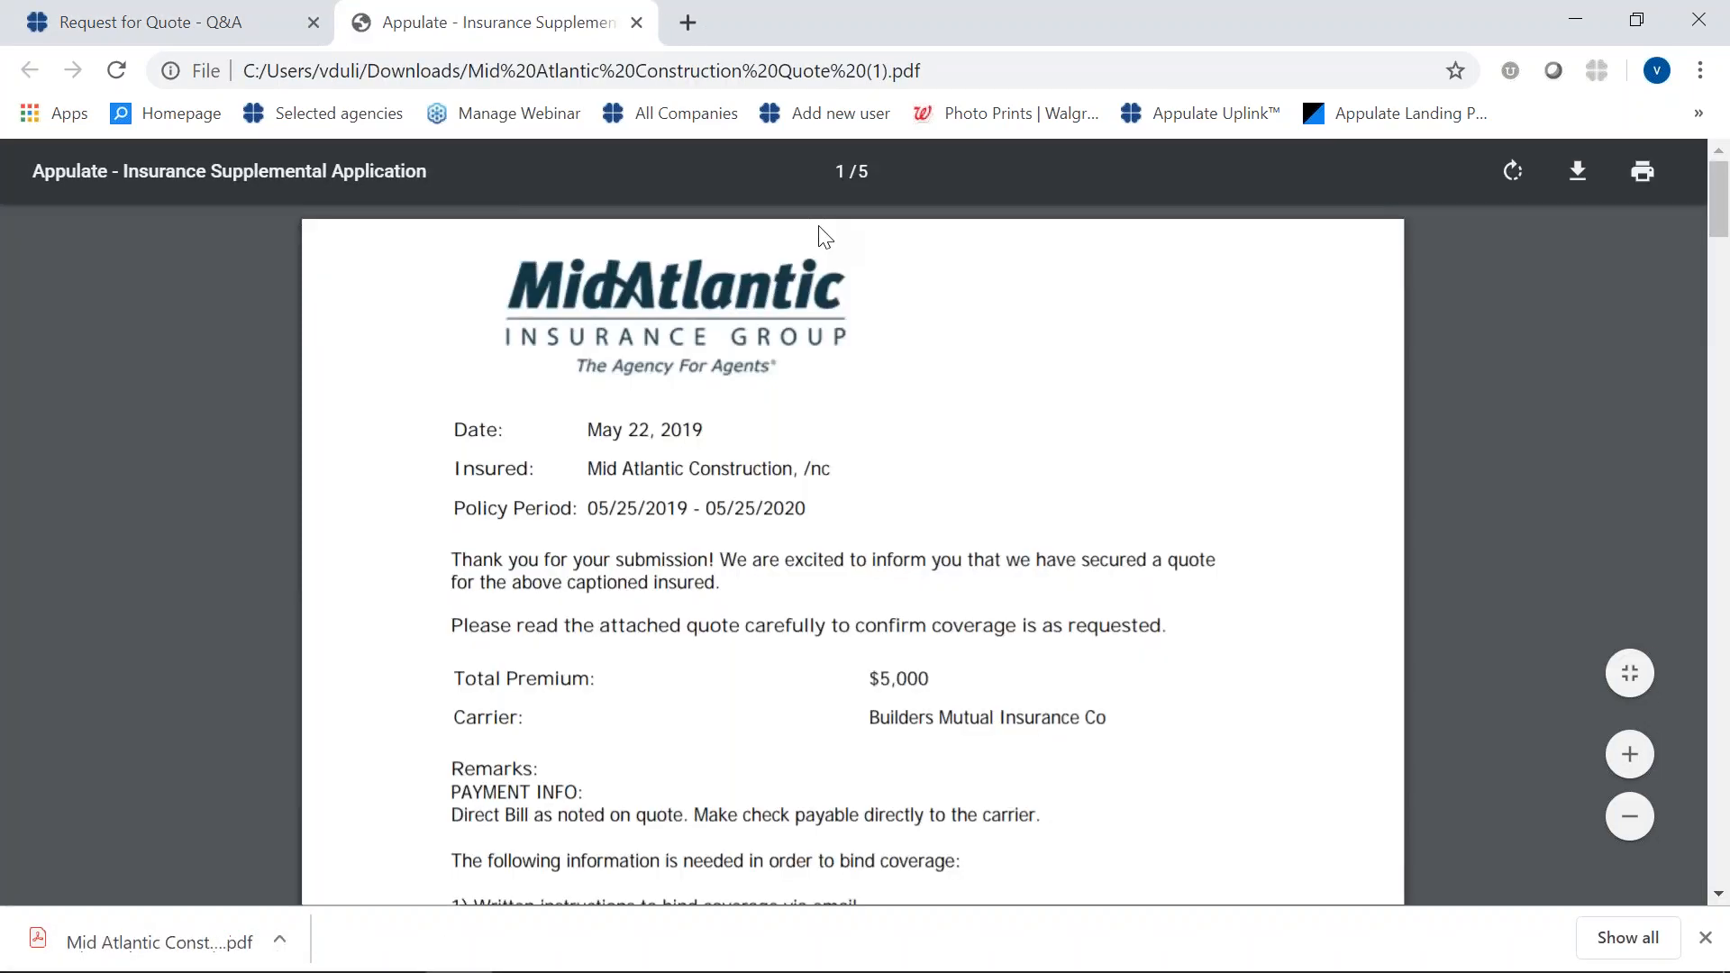
pyautogui.scroll(-6, 846, 288)
pyautogui.scroll(-20, 866, 324)
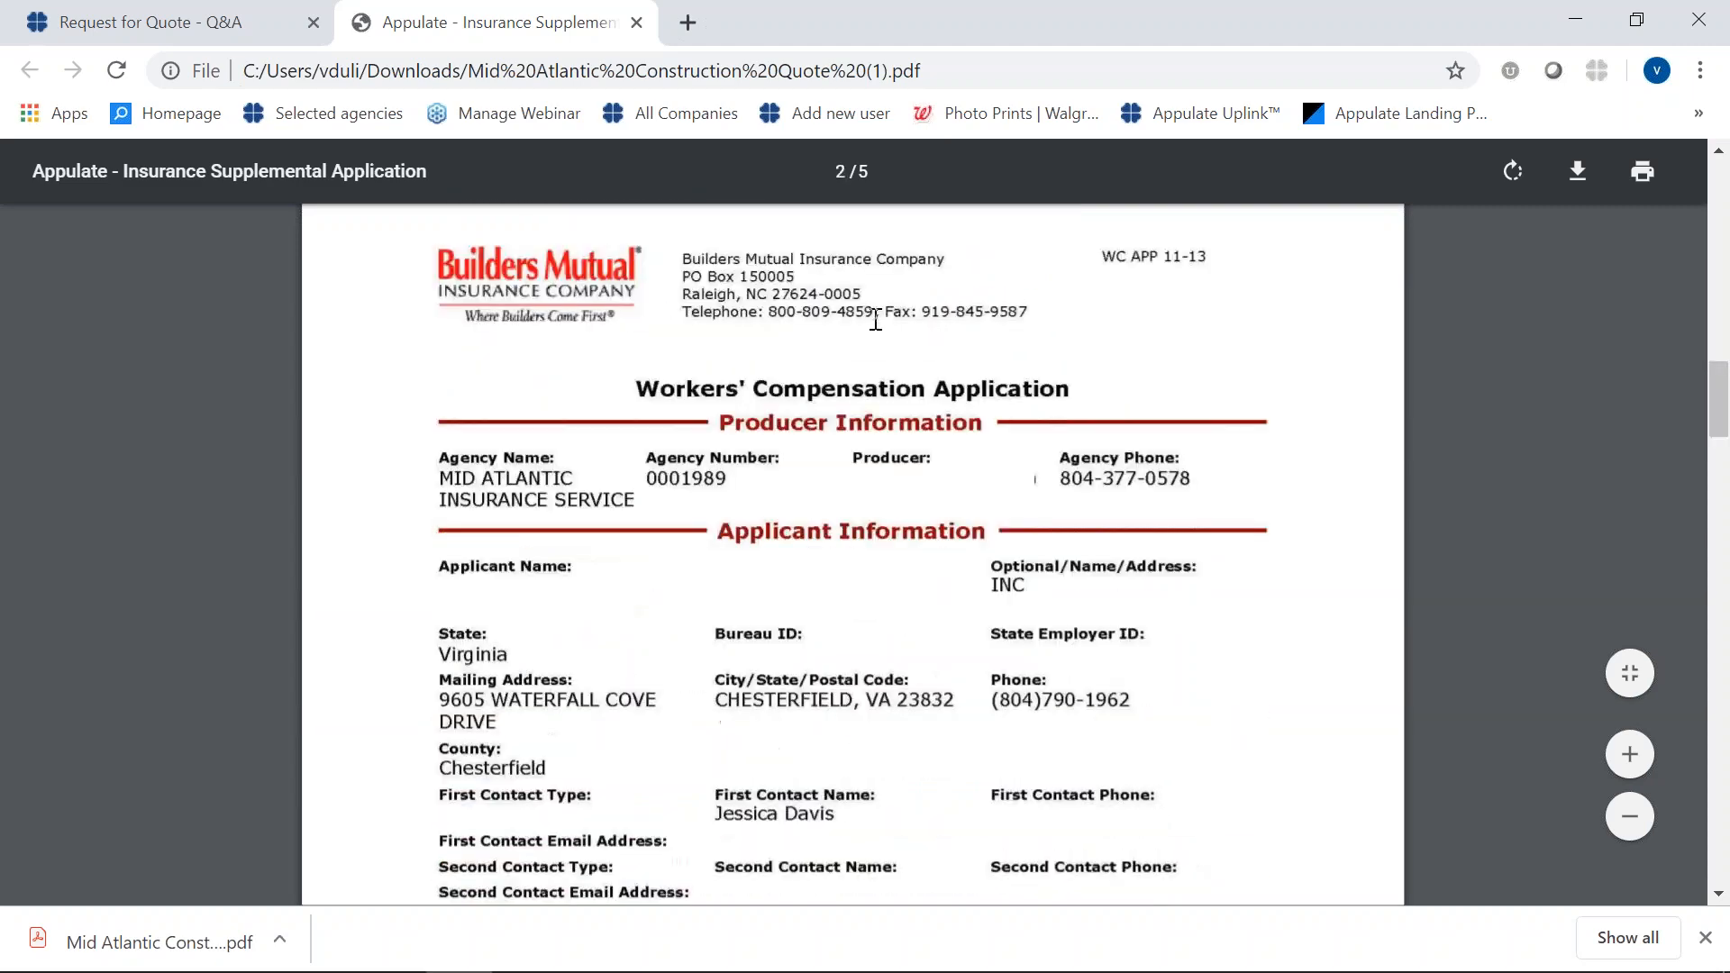
pyautogui.scroll(-5, 875, 319)
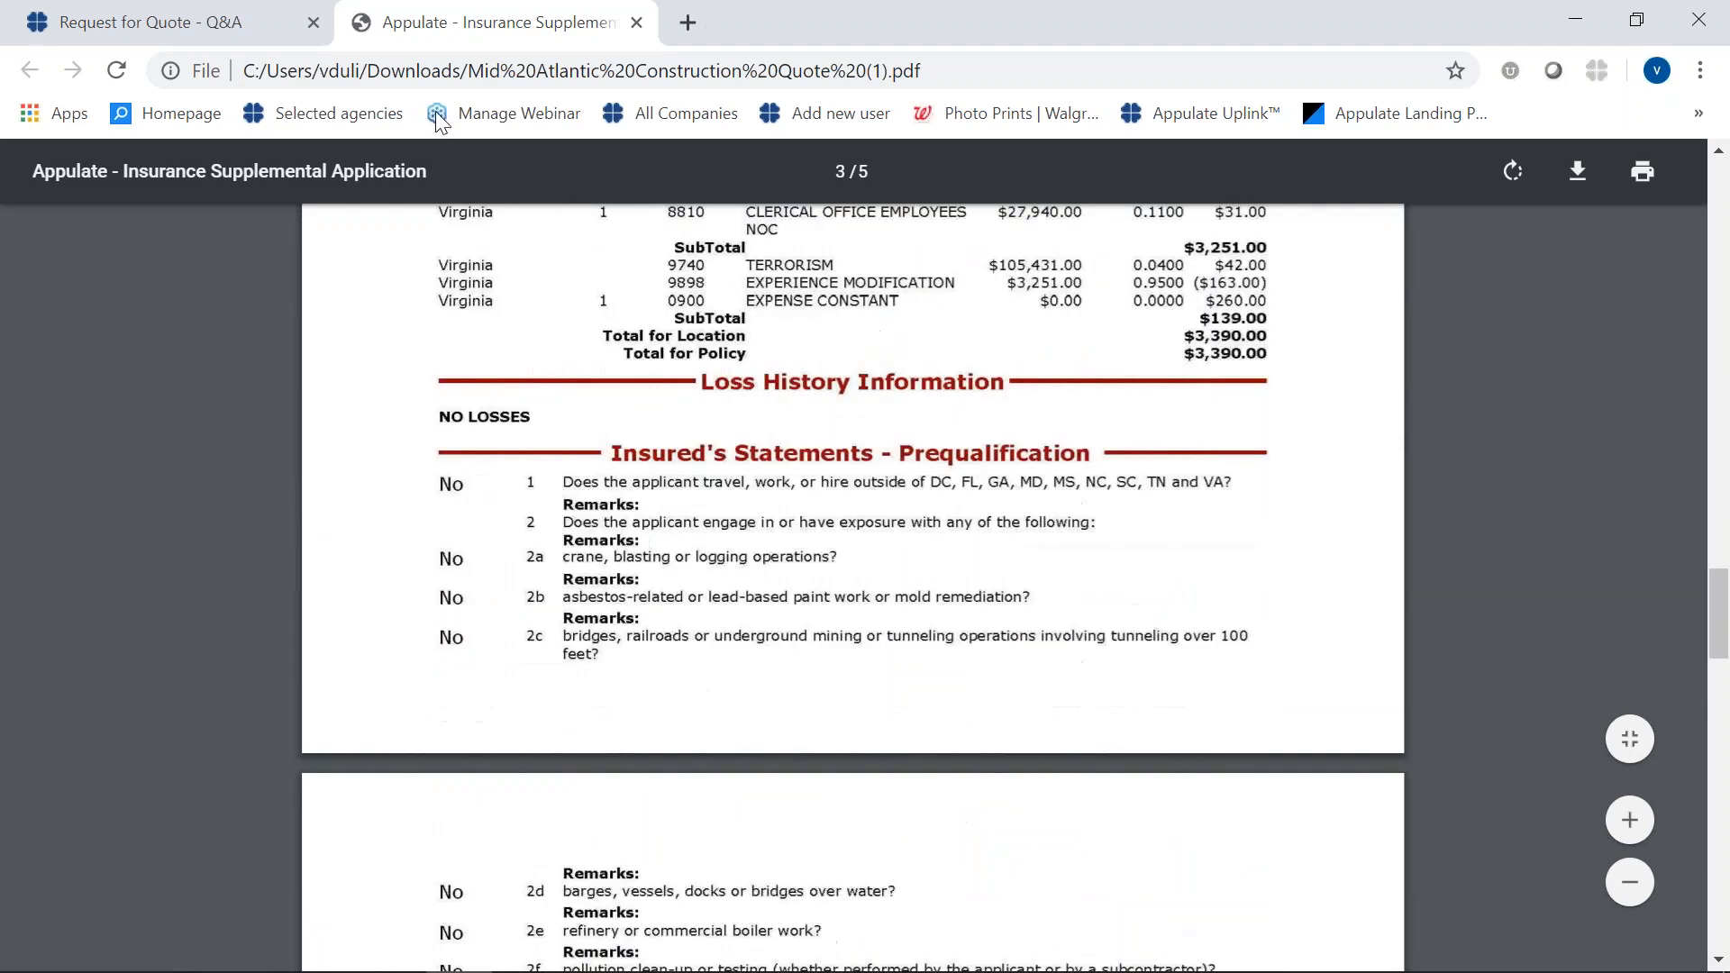
# - Return to the Package - Commercial request, view the email form for sending Mid Atlantic Construction Quote.pdf and close it unsent
pyautogui.click(216, 27)
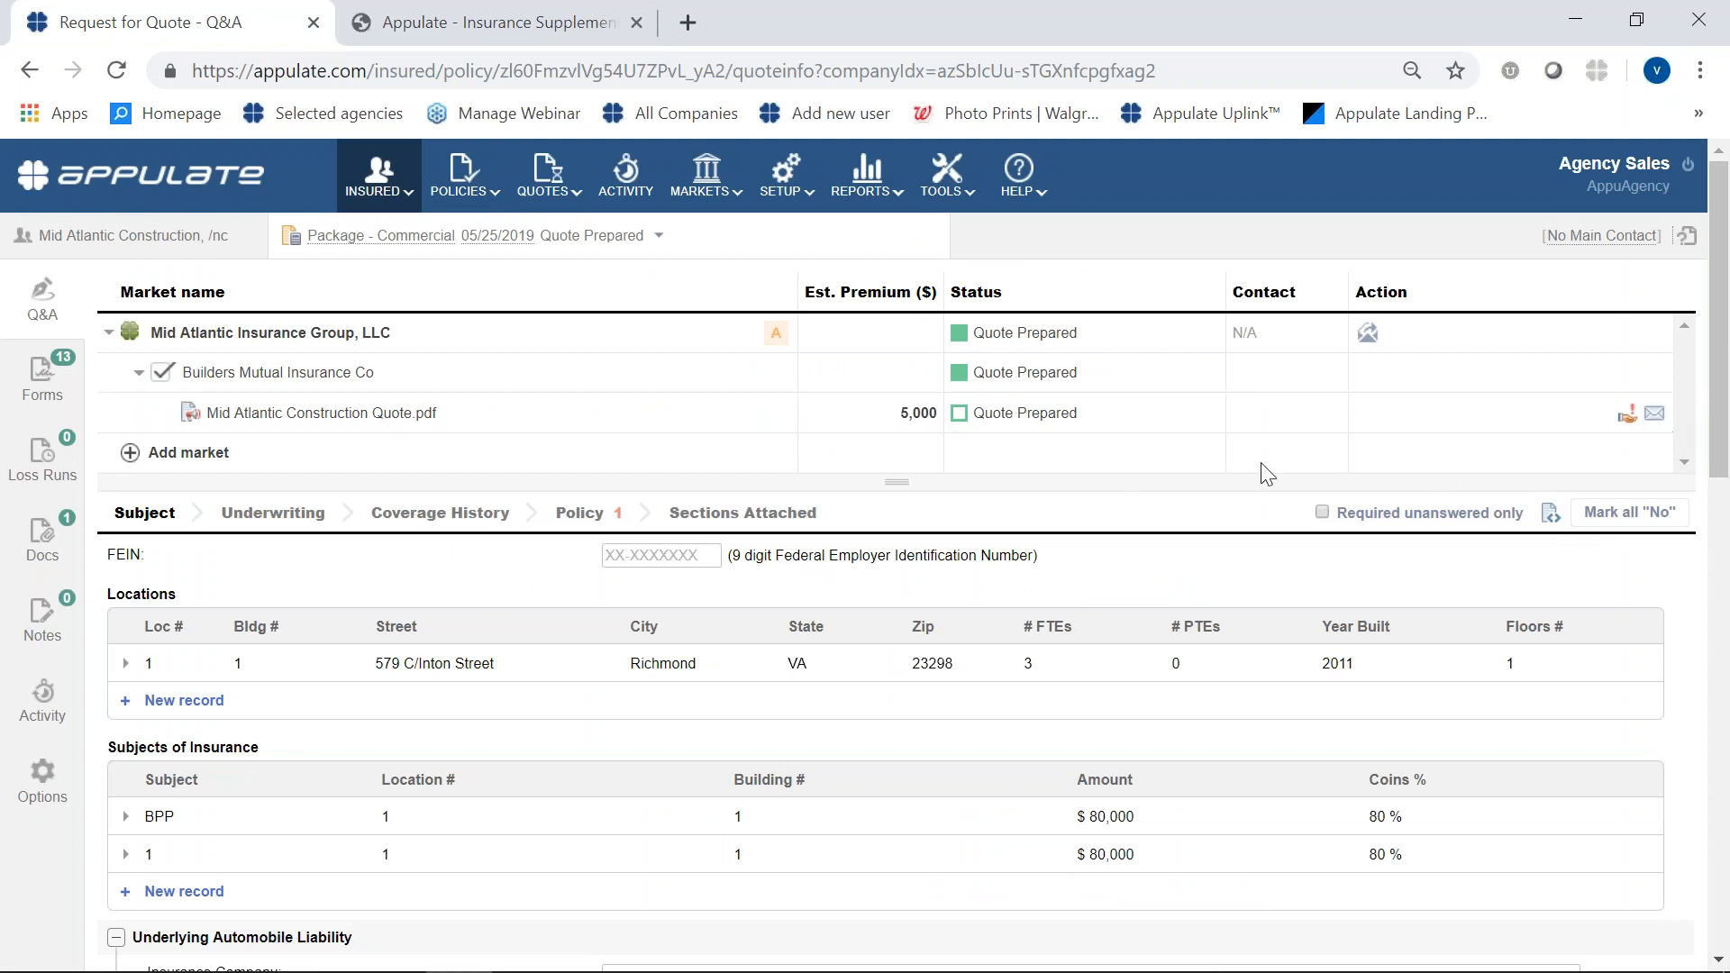
pyautogui.click(1656, 416)
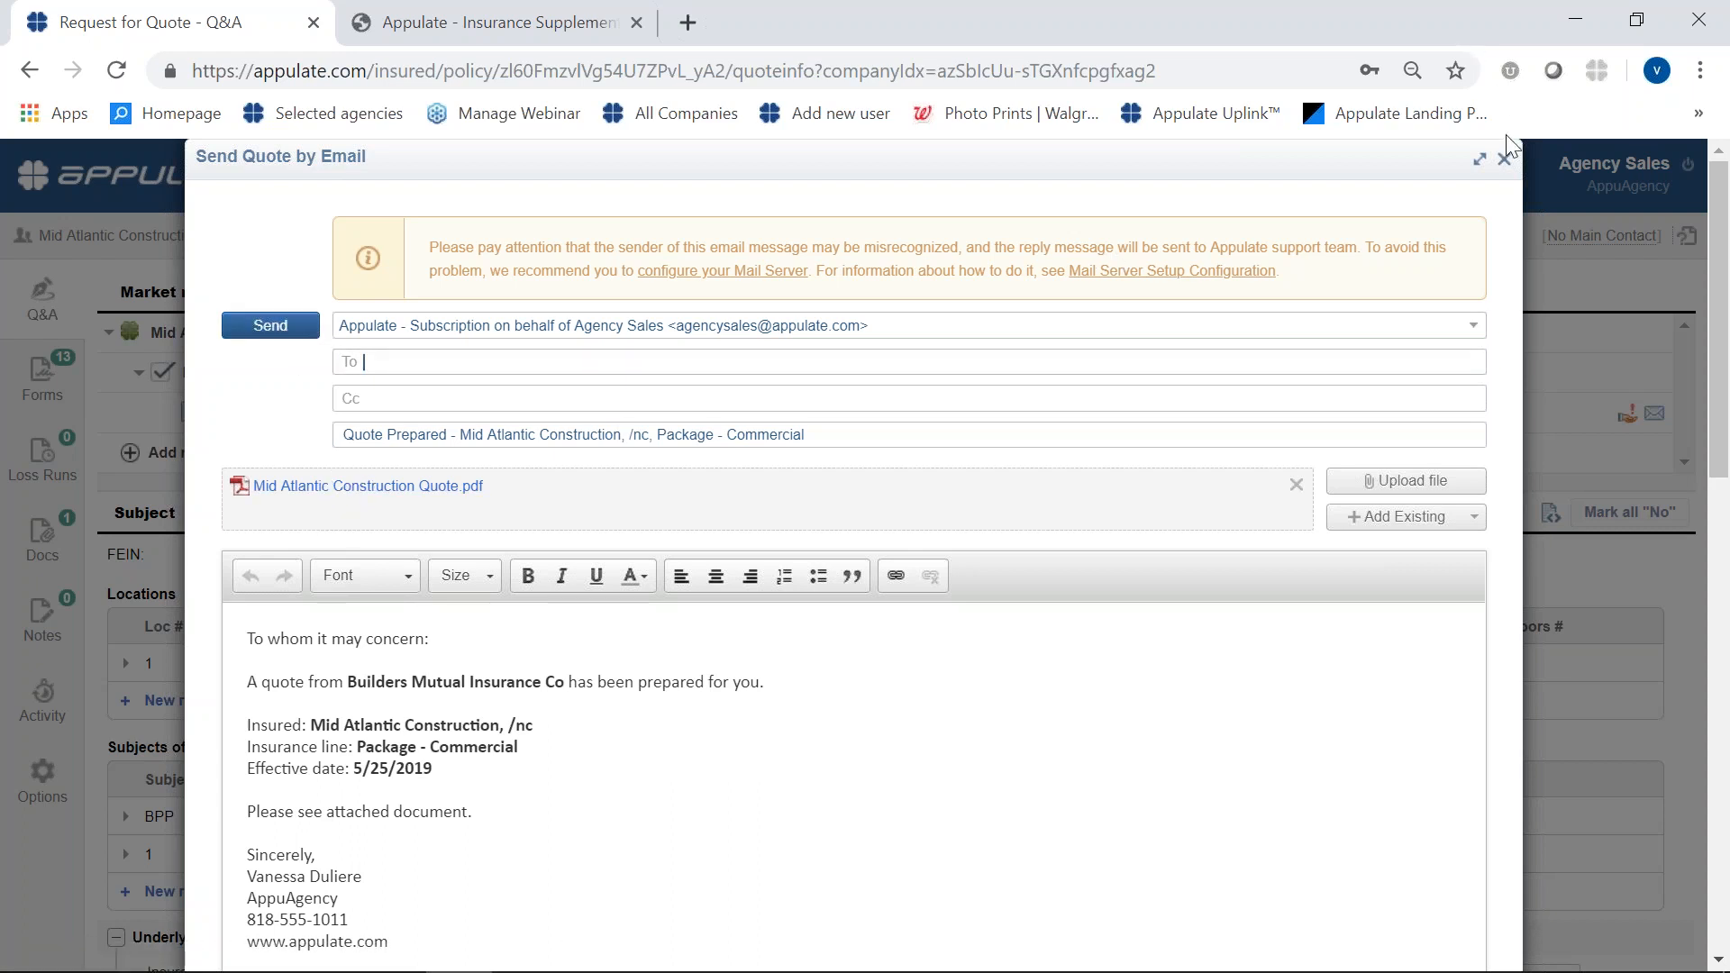
pyautogui.click(1503, 159)
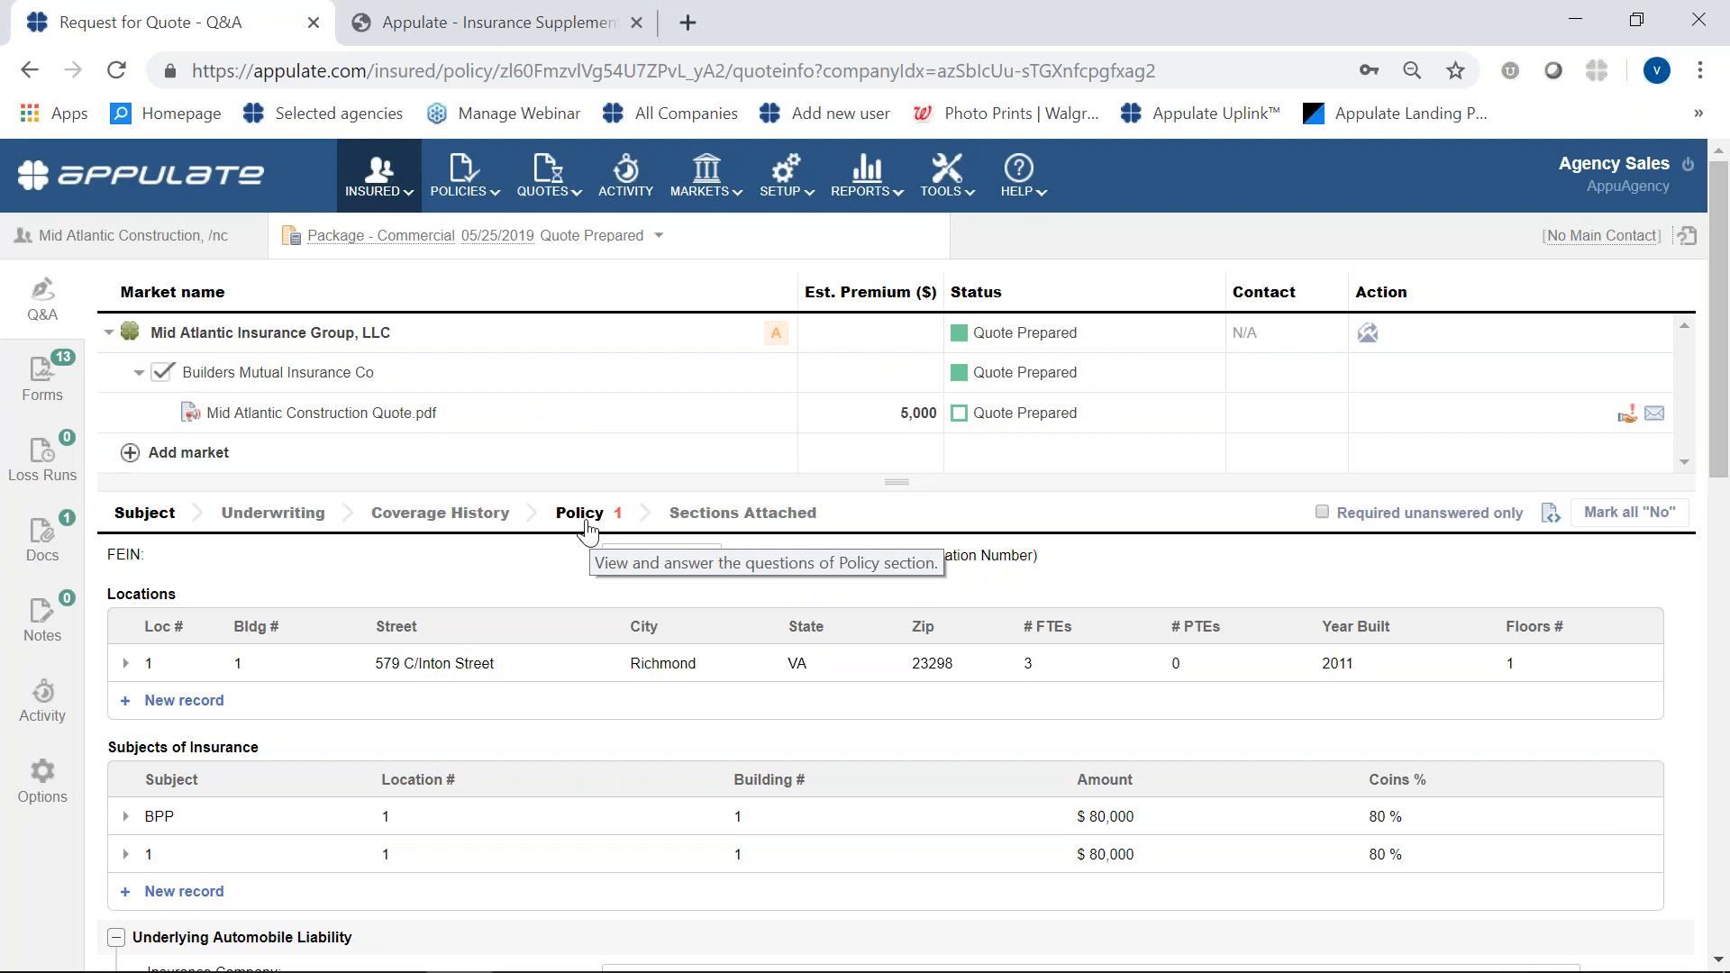
# - Answer the missing Payment plan selection question in the Policy section with "10 pay", check the market's acceptance status and reload the request
pyautogui.click(584, 520)
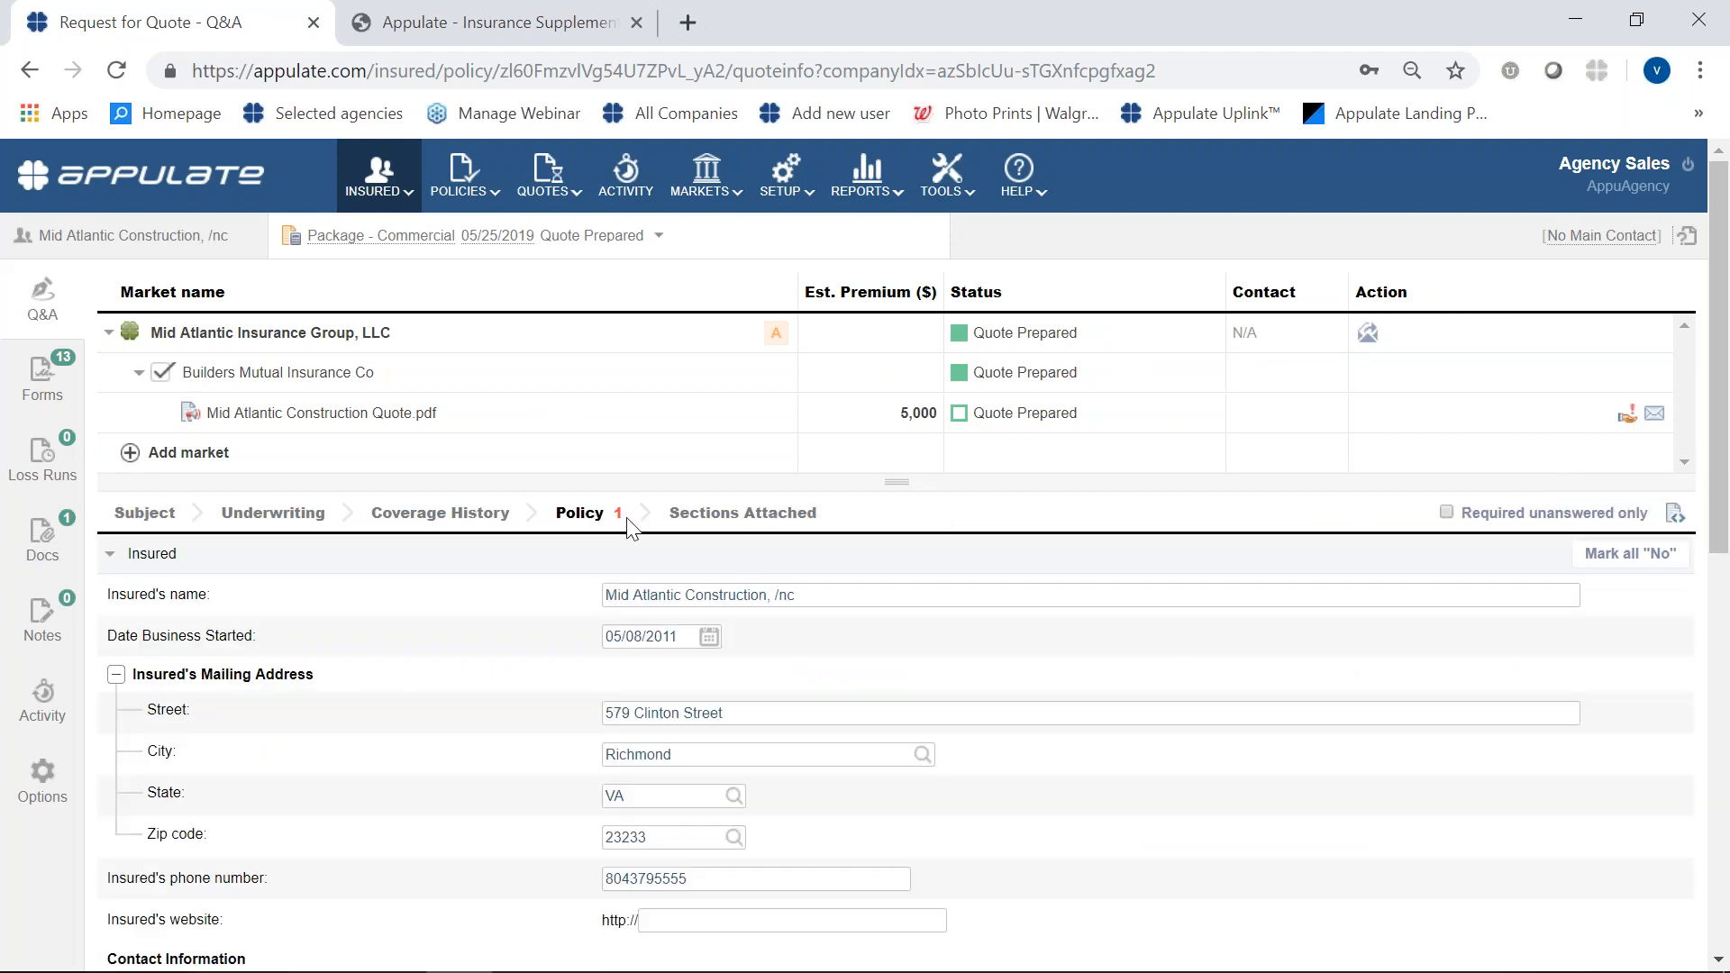
pyautogui.moveTo(783, 347)
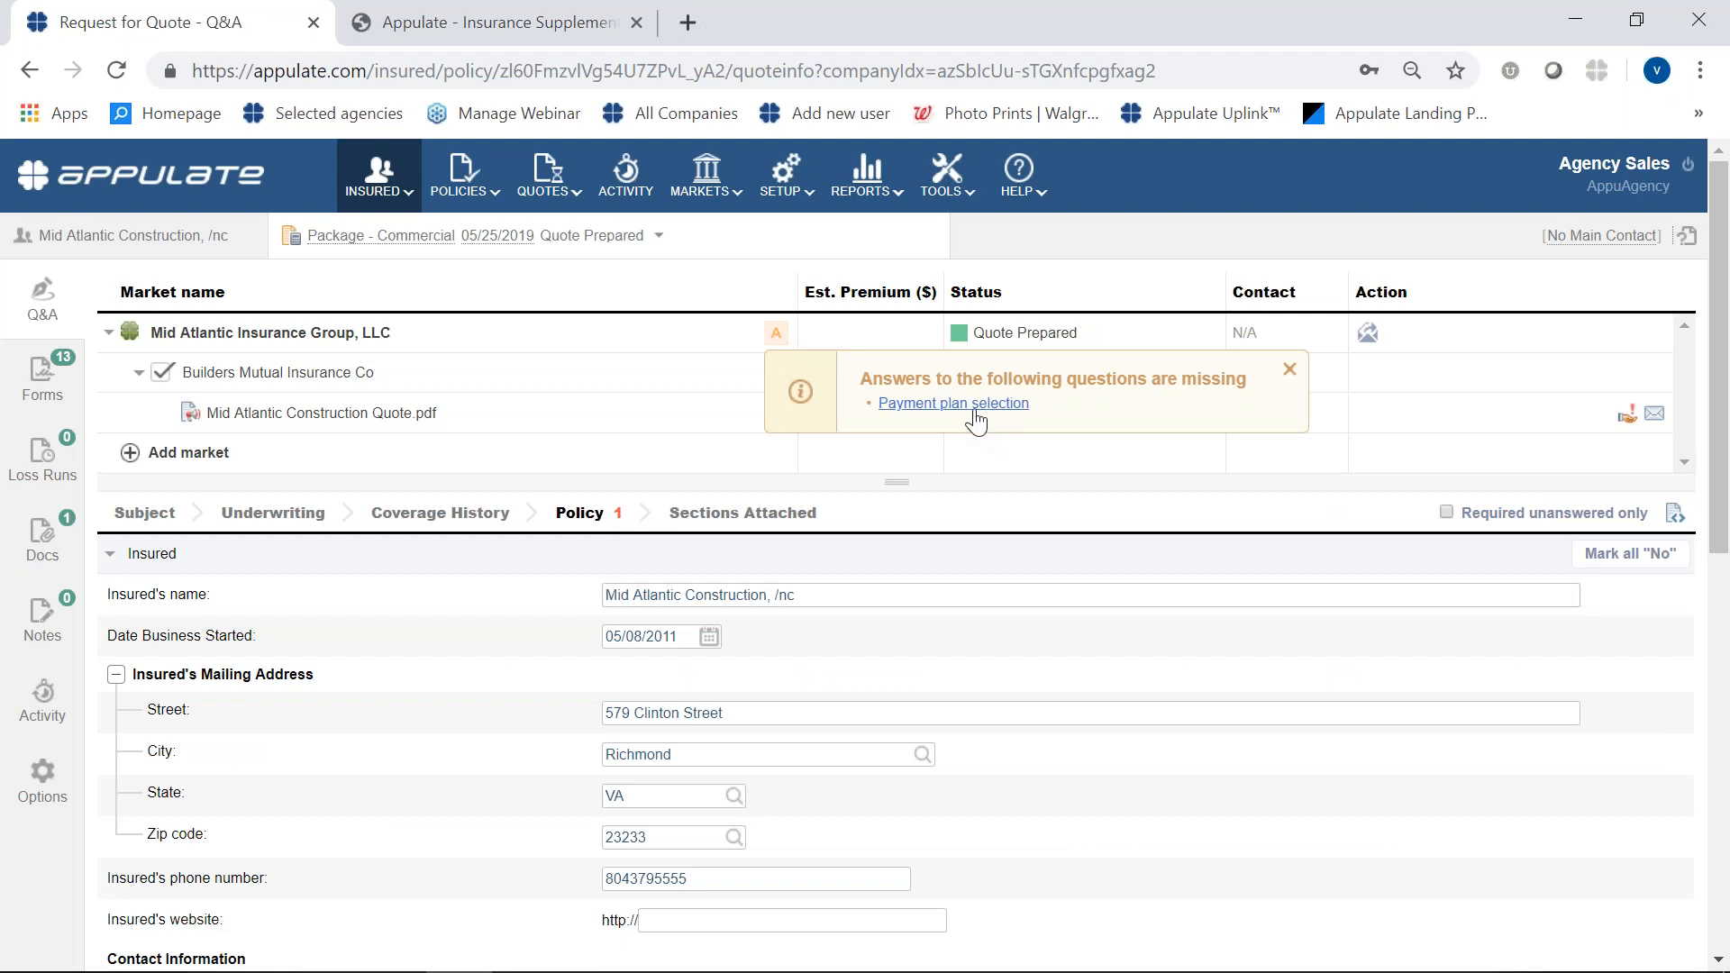
pyautogui.click(971, 405)
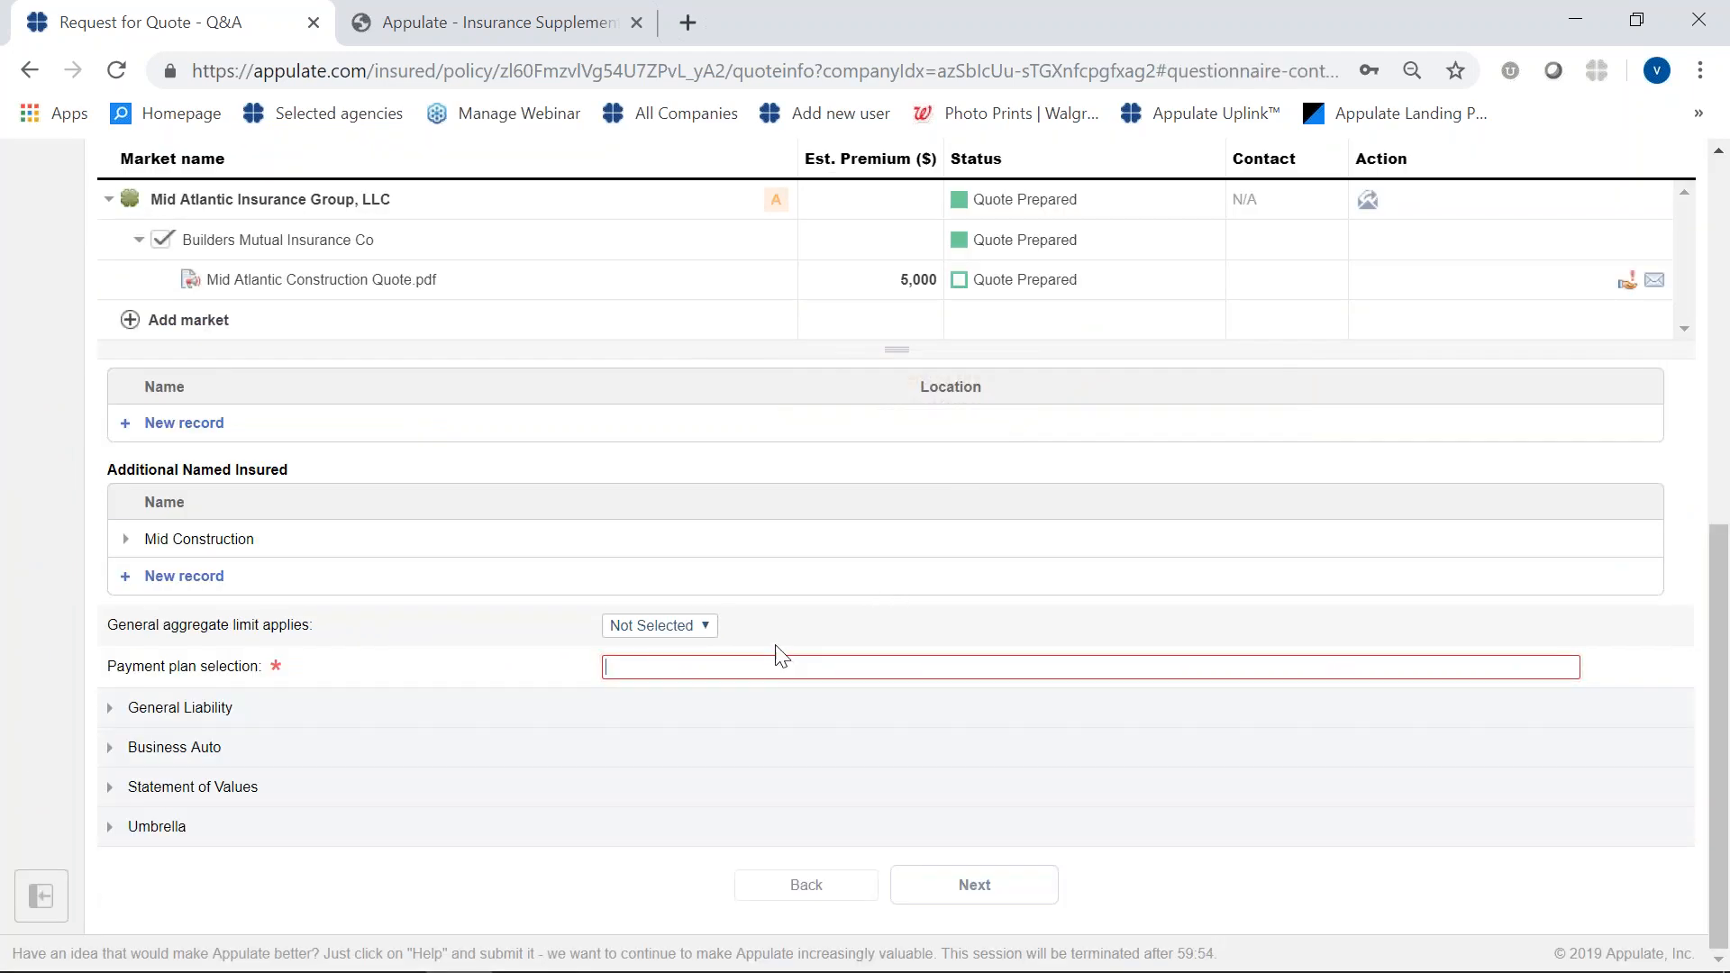
pyautogui.write('10 pay')
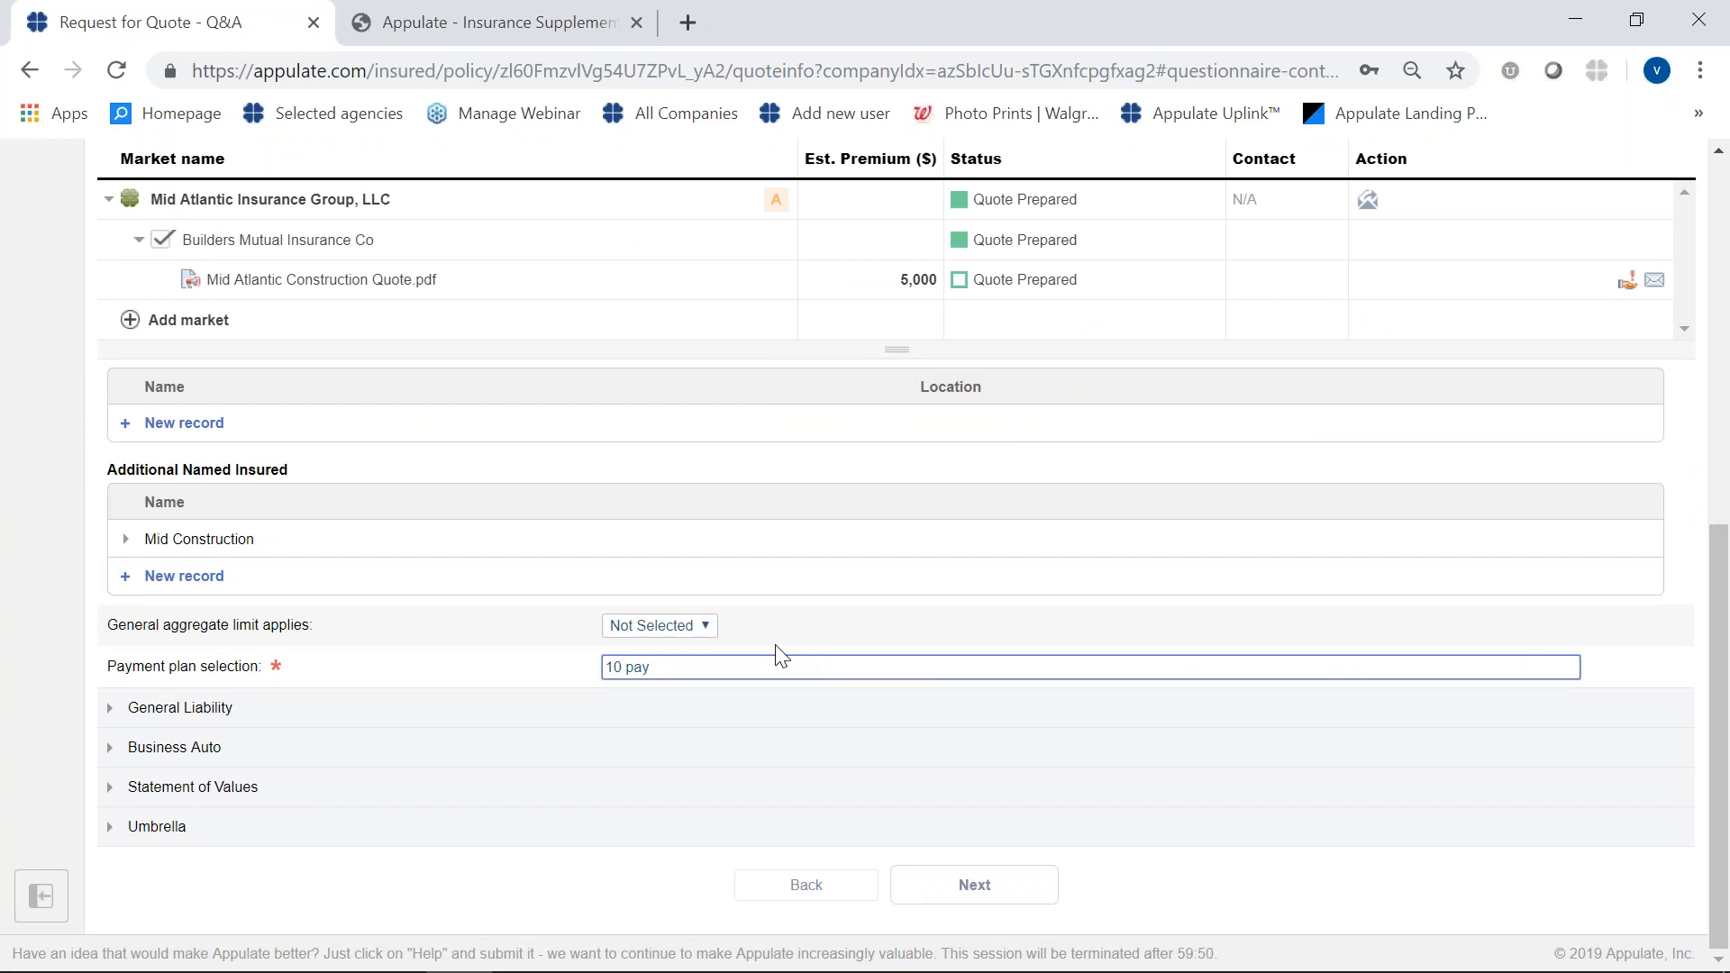
pyautogui.click(718, 878)
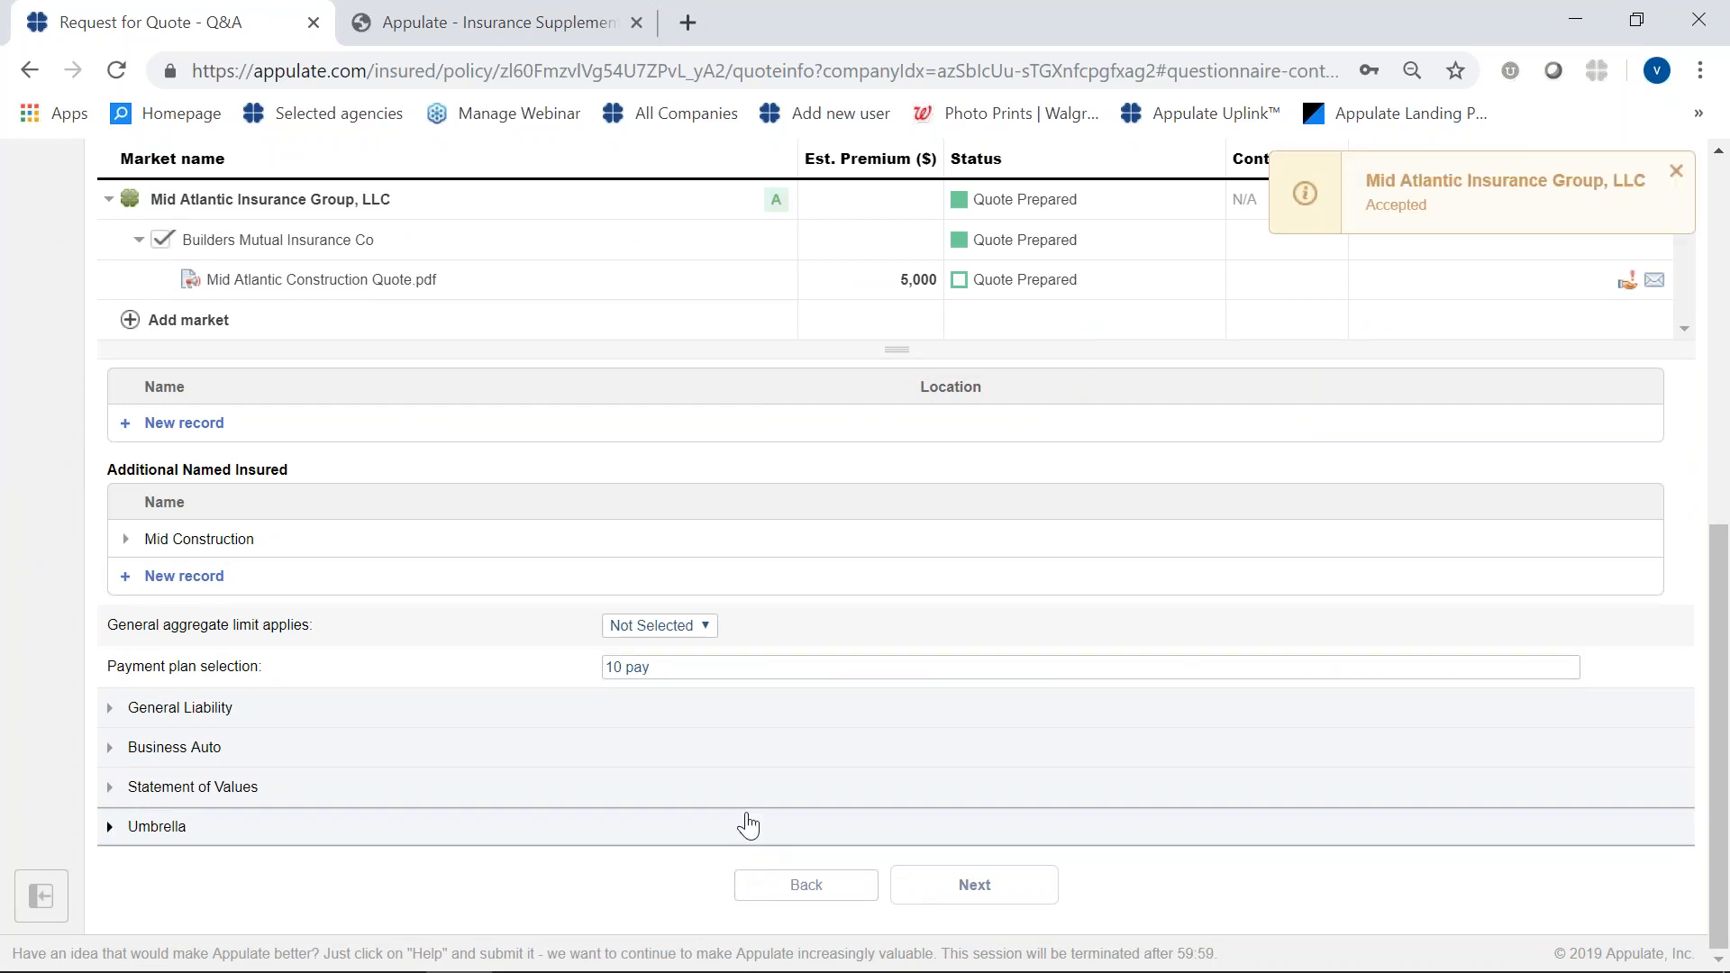
pyautogui.scroll(6, 760, 854)
pyautogui.click(782, 344)
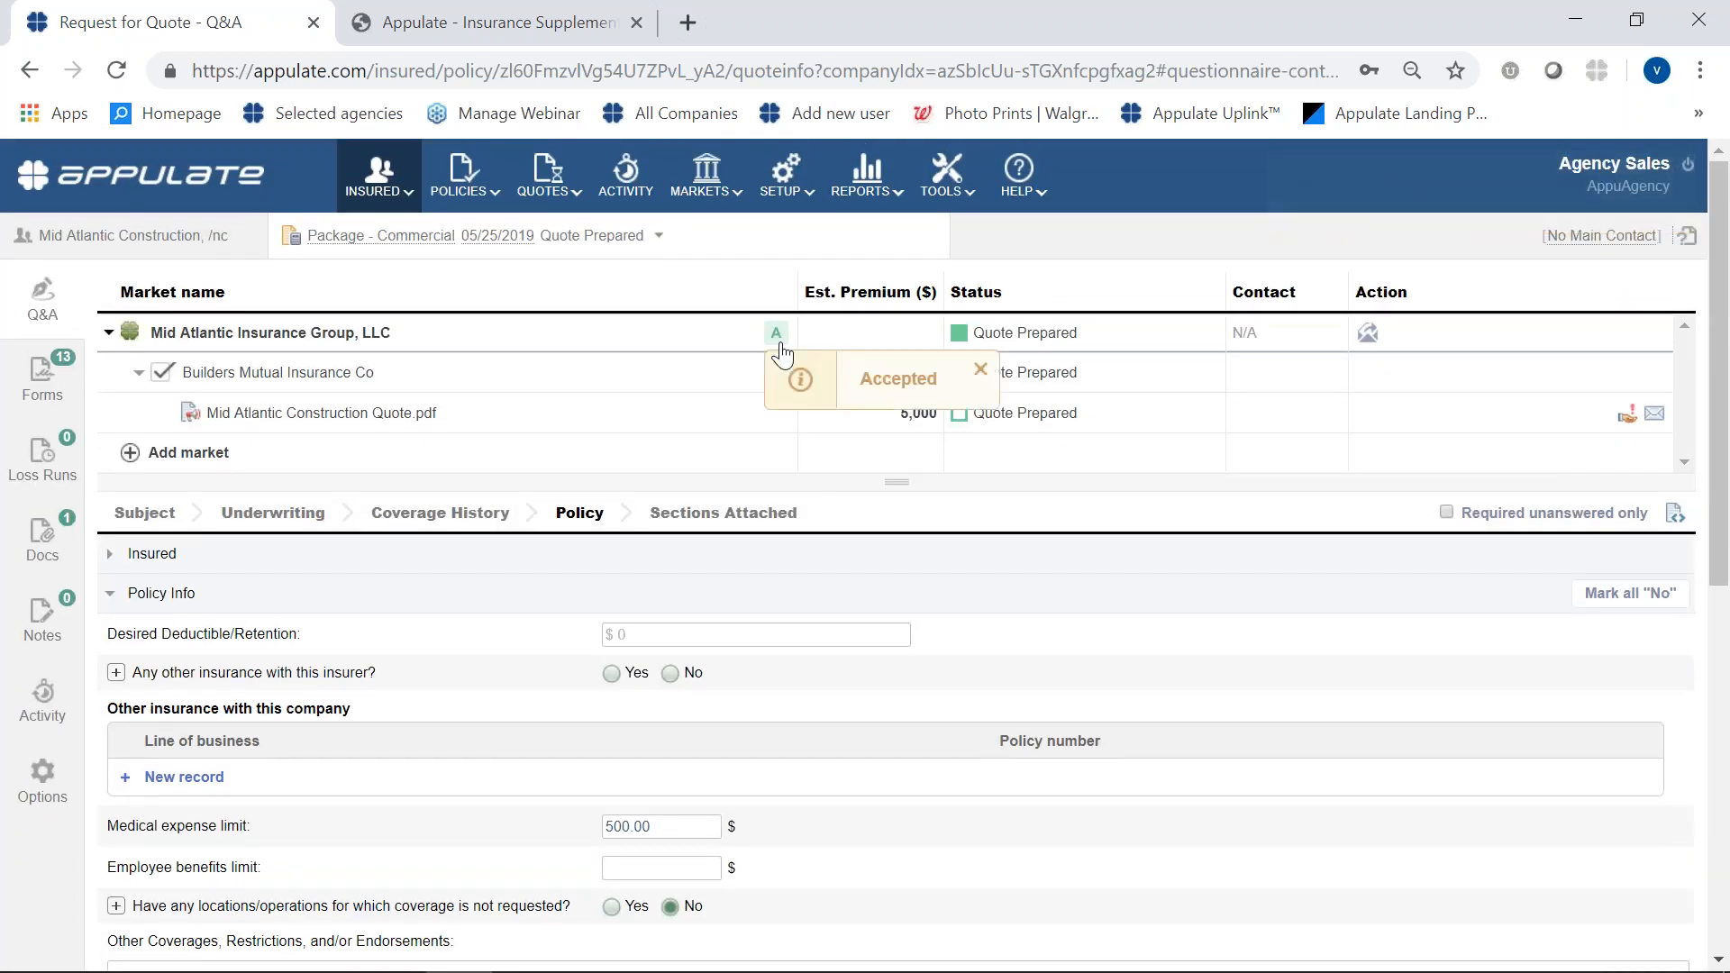
pyautogui.click(117, 76)
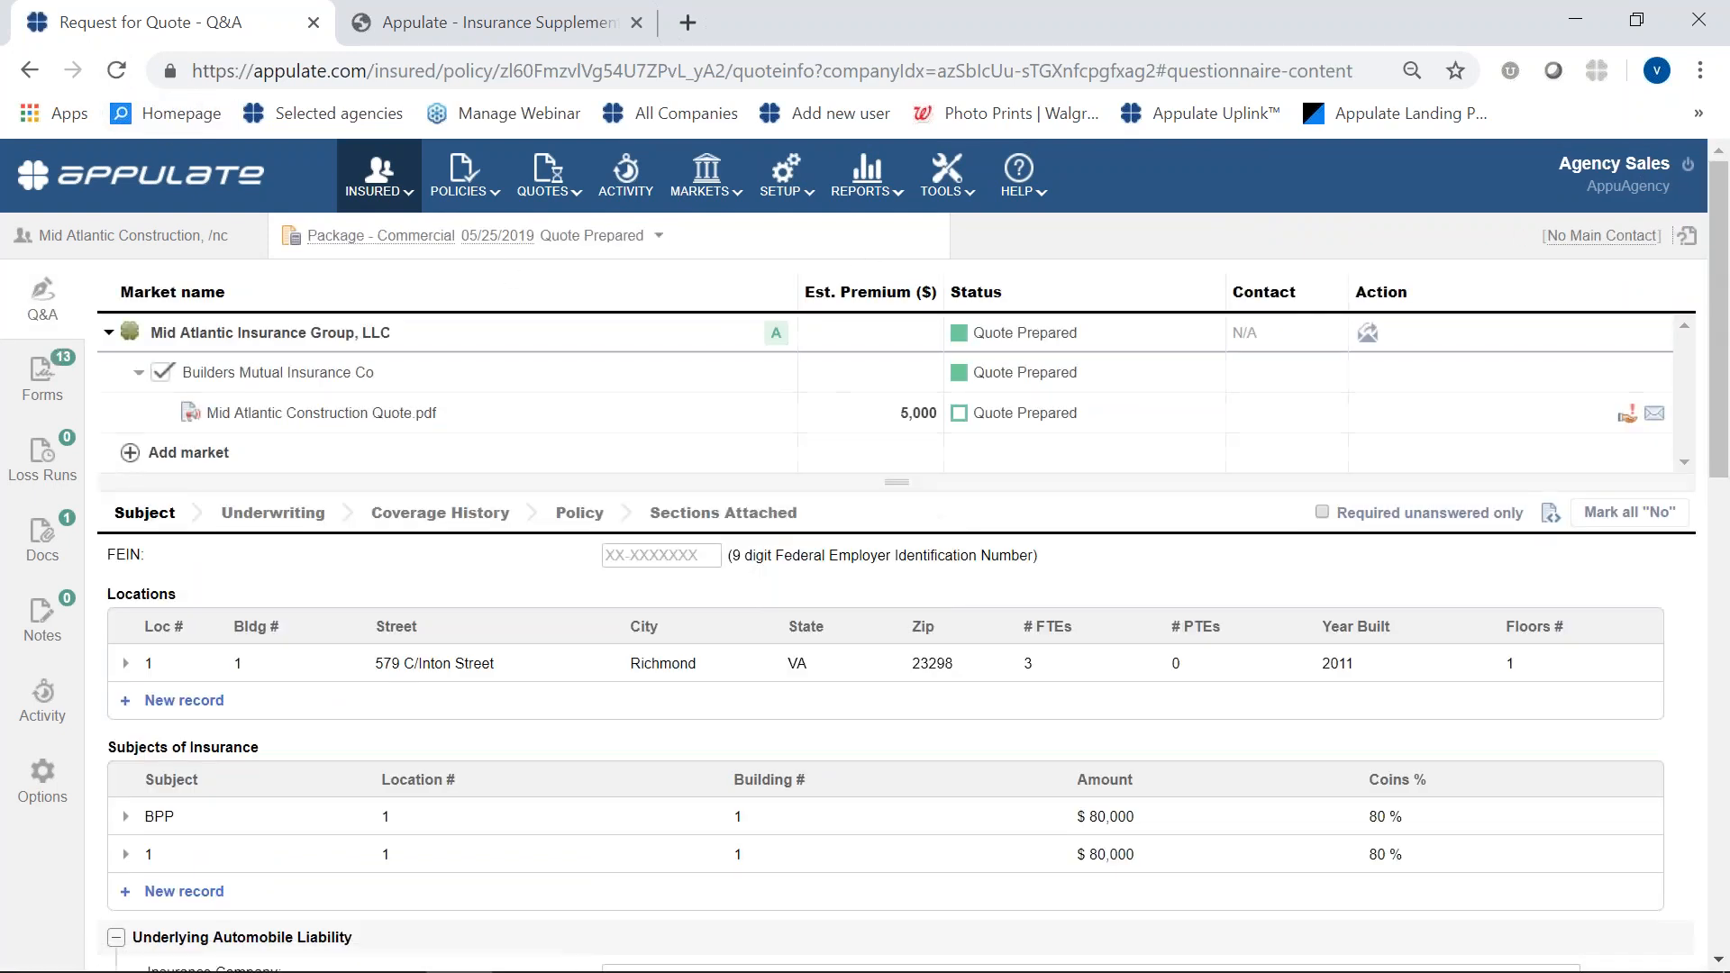
# - Try to request binding of the quote, proceed to getting appointed with Mid Atlantic Insurance Group, and review the appointment requirements and documents
pyautogui.click(1629, 416)
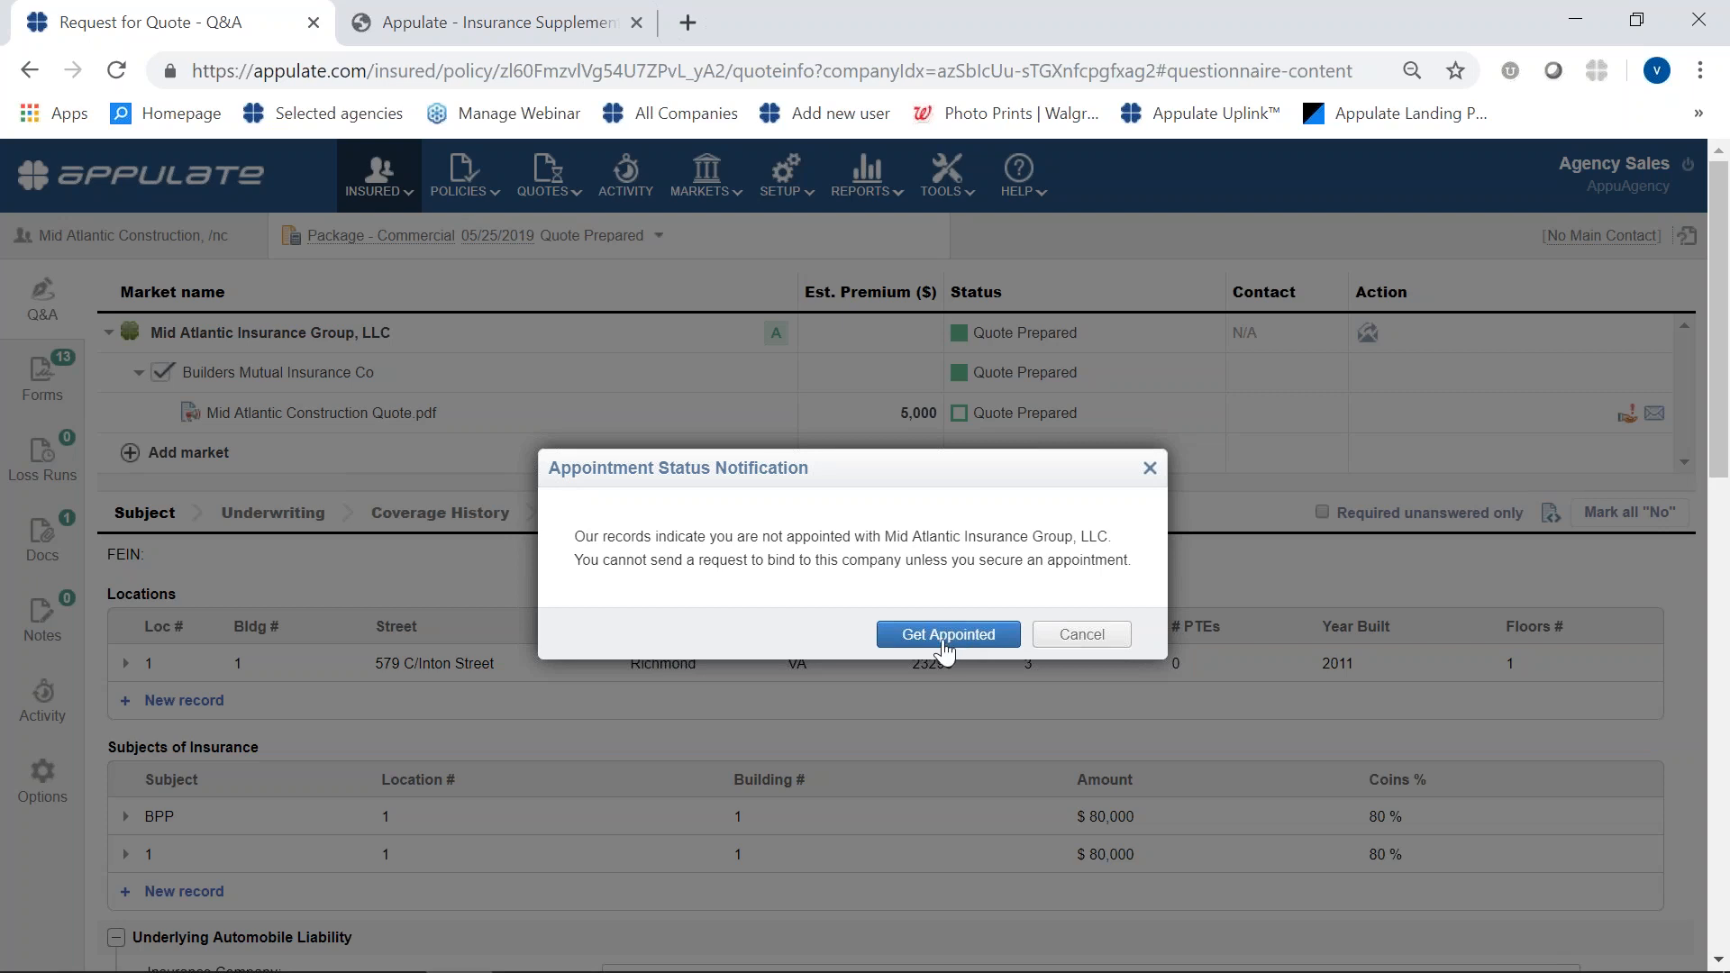
pyautogui.click(943, 647)
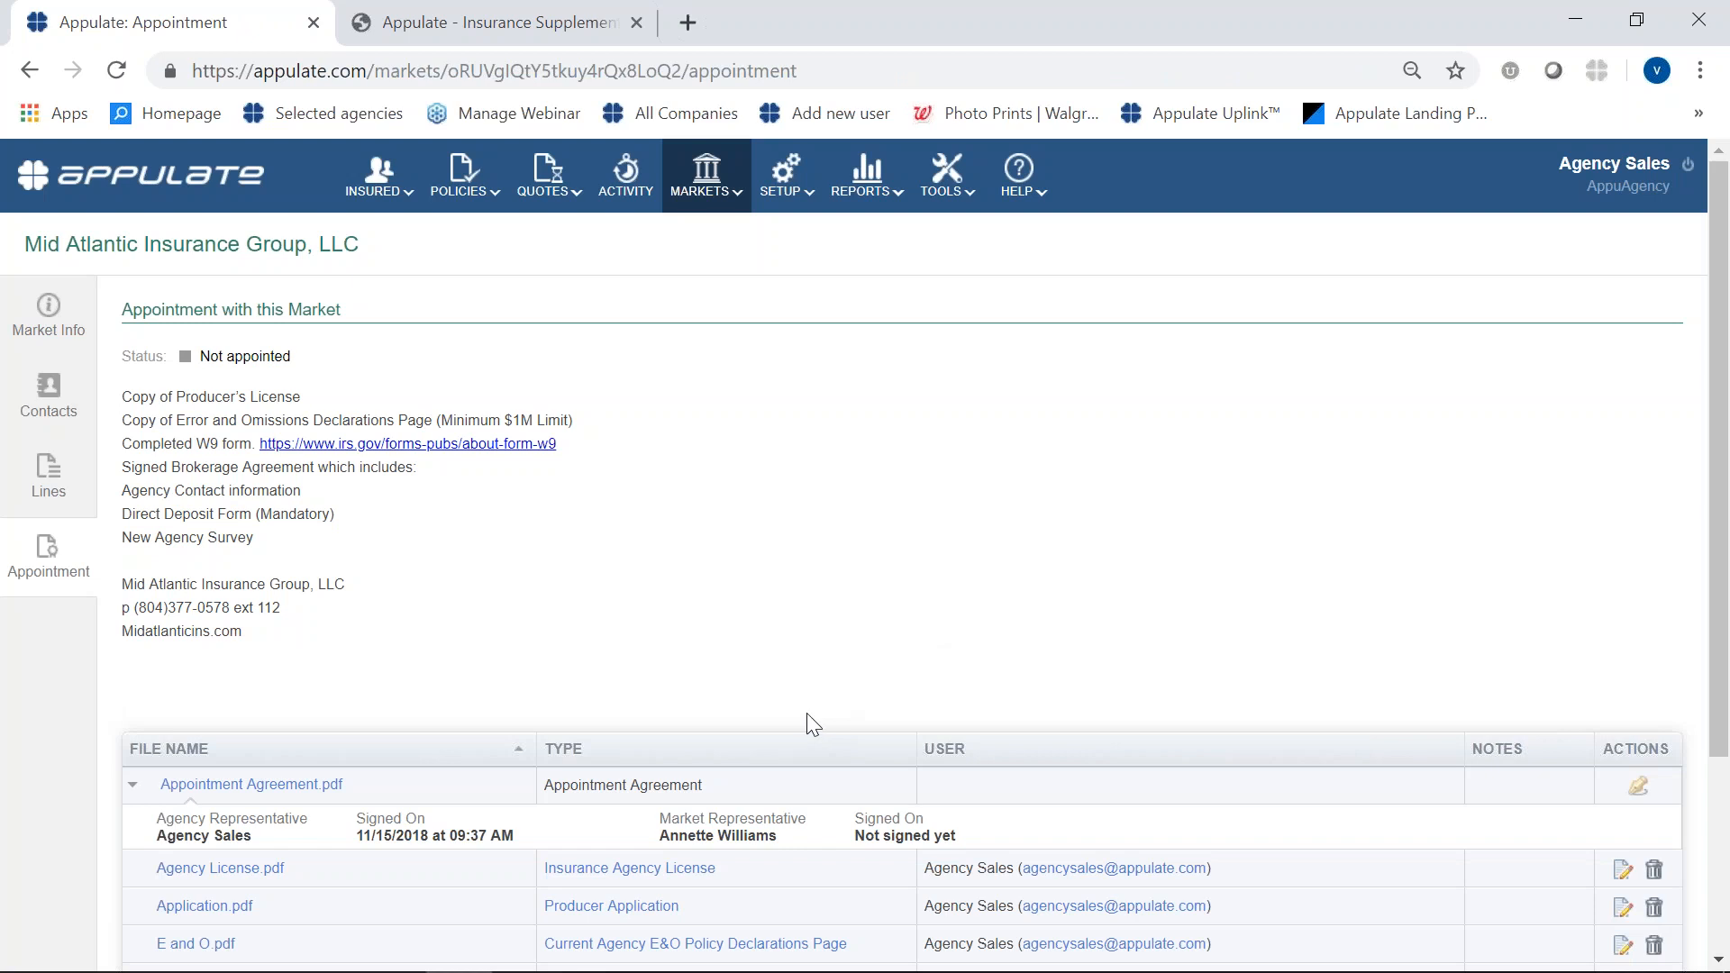
pyautogui.scroll(-1, 781, 733)
pyautogui.scroll(-3, 781, 743)
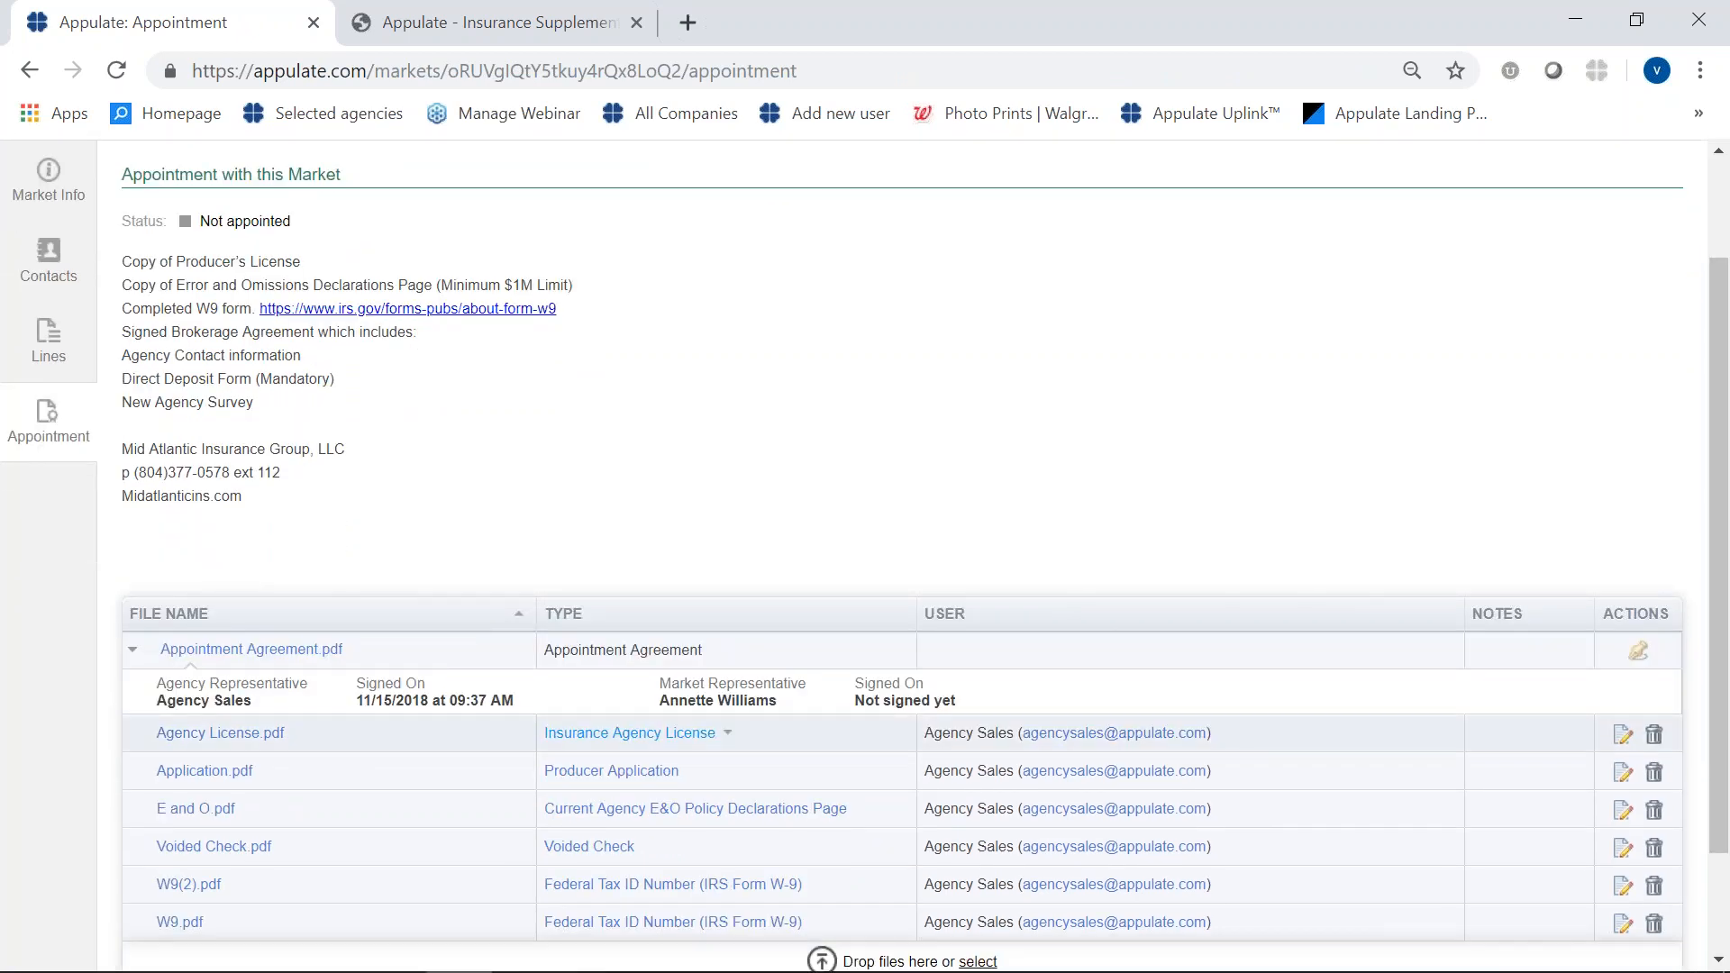
pyautogui.scroll(3, 849, 695)
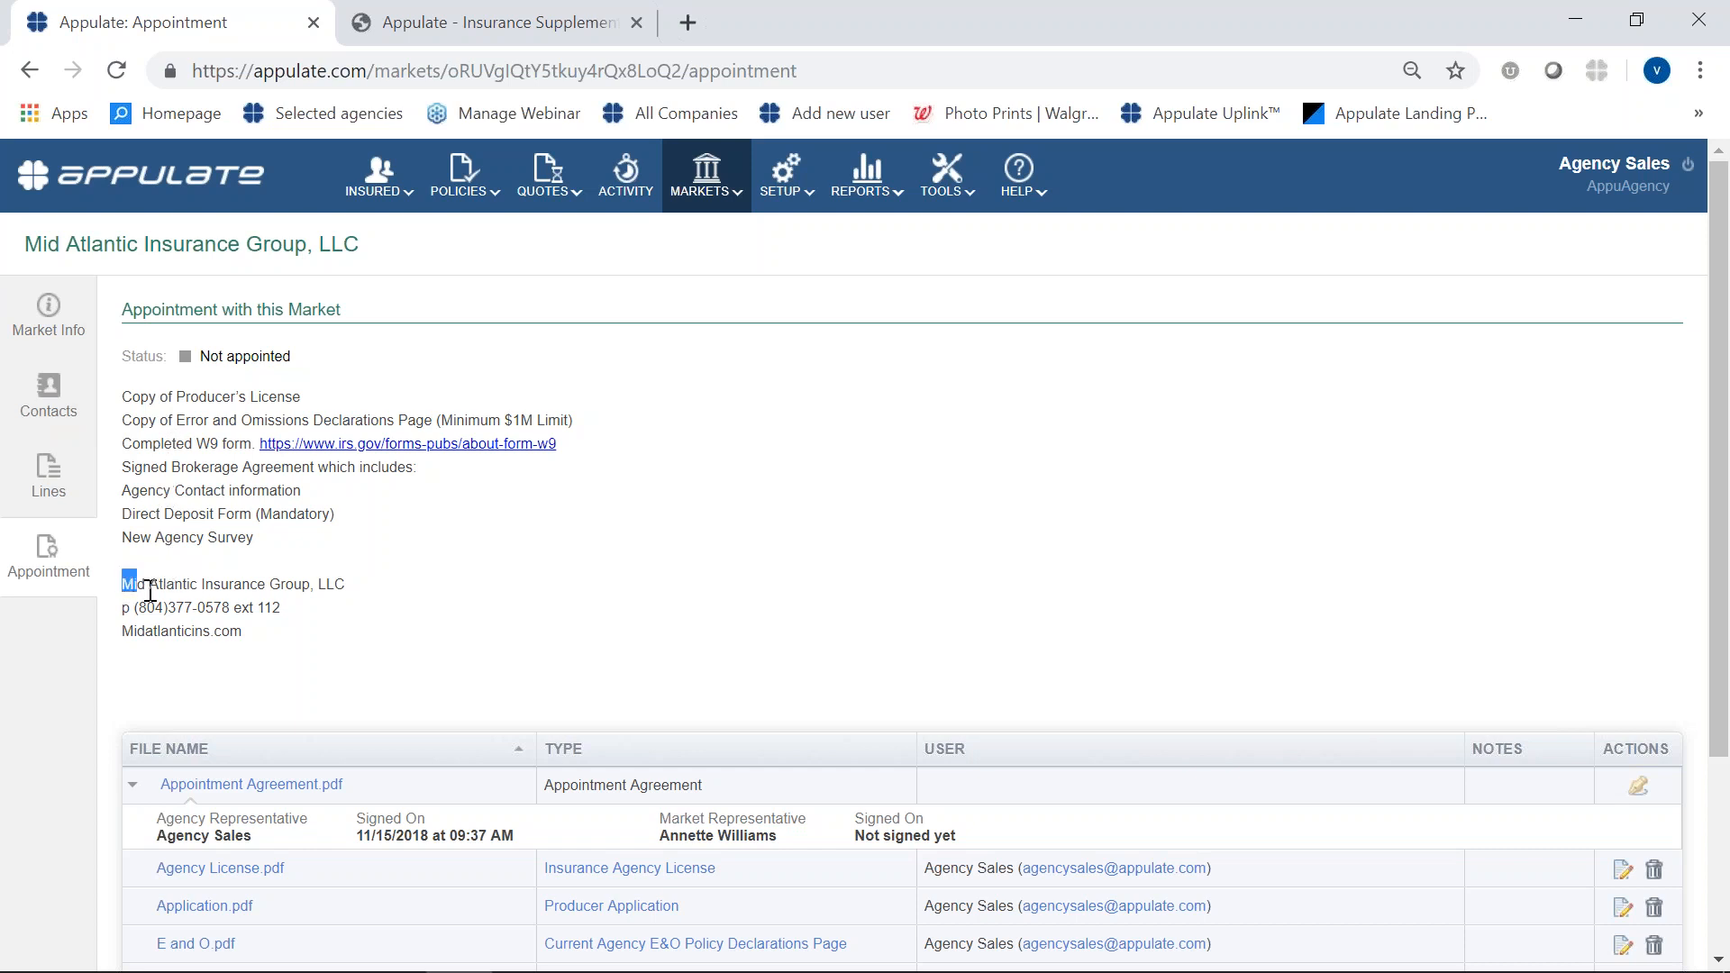
pyautogui.moveTo(123, 584); pyautogui.dragTo(286, 666)
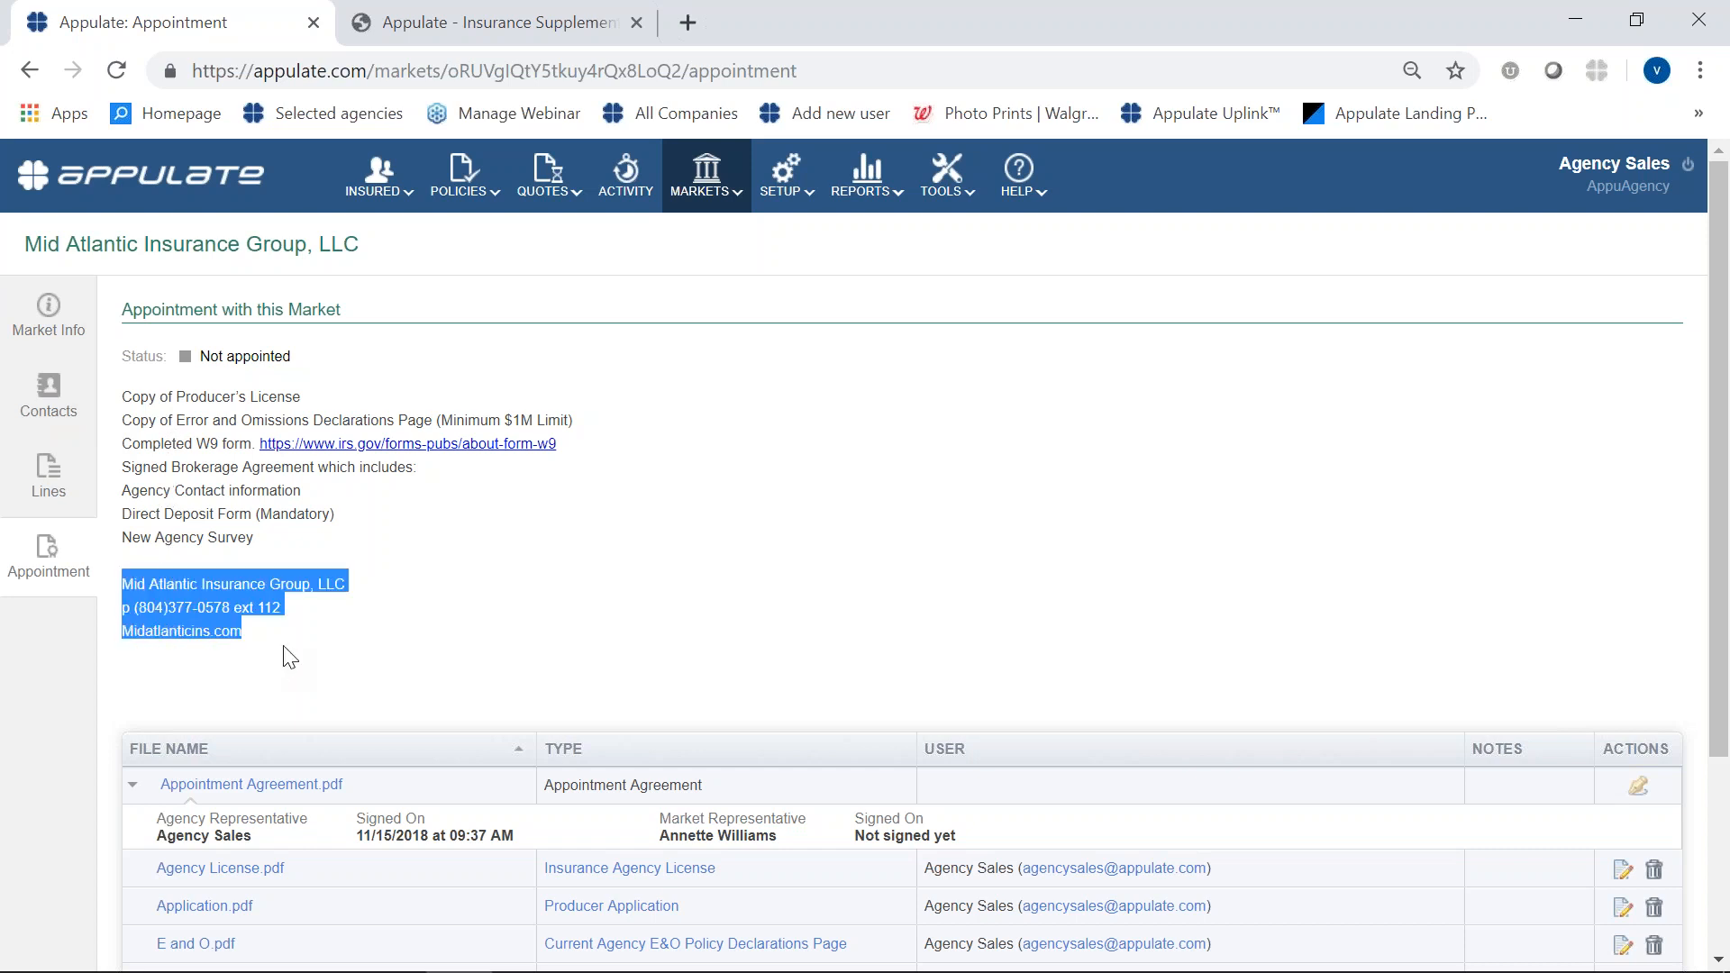
pyautogui.click(282, 645)
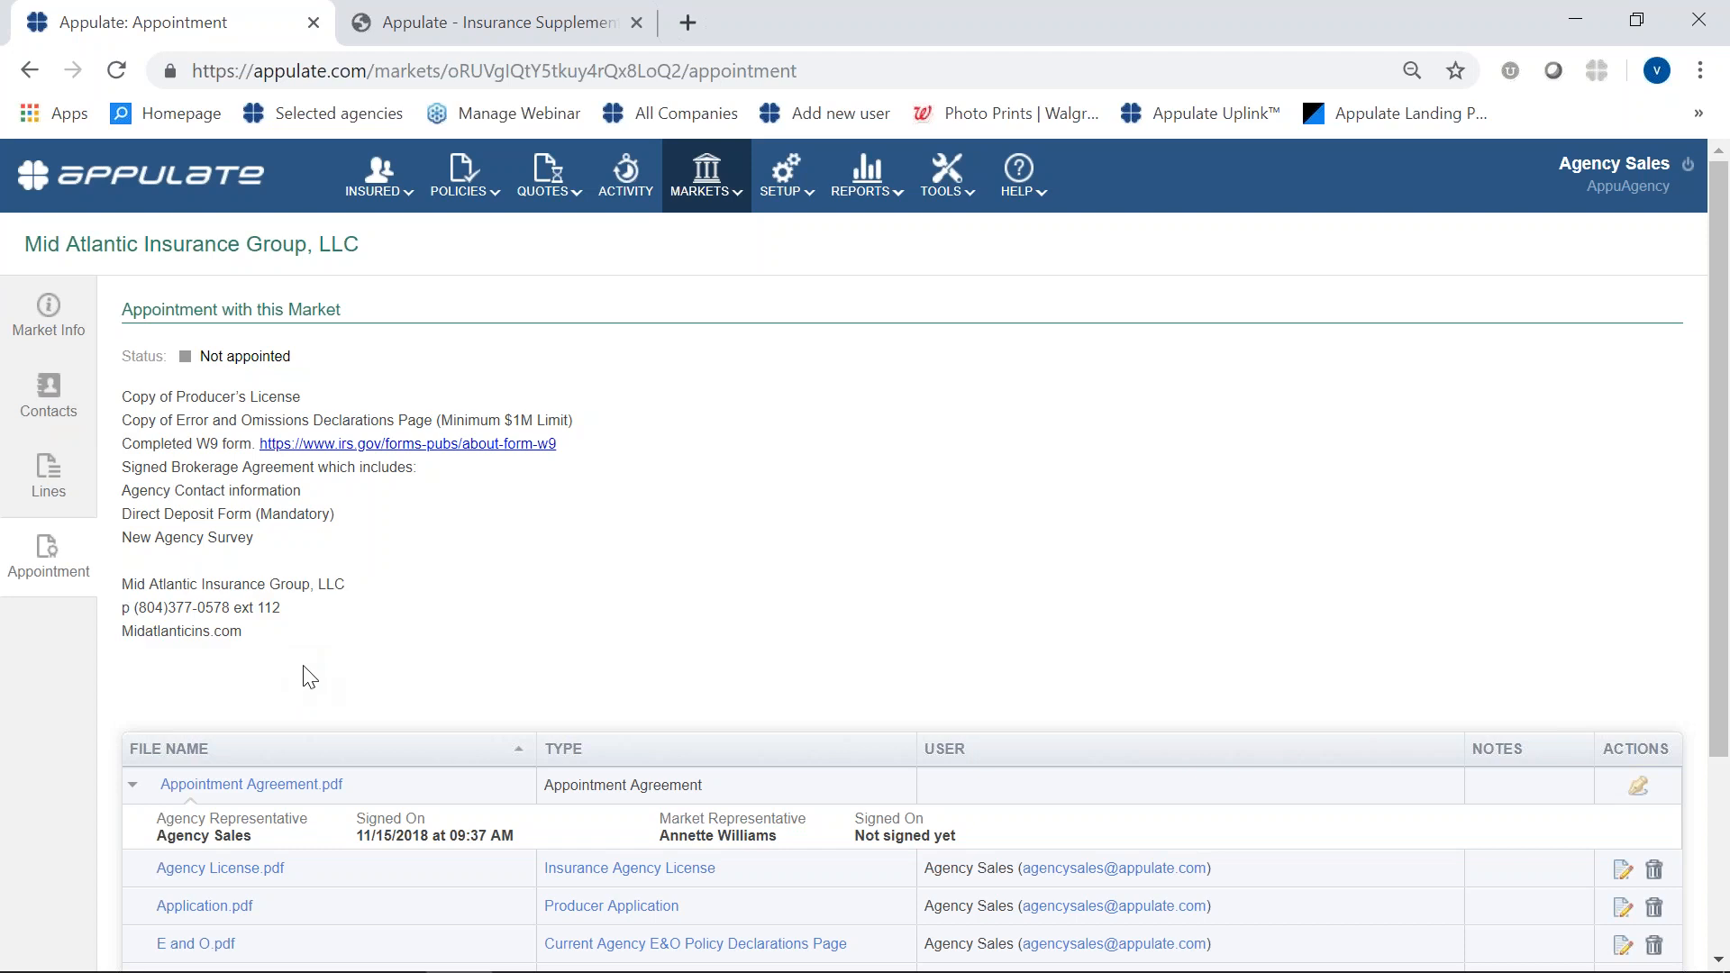
# - Upload the E and O PDF from the Demo folder to the market's appointment documents
pyautogui.scroll(-3, 305, 676)
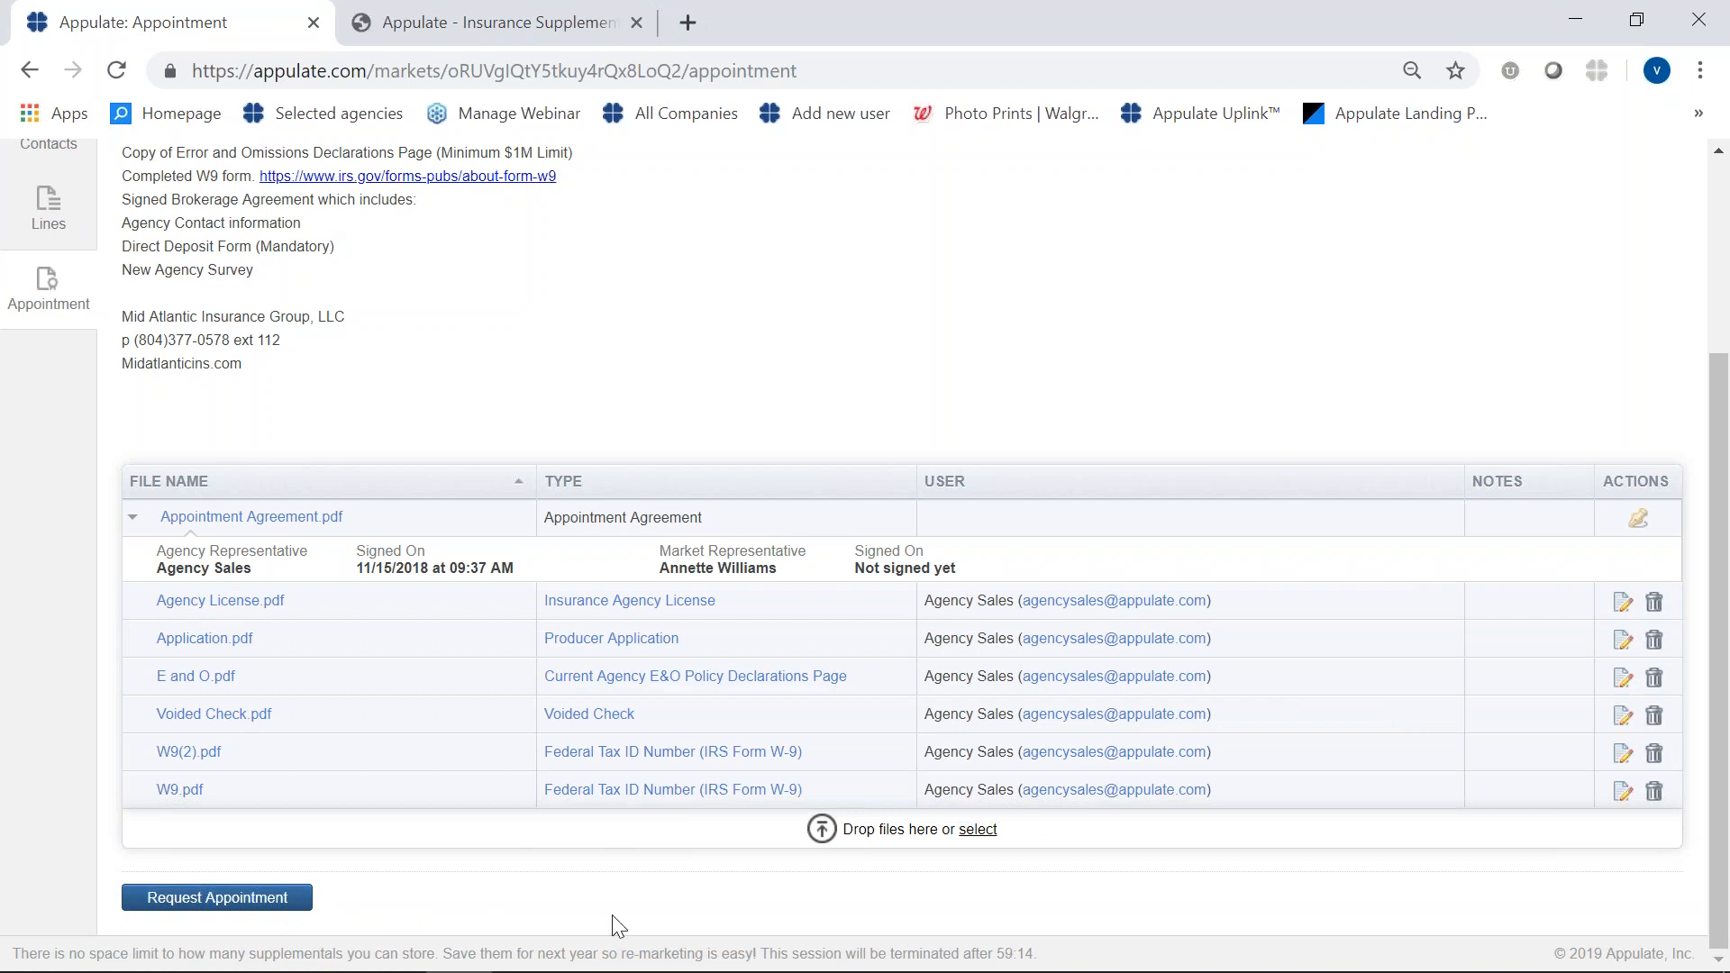
pyautogui.click(988, 834)
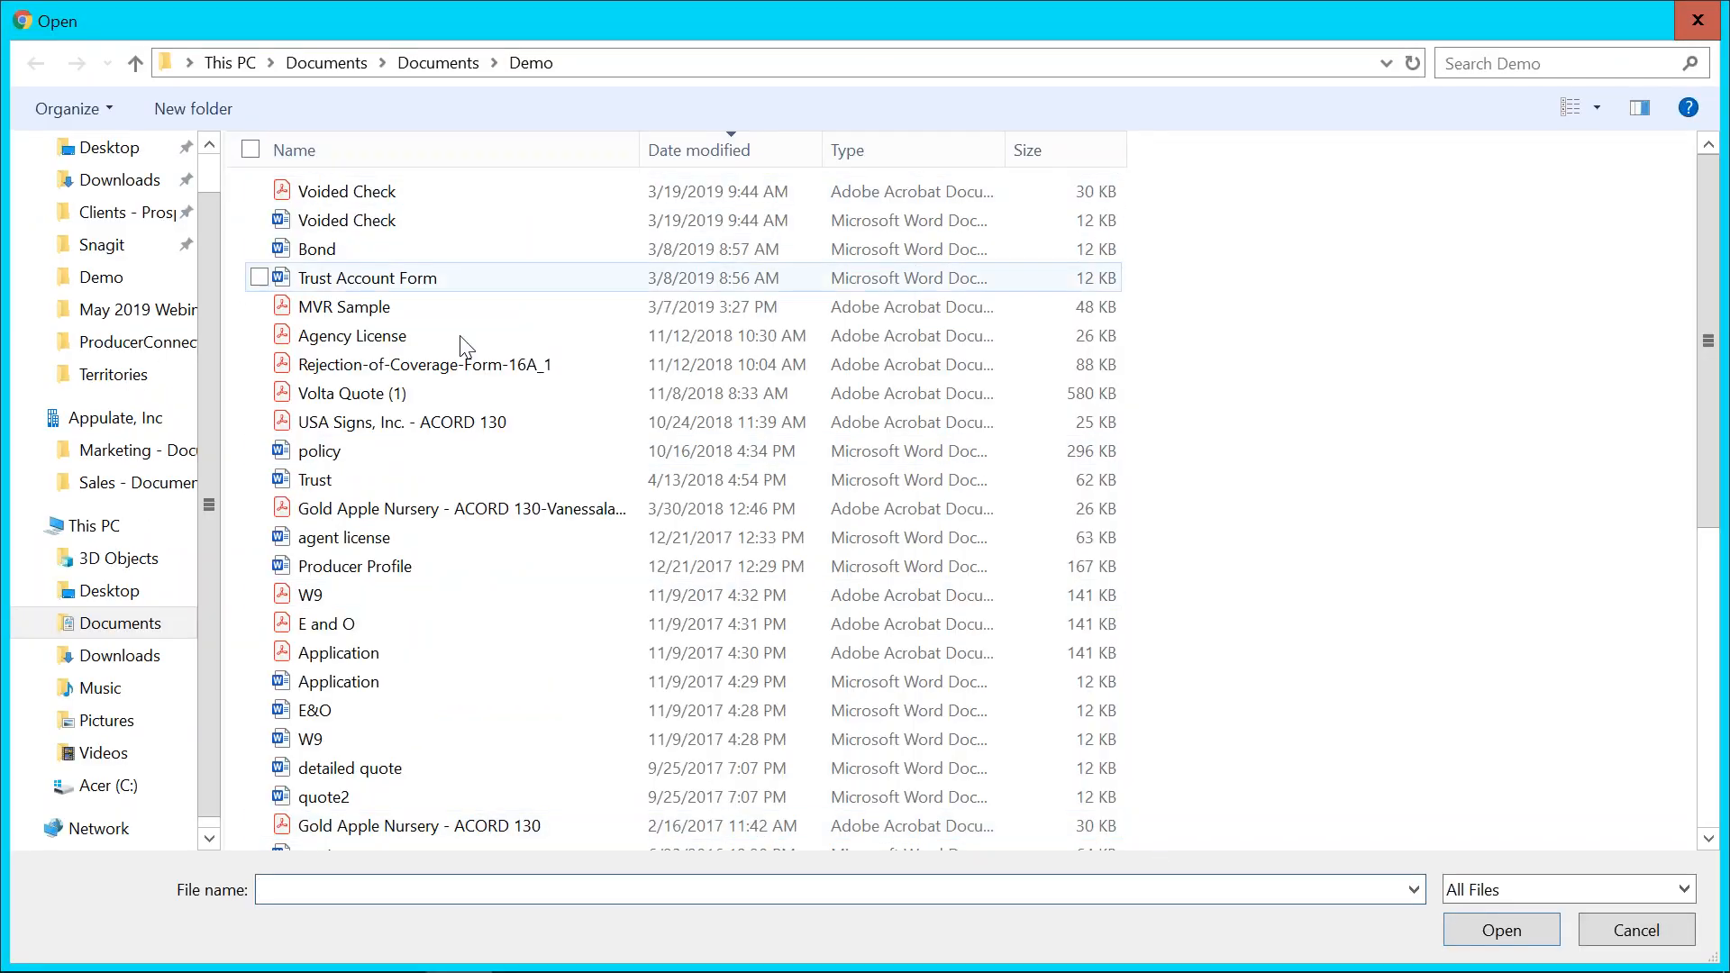
pyautogui.click(354, 620)
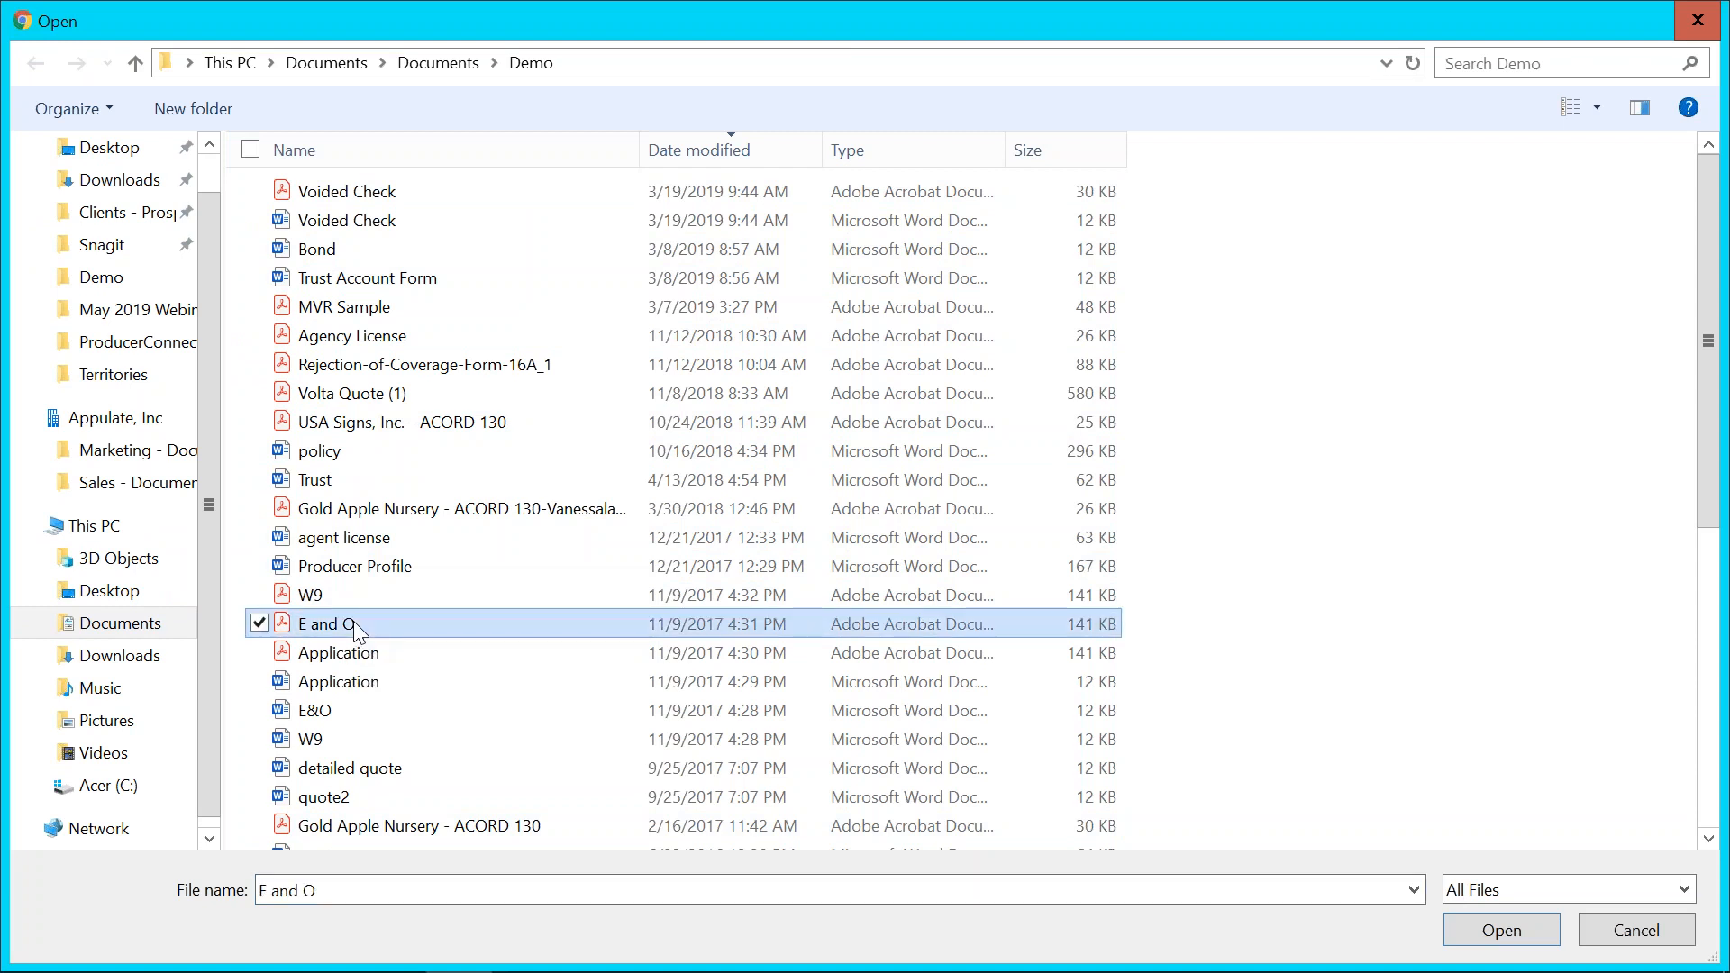
pyautogui.click(387, 624)
pyautogui.click(1489, 930)
pyautogui.click(1481, 933)
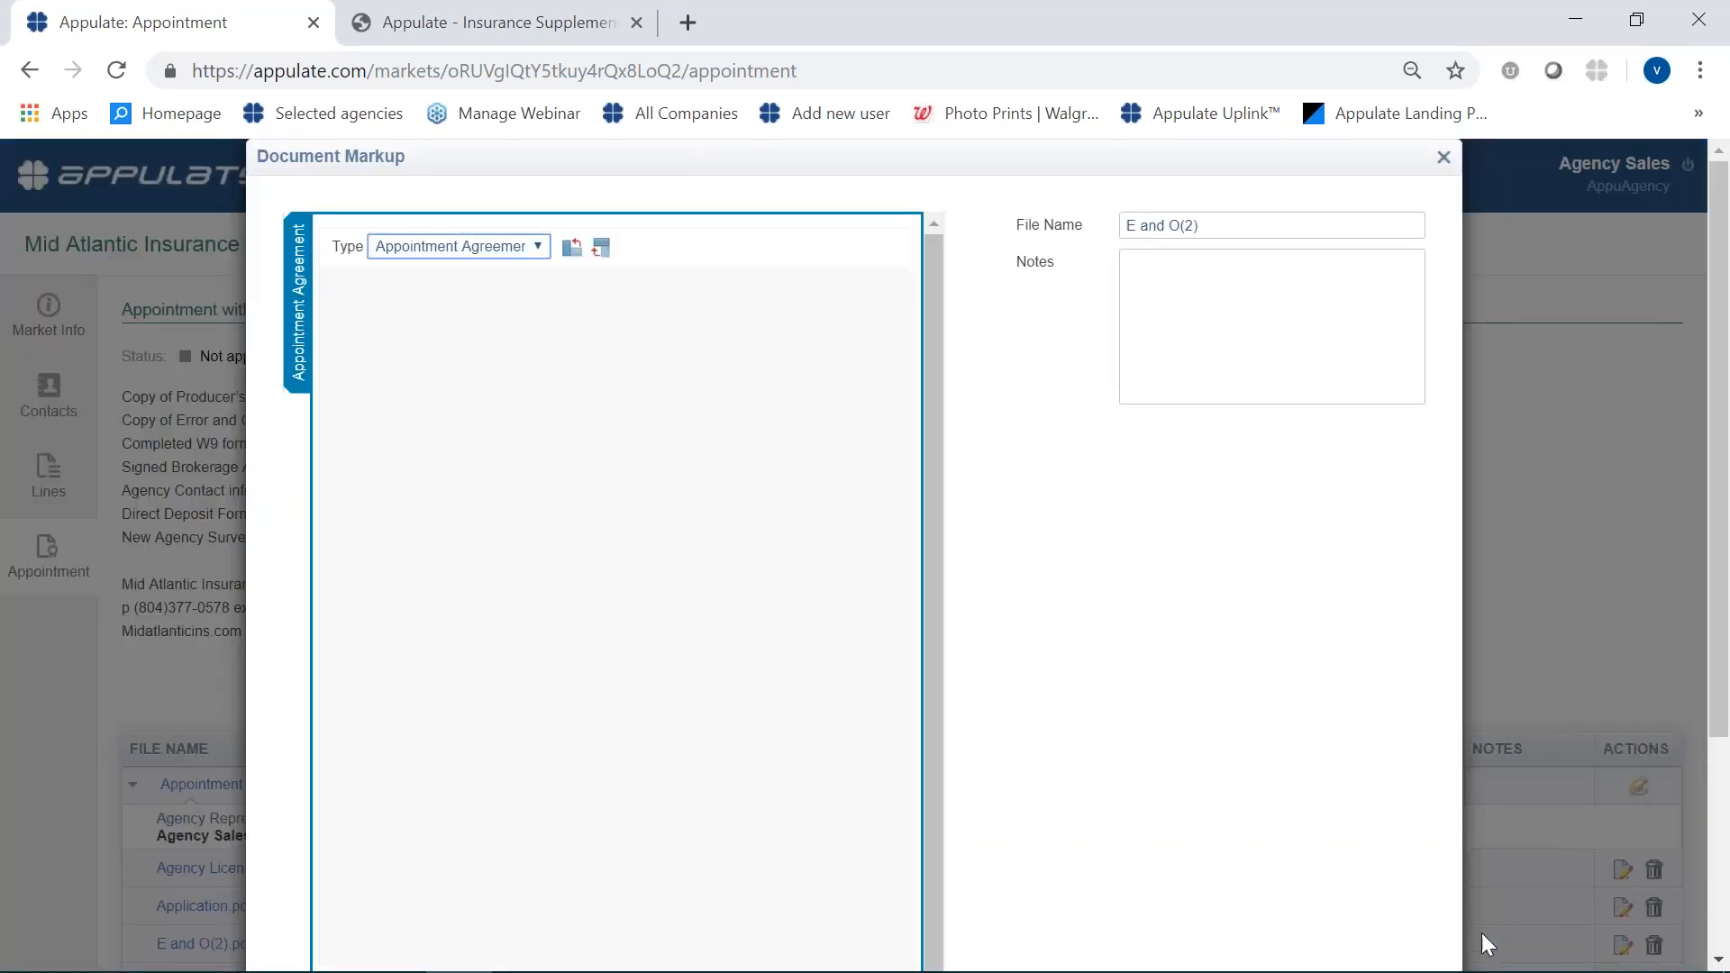
# - Set the uploaded document's type to Current Agency E&O Policy Declarations Page and save it
pyautogui.click(537, 247)
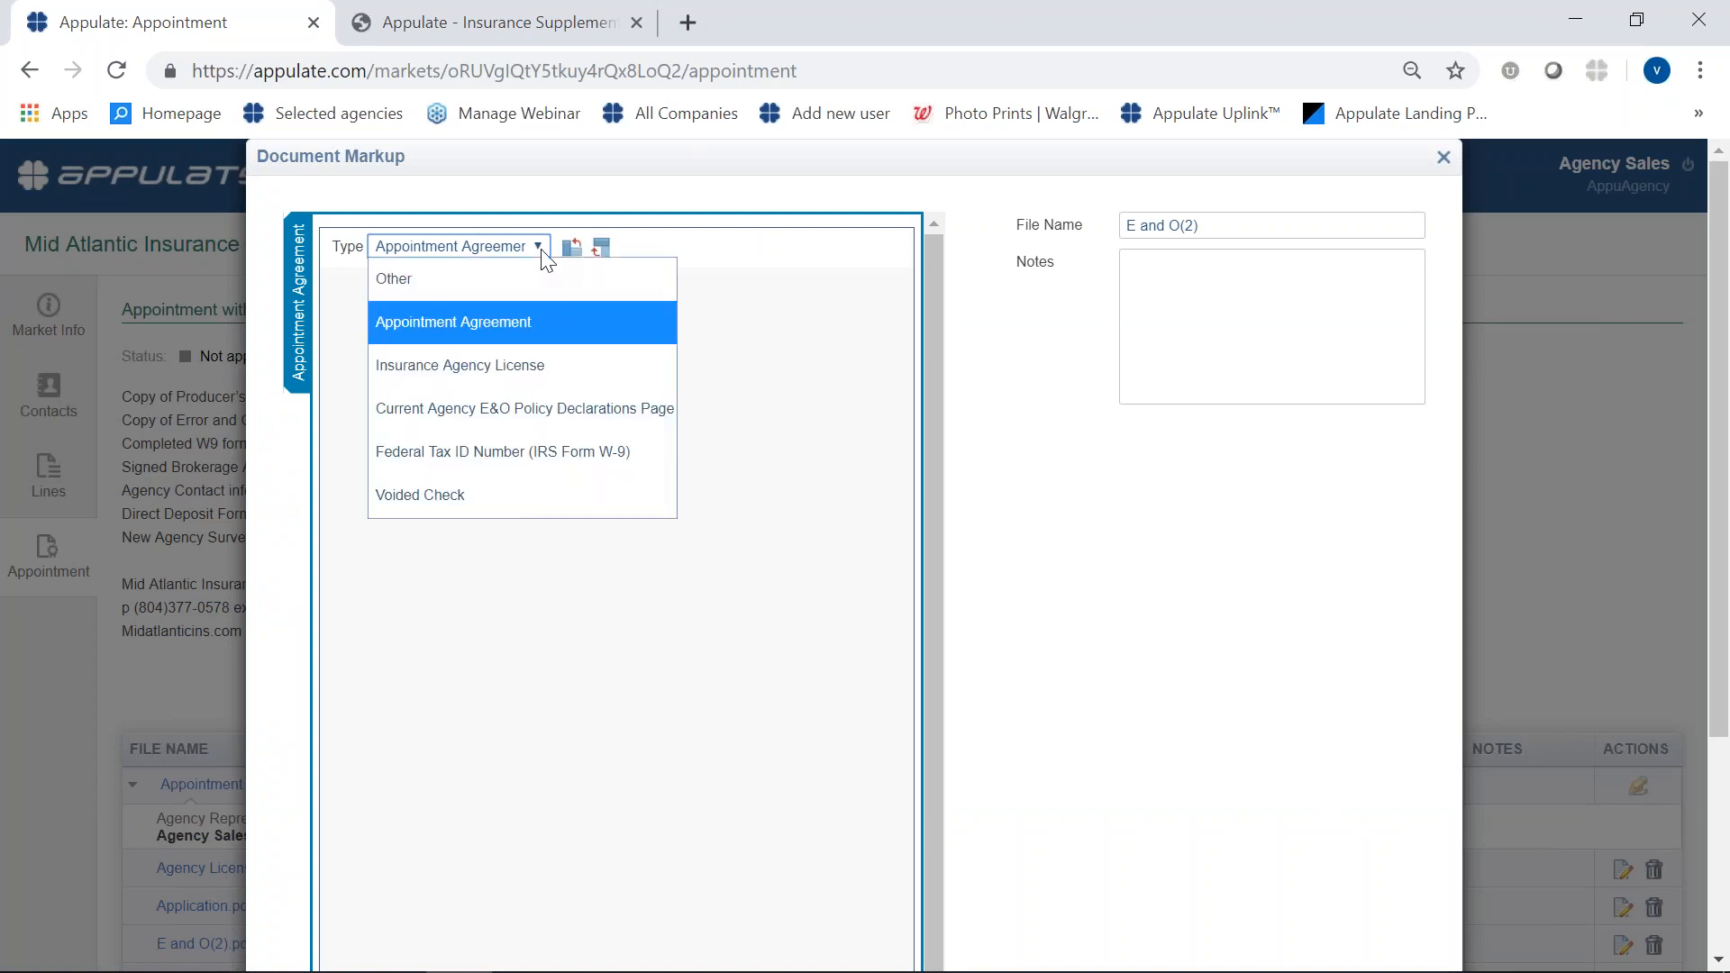
pyautogui.click(488, 410)
pyautogui.scroll(-2, 1188, 581)
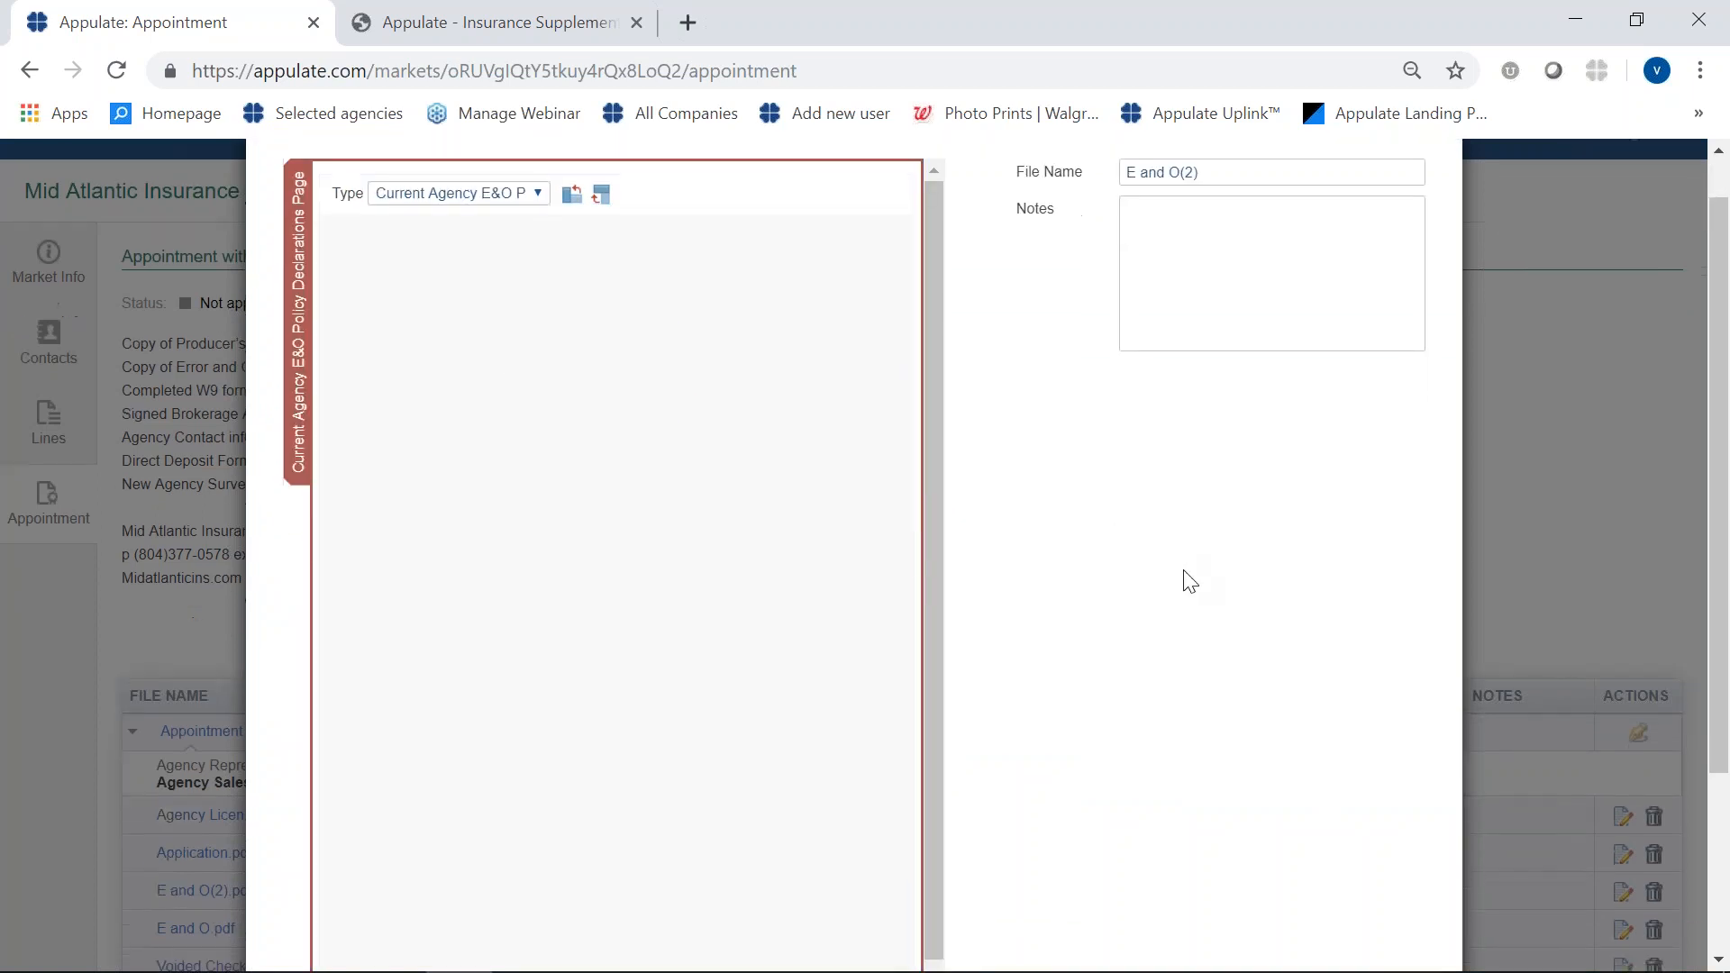
pyautogui.scroll(2, 1182, 579)
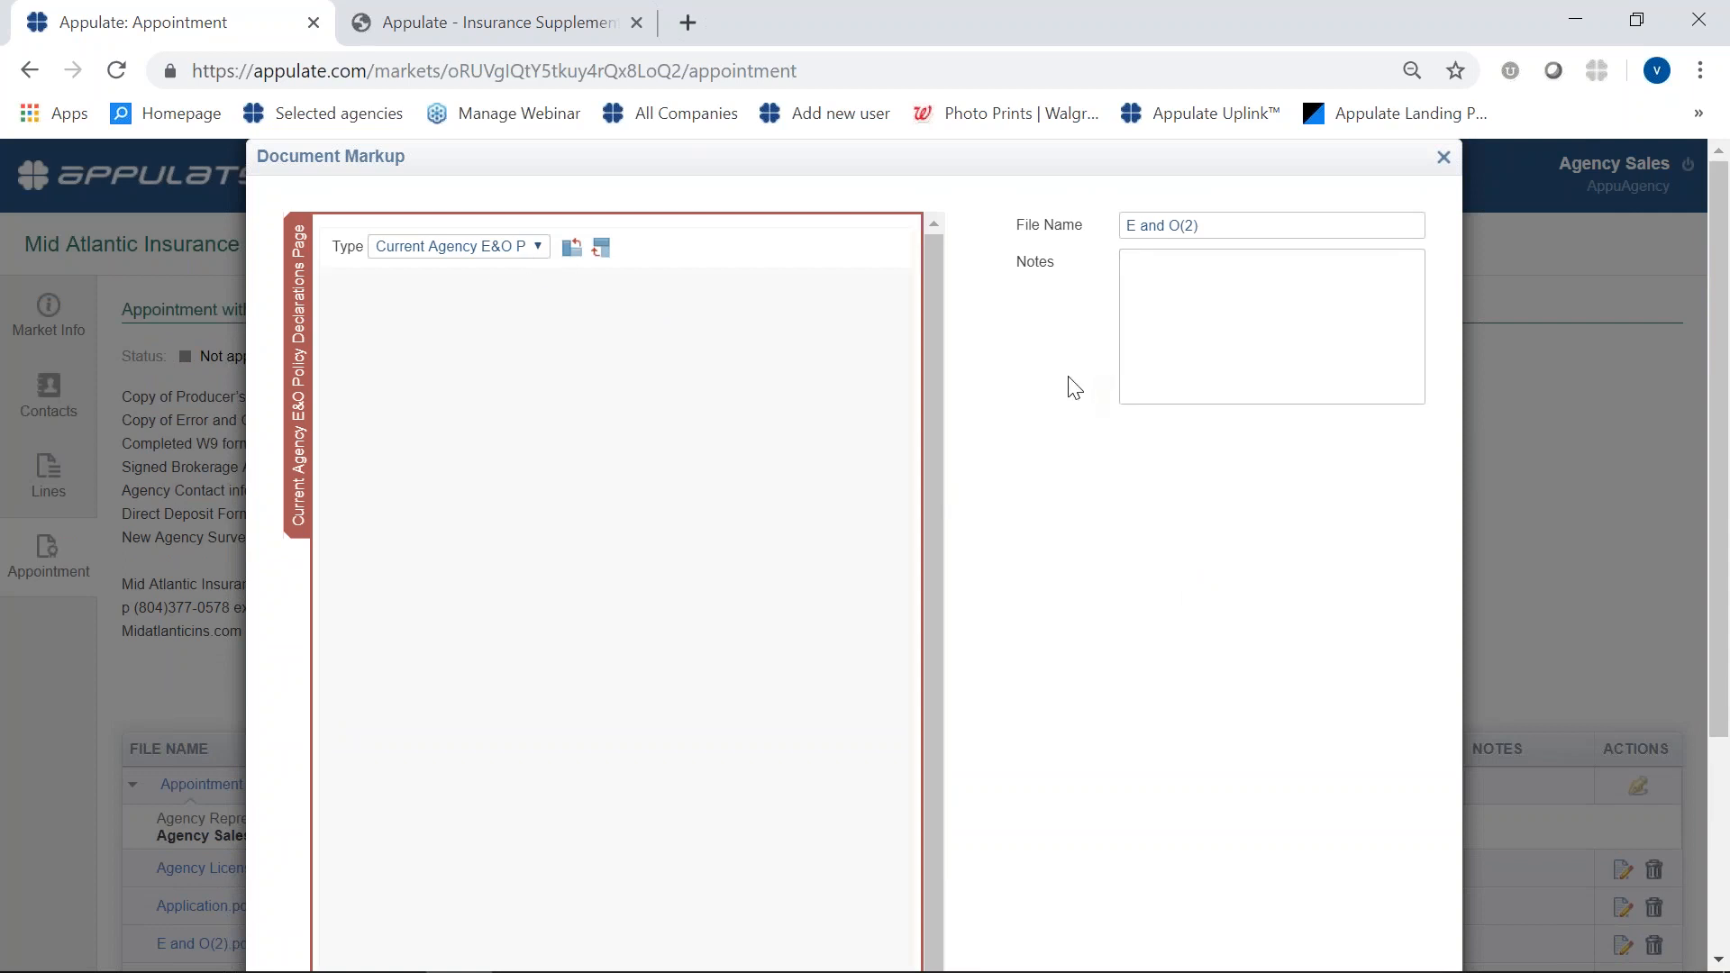
pyautogui.click(532, 247)
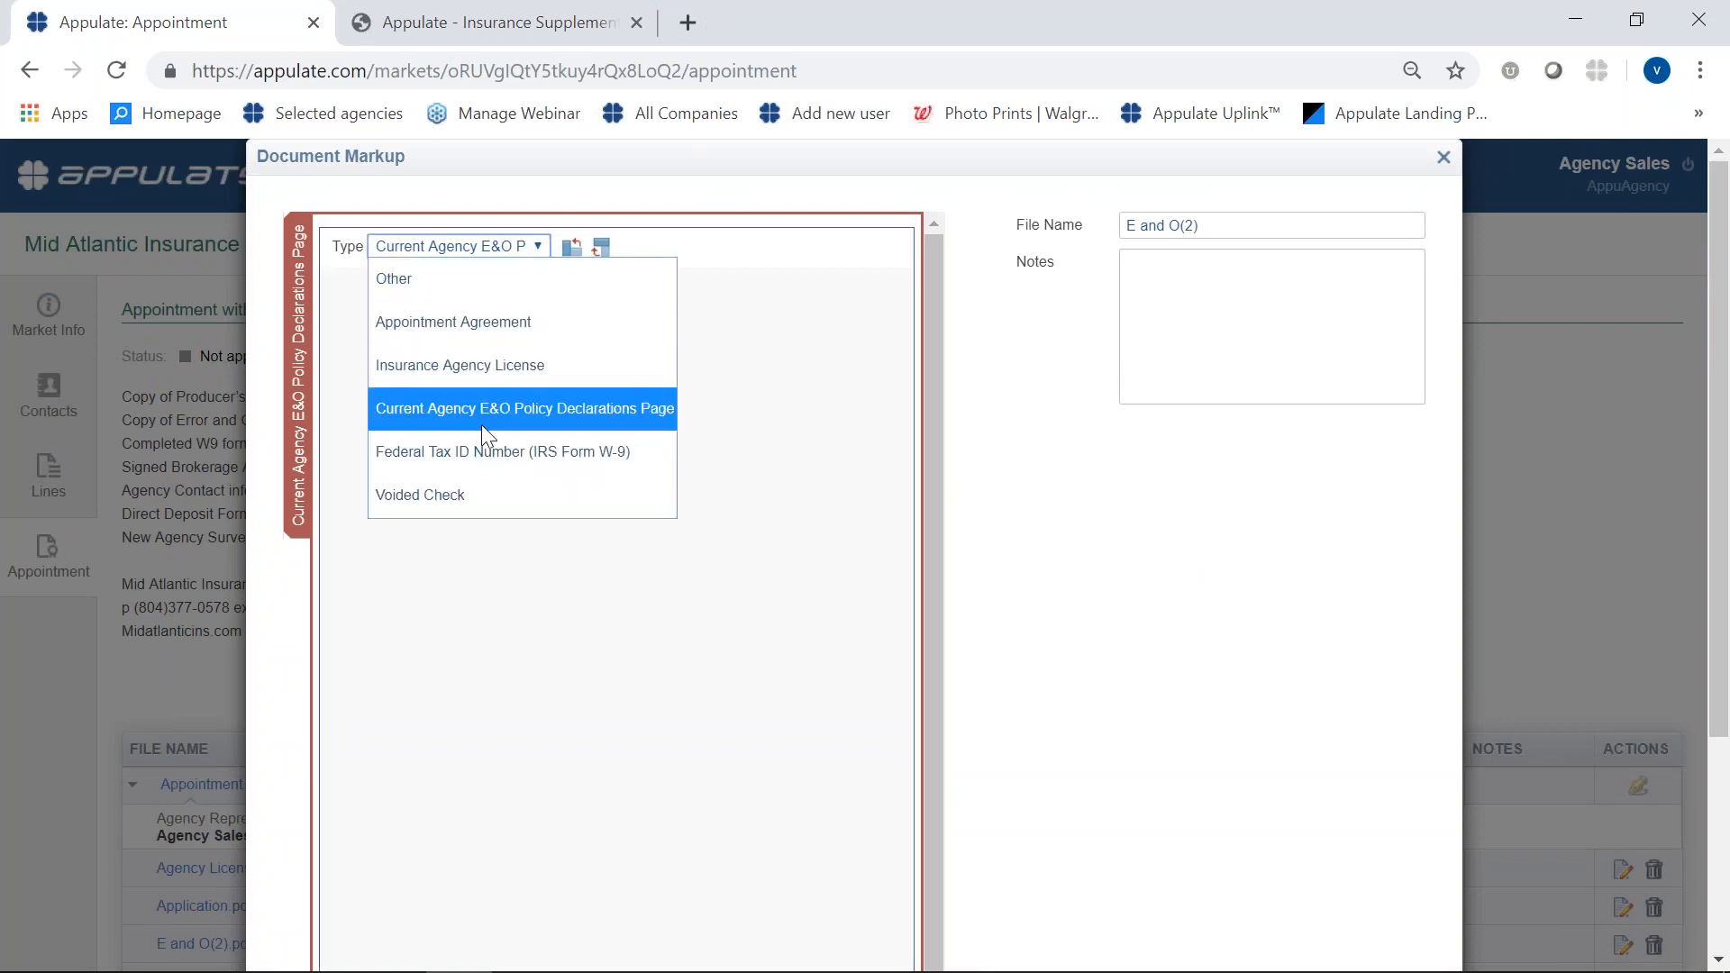
pyautogui.click(506, 396)
pyautogui.scroll(-3, 1223, 662)
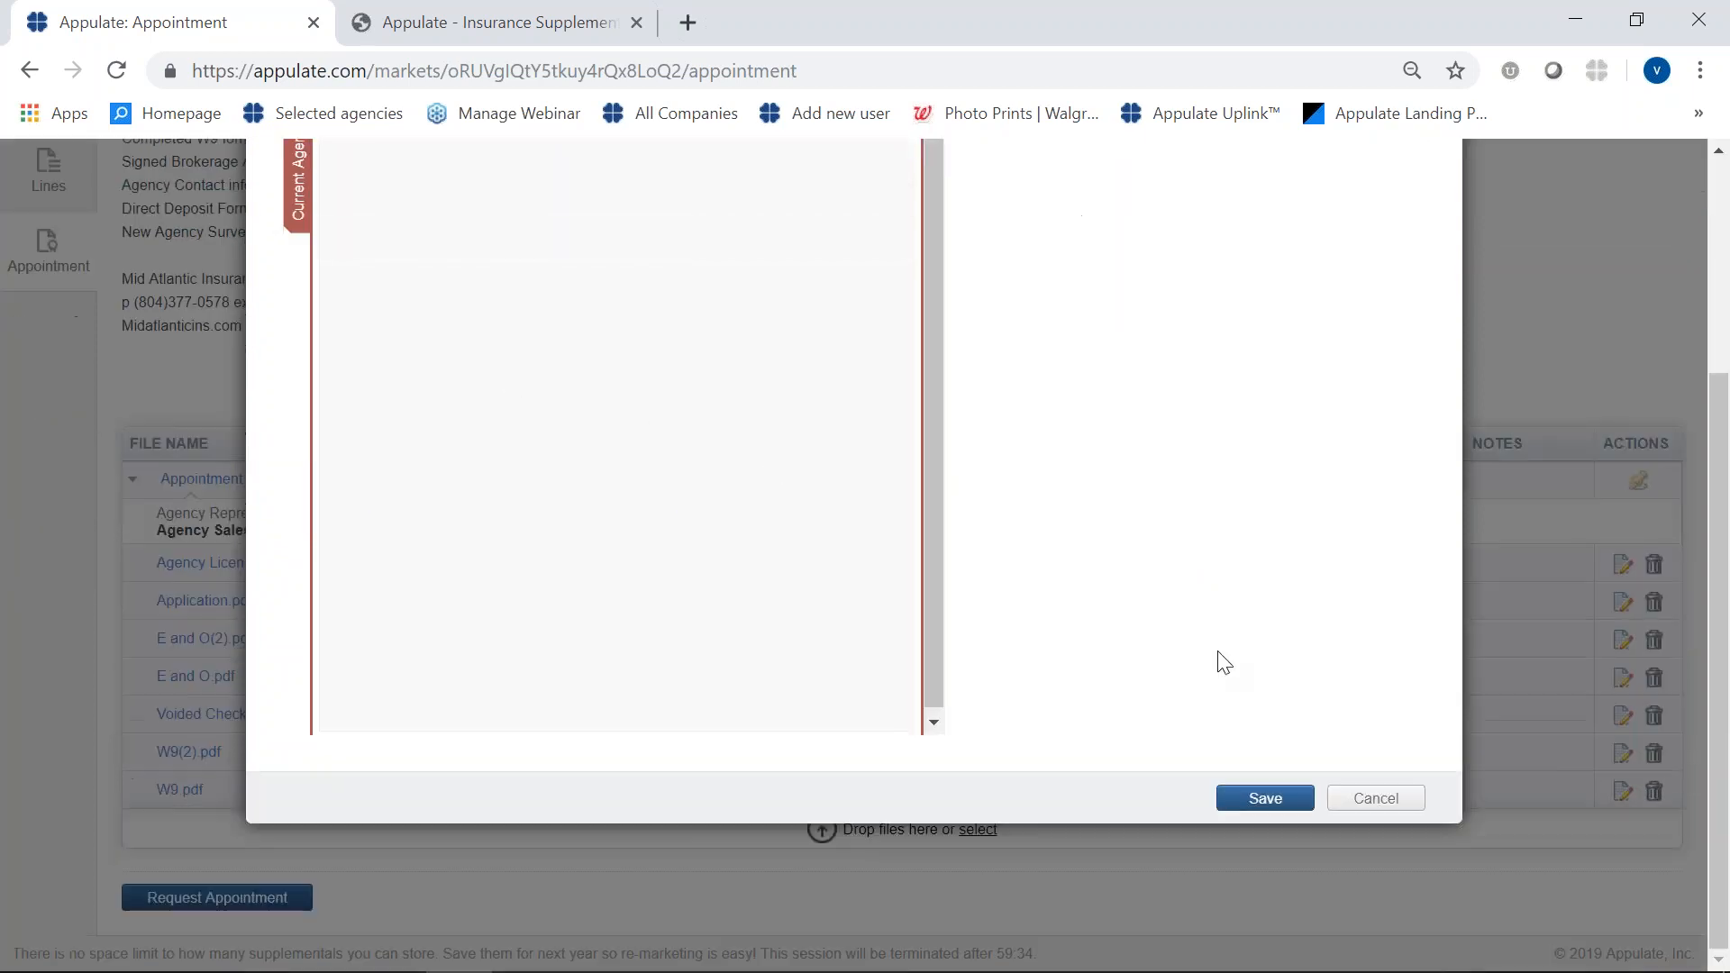
pyautogui.click(1279, 800)
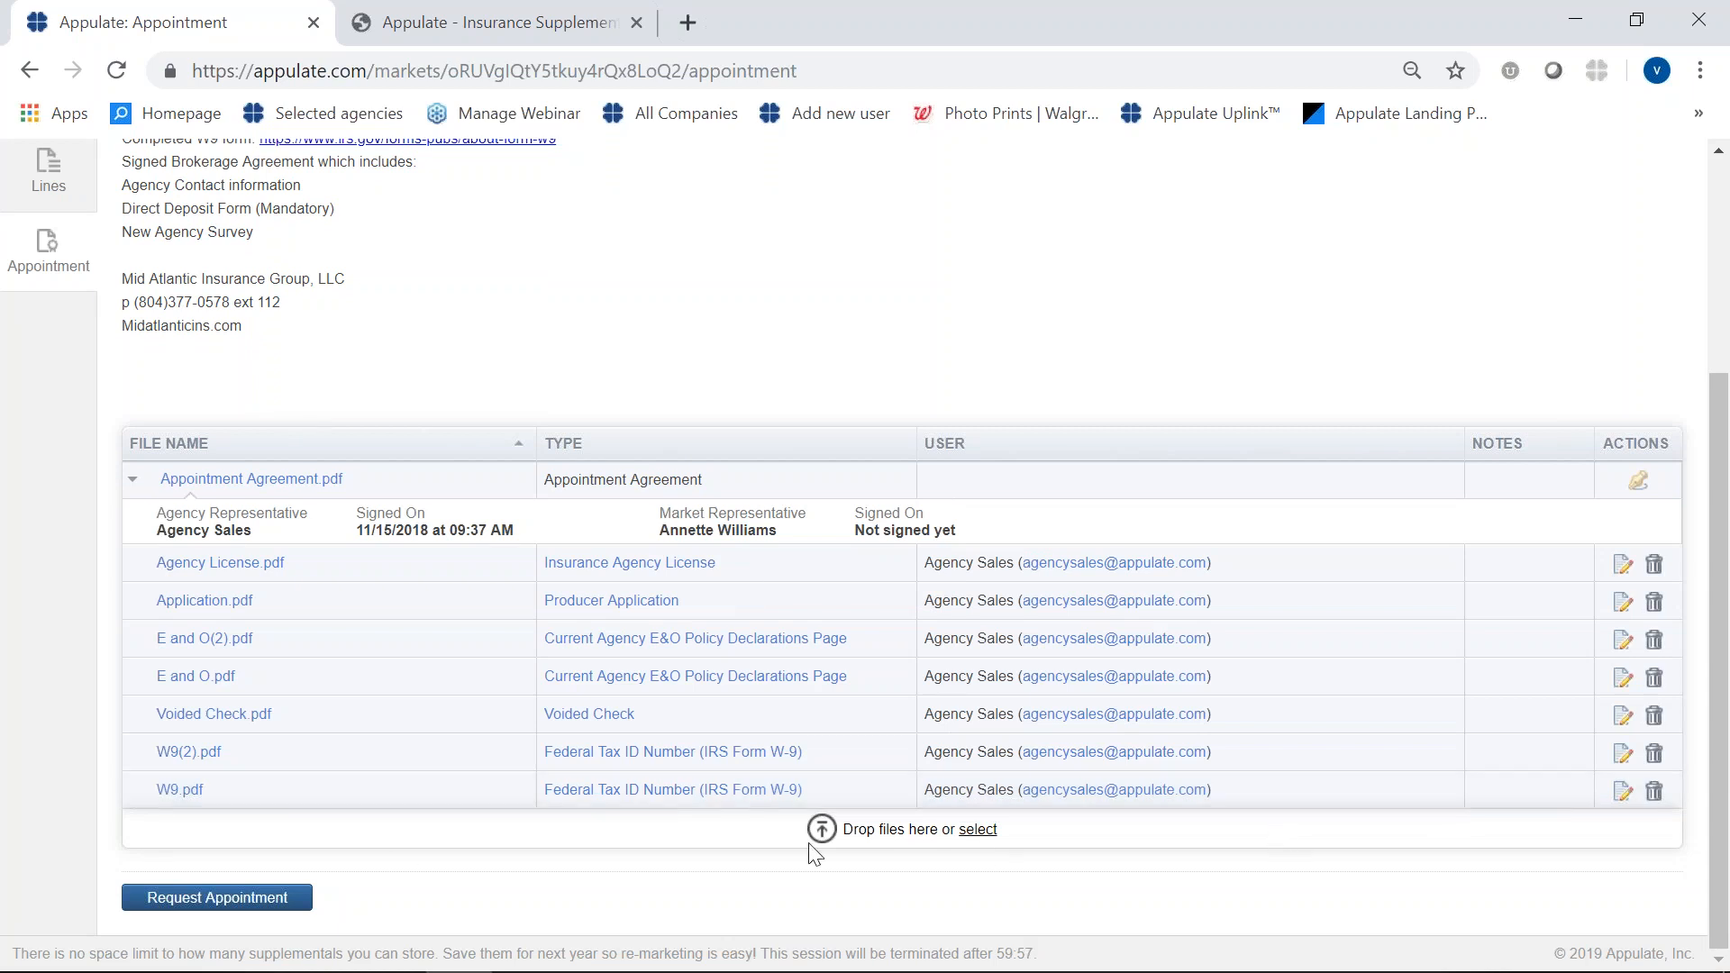
# - Submit the appointment request and reopen Mid Atlantic Construction's Package - Commercial request from the list of all insureds
pyautogui.click(196, 912)
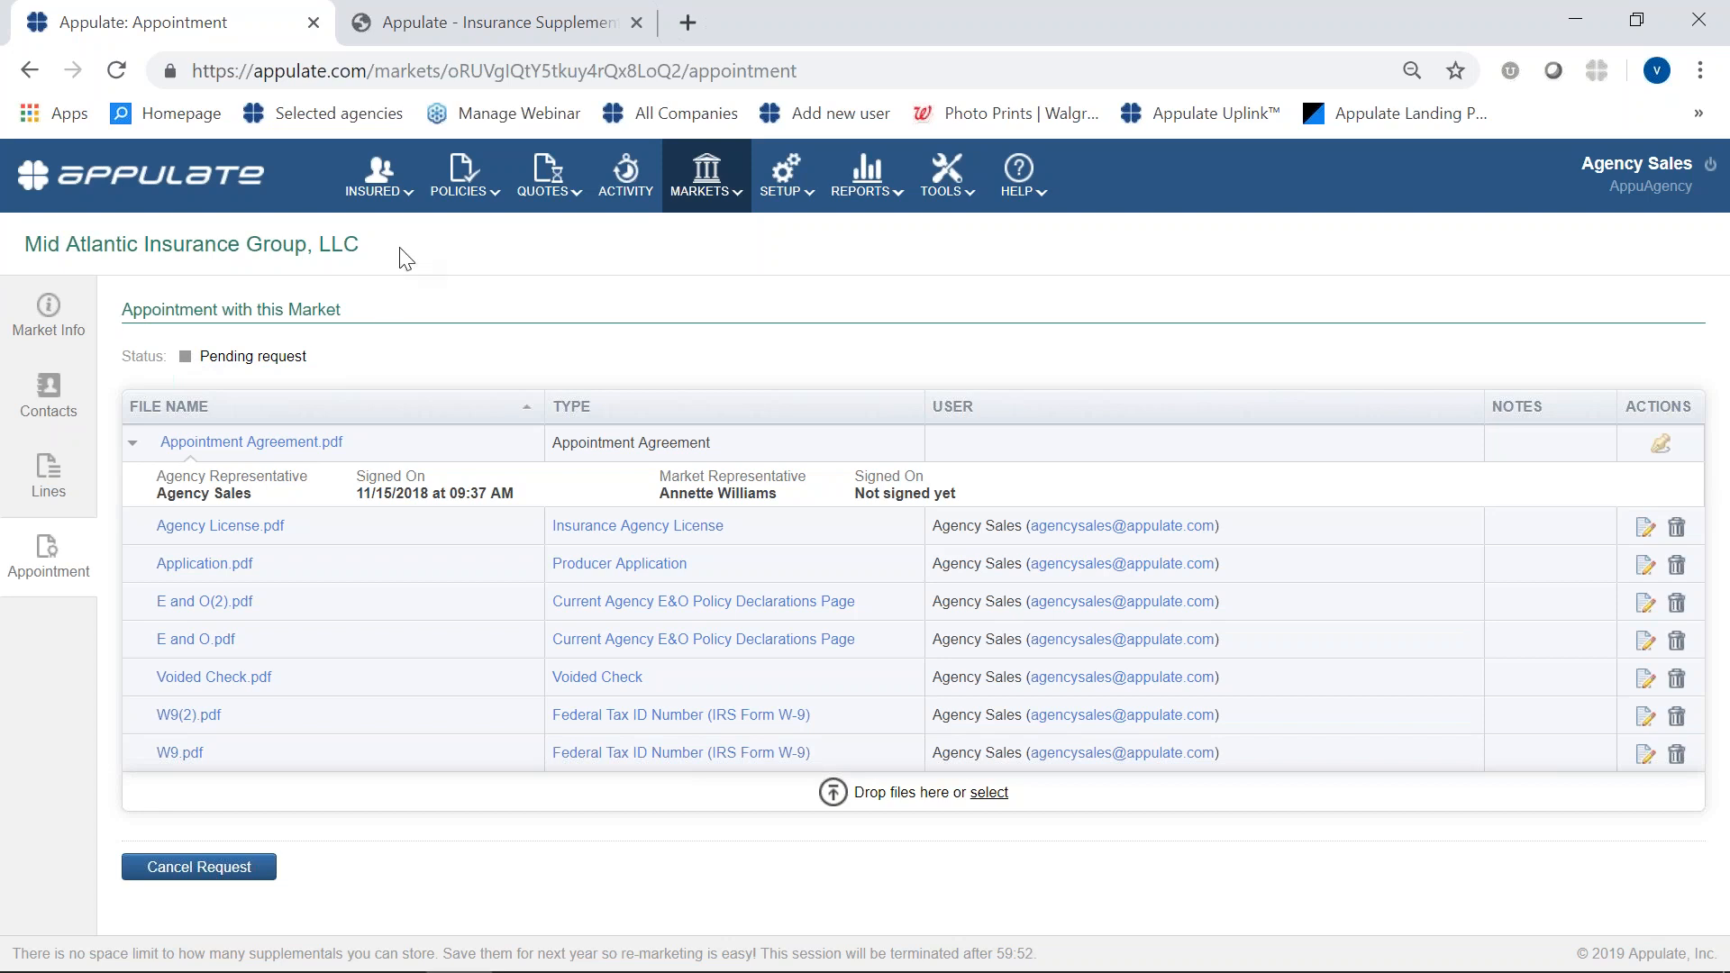
pyautogui.moveTo(377, 200)
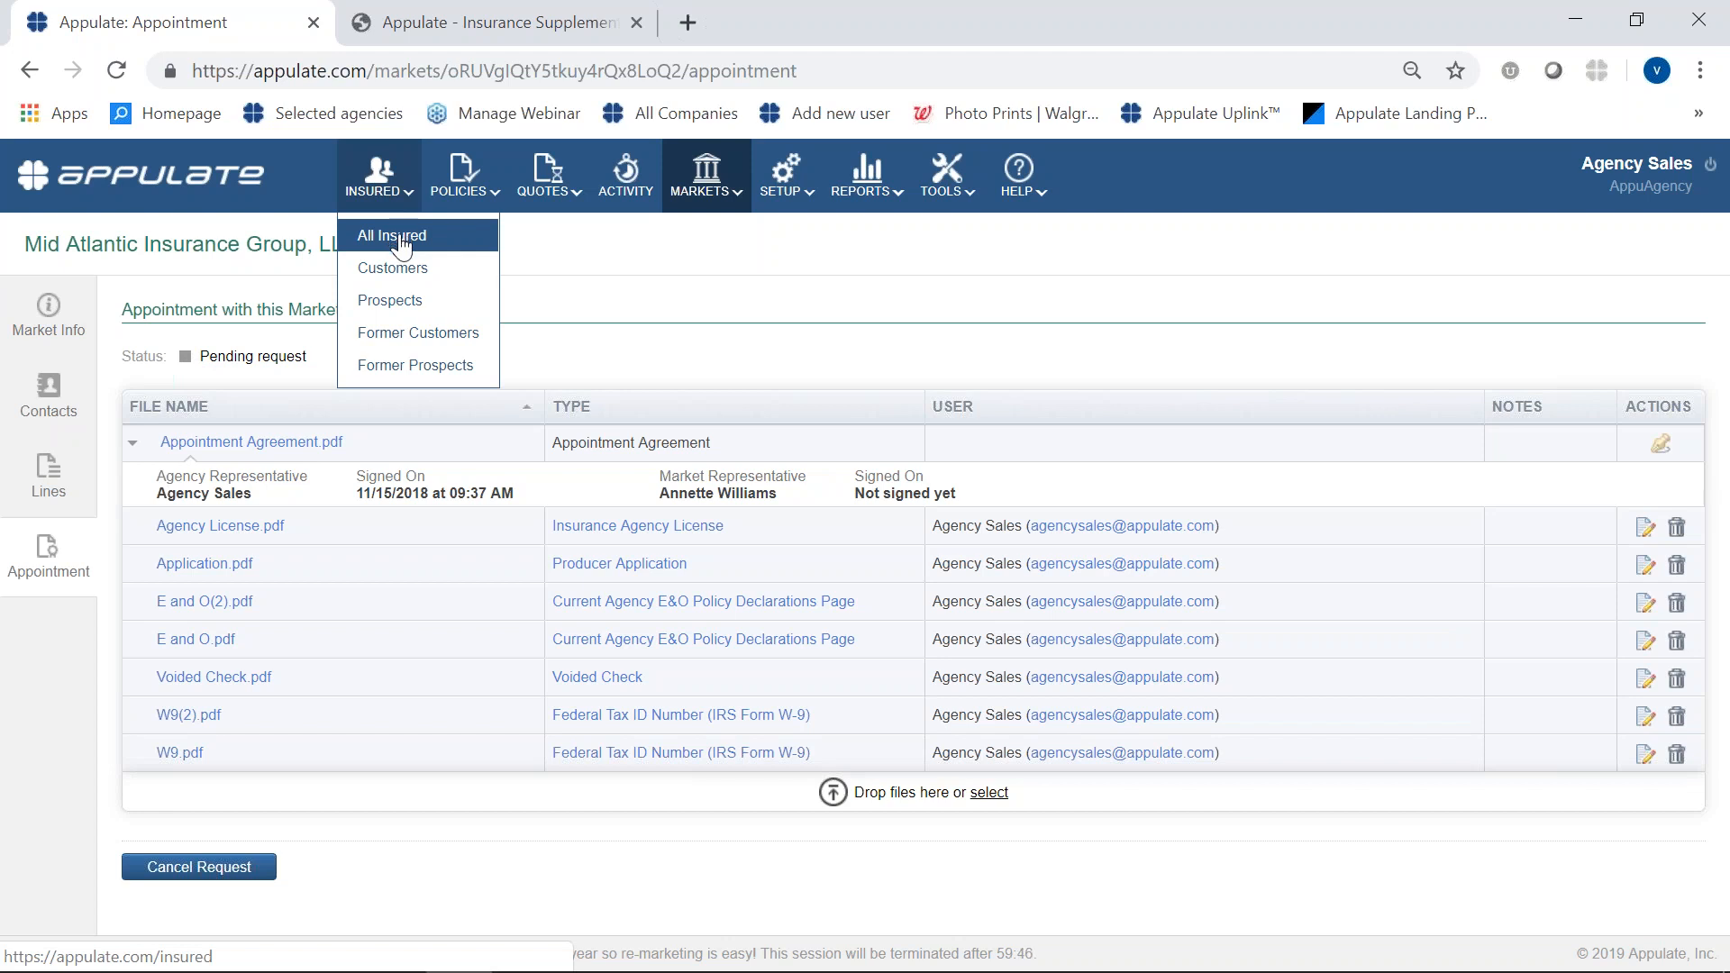
pyautogui.click(401, 239)
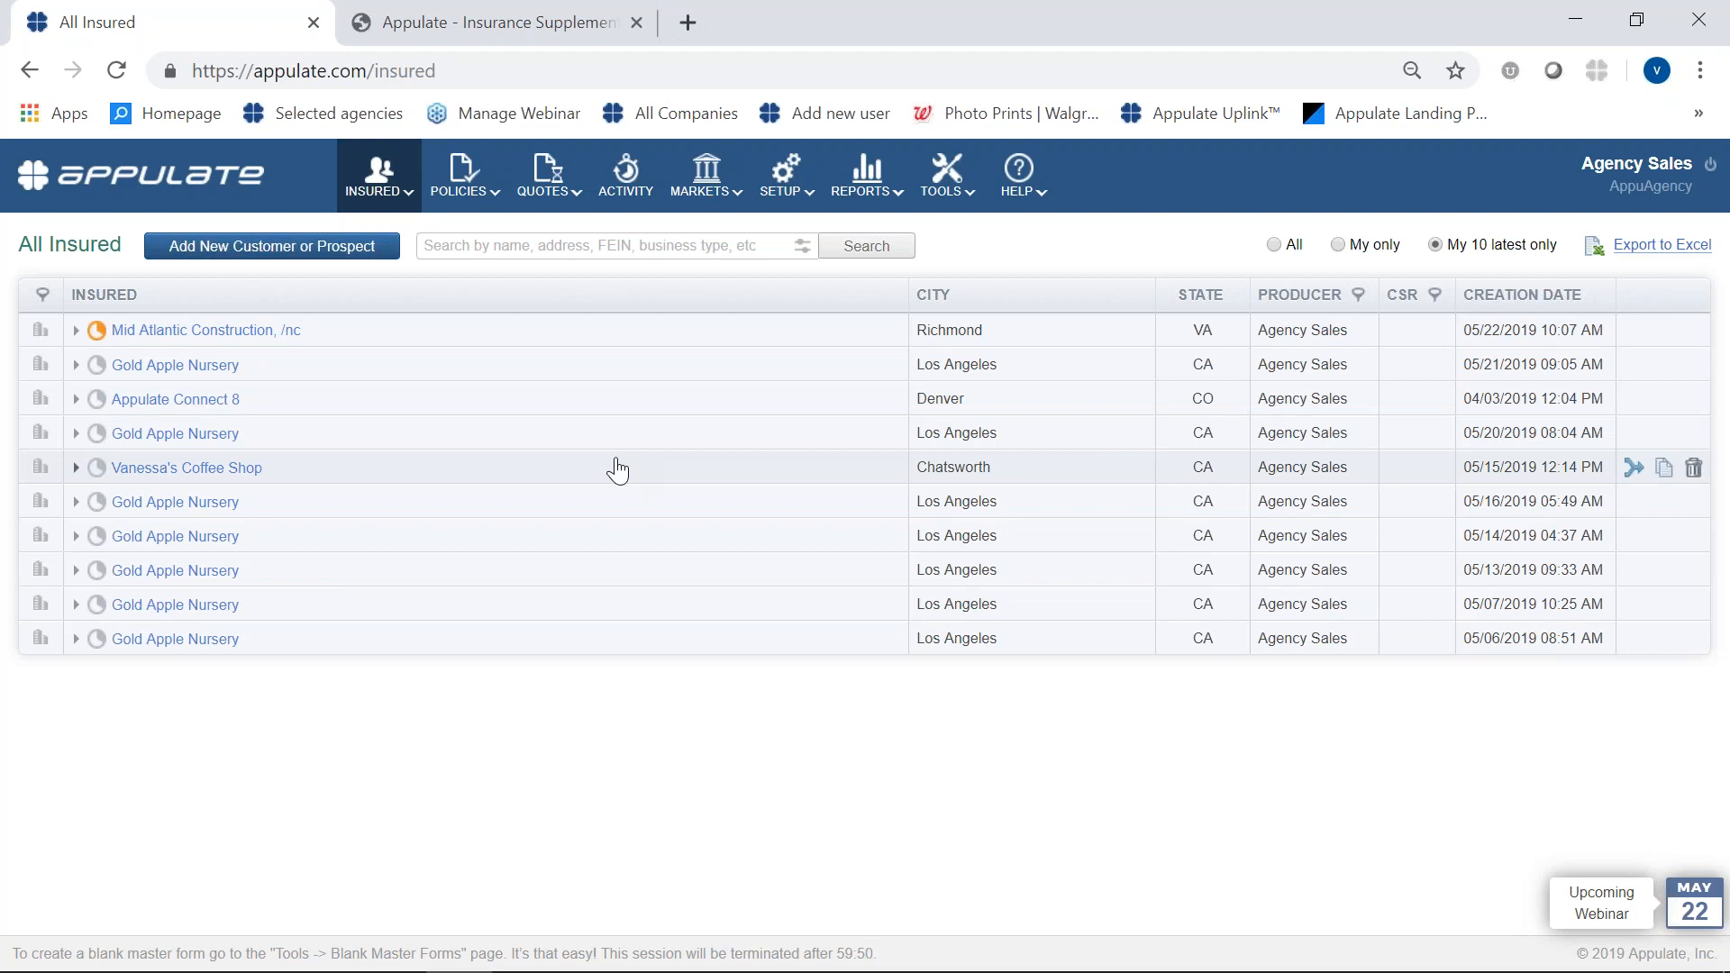
pyautogui.click(77, 331)
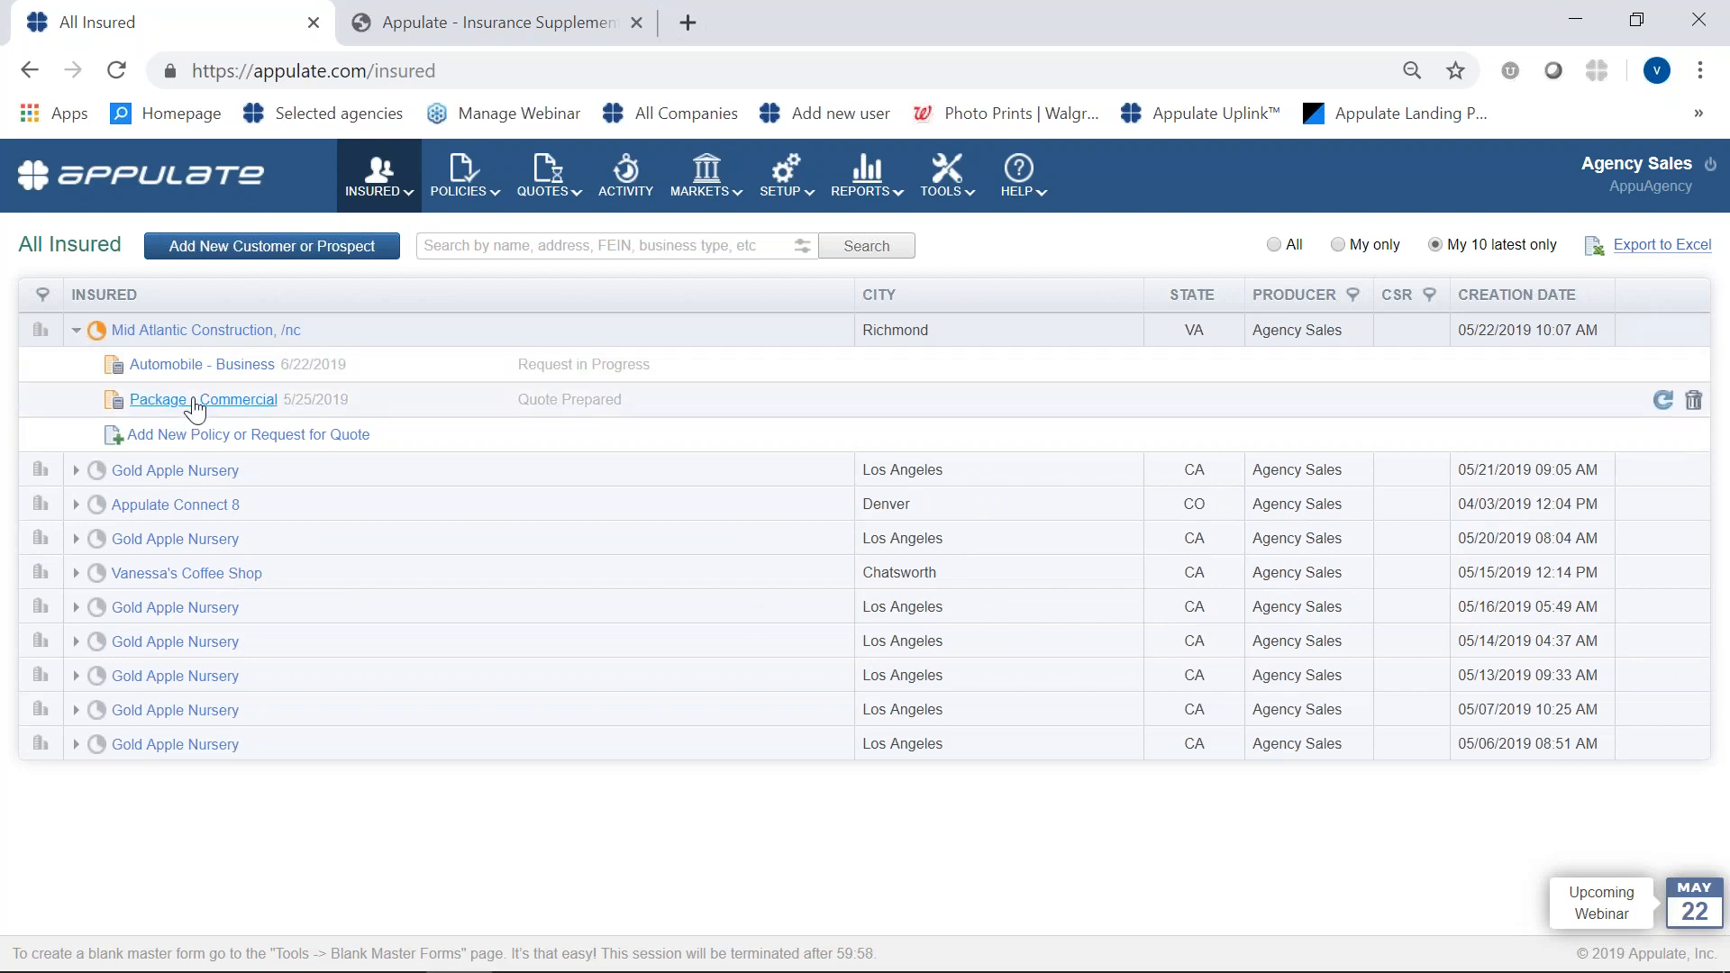
pyautogui.click(157, 400)
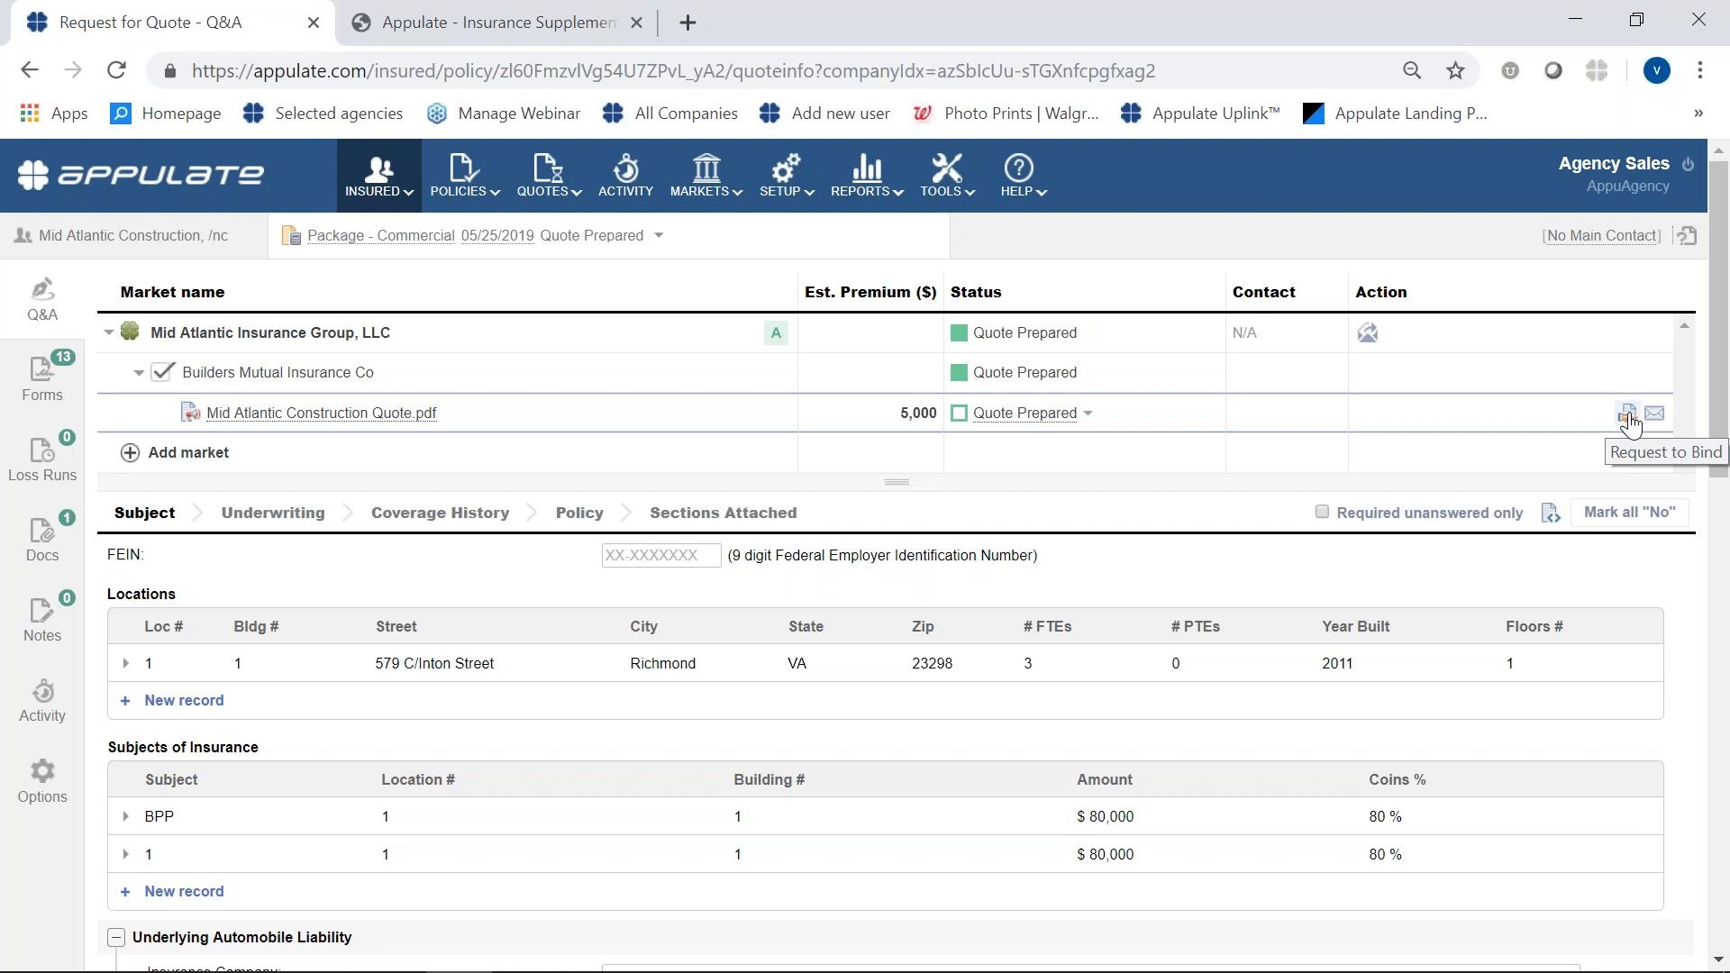
# - Start the quote's bind request and send the ACORD 125 form for signature with Myself as producer and no applicant selected
pyautogui.click(1628, 415)
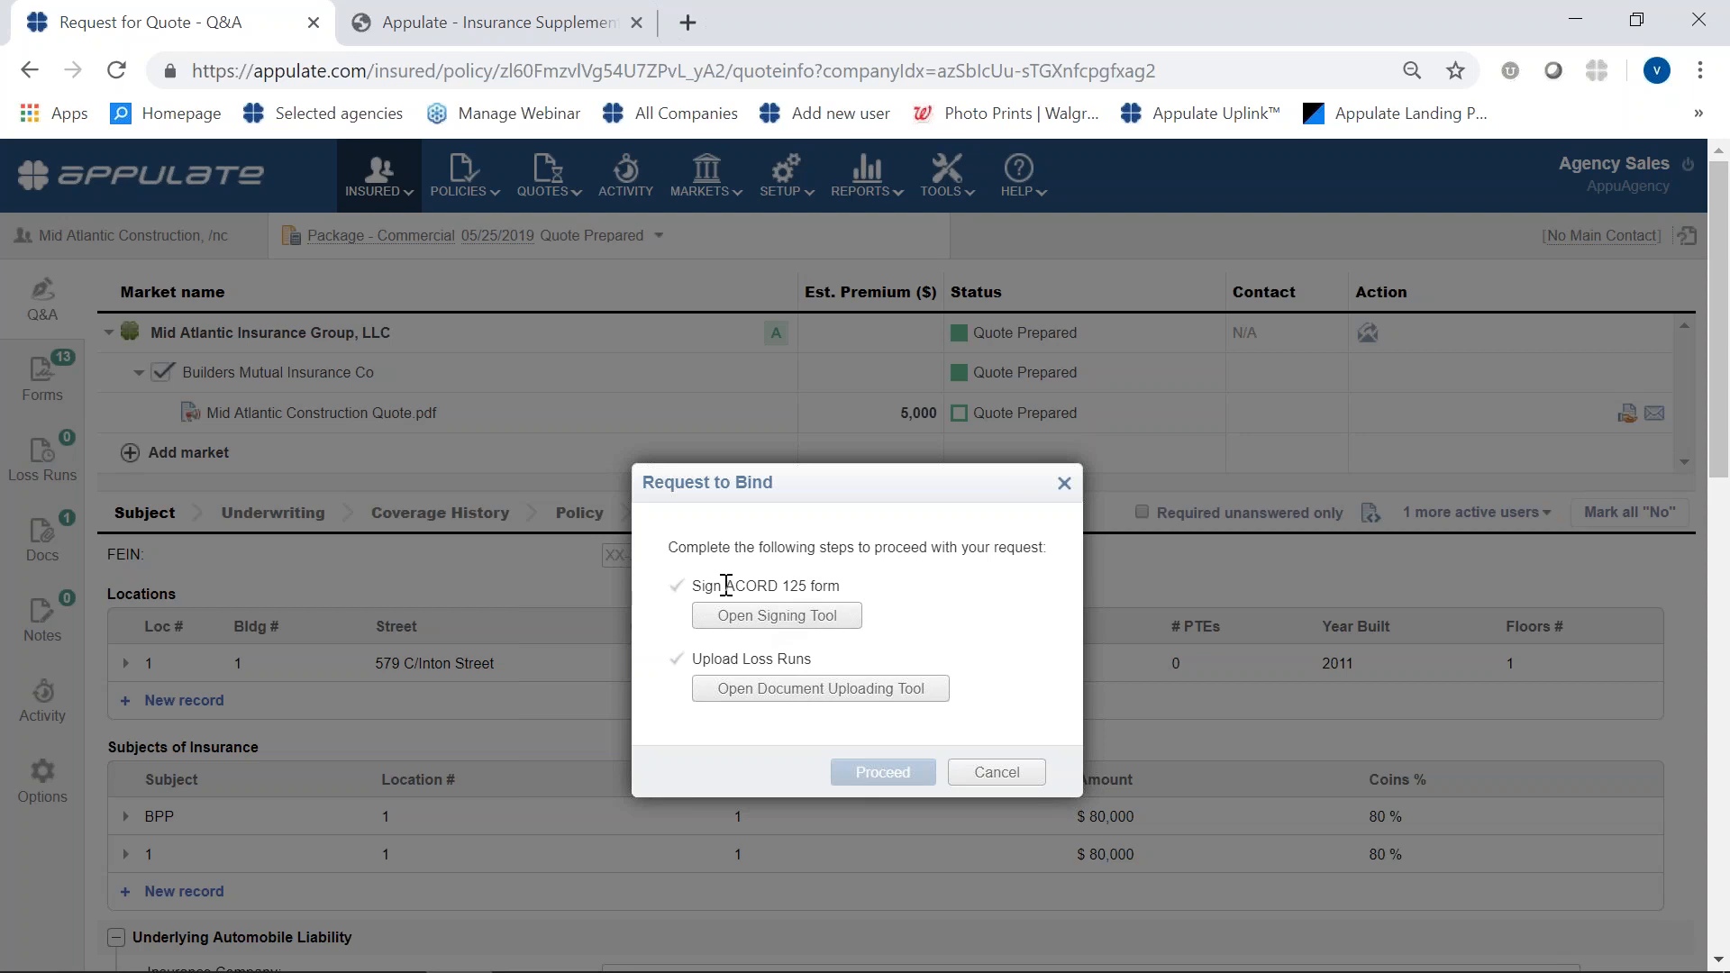
pyautogui.click(758, 617)
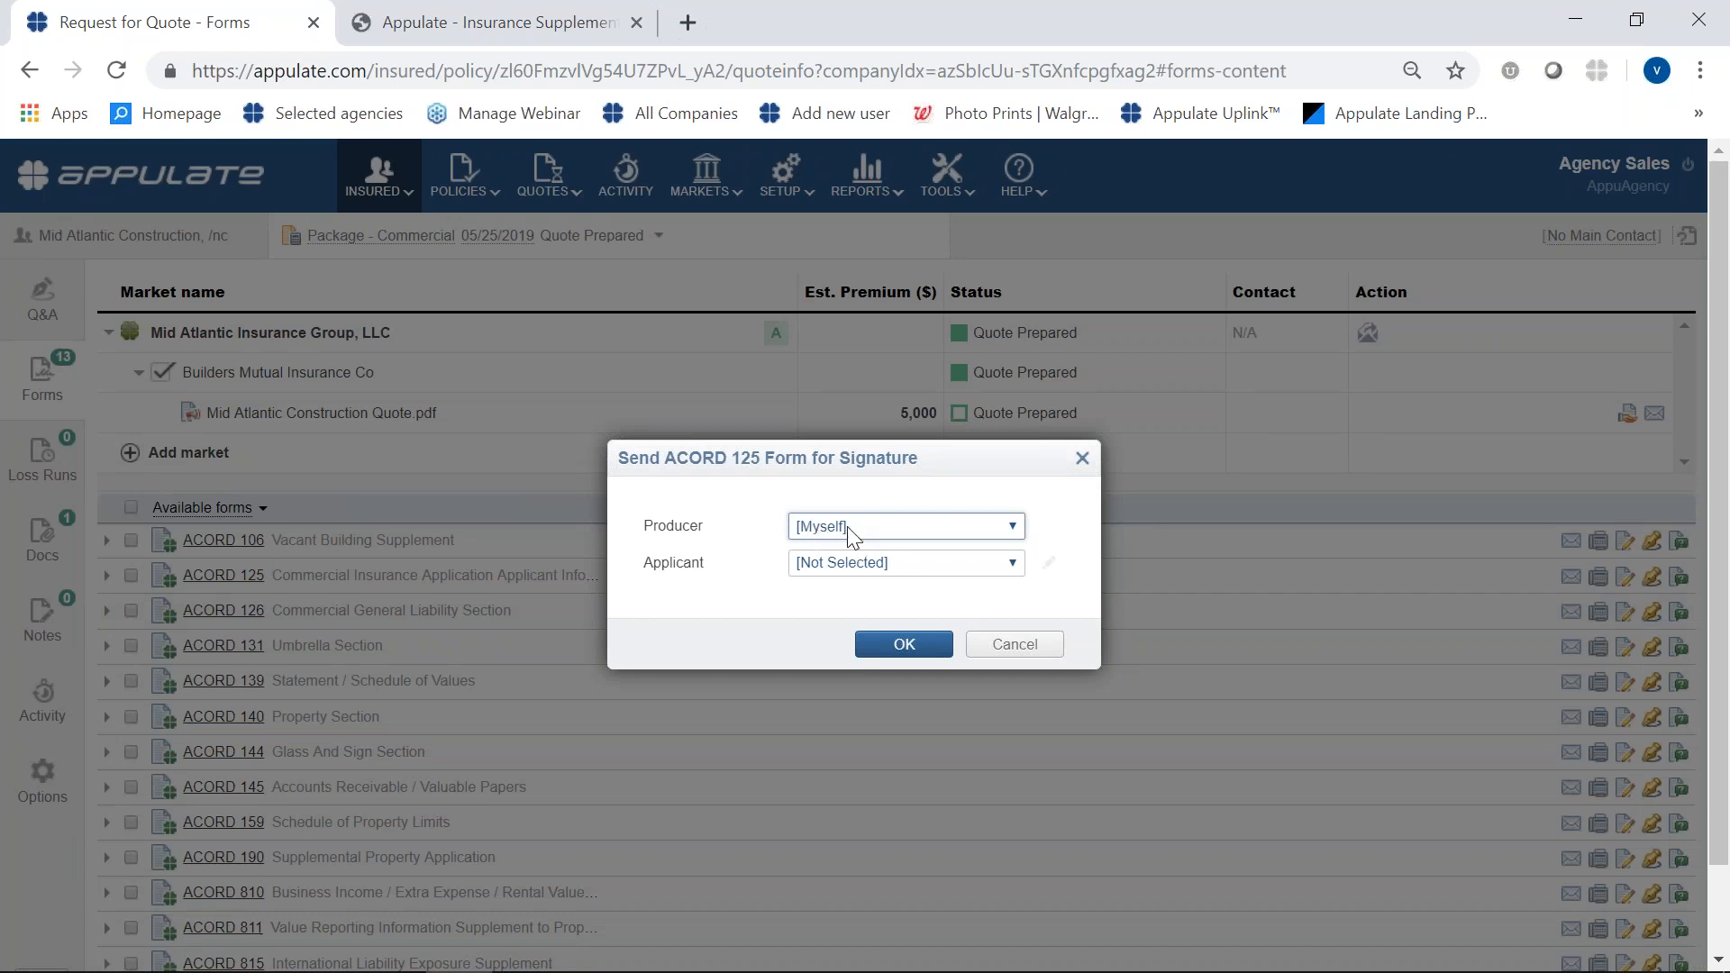
pyautogui.click(1012, 527)
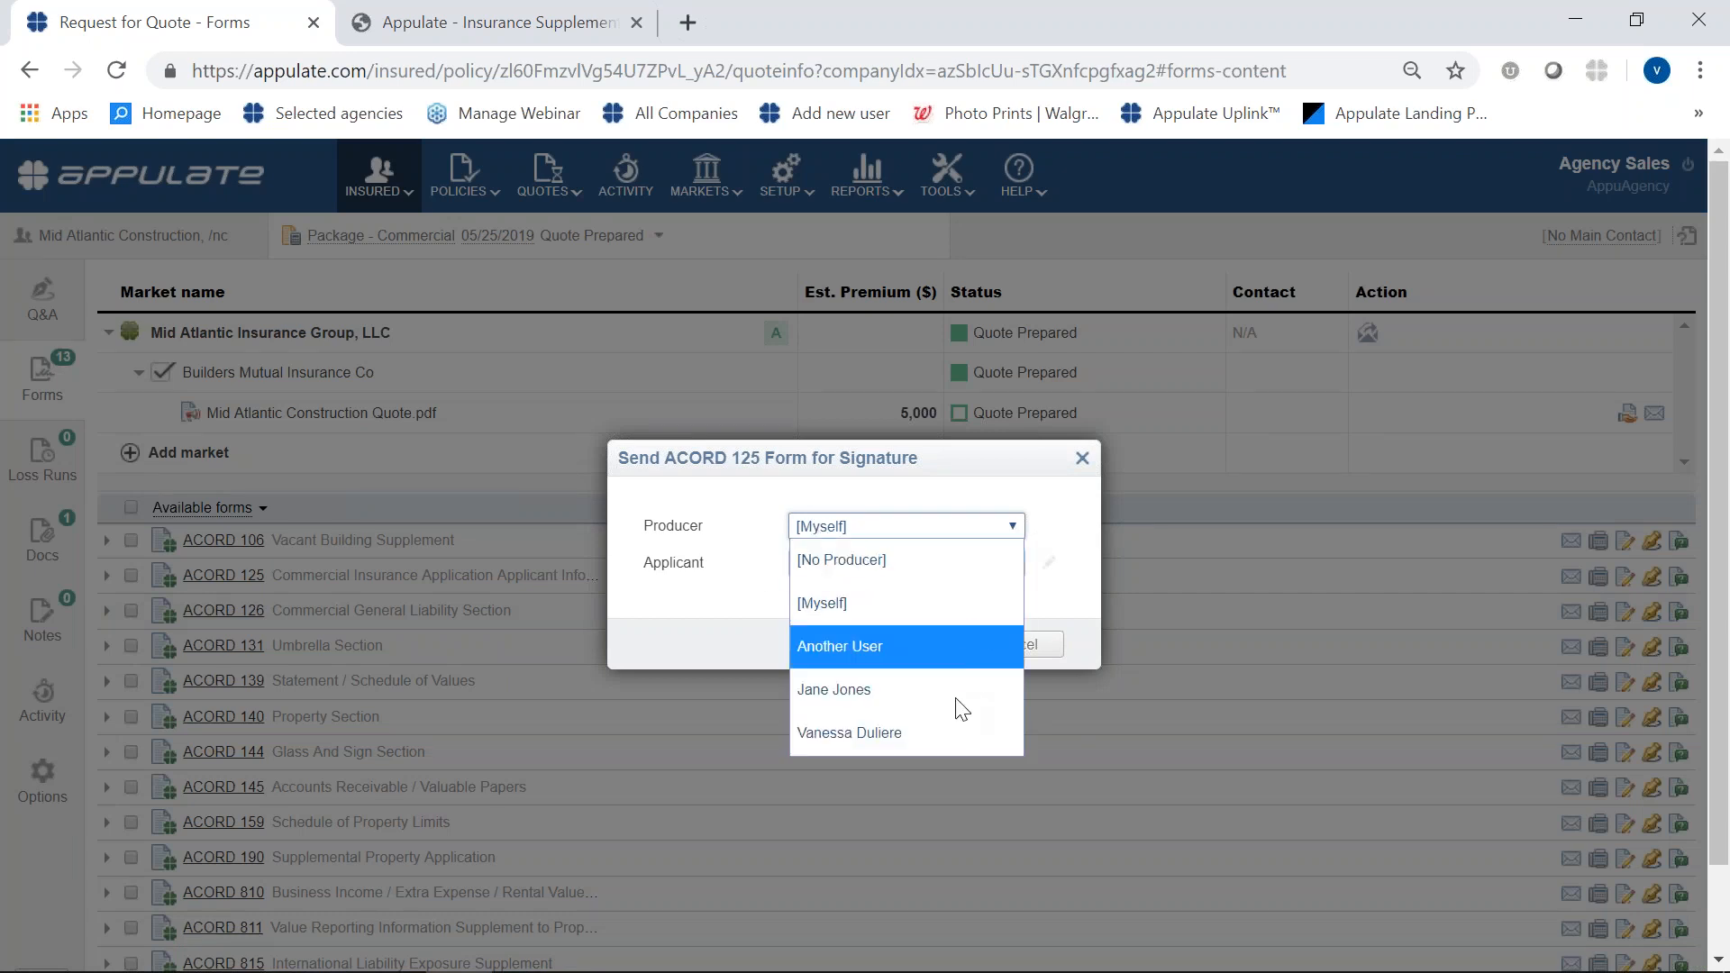
pyautogui.click(1080, 574)
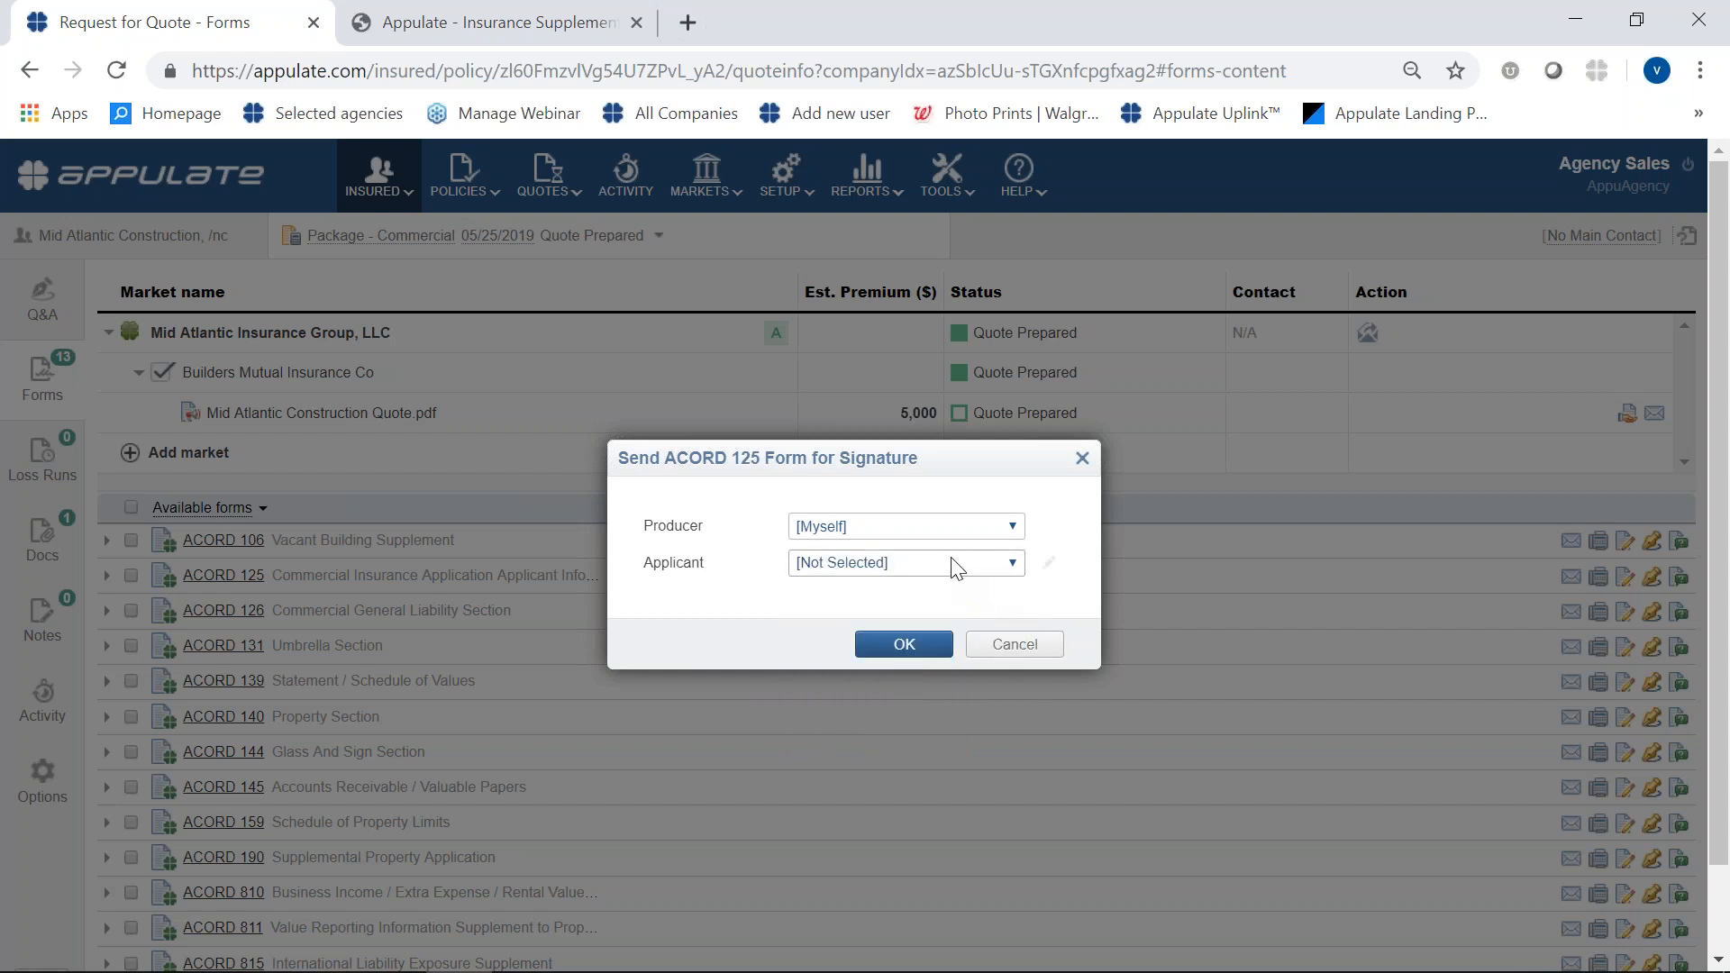
pyautogui.click(903, 645)
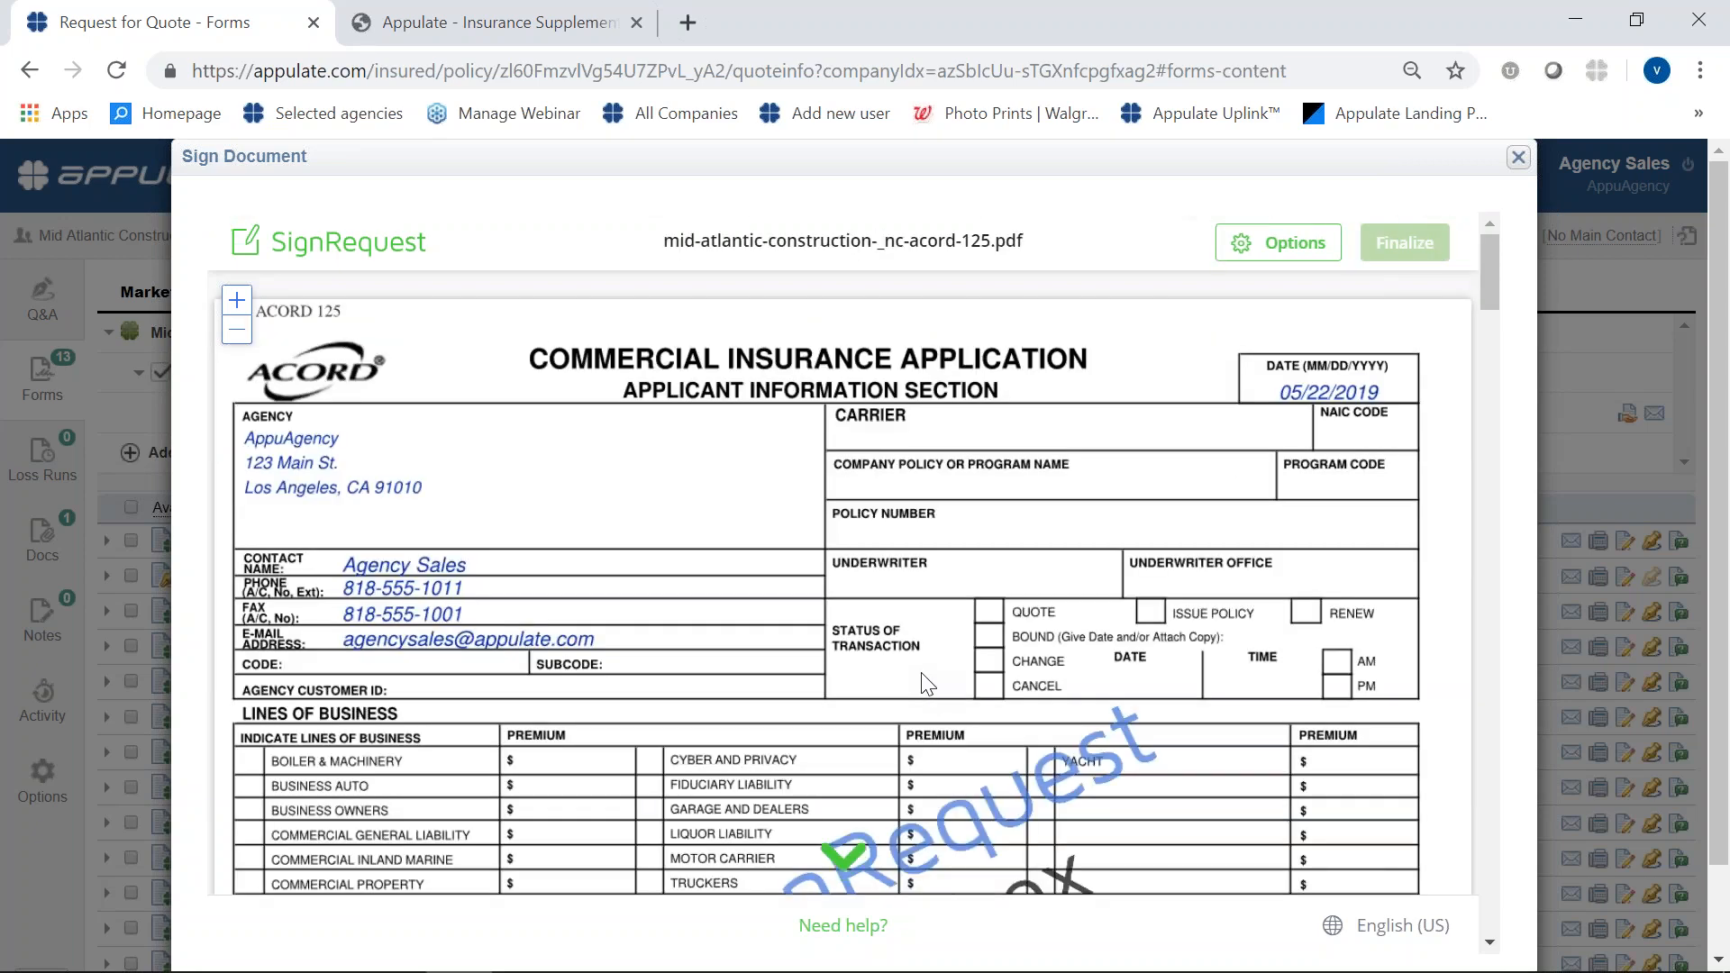
# - Insert a typed signature with the producer's full name, in the first style, in the ACORD 125 Producer's Signature field
pyautogui.scroll(-8, 1086, 680)
pyautogui.scroll(-20, 1104, 683)
pyautogui.scroll(-20, 1103, 689)
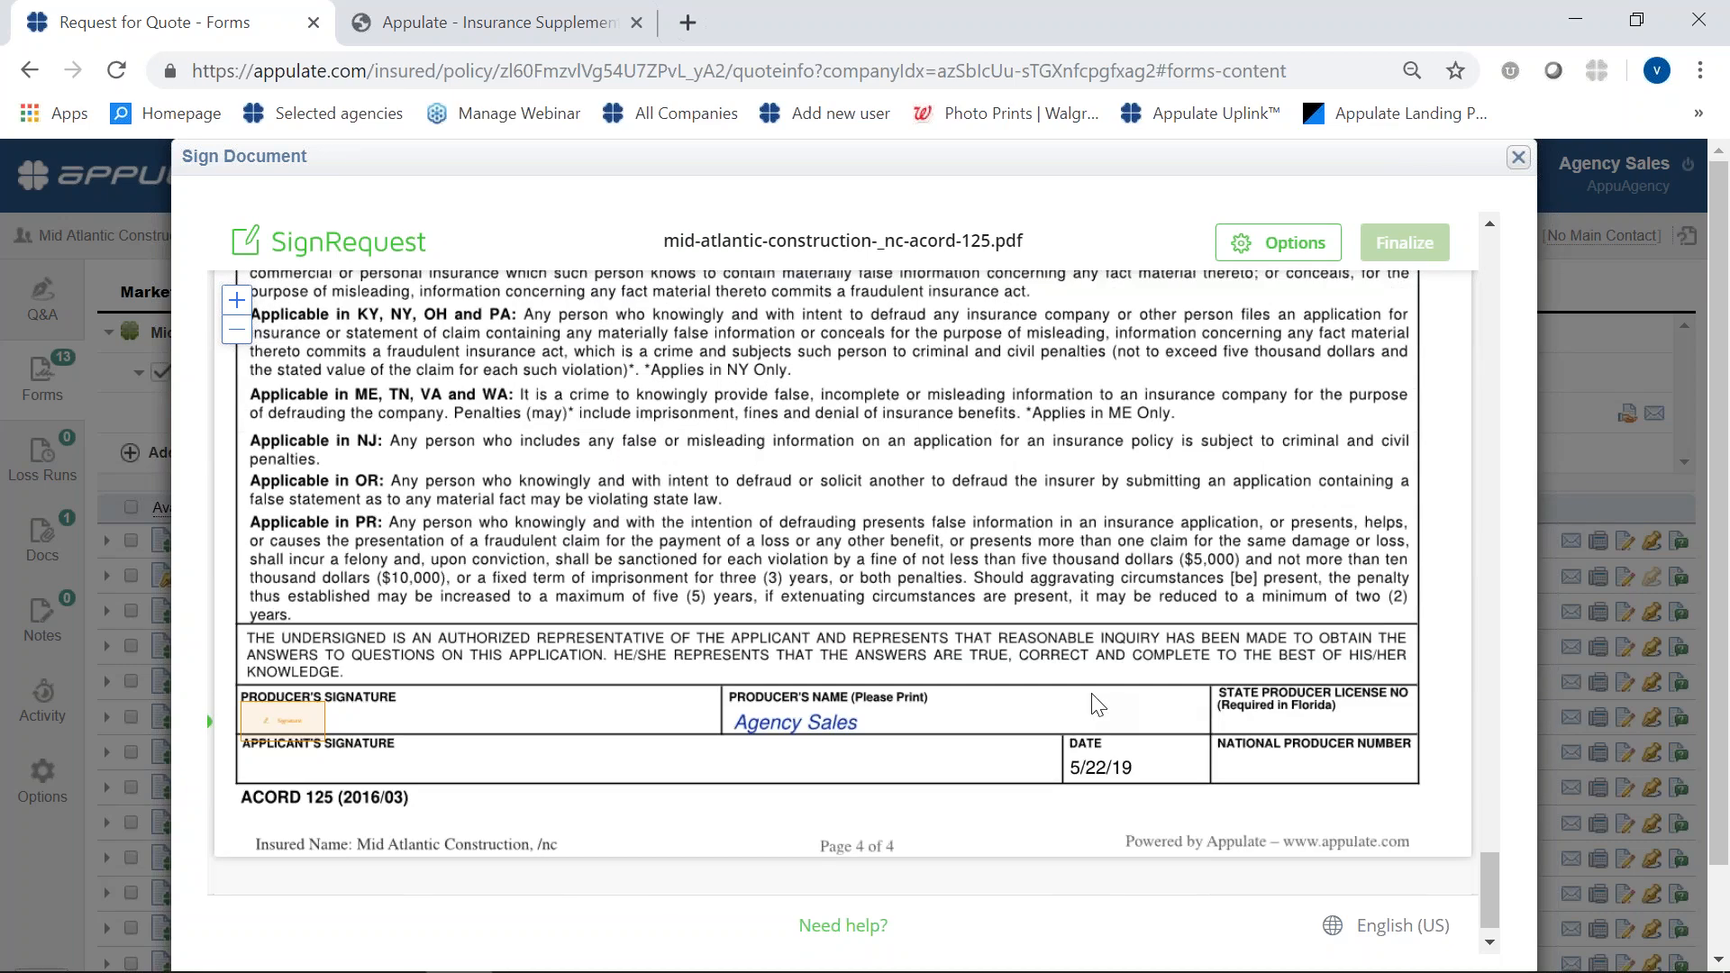
pyautogui.click(300, 726)
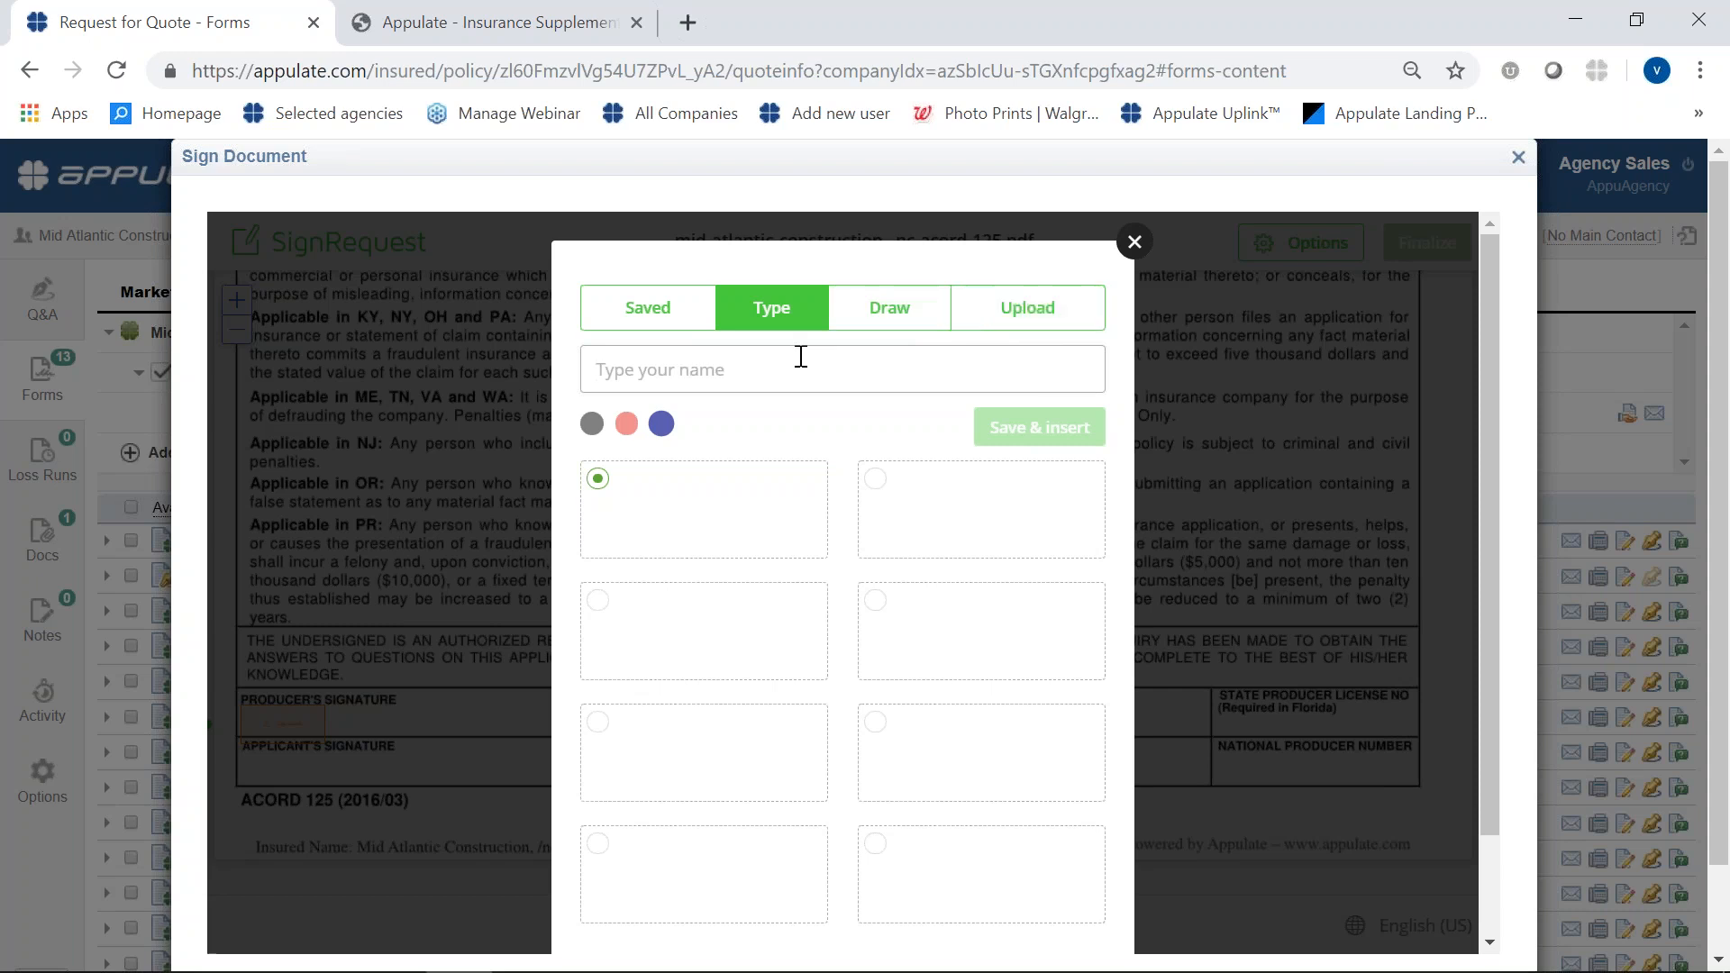
pyautogui.press('capslock')
pyautogui.write('Sue')
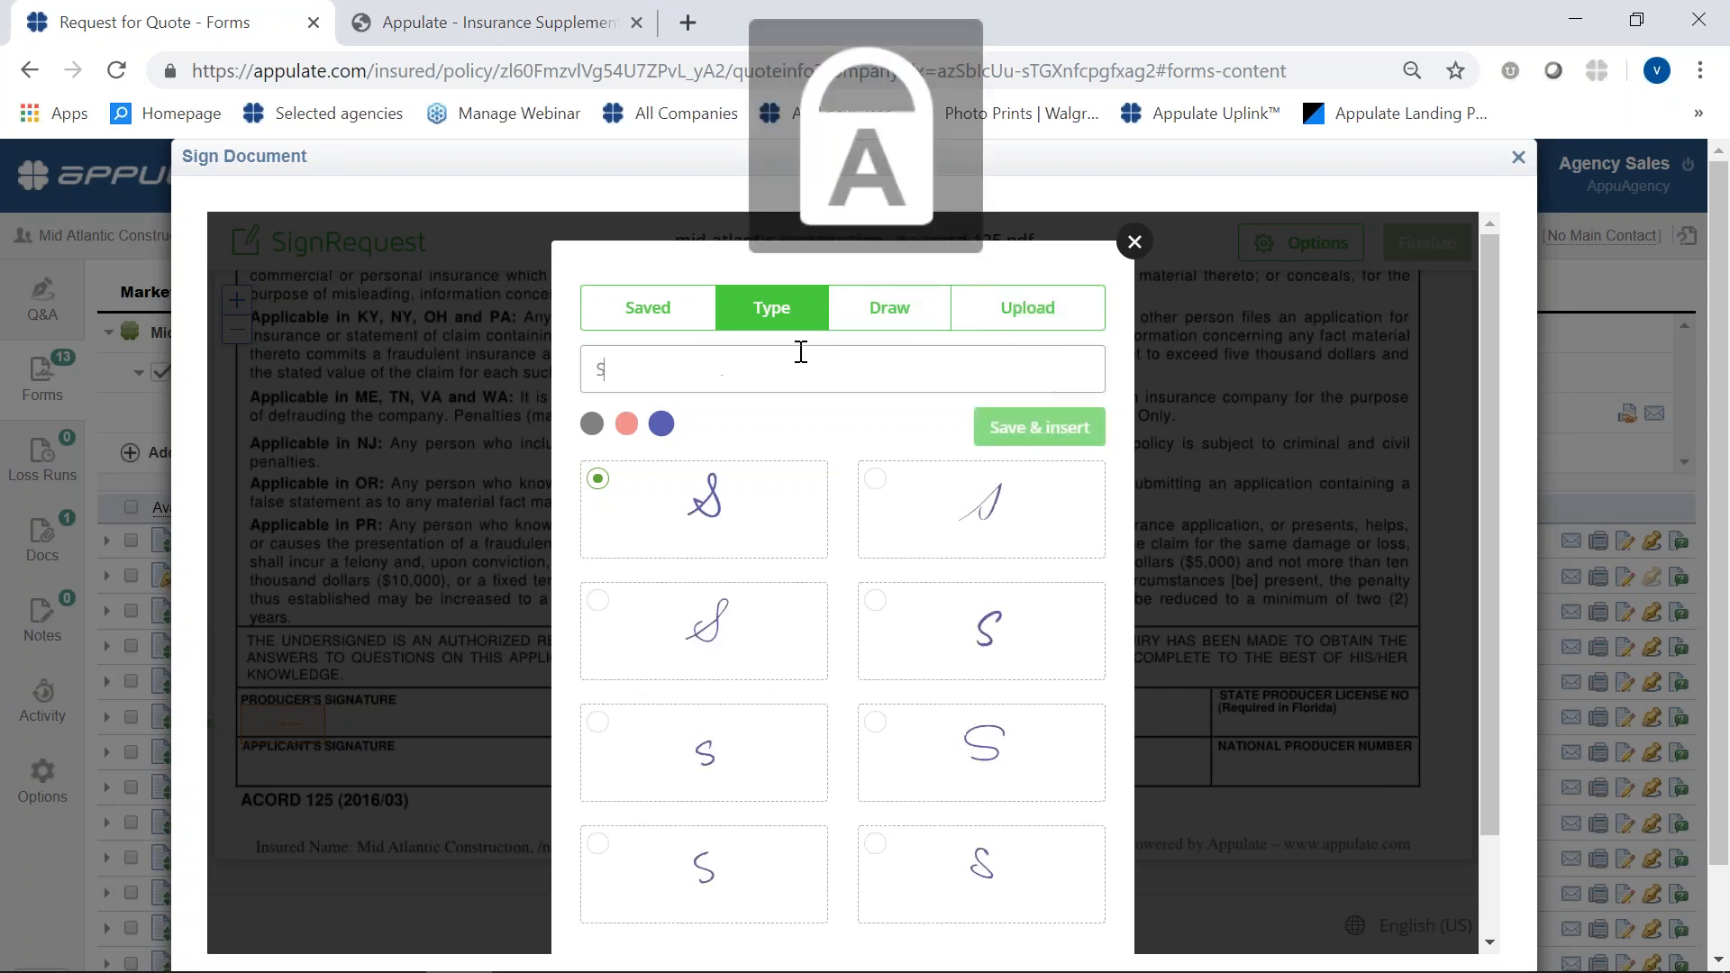
pyautogui.press('capslock')
pyautogui.write('ue')
pyautogui.press('capslock')
pyautogui.write('S')
pyautogui.press('capslock')
pyautogui.write('mith')
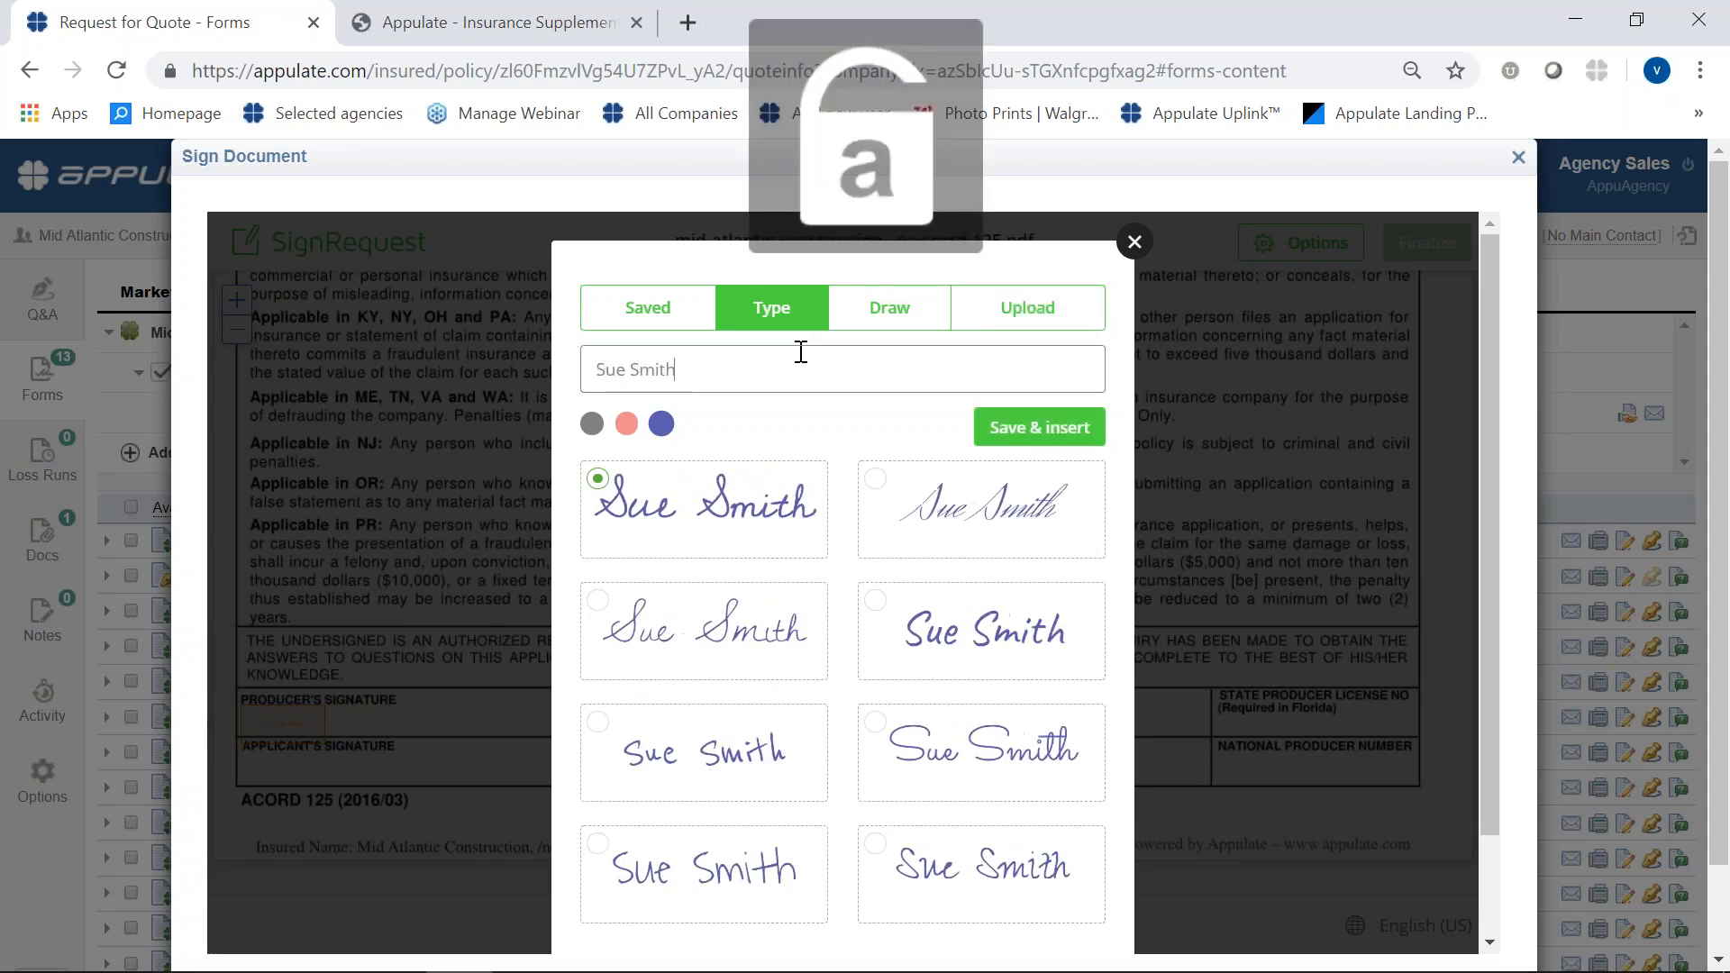
pyautogui.click(1081, 433)
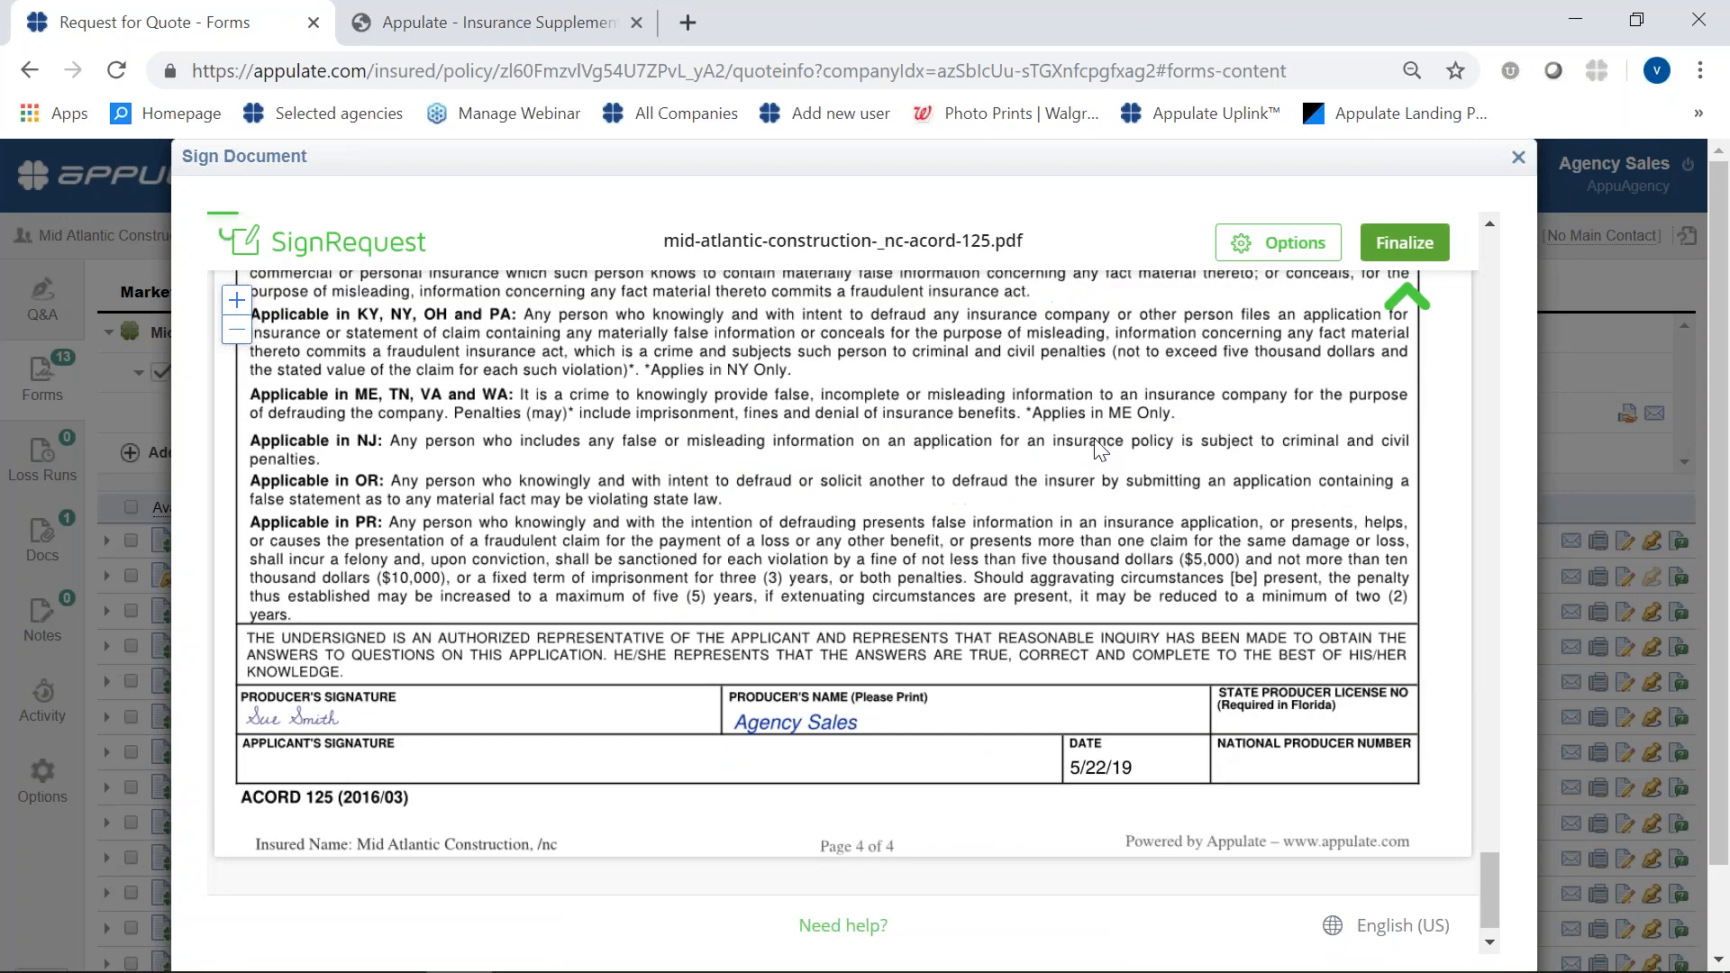
# - Finalize and sign the ACORD 125, agreeing to SignRequest's terms and privacy policy, and close the signing window
pyautogui.click(1417, 261)
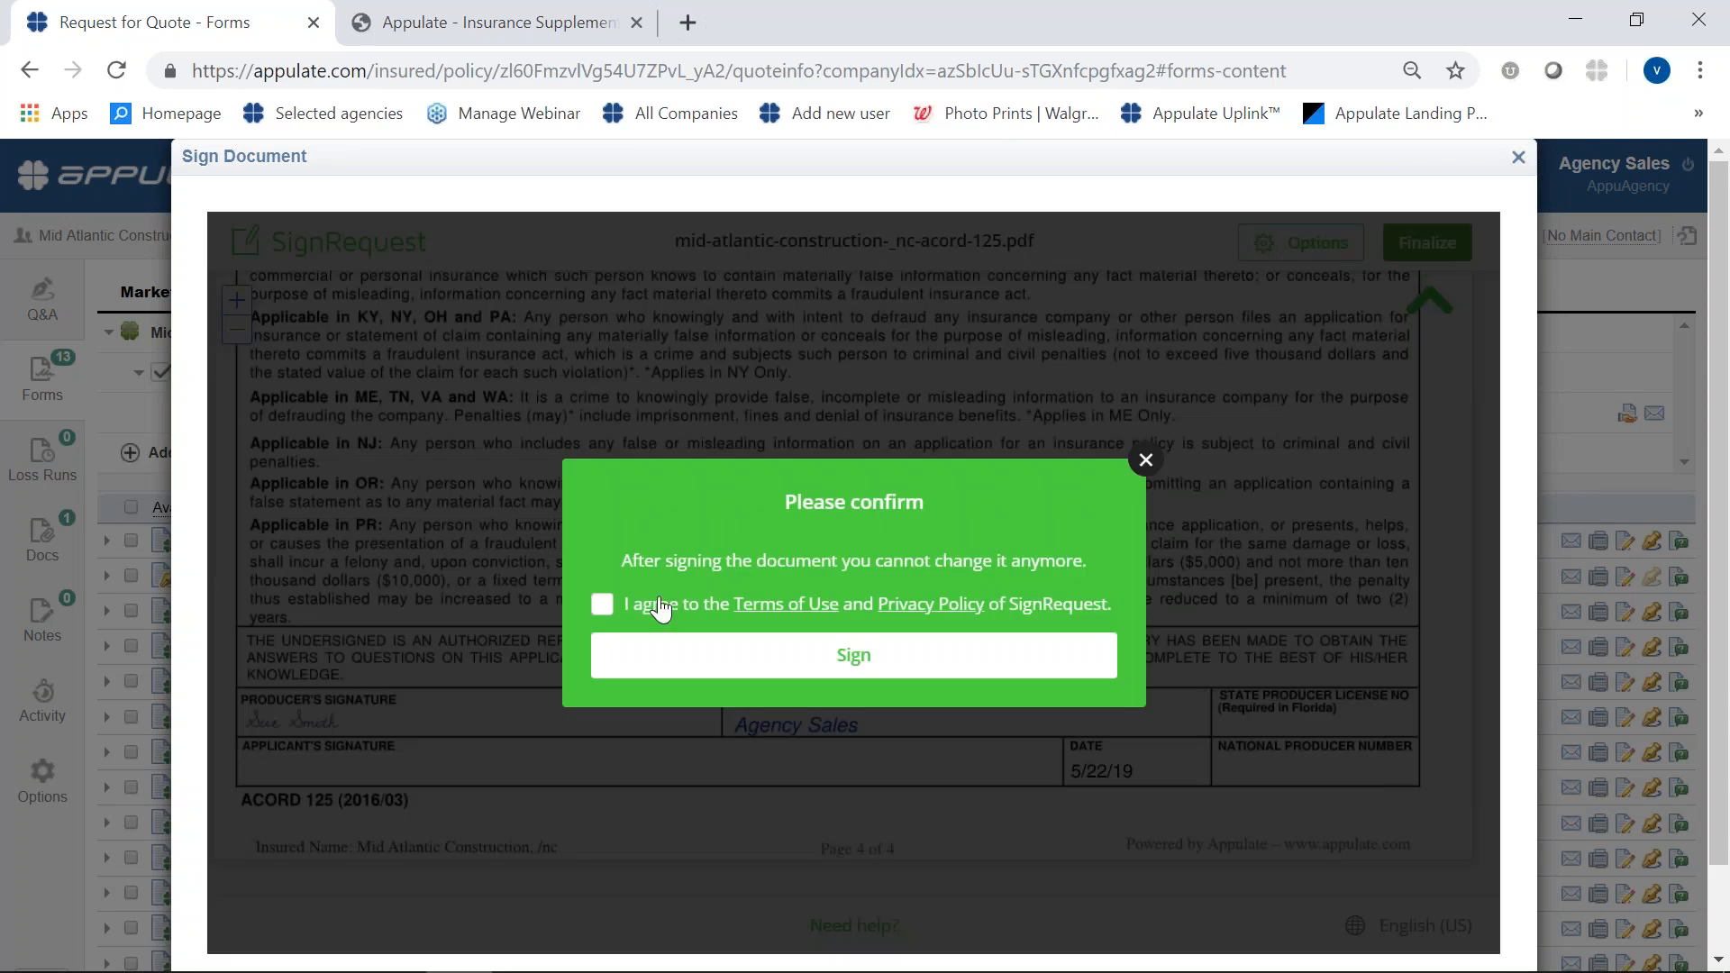
pyautogui.click(601, 604)
pyautogui.click(660, 650)
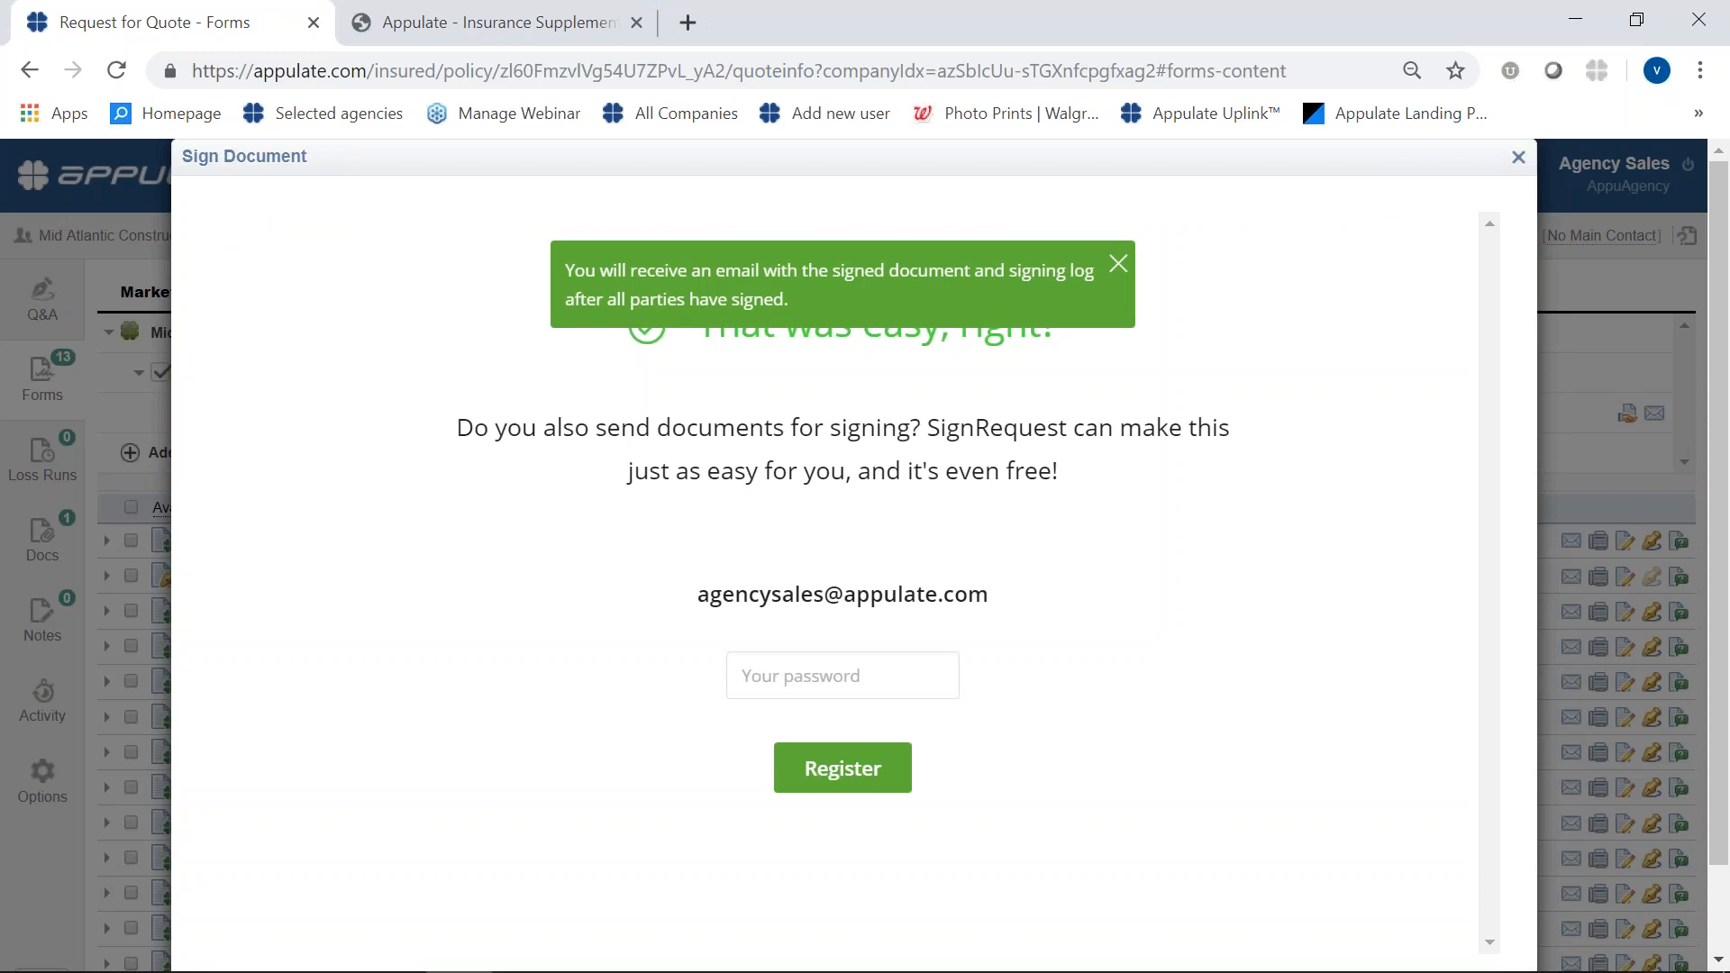
pyautogui.click(1518, 160)
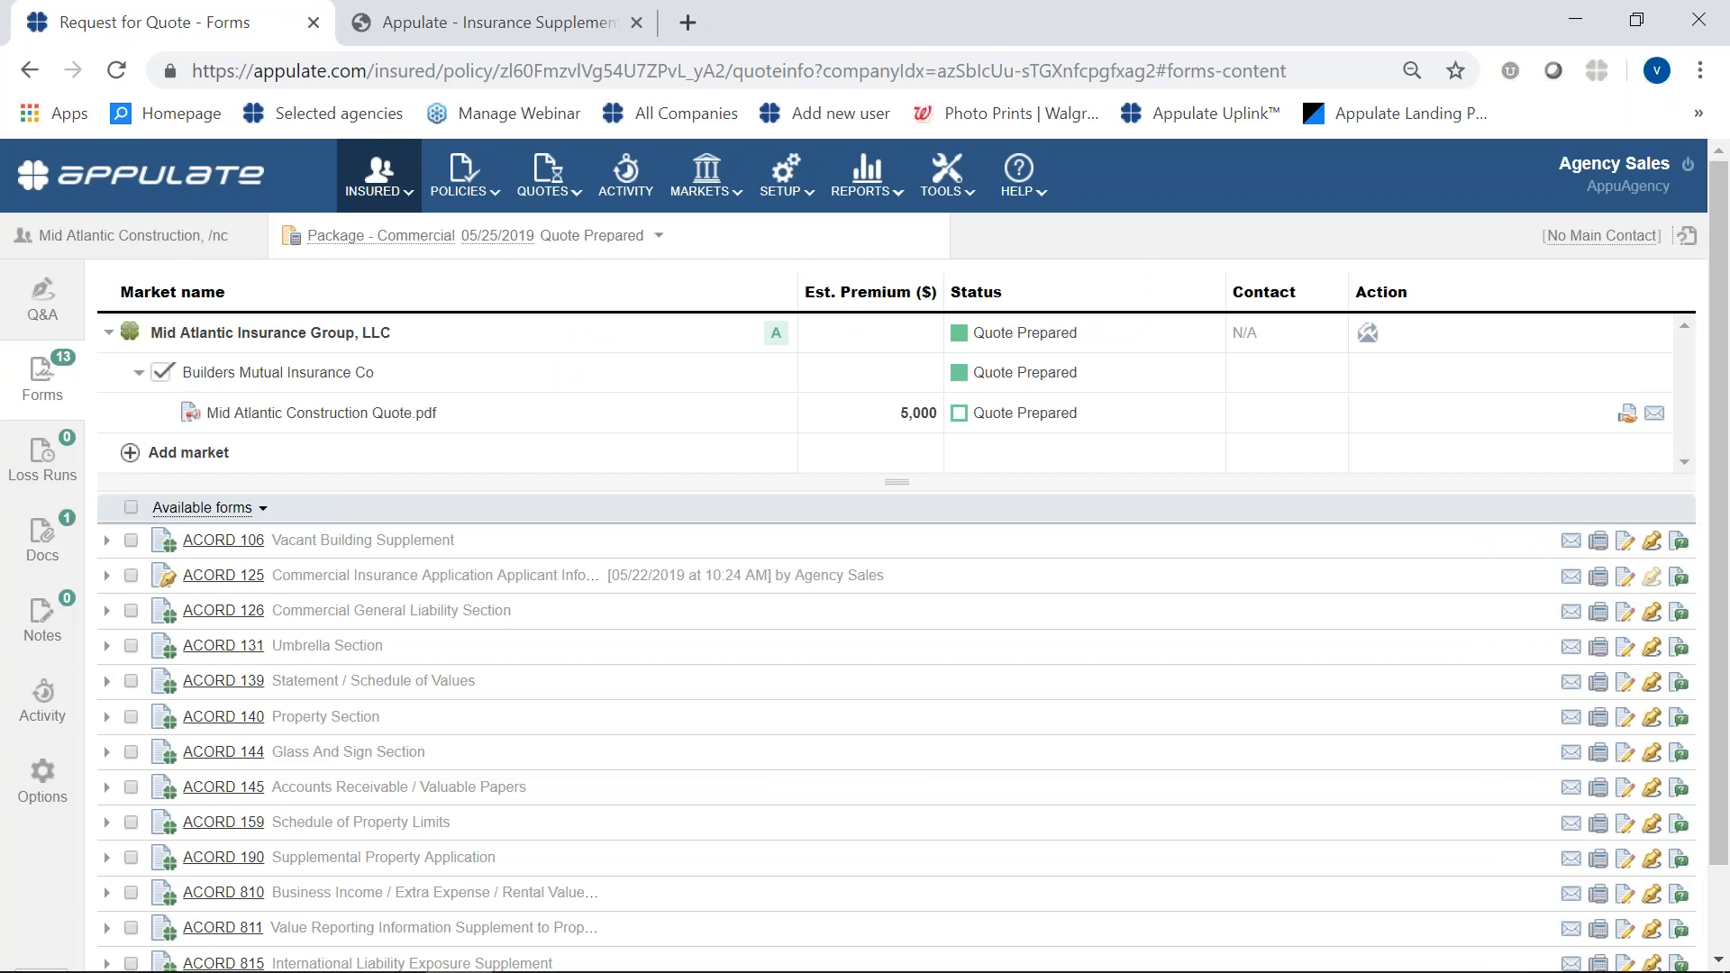
# - Go to the bind request's loss runs and save Agoura West with its policy number as the 2018 market in the insurance history
pyautogui.click(1627, 416)
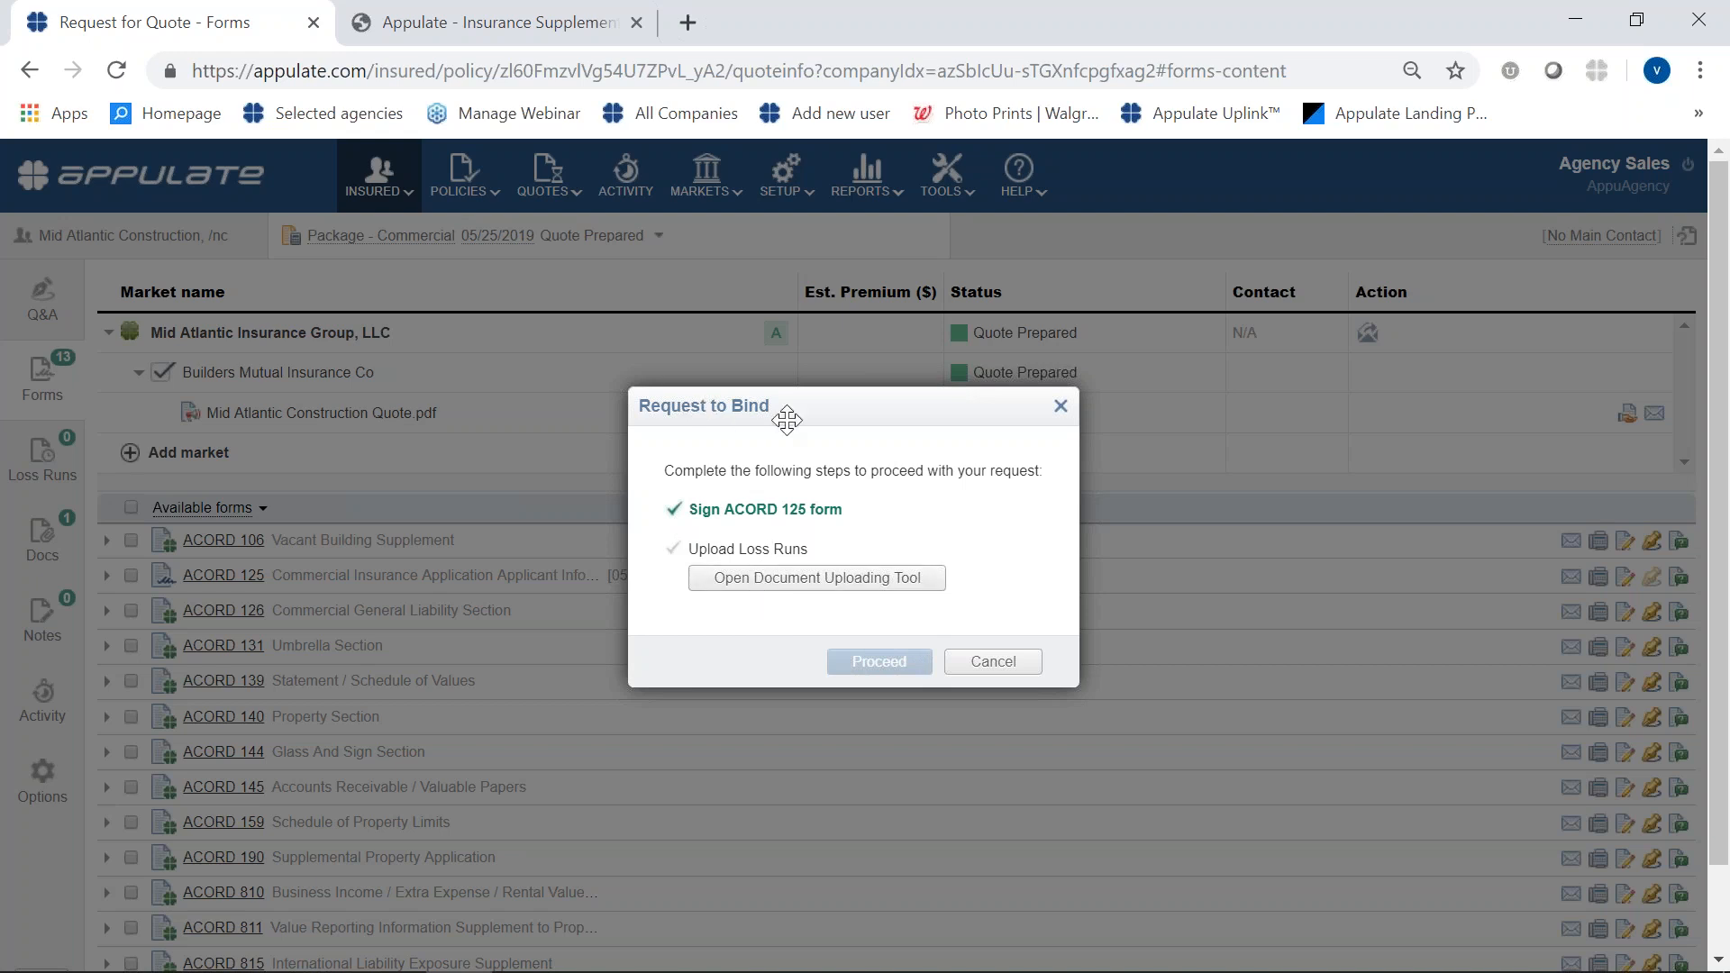
pyautogui.click(773, 583)
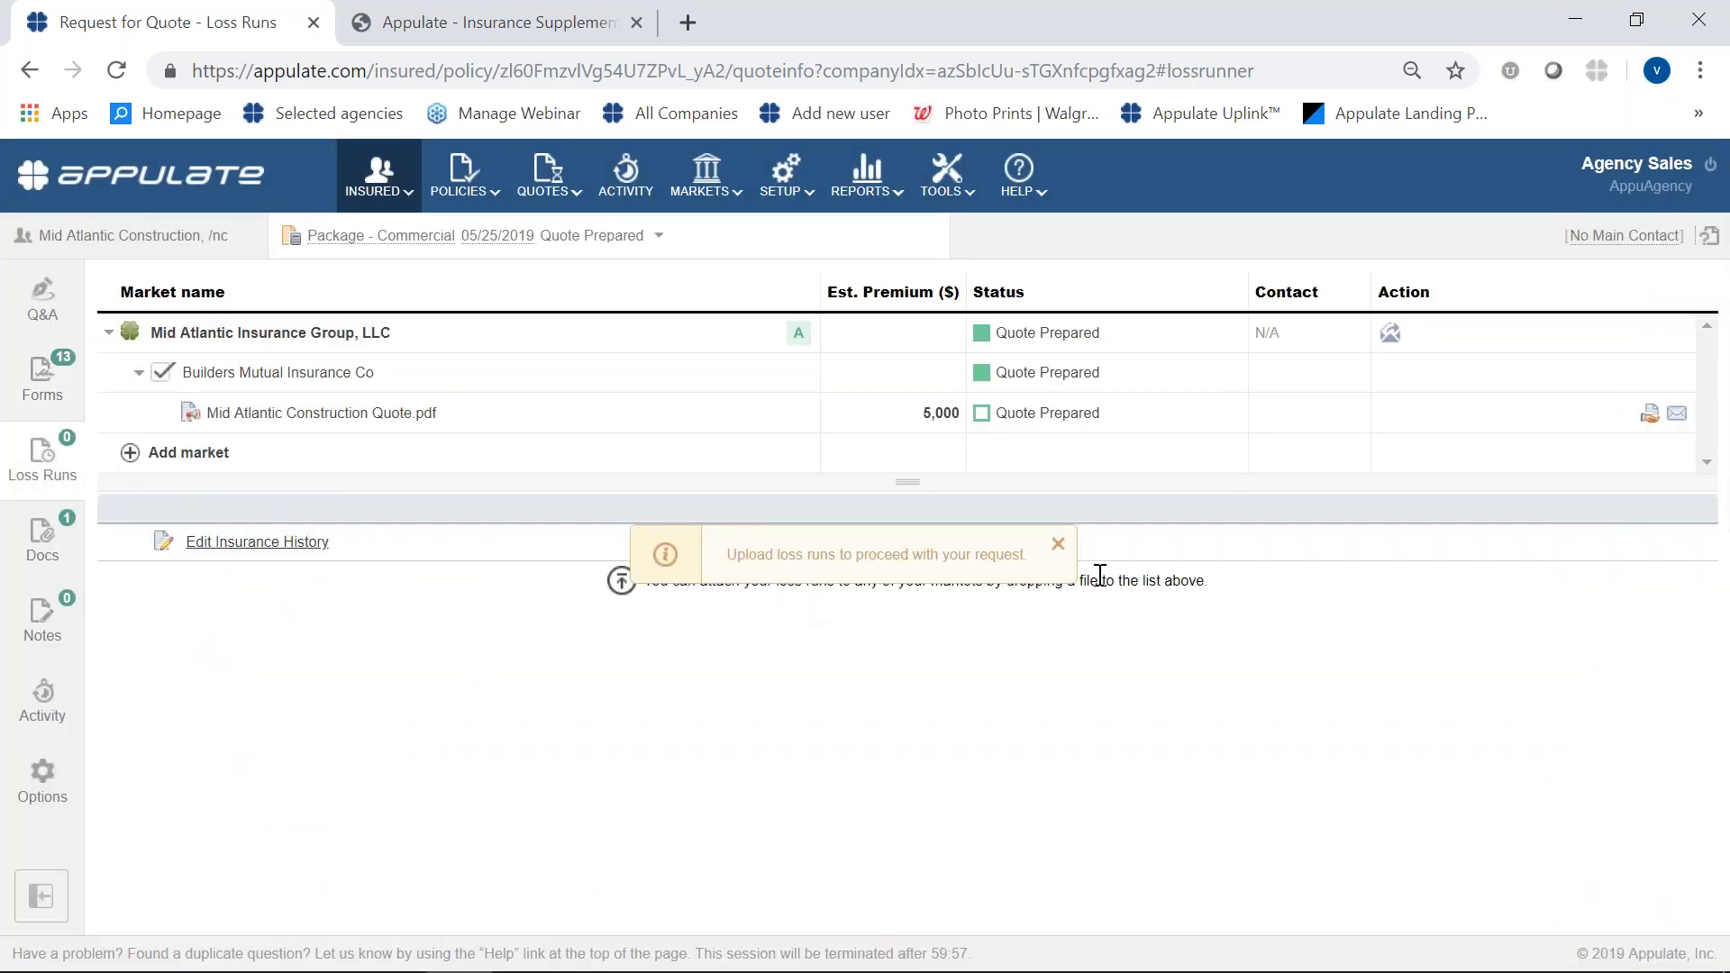
pyautogui.click(1058, 544)
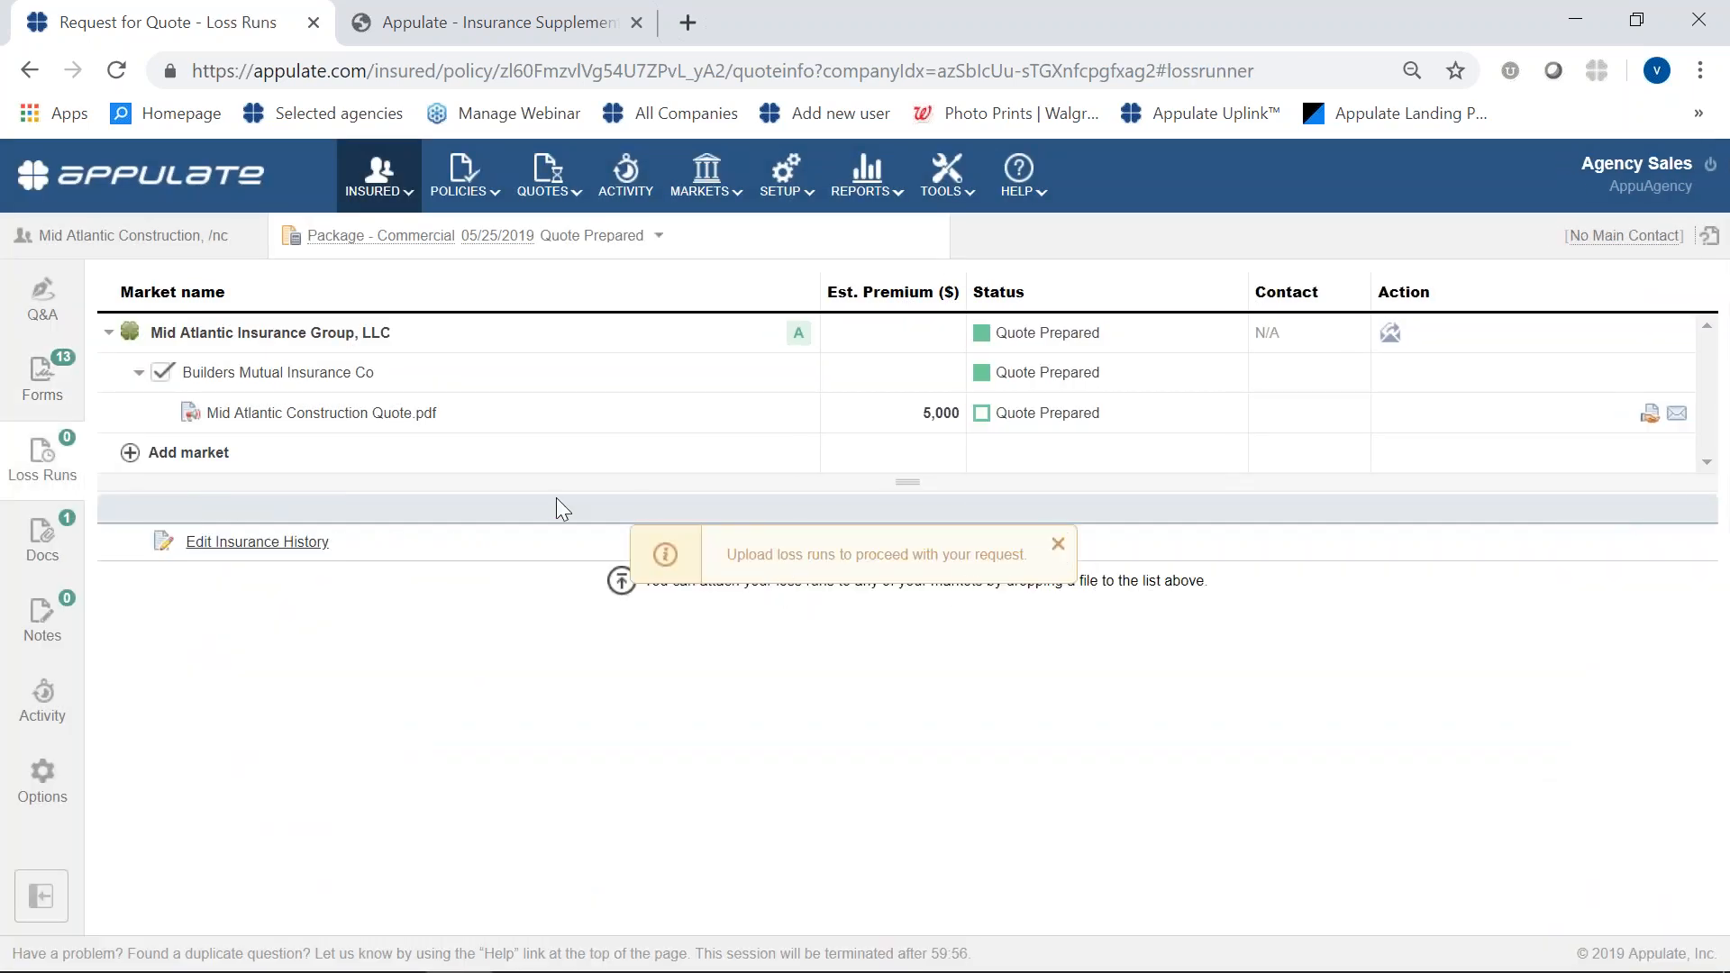
pyautogui.click(310, 550)
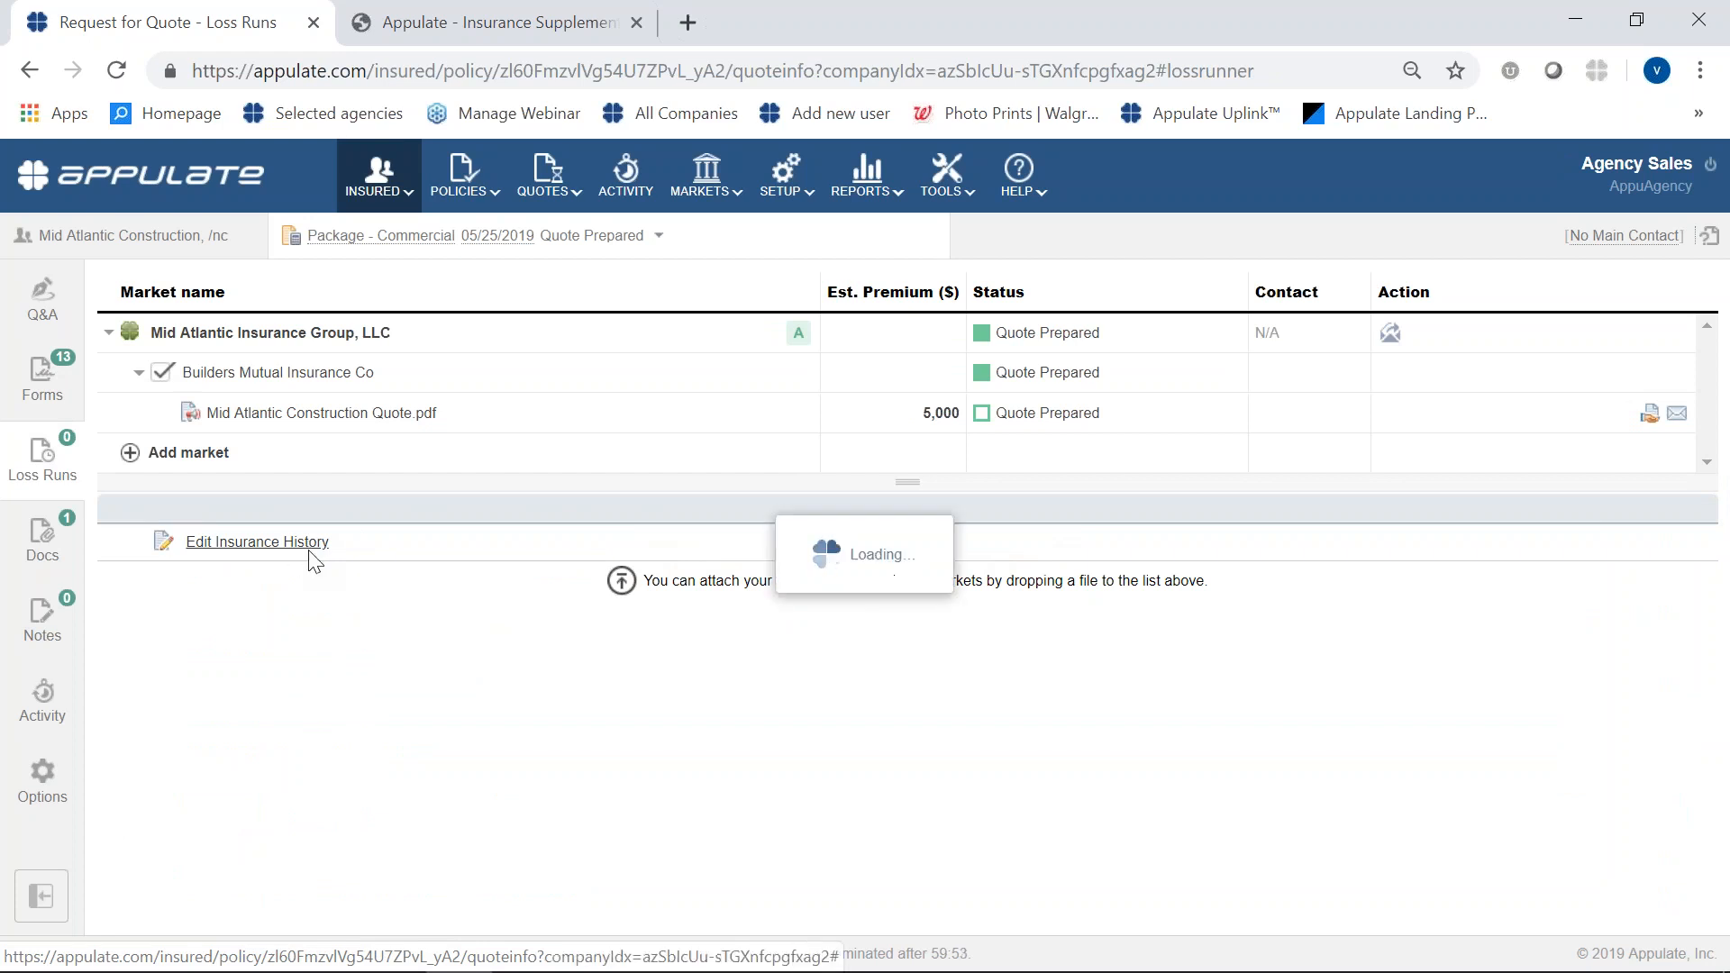
pyautogui.click(690, 484)
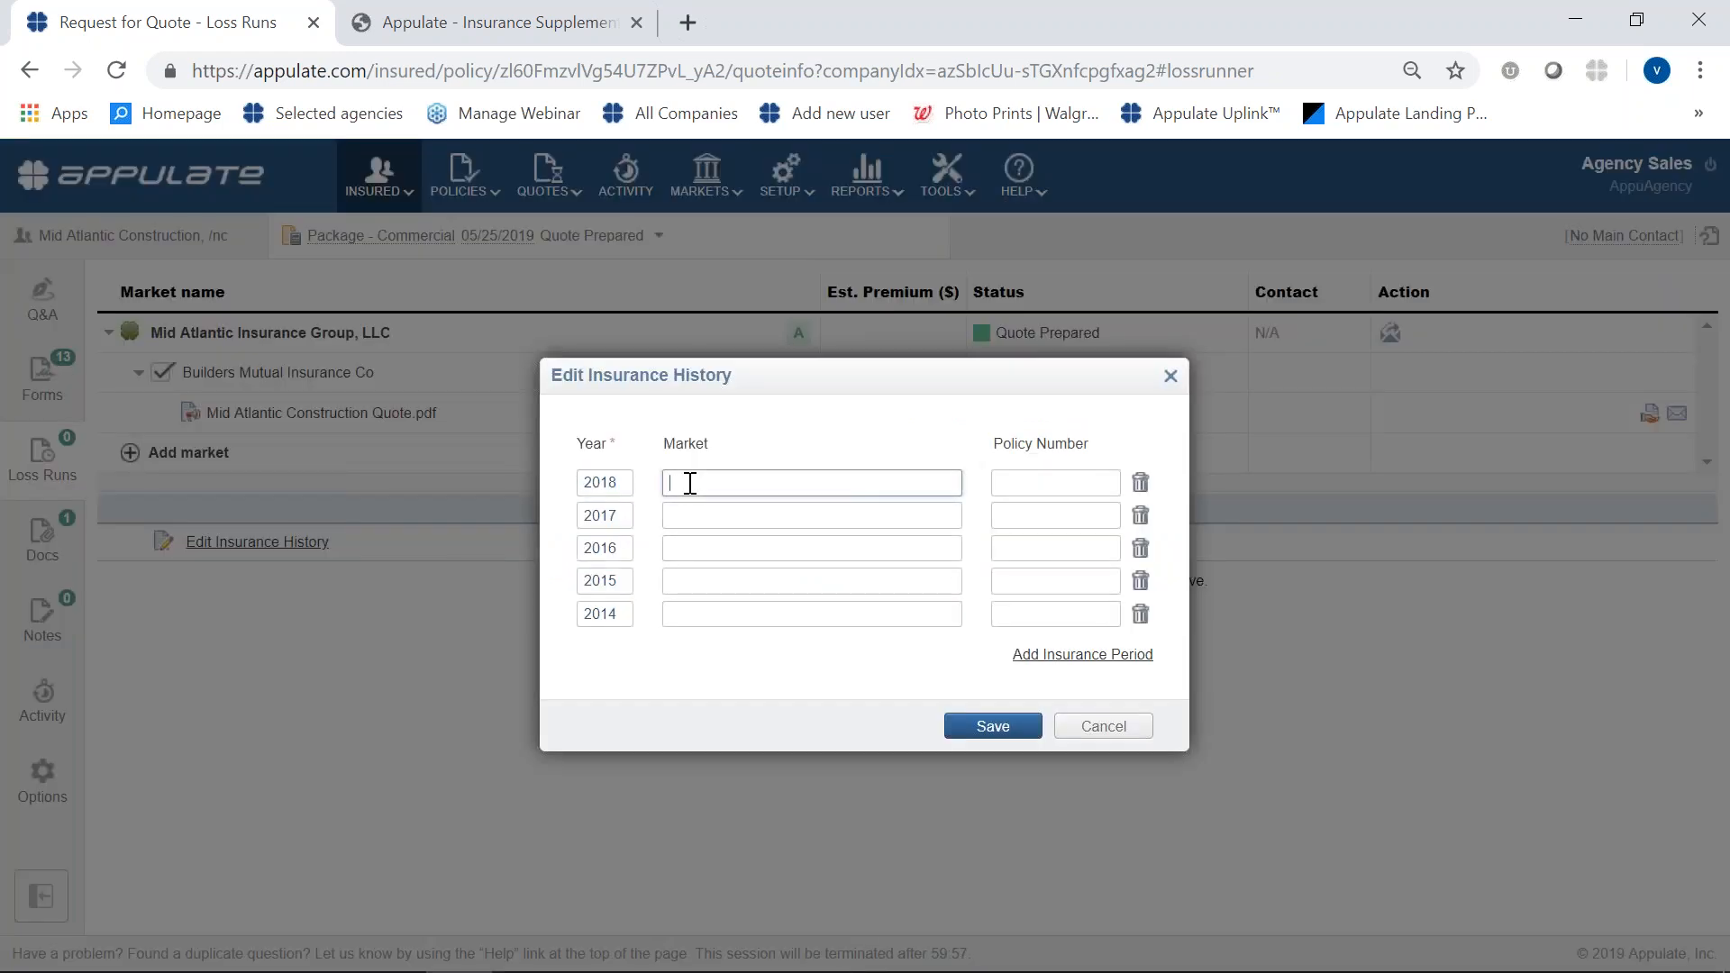
pyautogui.write('Ag')
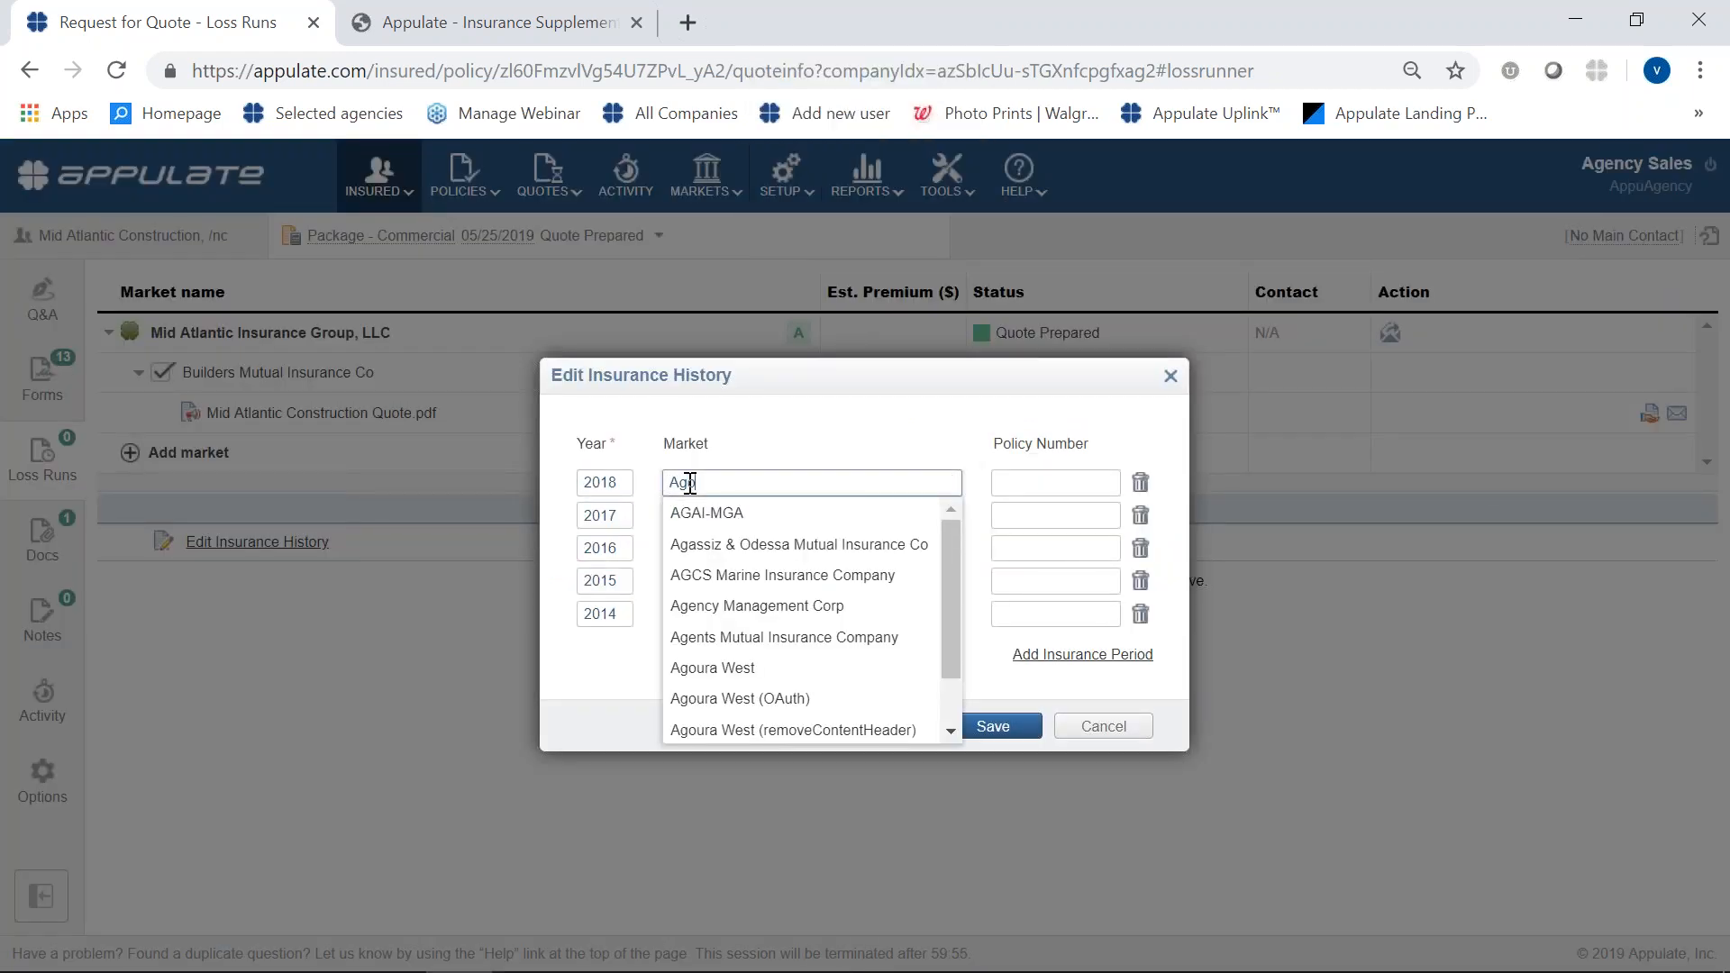
pyautogui.write('oura')
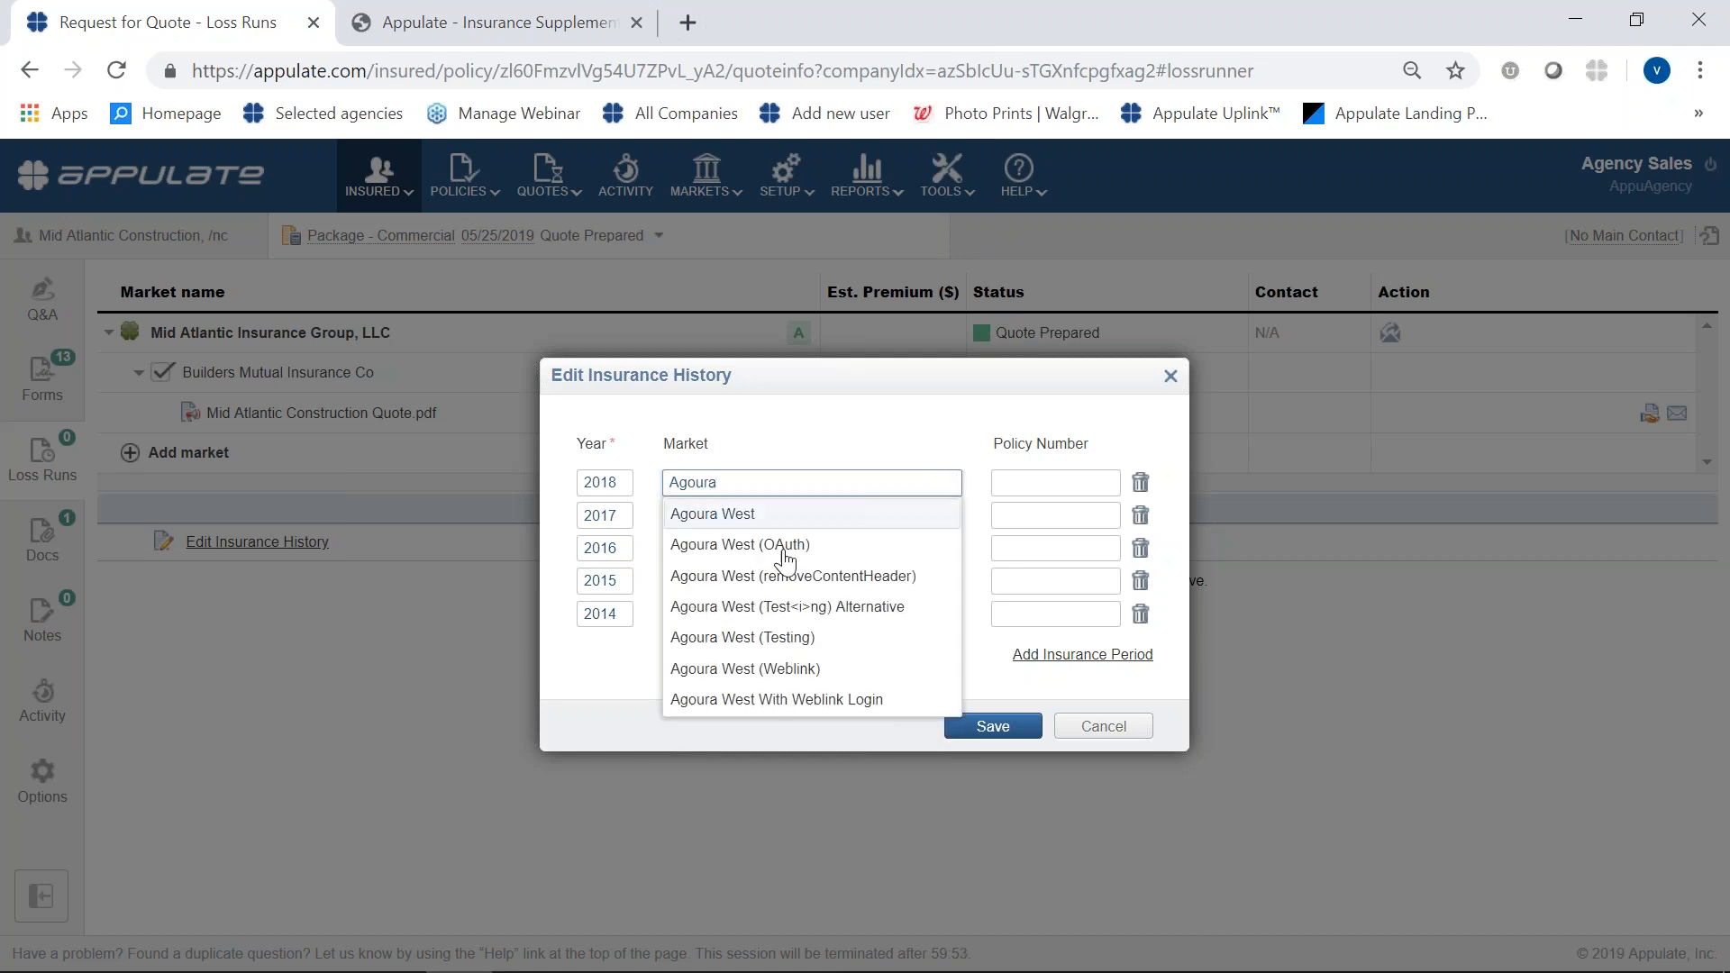
pyautogui.click(698, 512)
pyautogui.click(1019, 482)
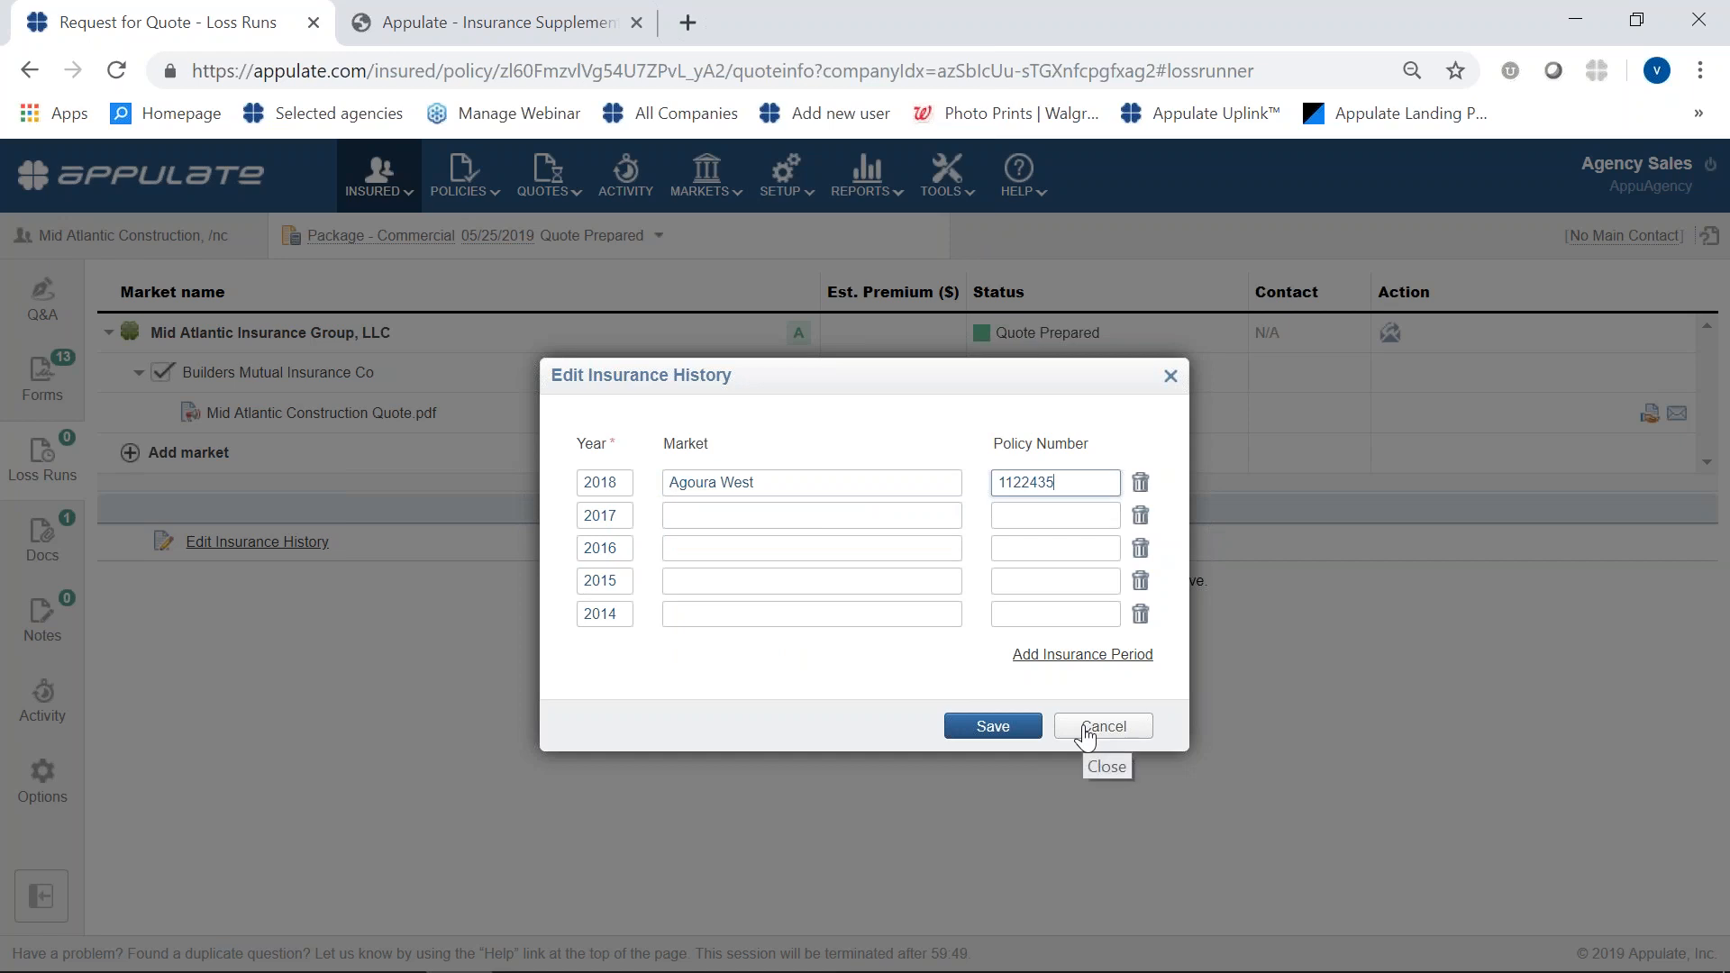
pyautogui.click(1029, 732)
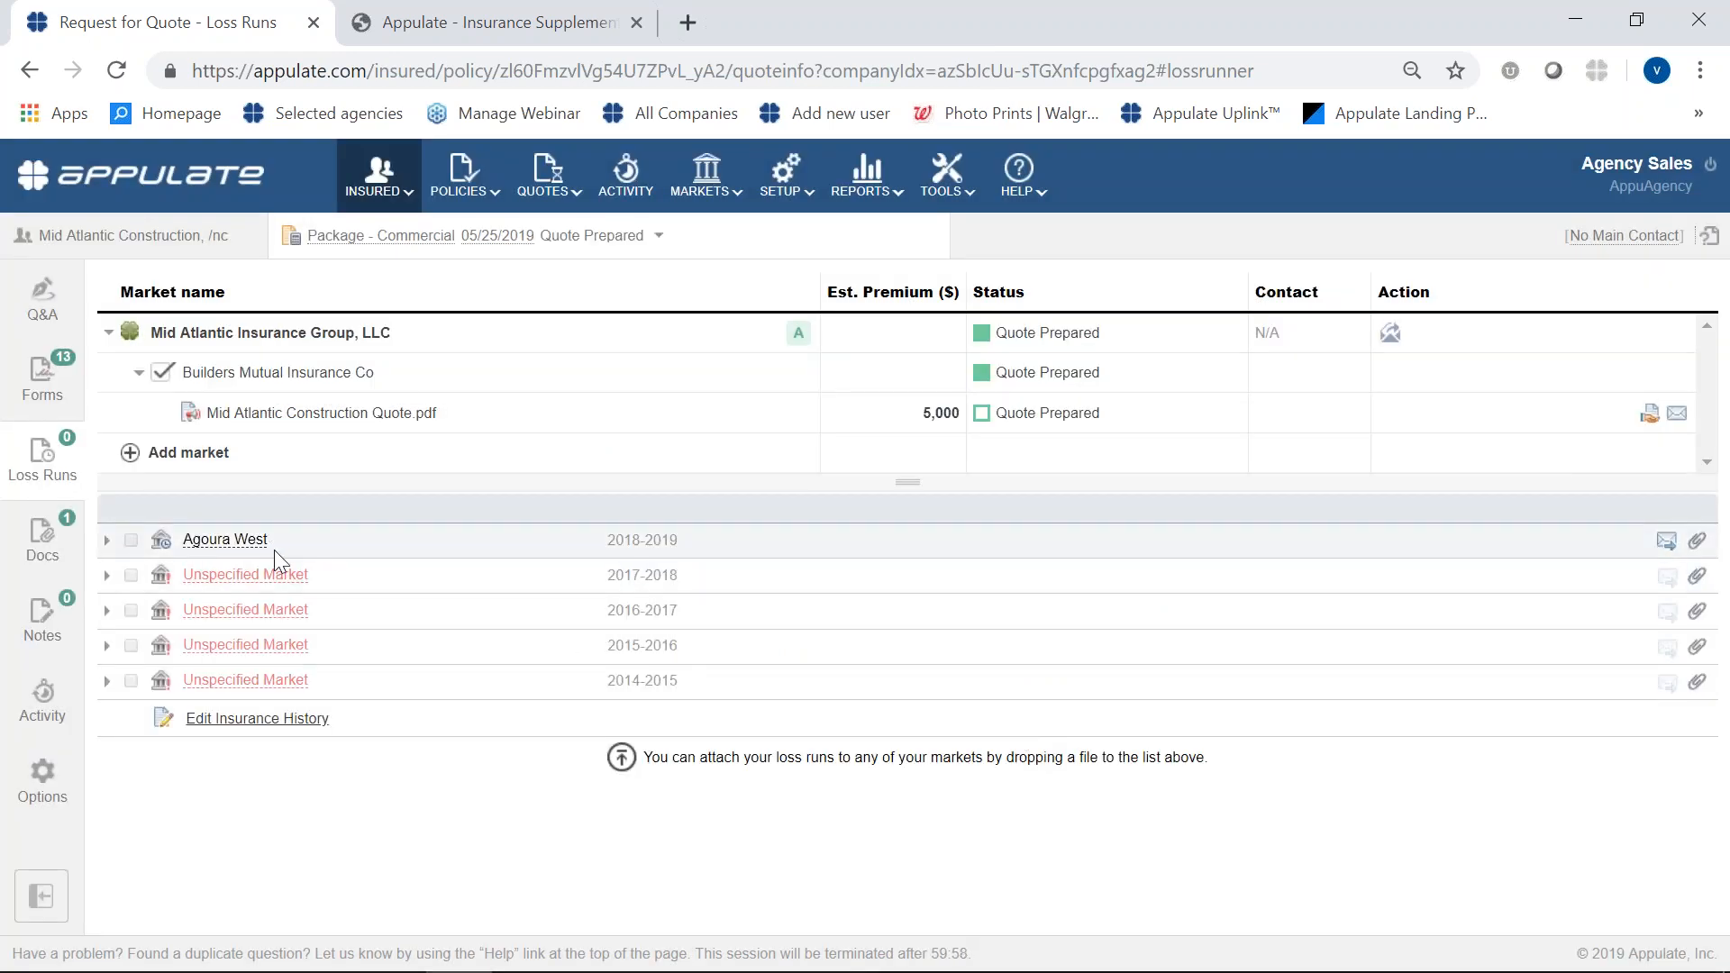
# - Upload the loss runs PDF from the Demo folder to the Agoura West 2018-2019 period
pyautogui.click(1704, 546)
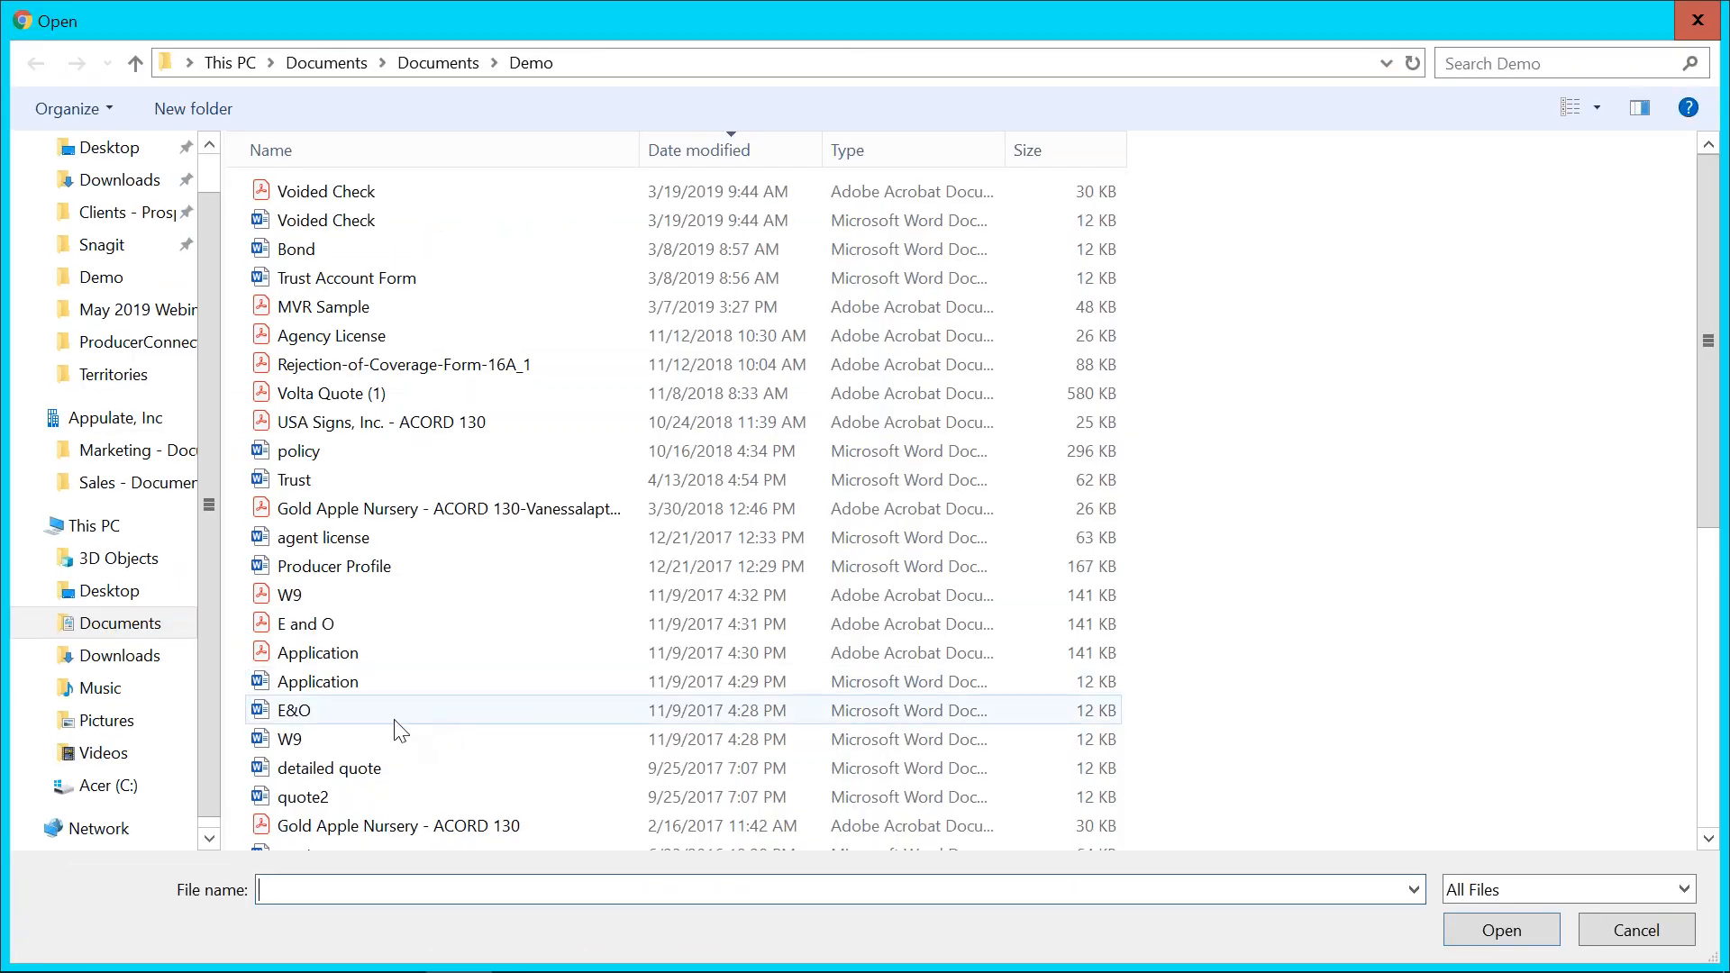
pyautogui.scroll(-1, 425, 729)
pyautogui.scroll(-5, 425, 729)
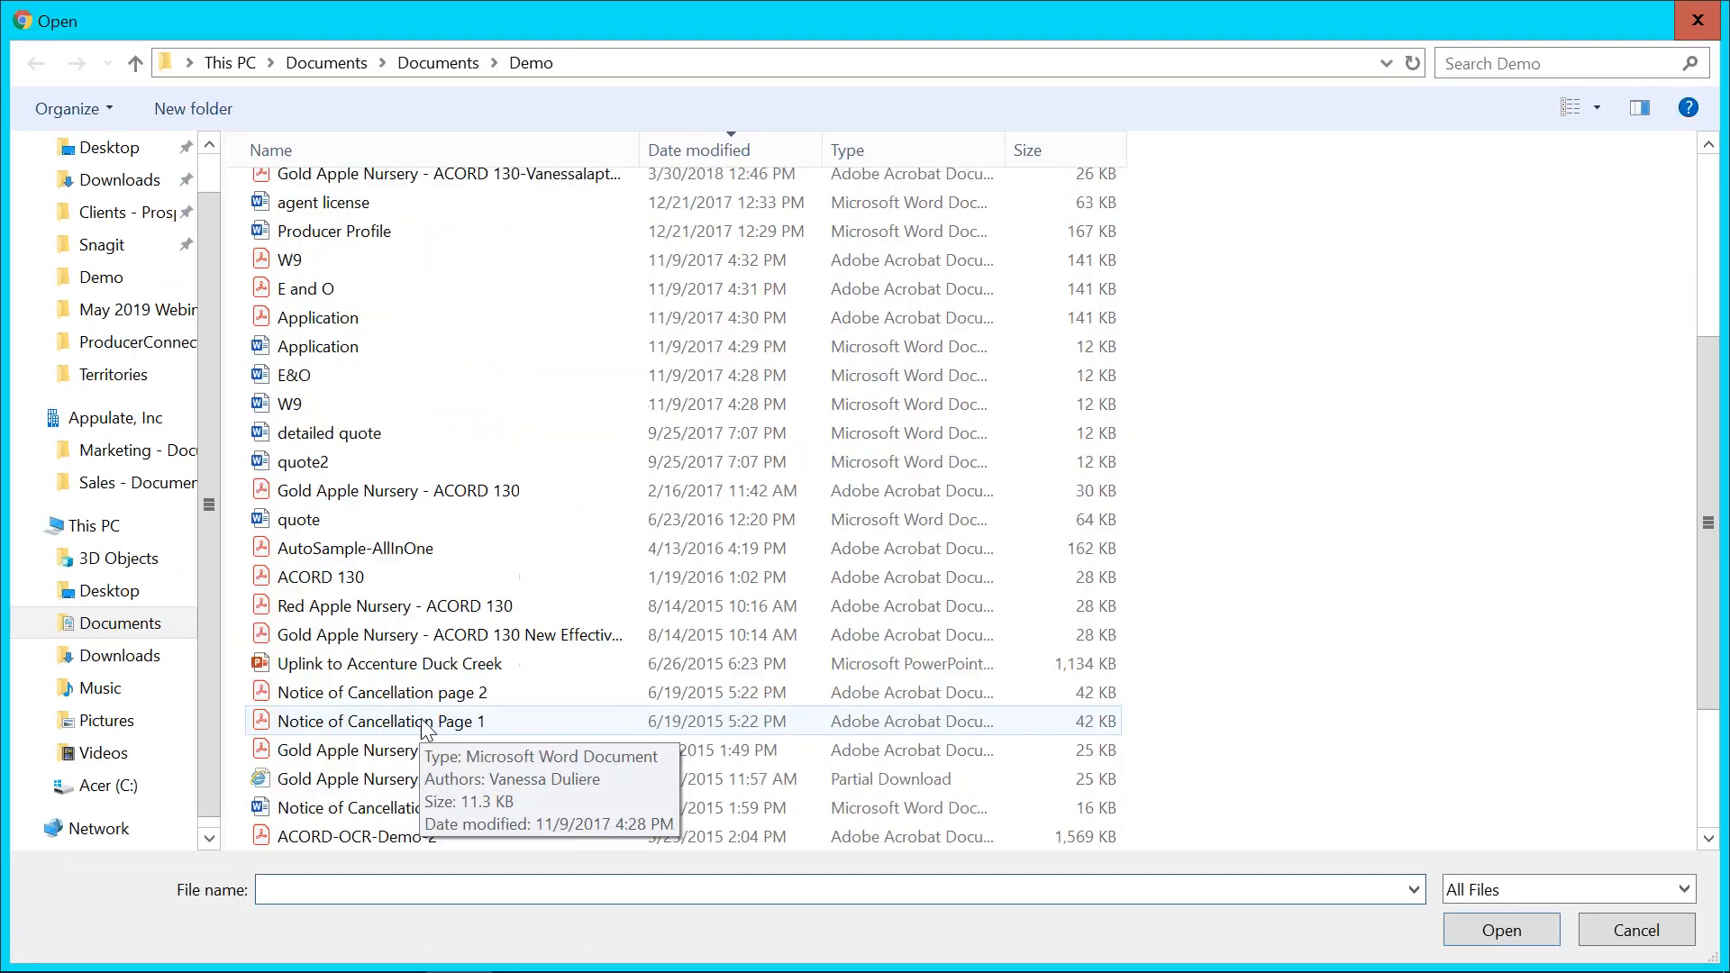
pyautogui.click(361, 692)
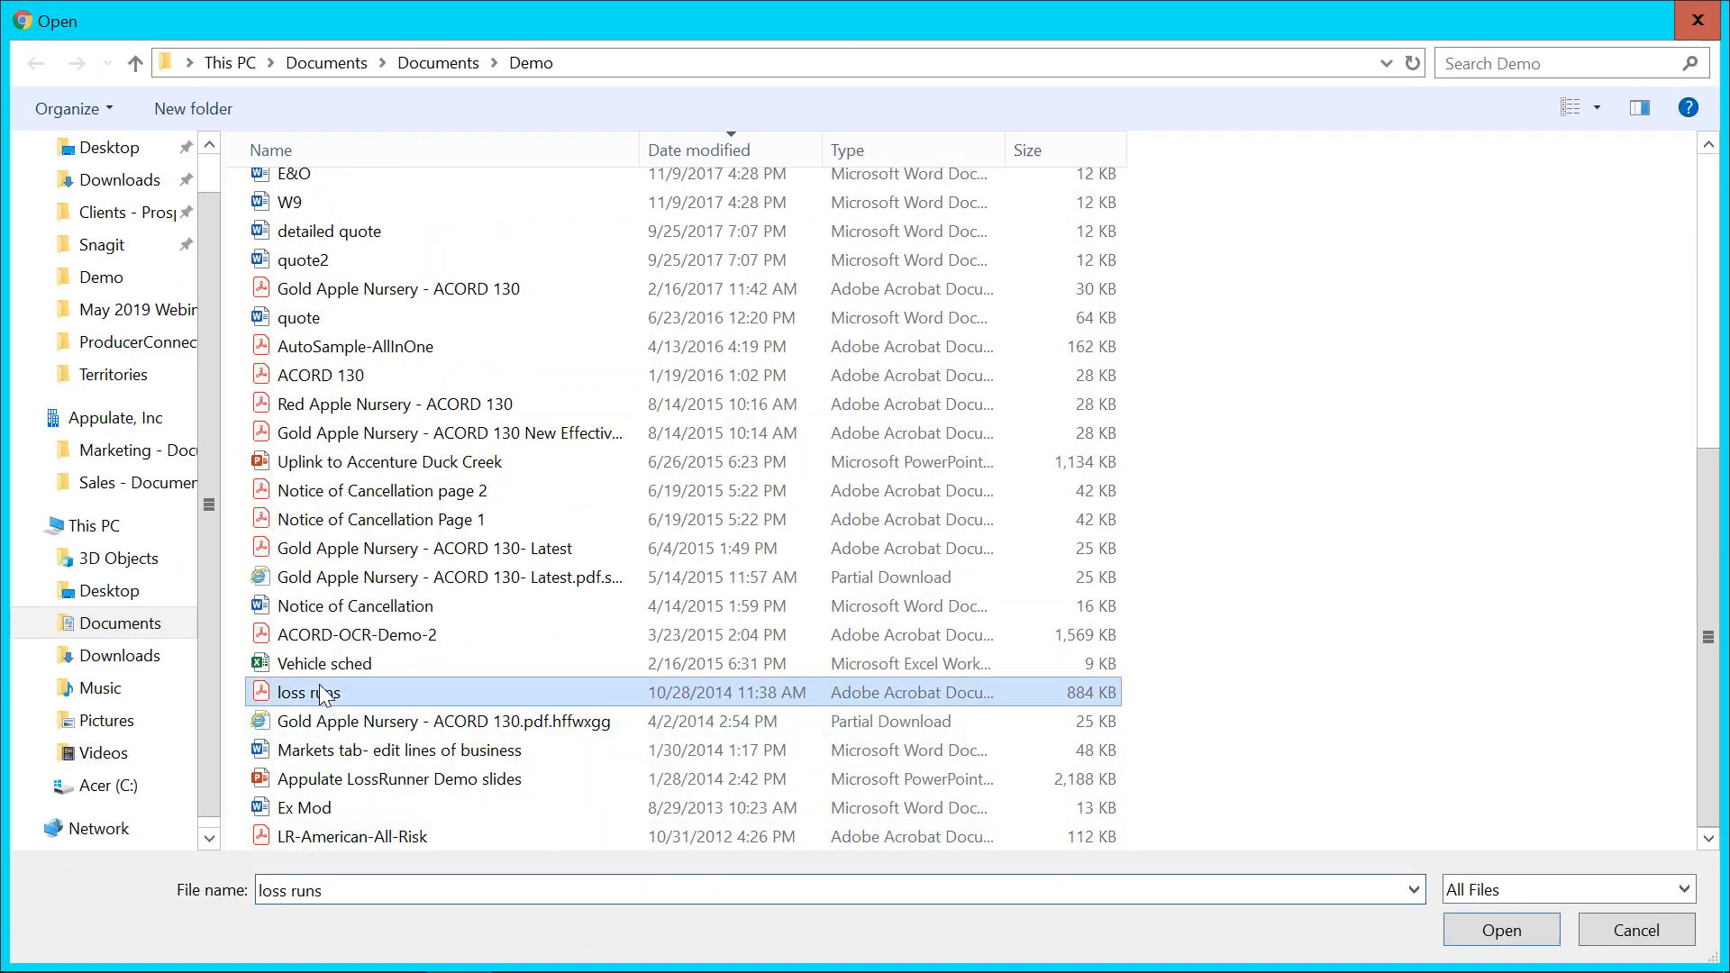
pyautogui.click(1543, 937)
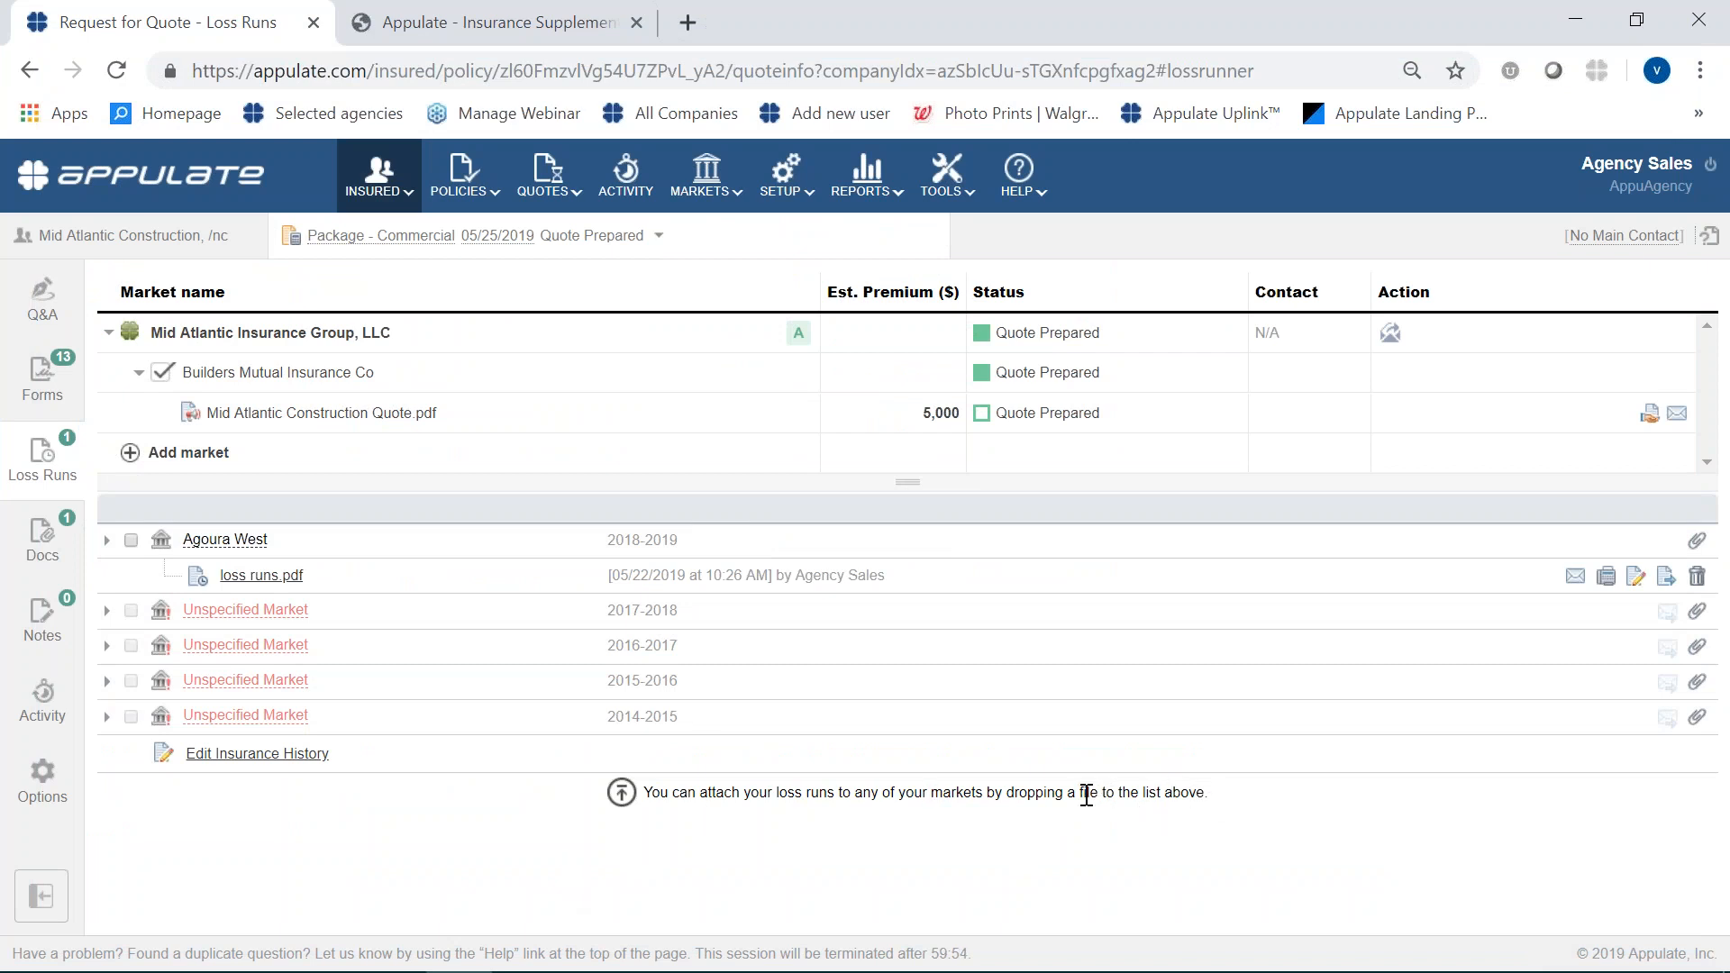
# - Submit the request to bind the Mid Atlantic Construction quote and turn the package request into an active, bound policy
pyautogui.click(1650, 414)
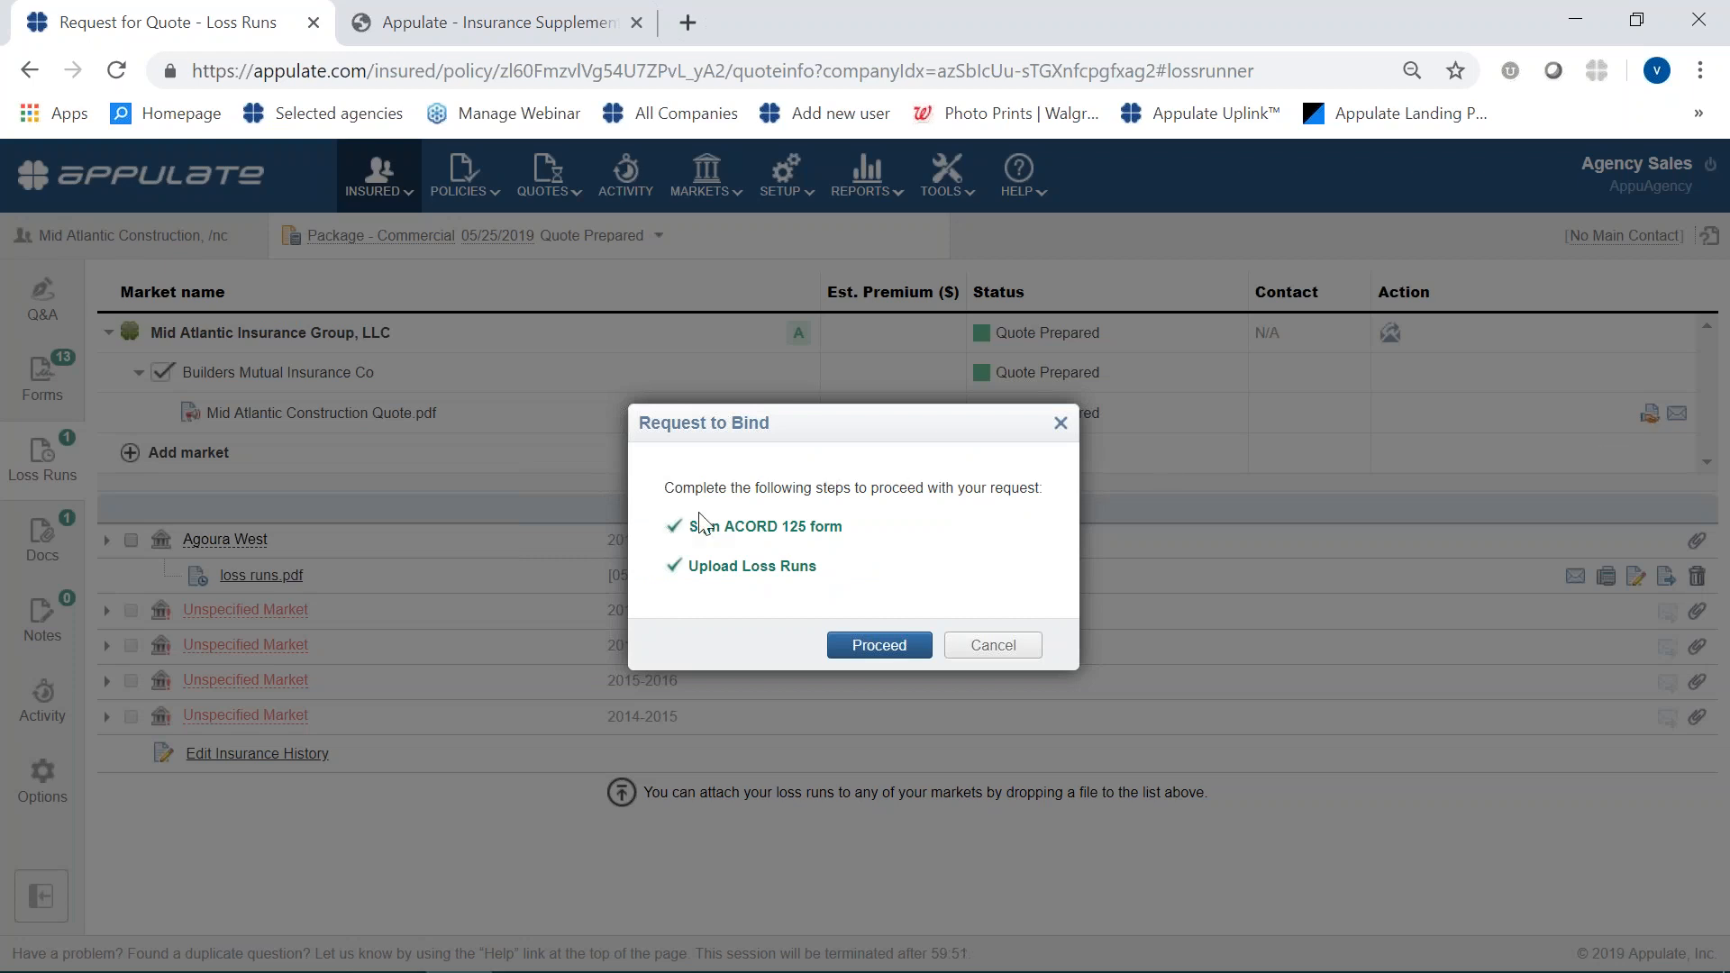
pyautogui.click(875, 647)
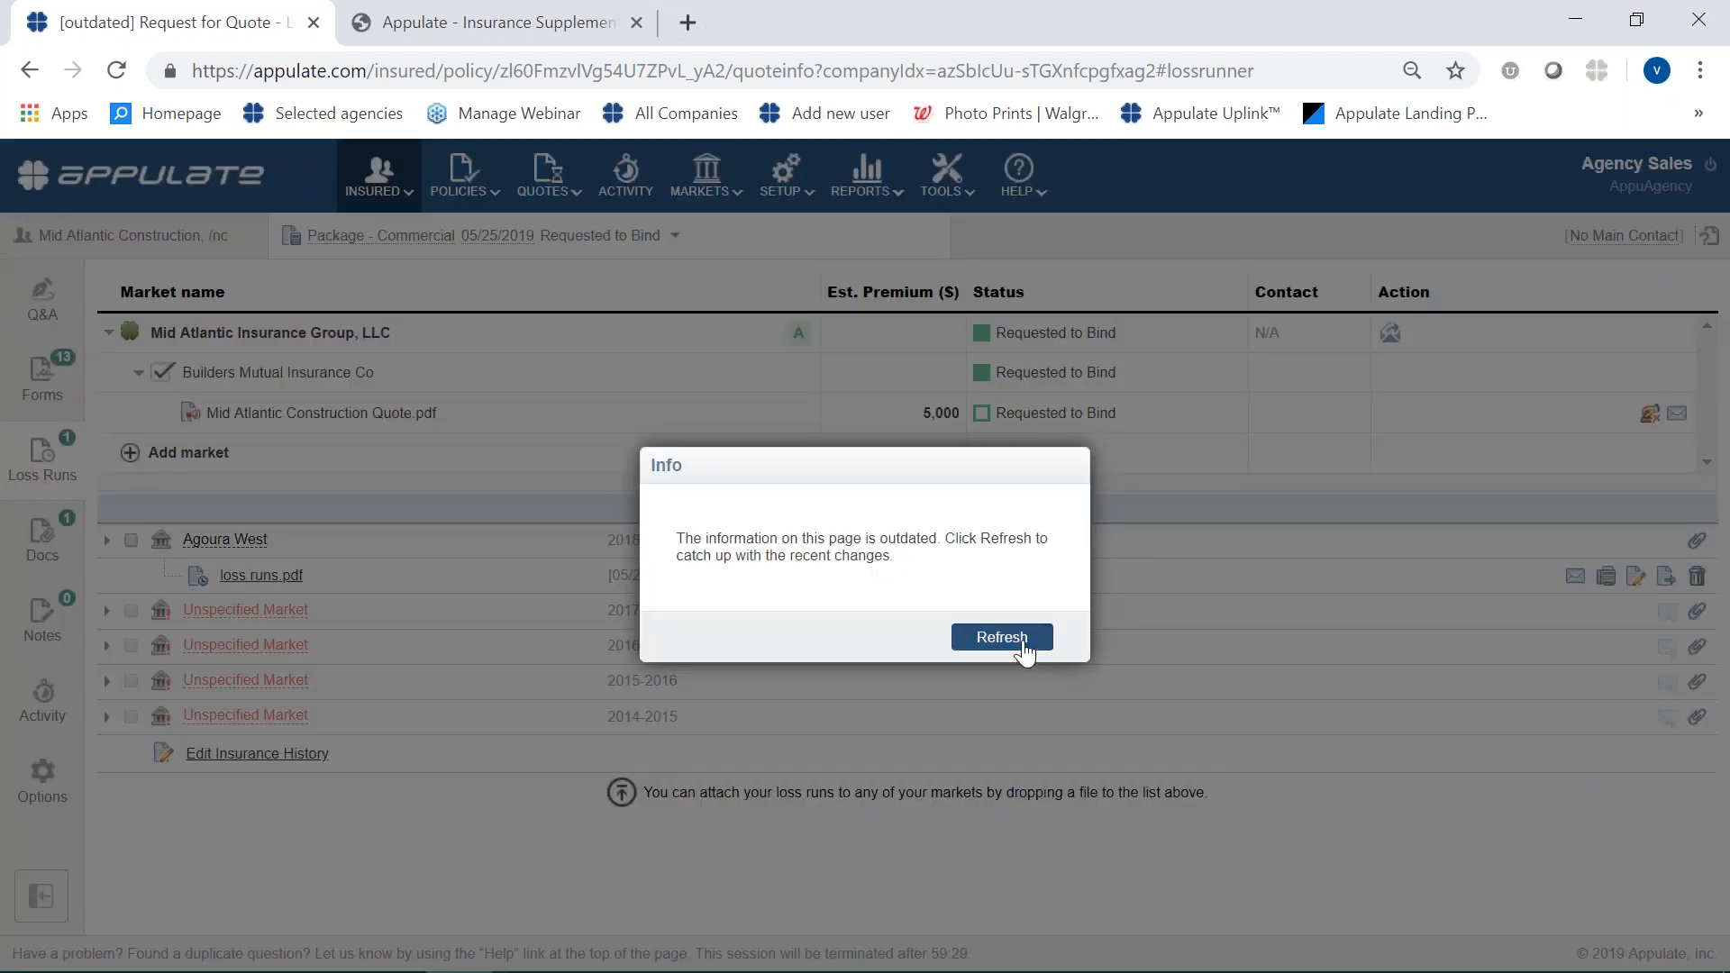
pyautogui.click(1023, 644)
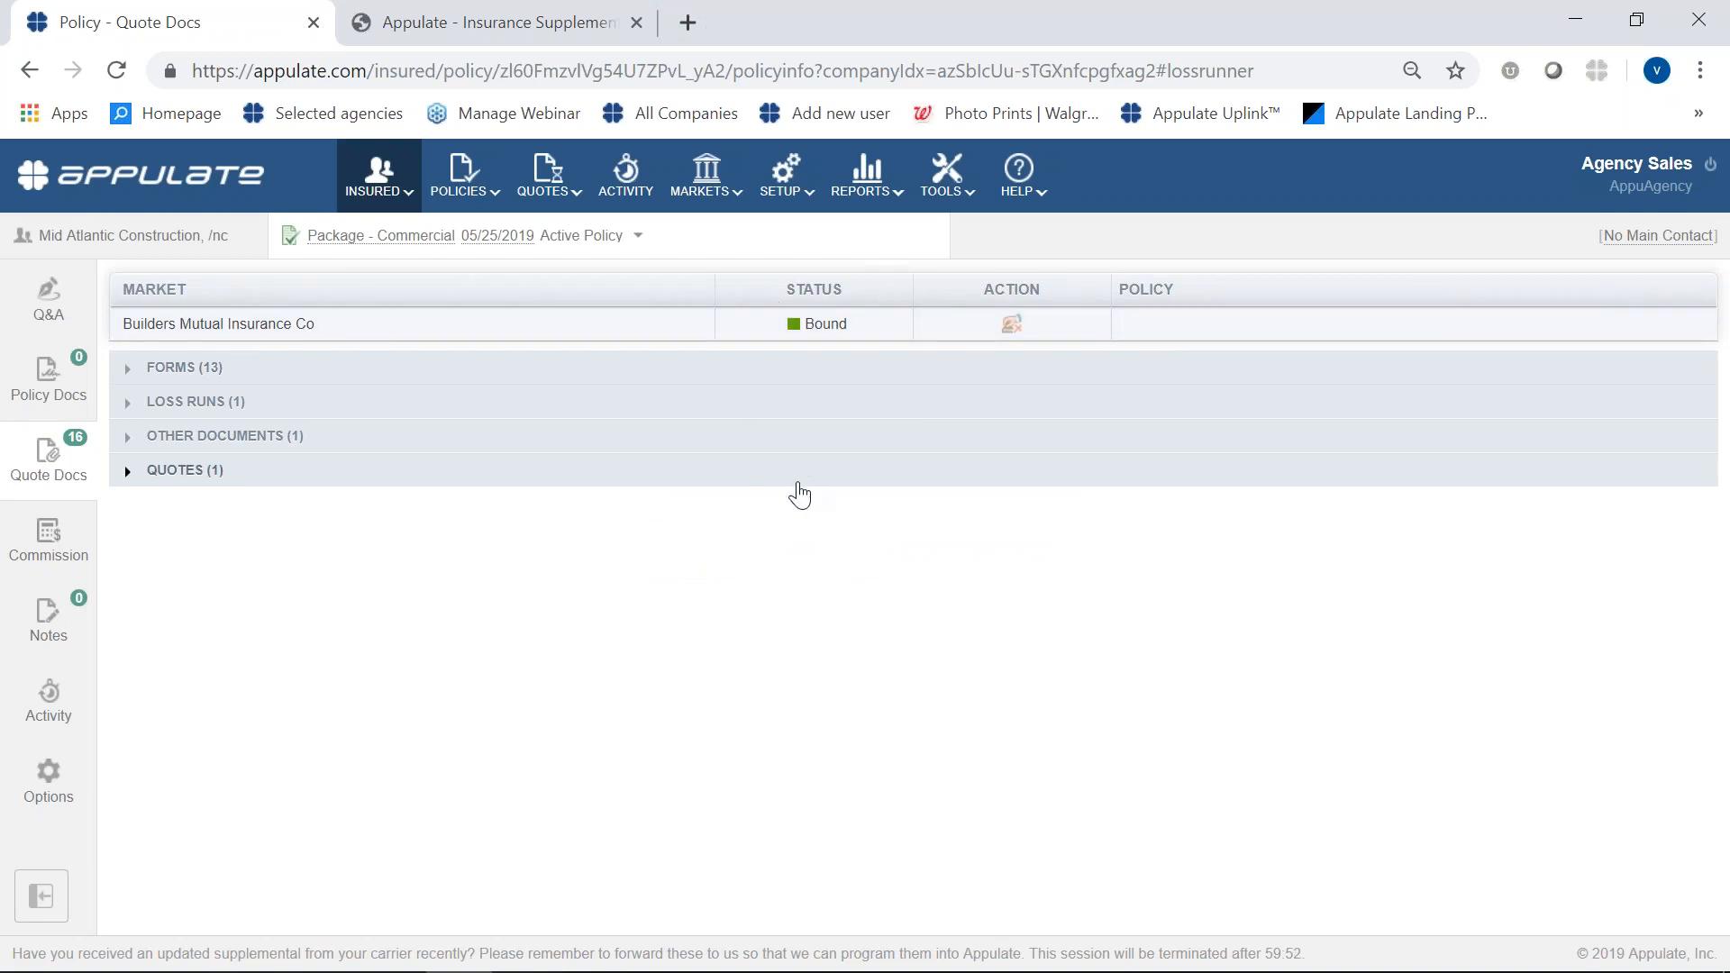
# - View the bound policy's policy documents and return to the list of all insureds
pyautogui.click(30, 379)
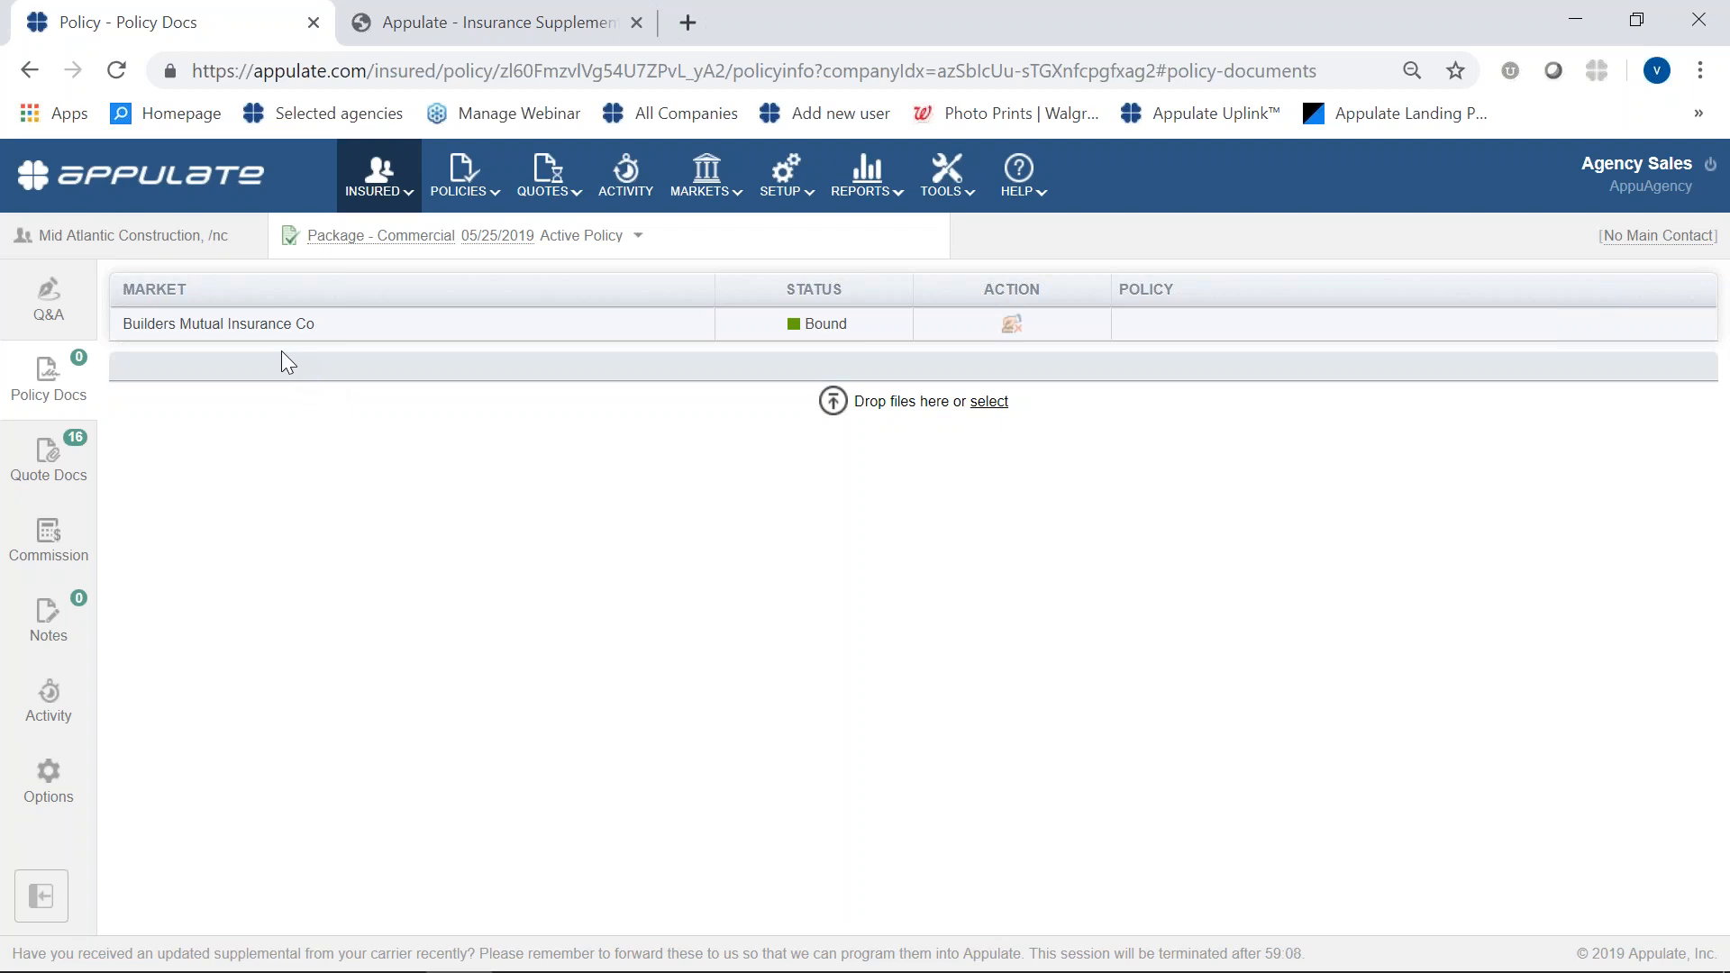
pyautogui.moveTo(396, 187)
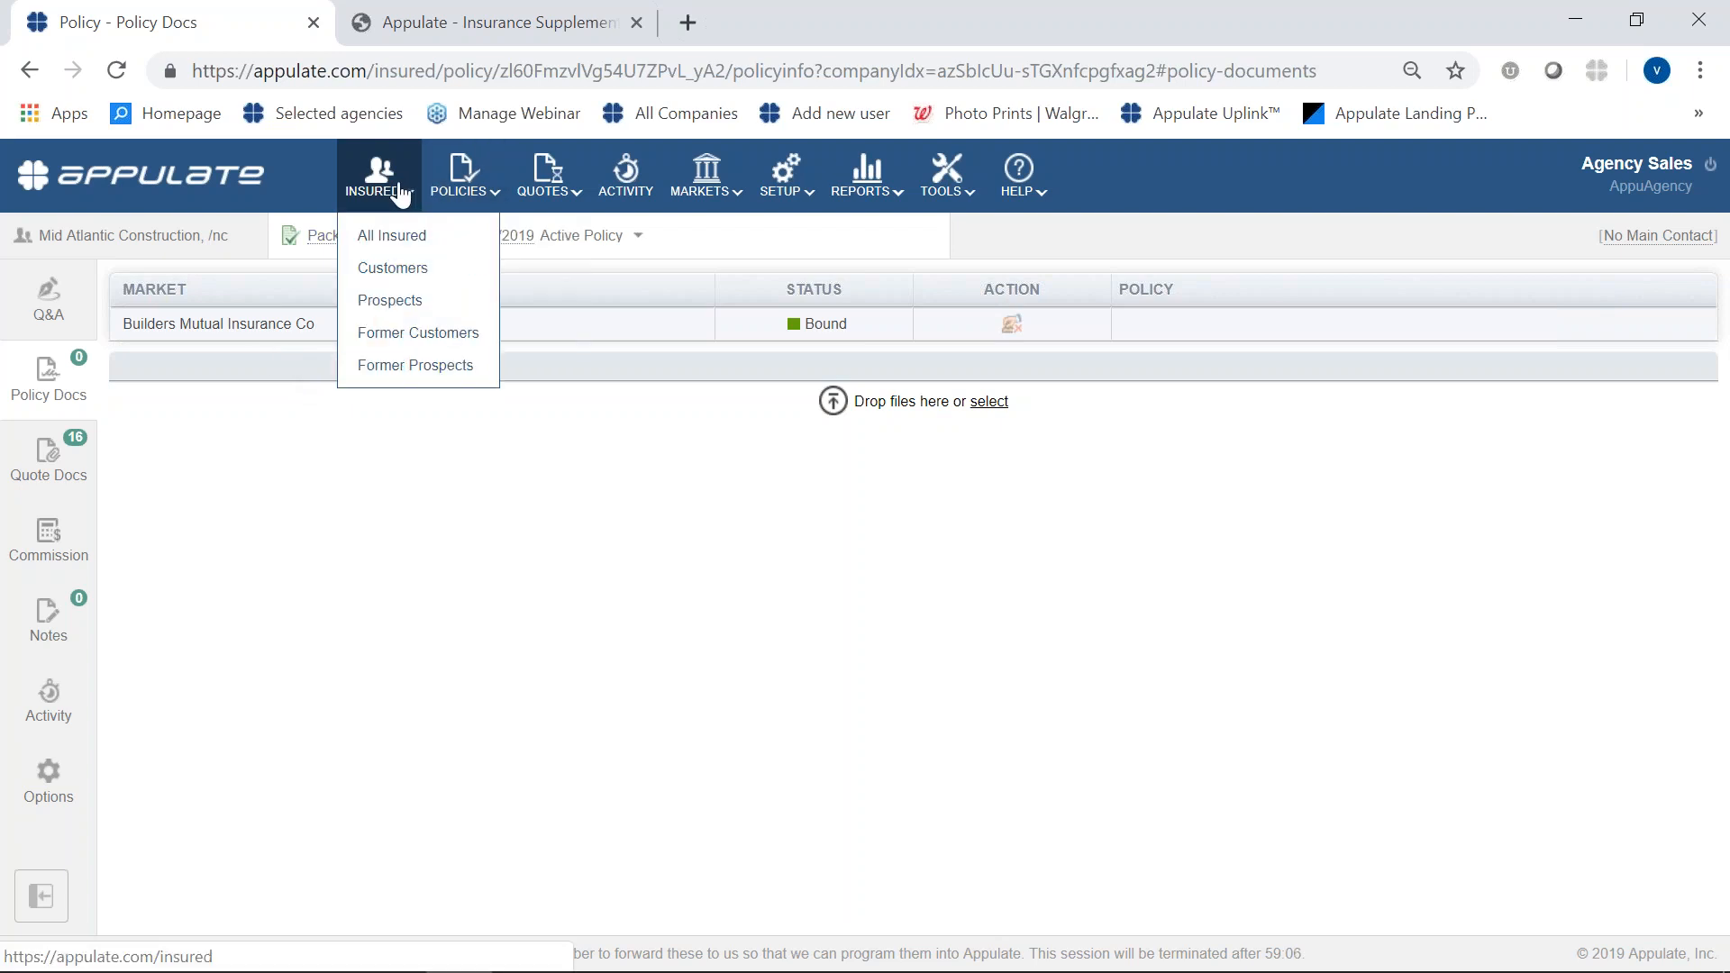
pyautogui.click(430, 249)
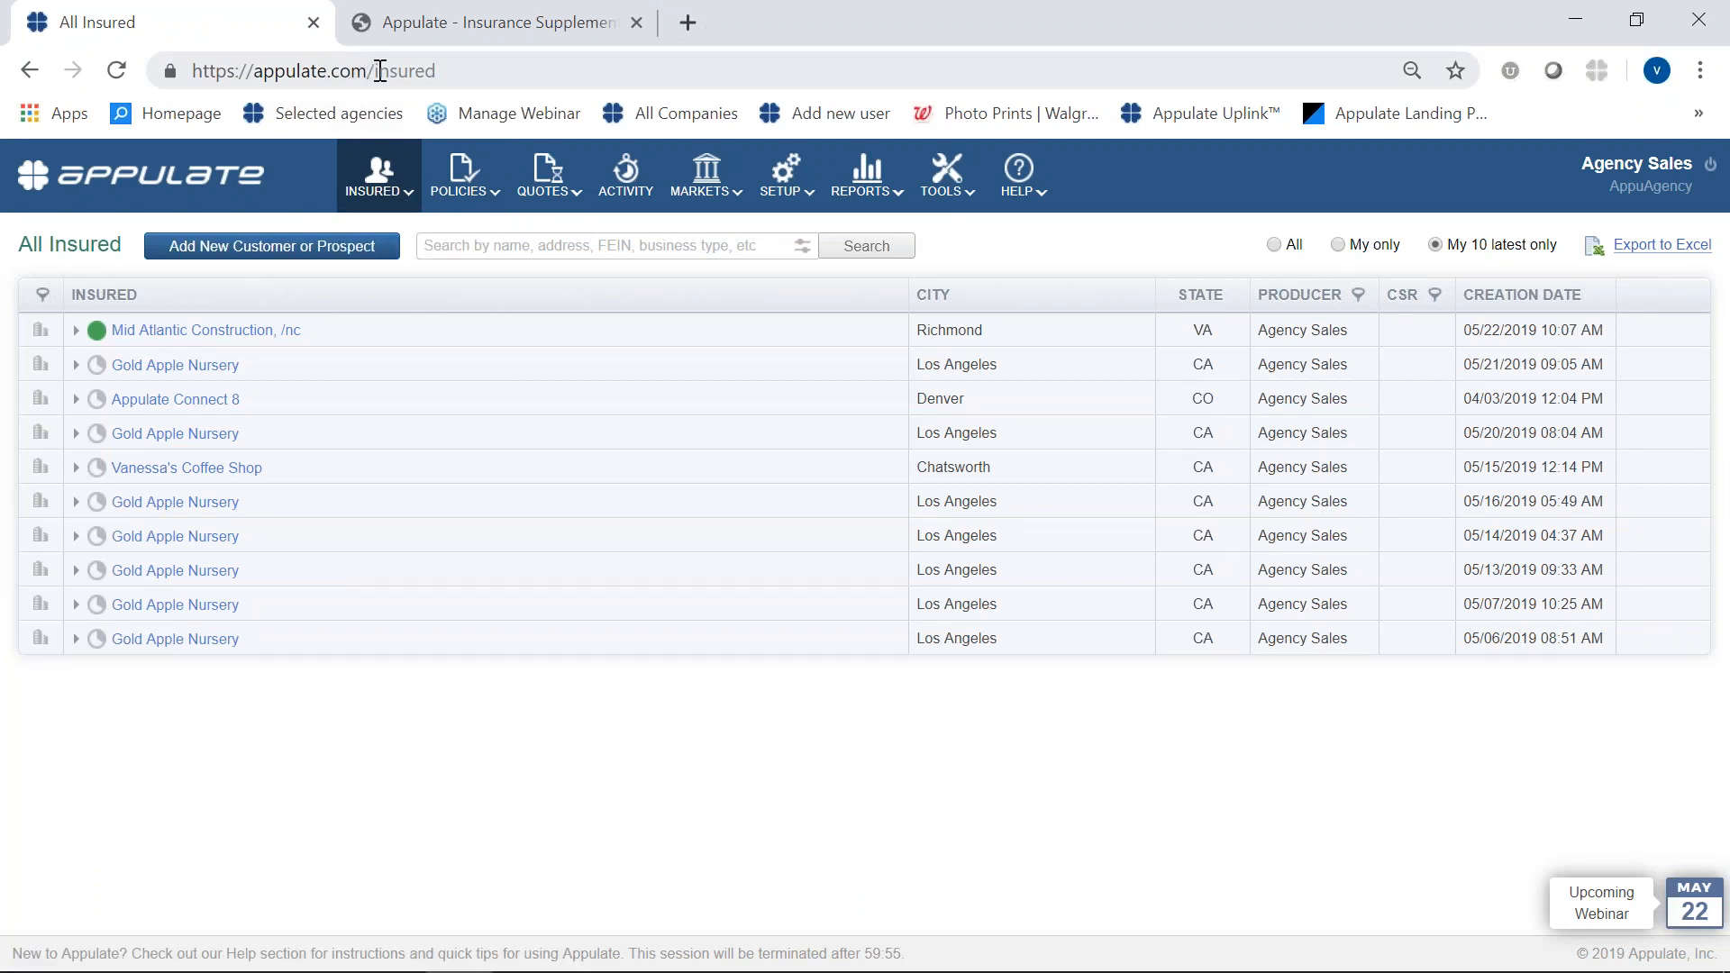
# - Add a new business insured named test and continue to its request for quote
pyautogui.moveTo(380, 181)
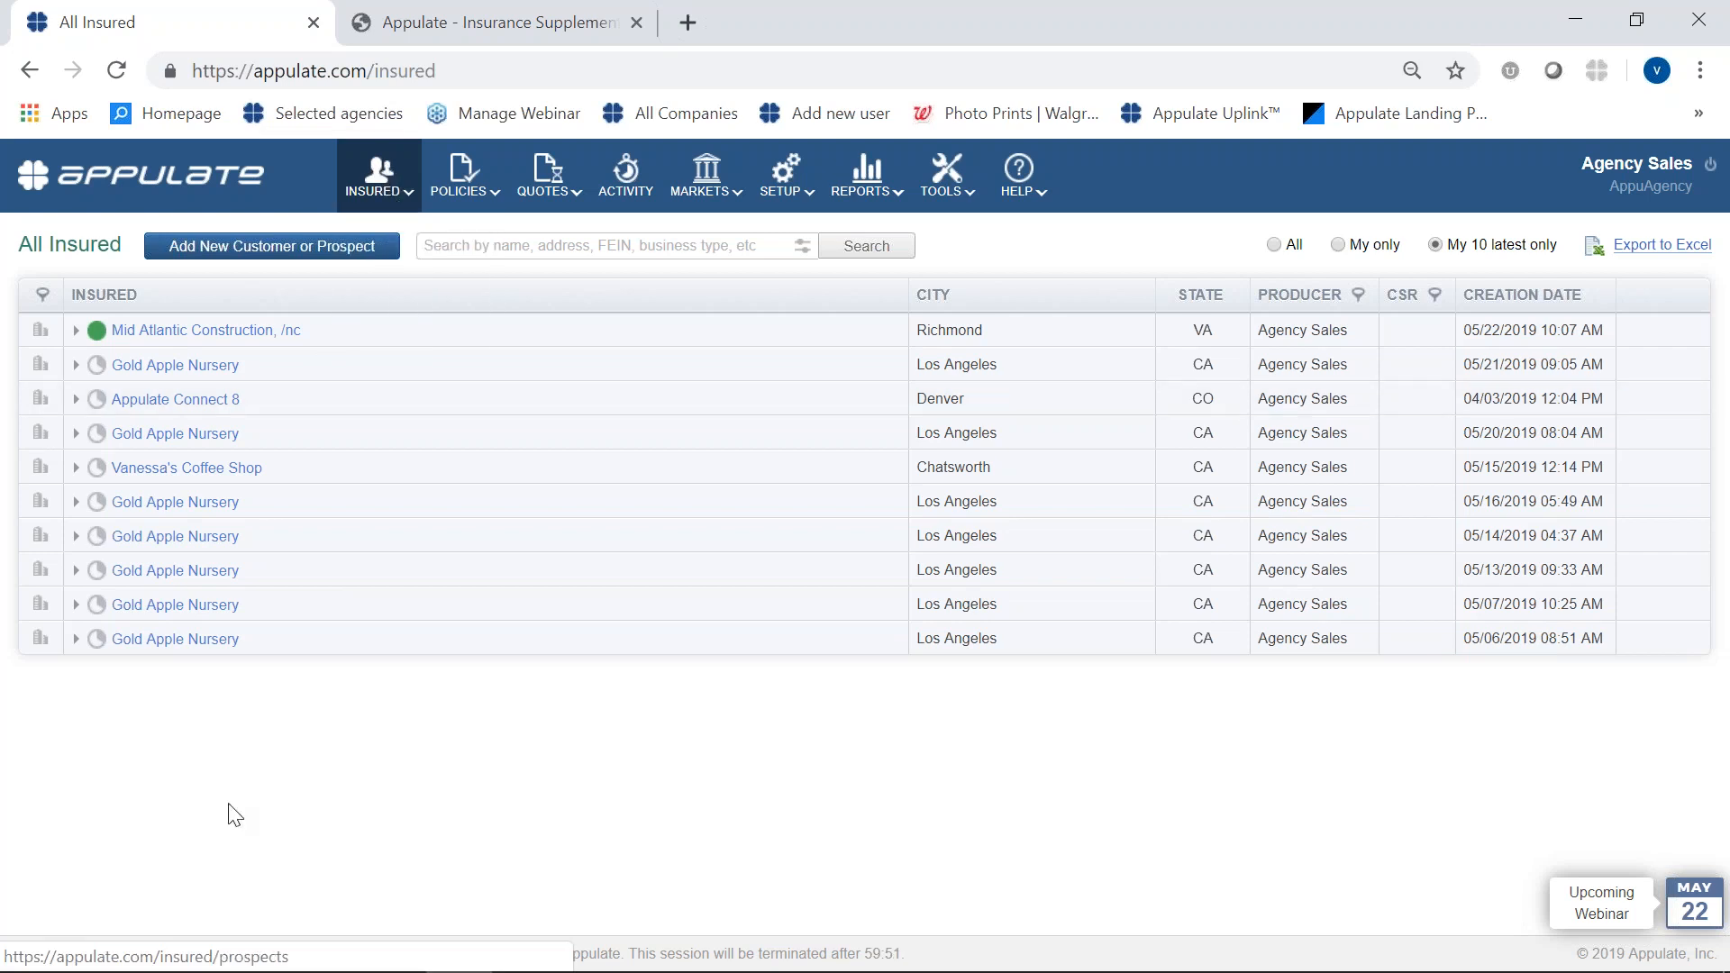
pyautogui.click(182, 259)
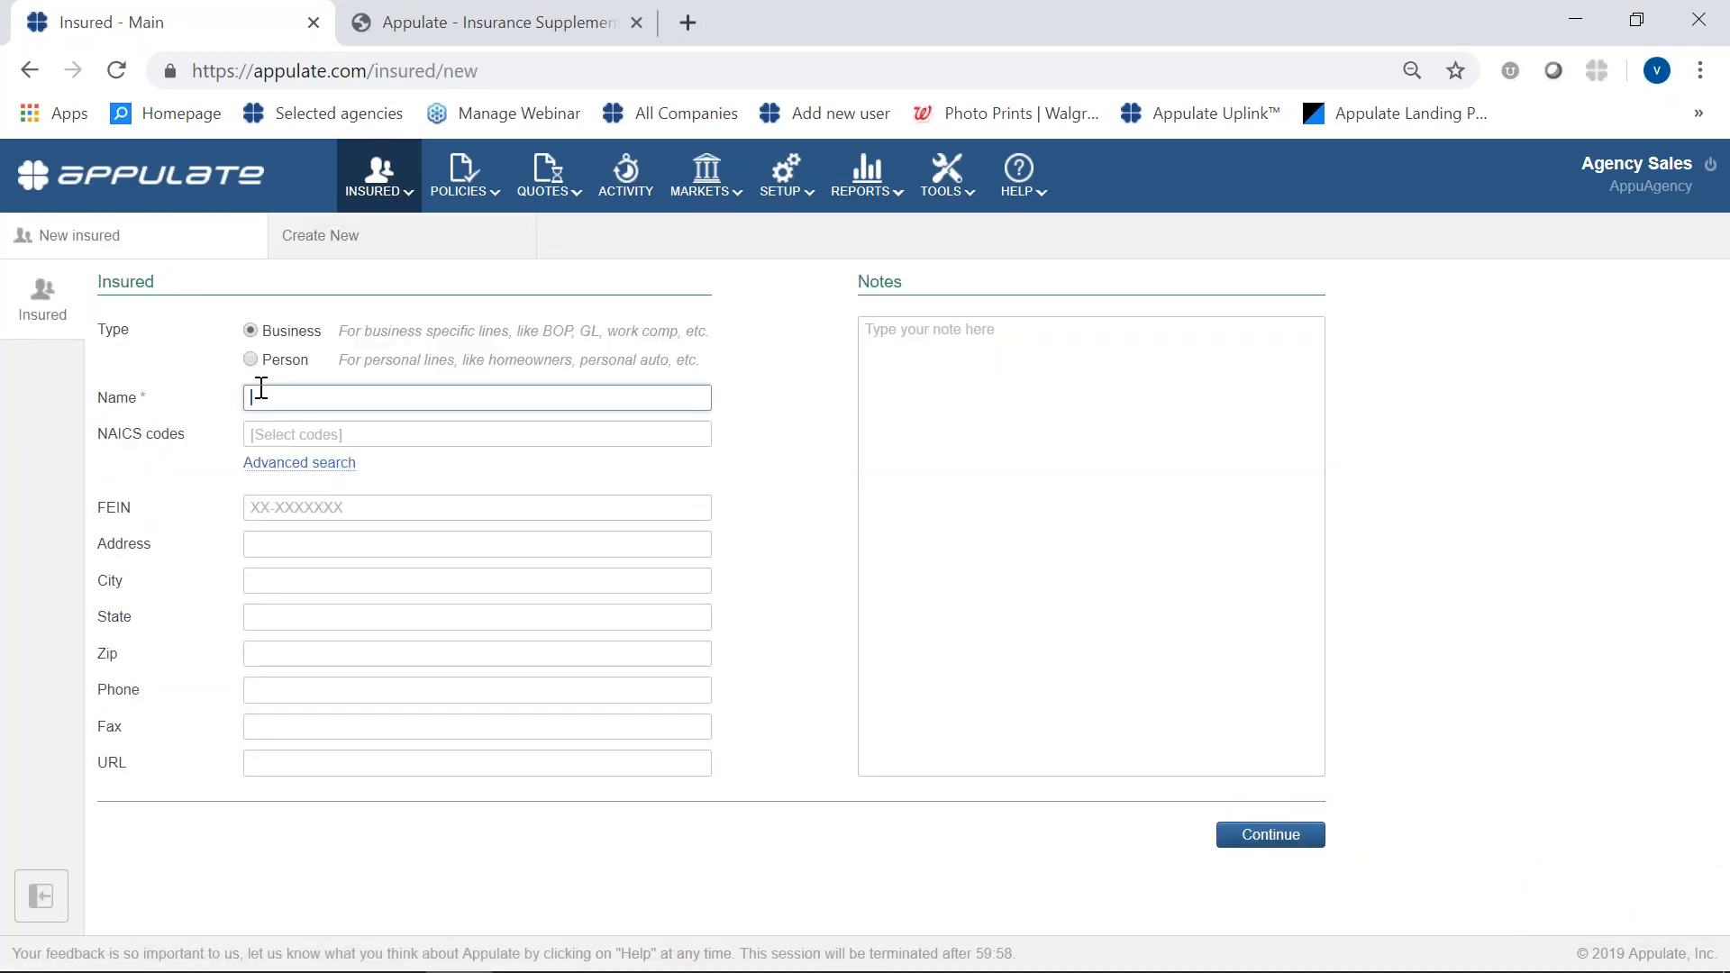
pyautogui.write('test')
pyautogui.click(1270, 834)
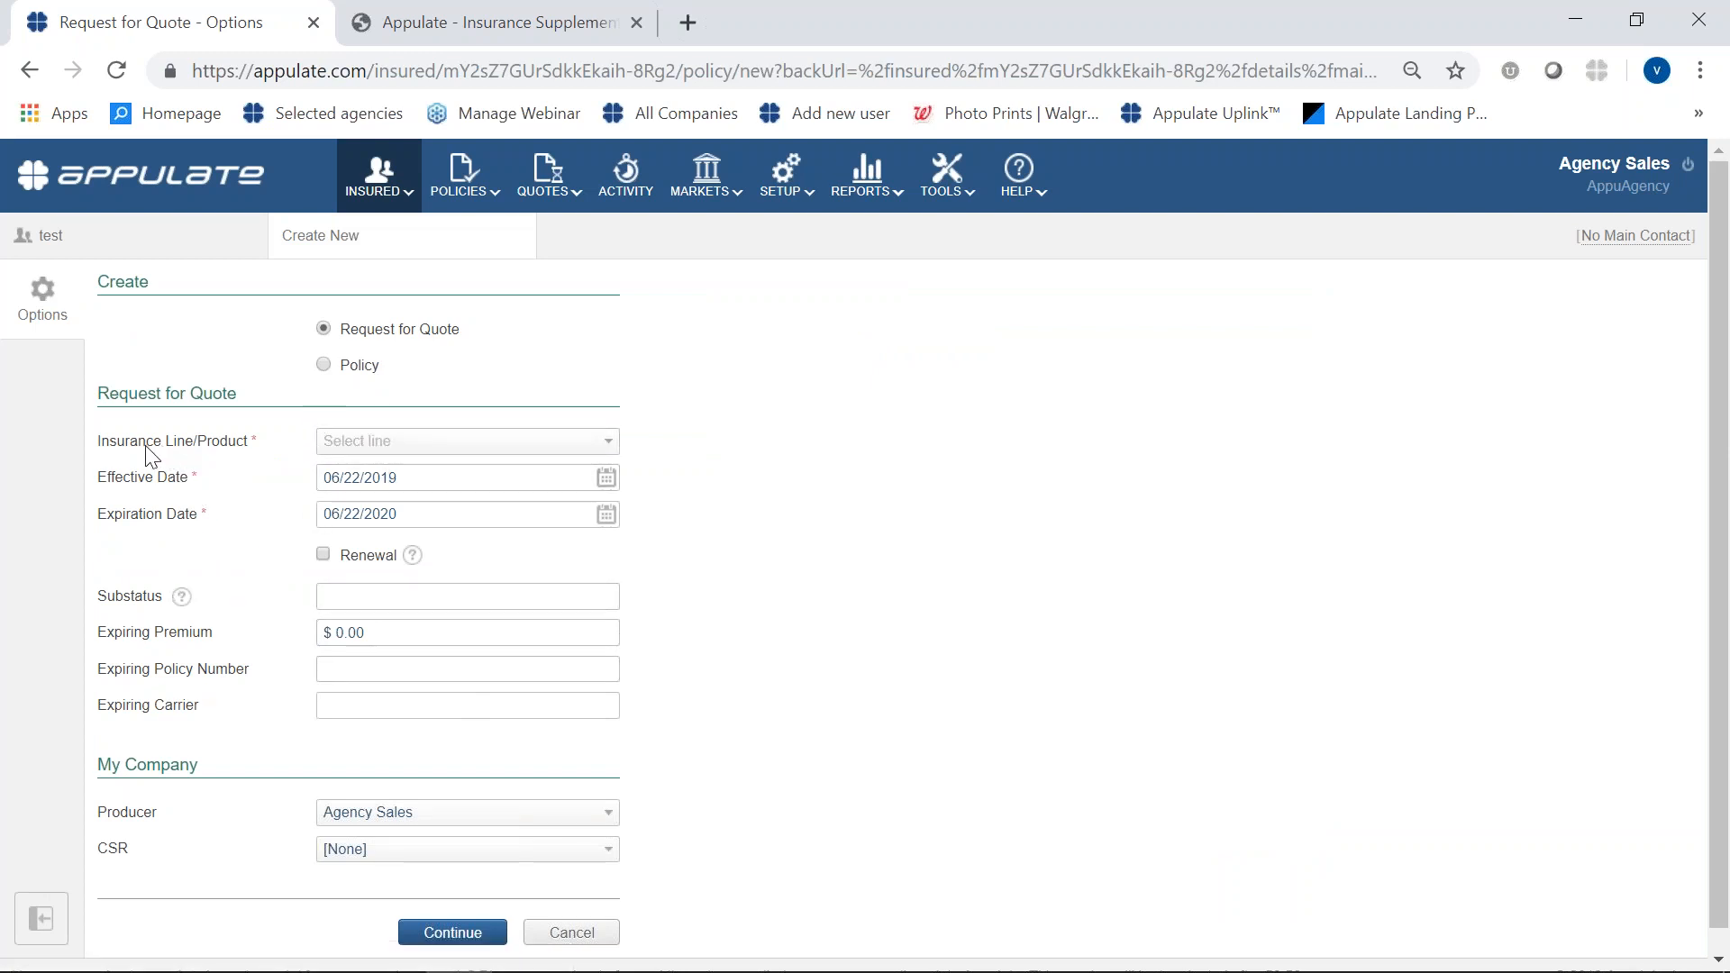
# - Set the insurance line of the new request for quote to Package - Commercial
pyautogui.click(367, 443)
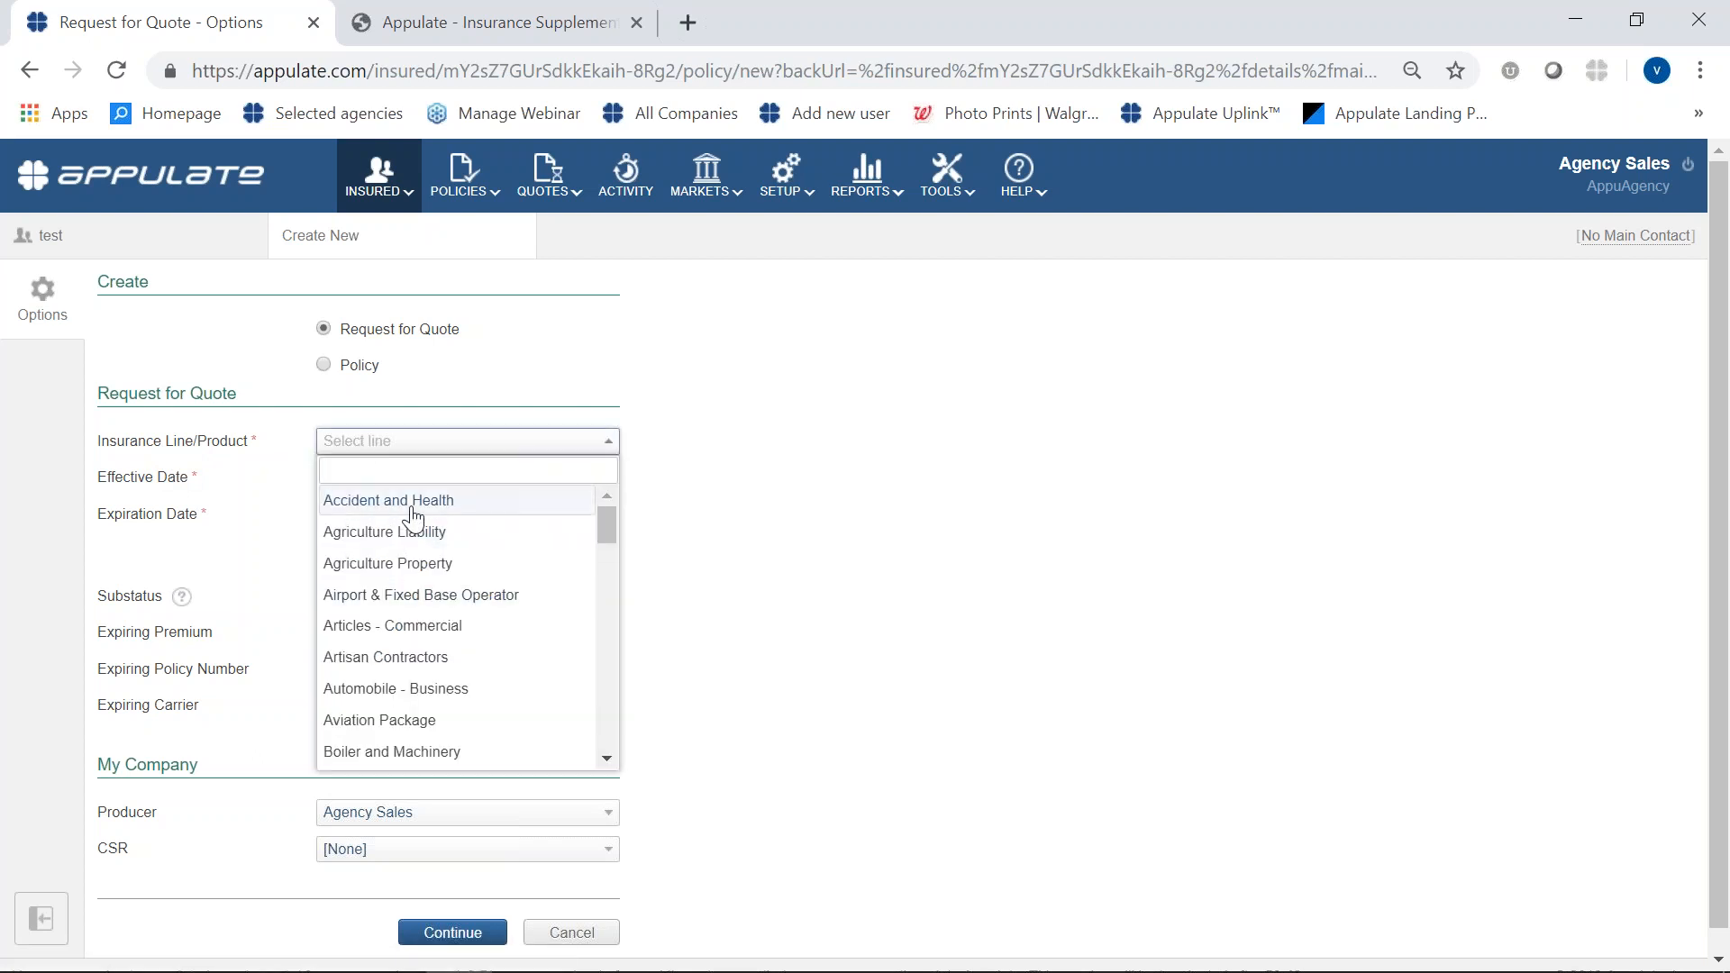
pyautogui.write('pa')
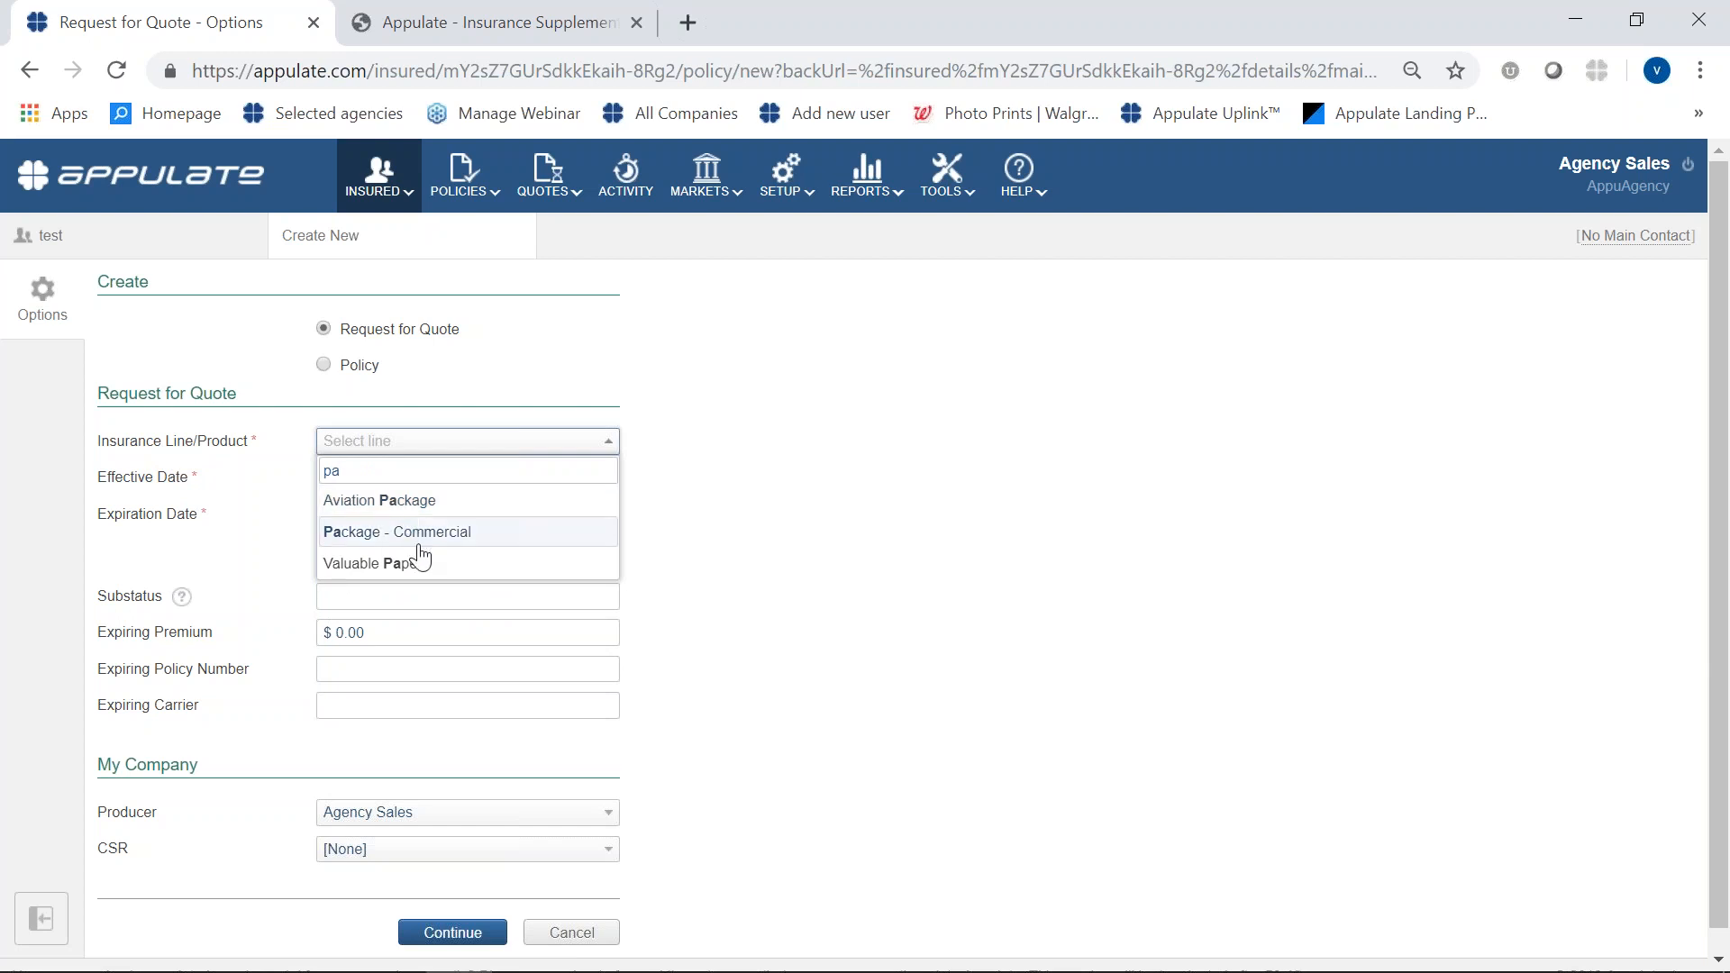
pyautogui.click(420, 543)
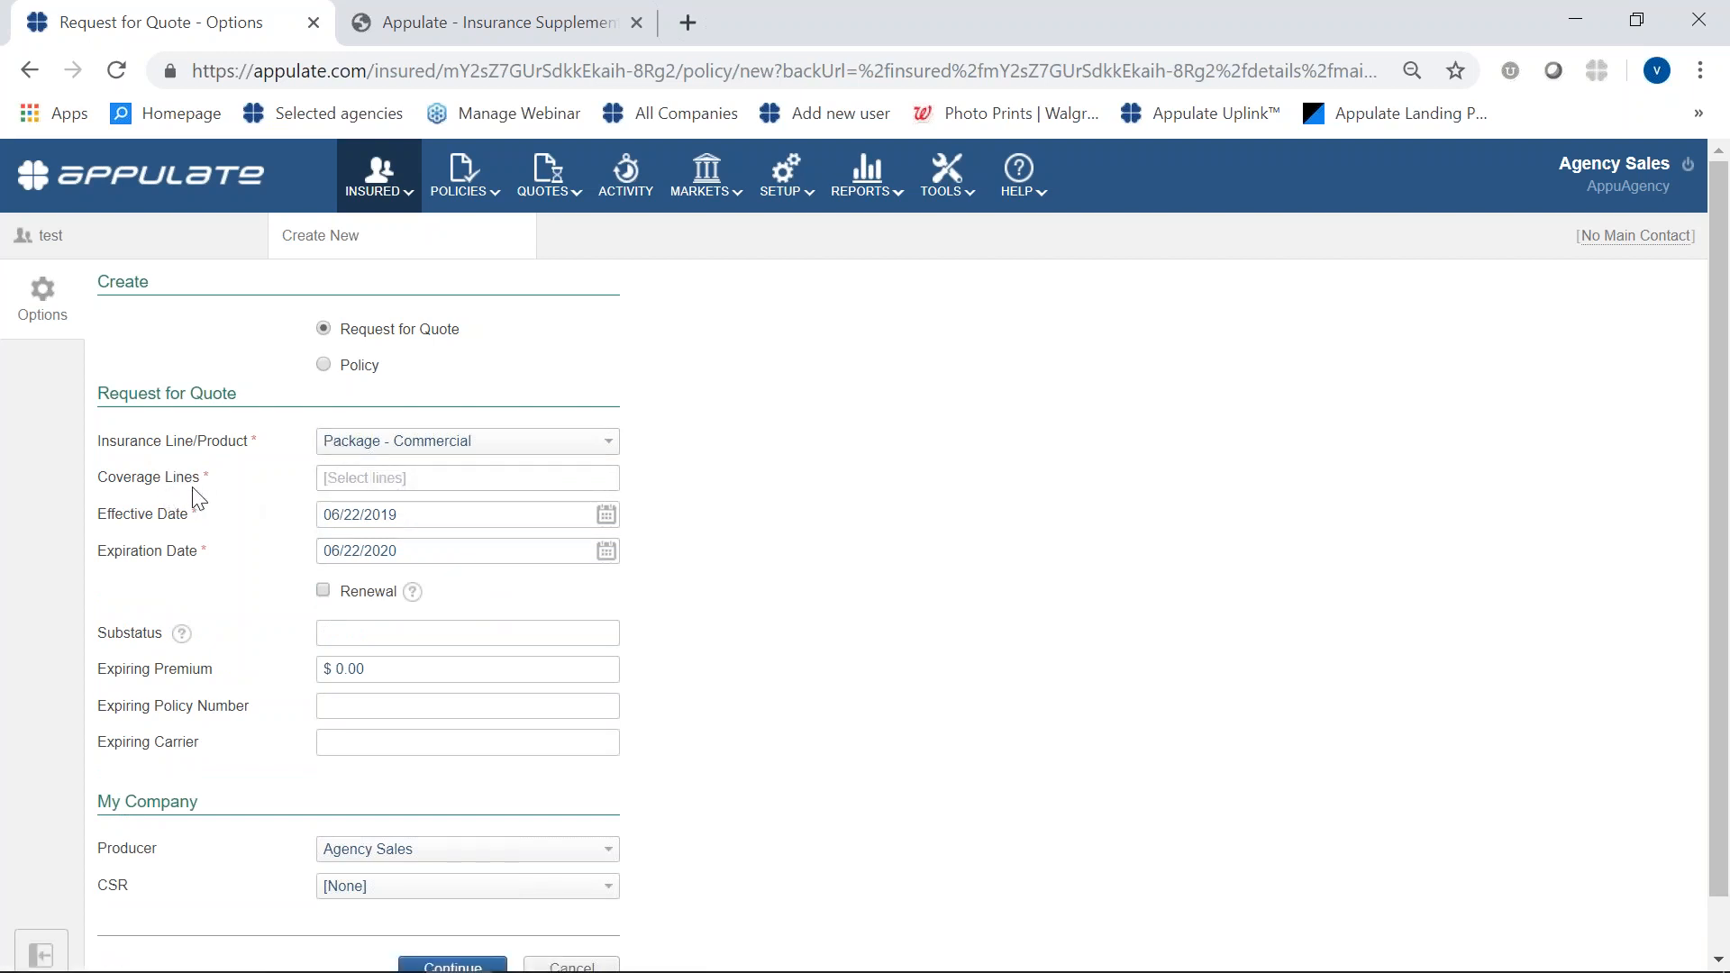
# - Add General Liability, Property - Commercial and Inland Marine - Commercial as the package's coverage lines
pyautogui.click(466, 478)
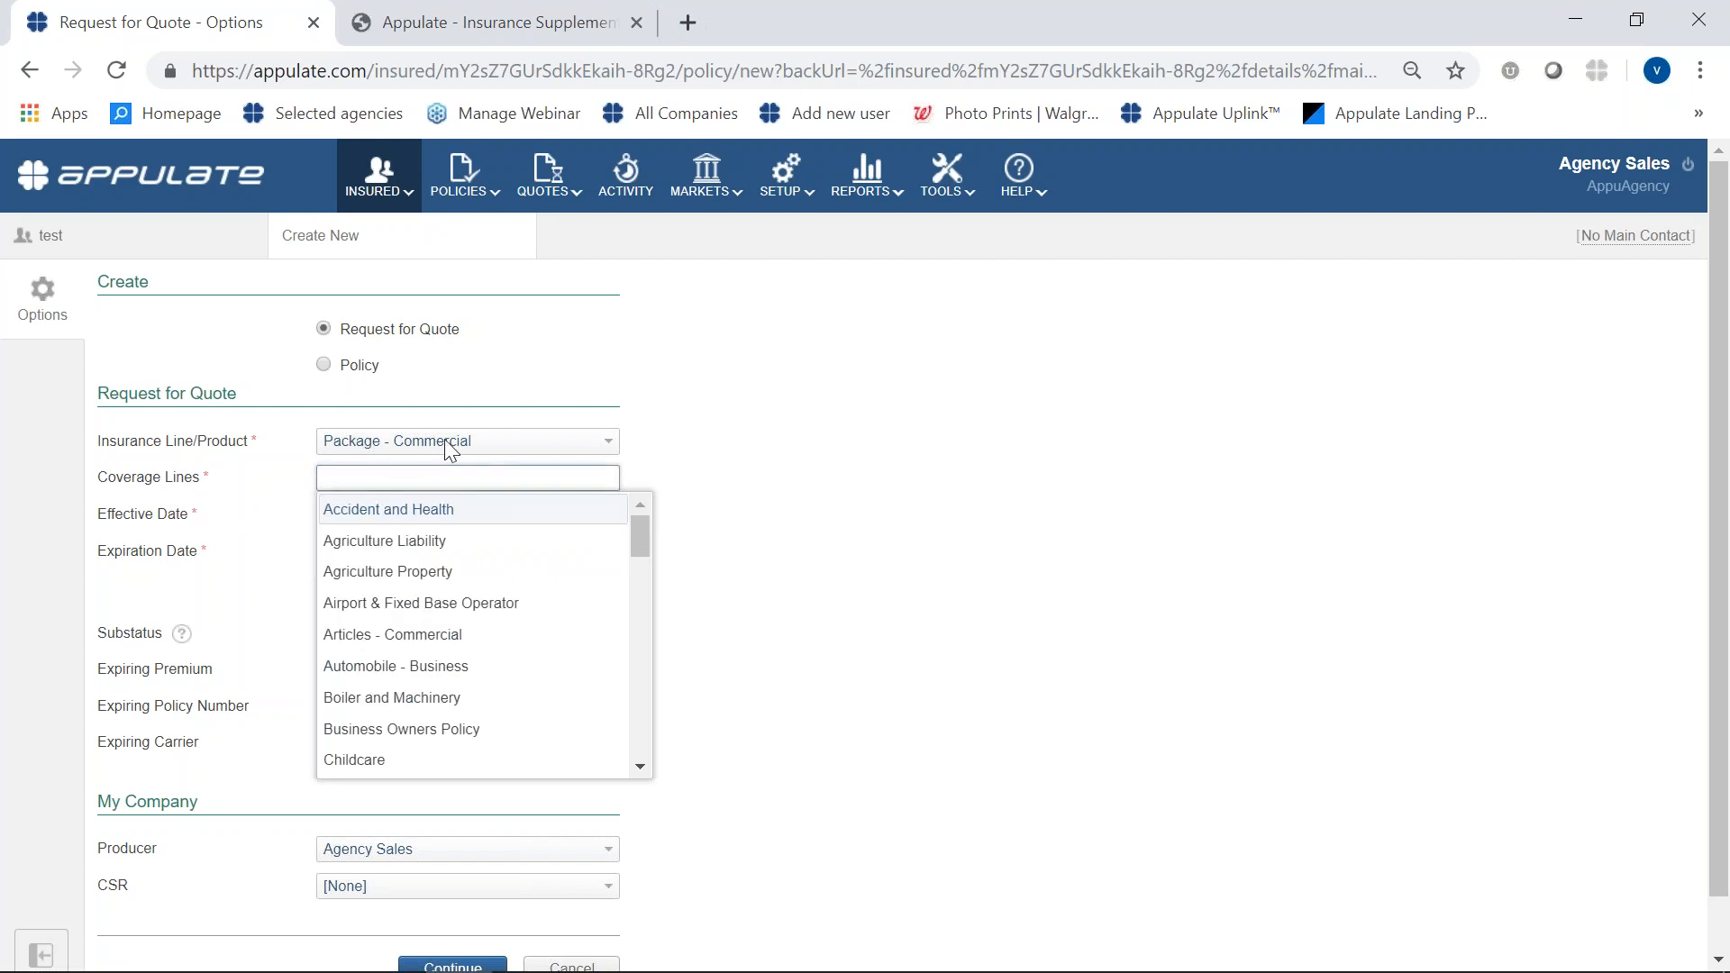
pyautogui.write('gen')
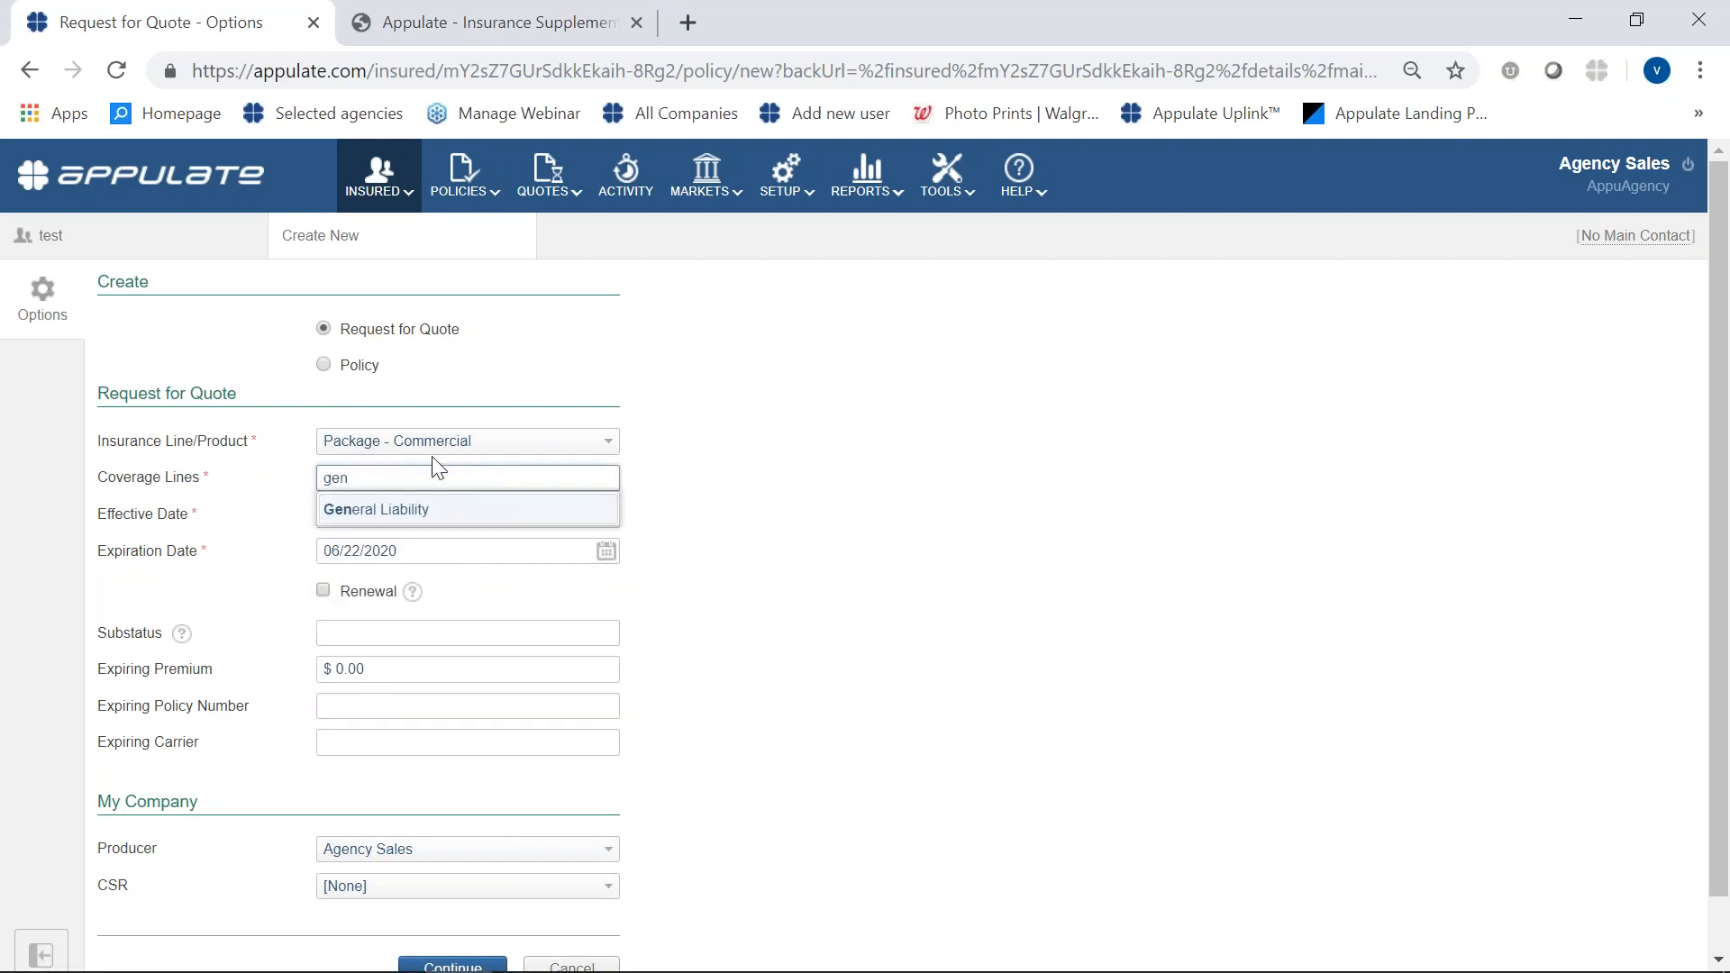
pyautogui.click(449, 512)
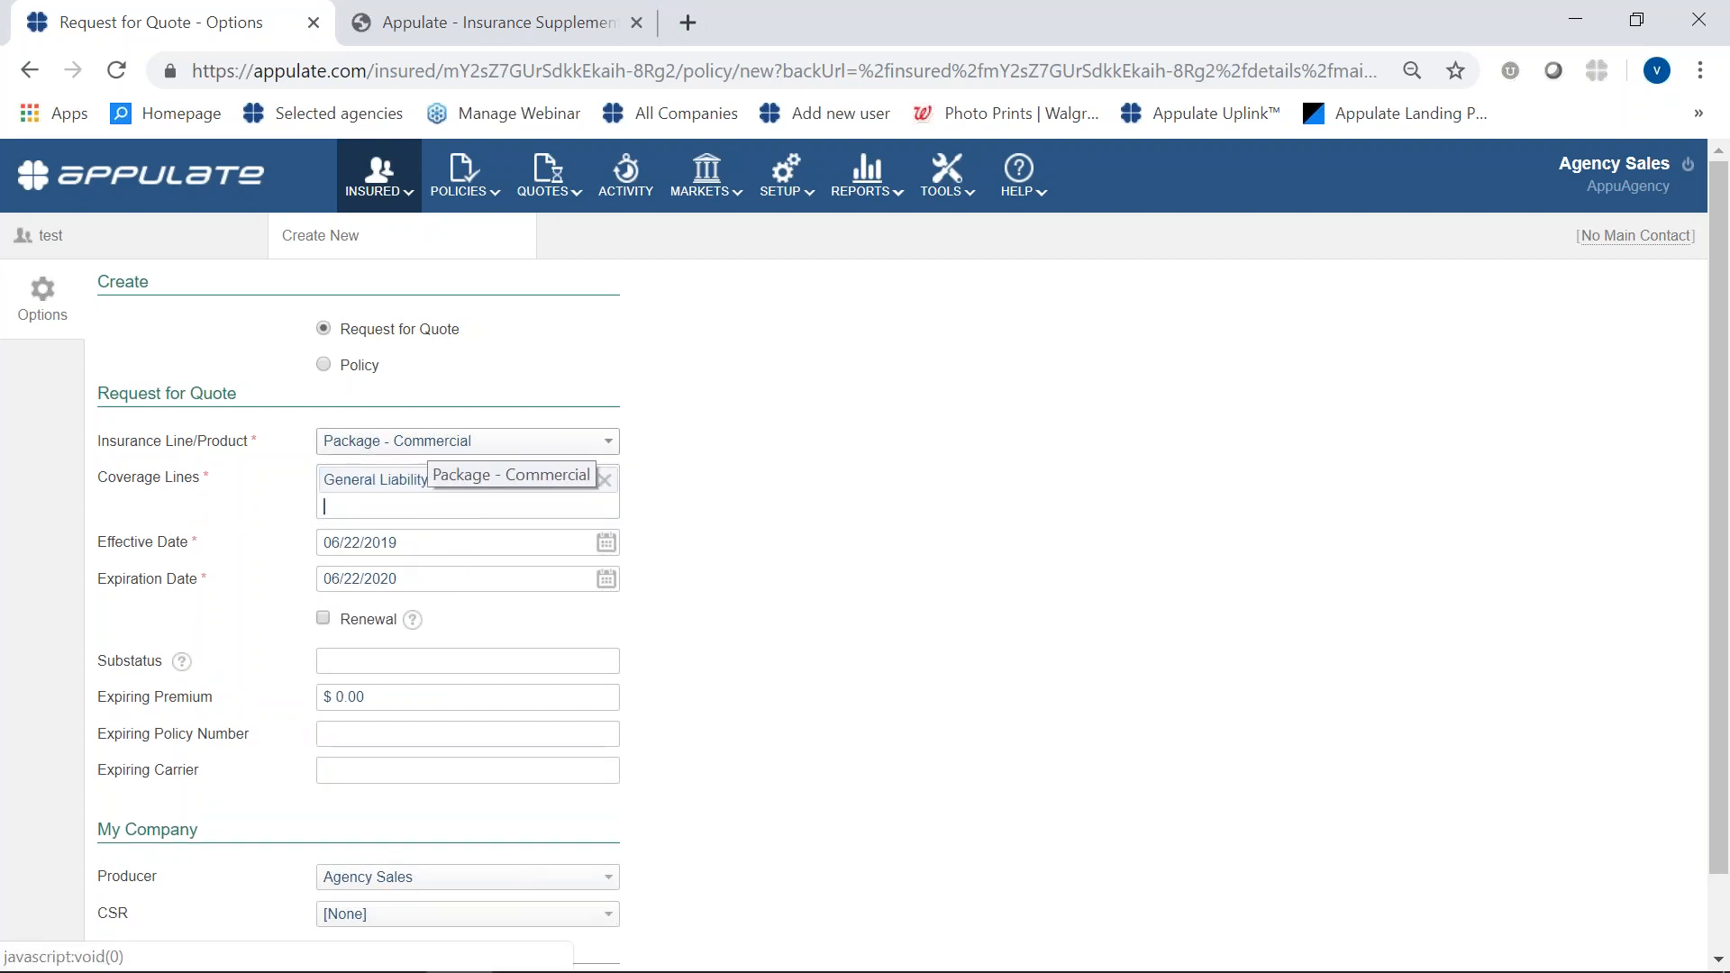
pyautogui.write('prop')
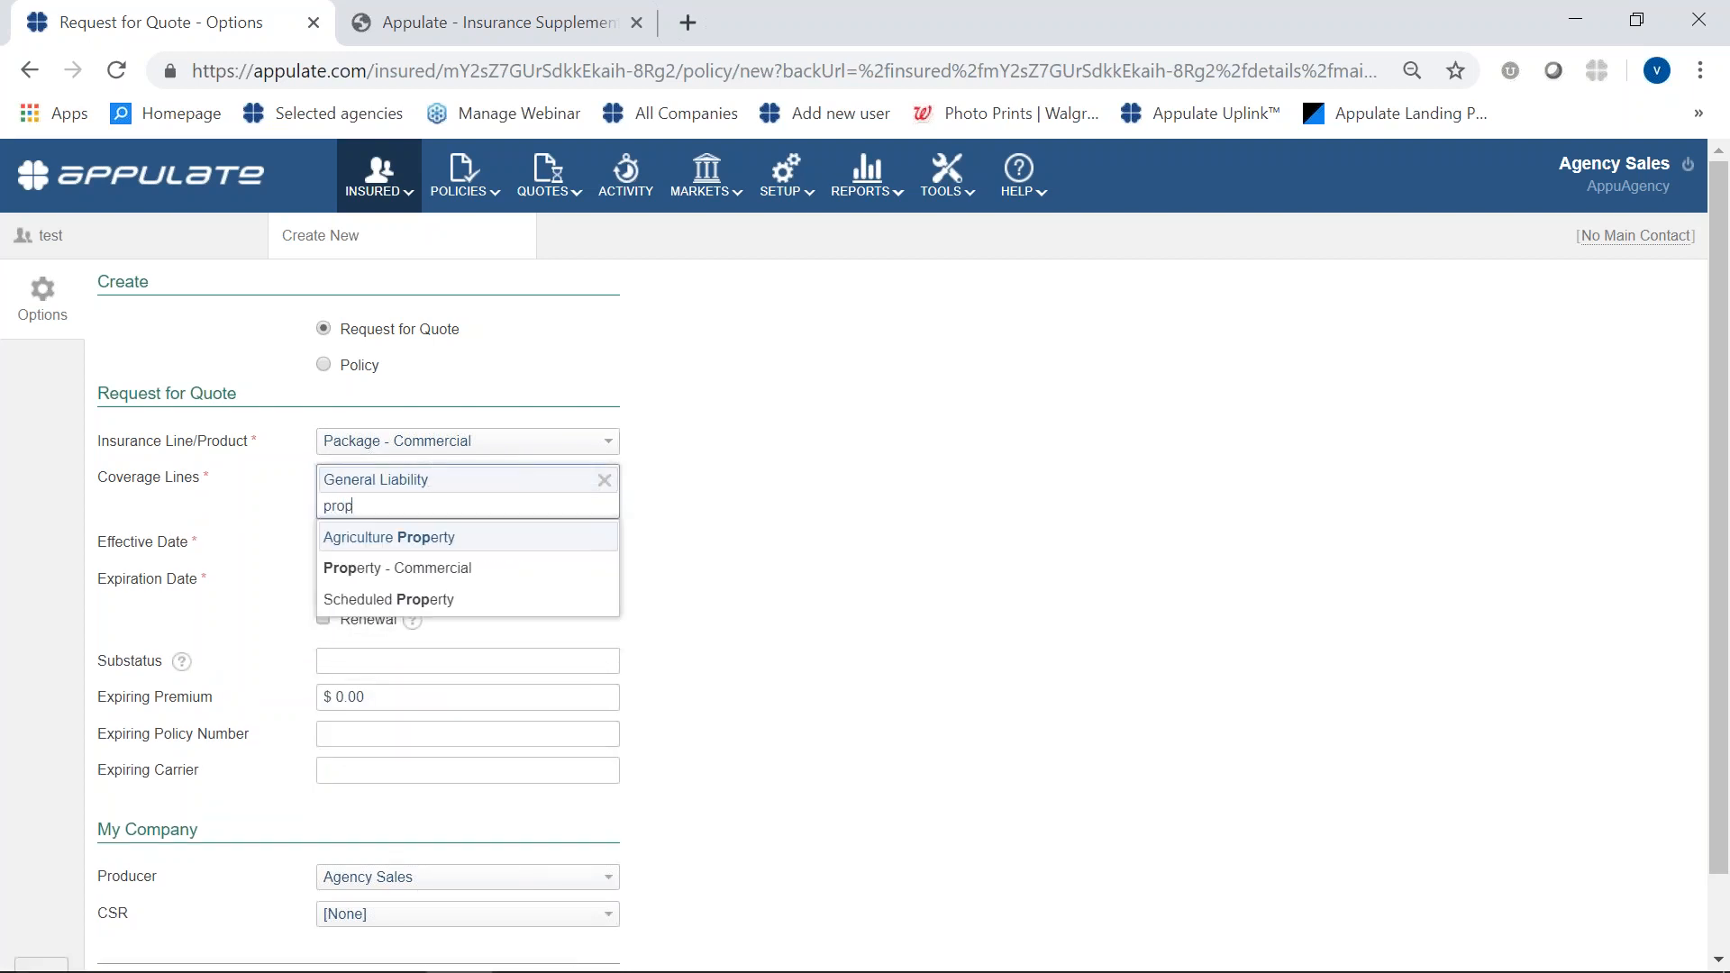
pyautogui.click(410, 570)
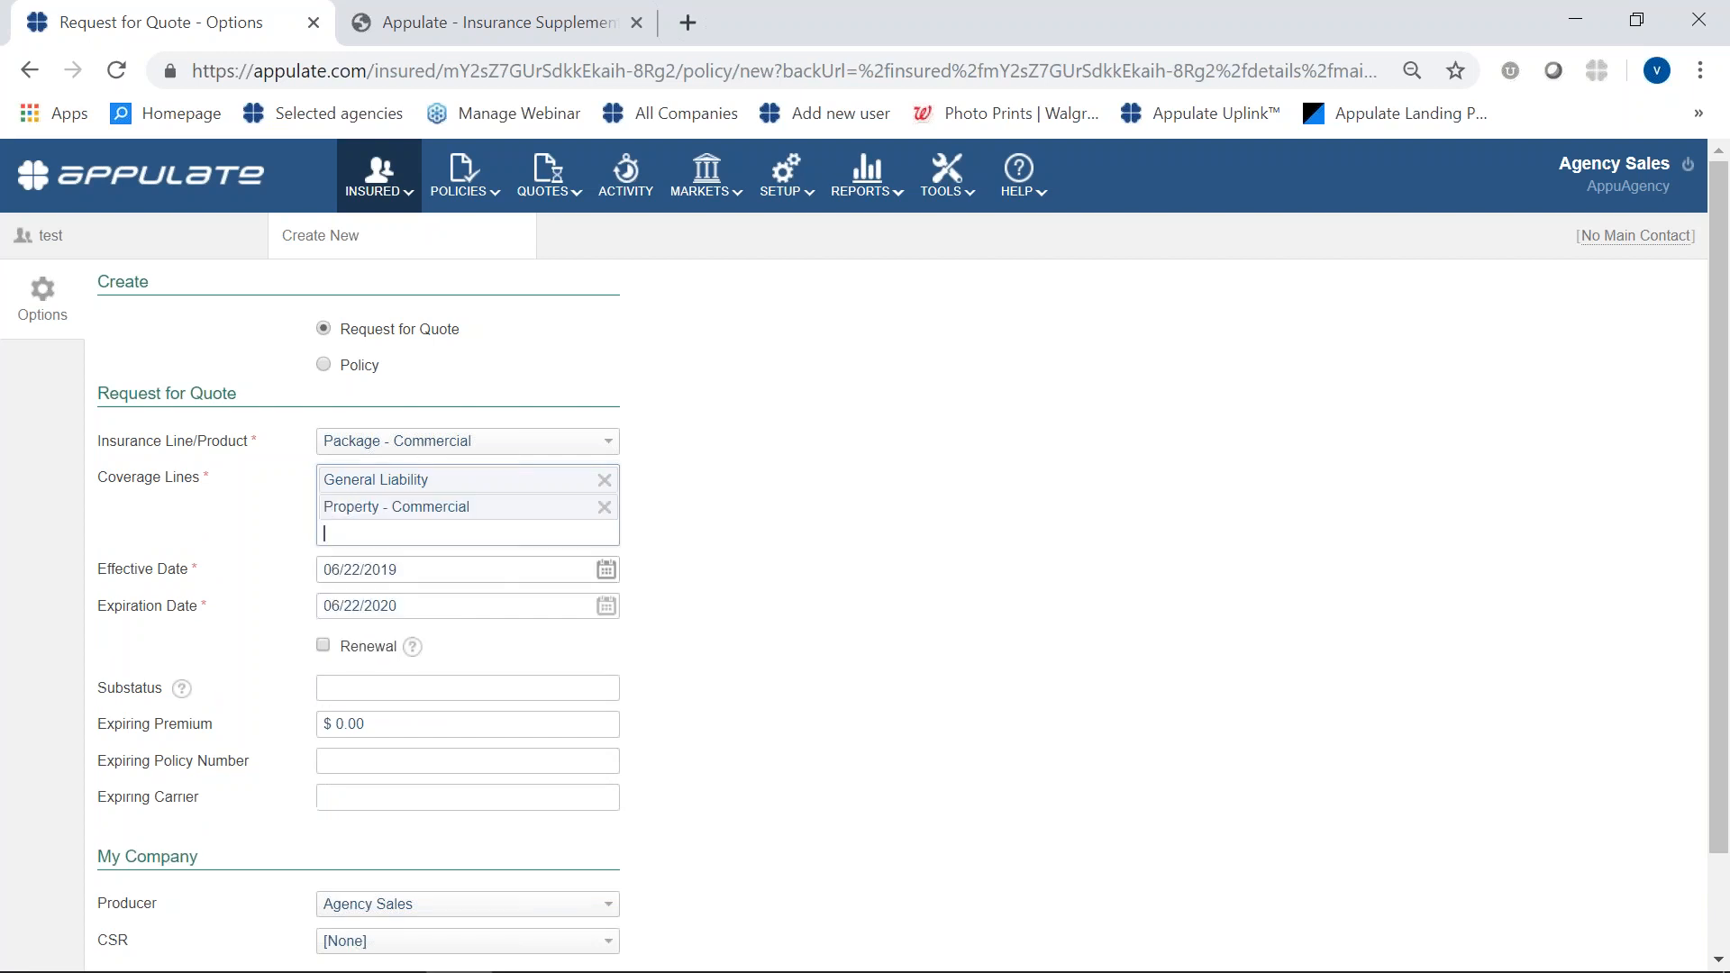
pyautogui.click(371, 541)
pyautogui.write('inlan')
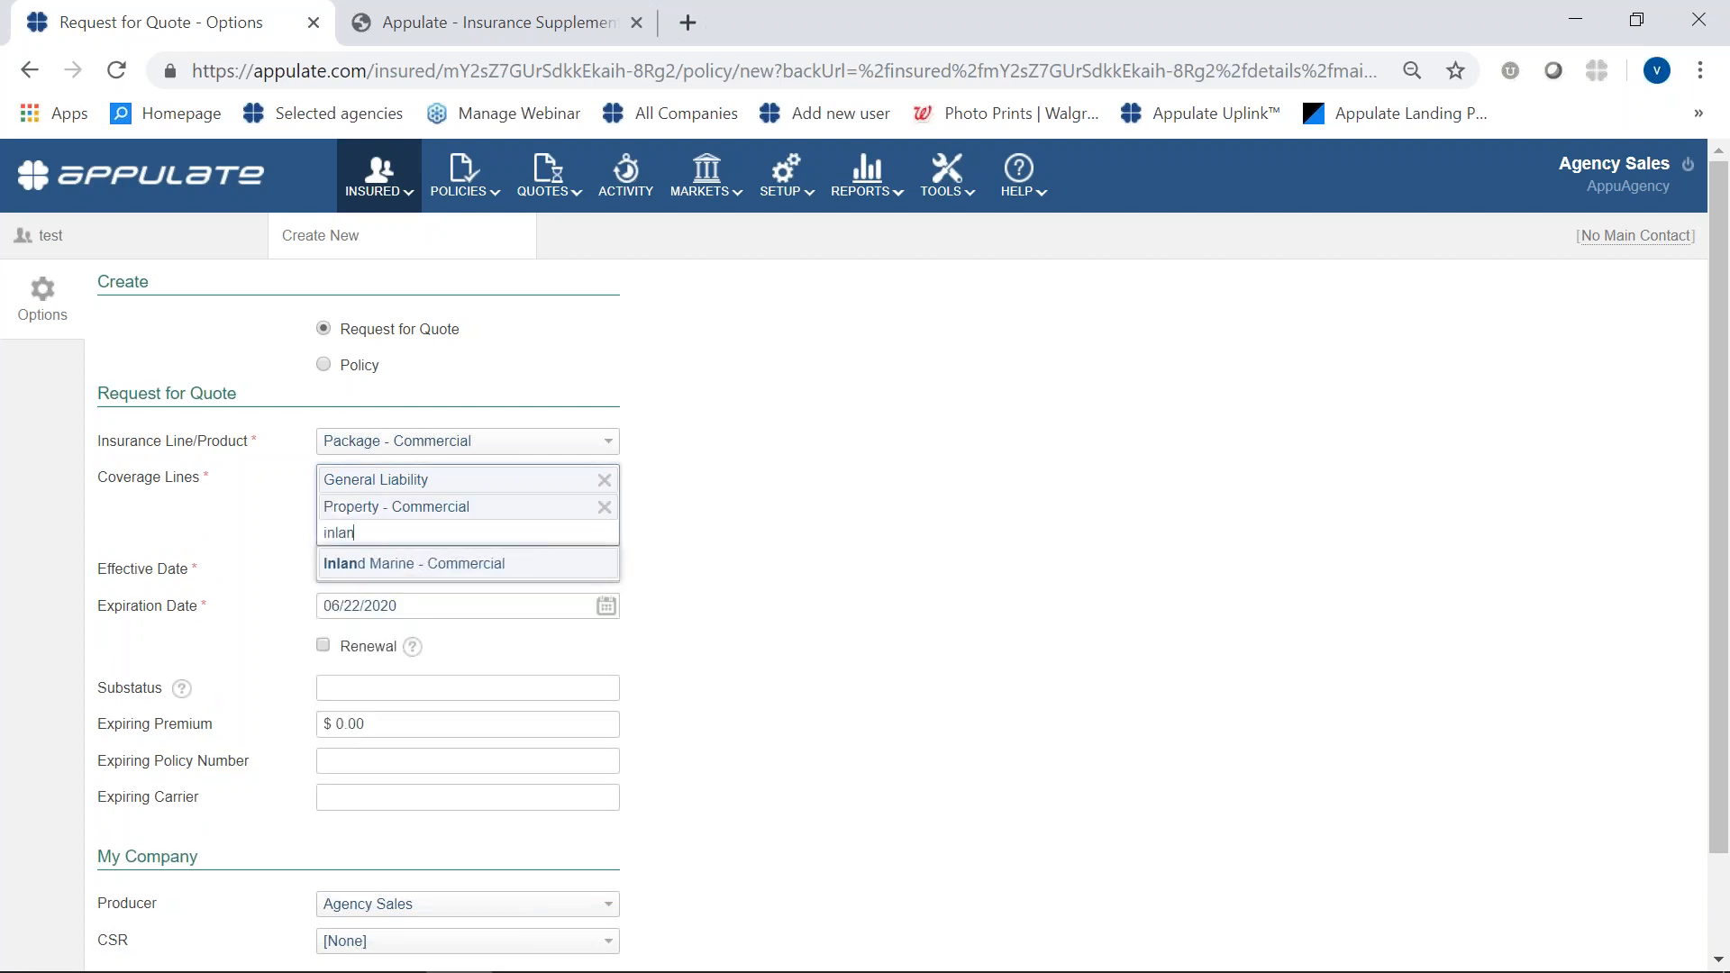
pyautogui.click(402, 566)
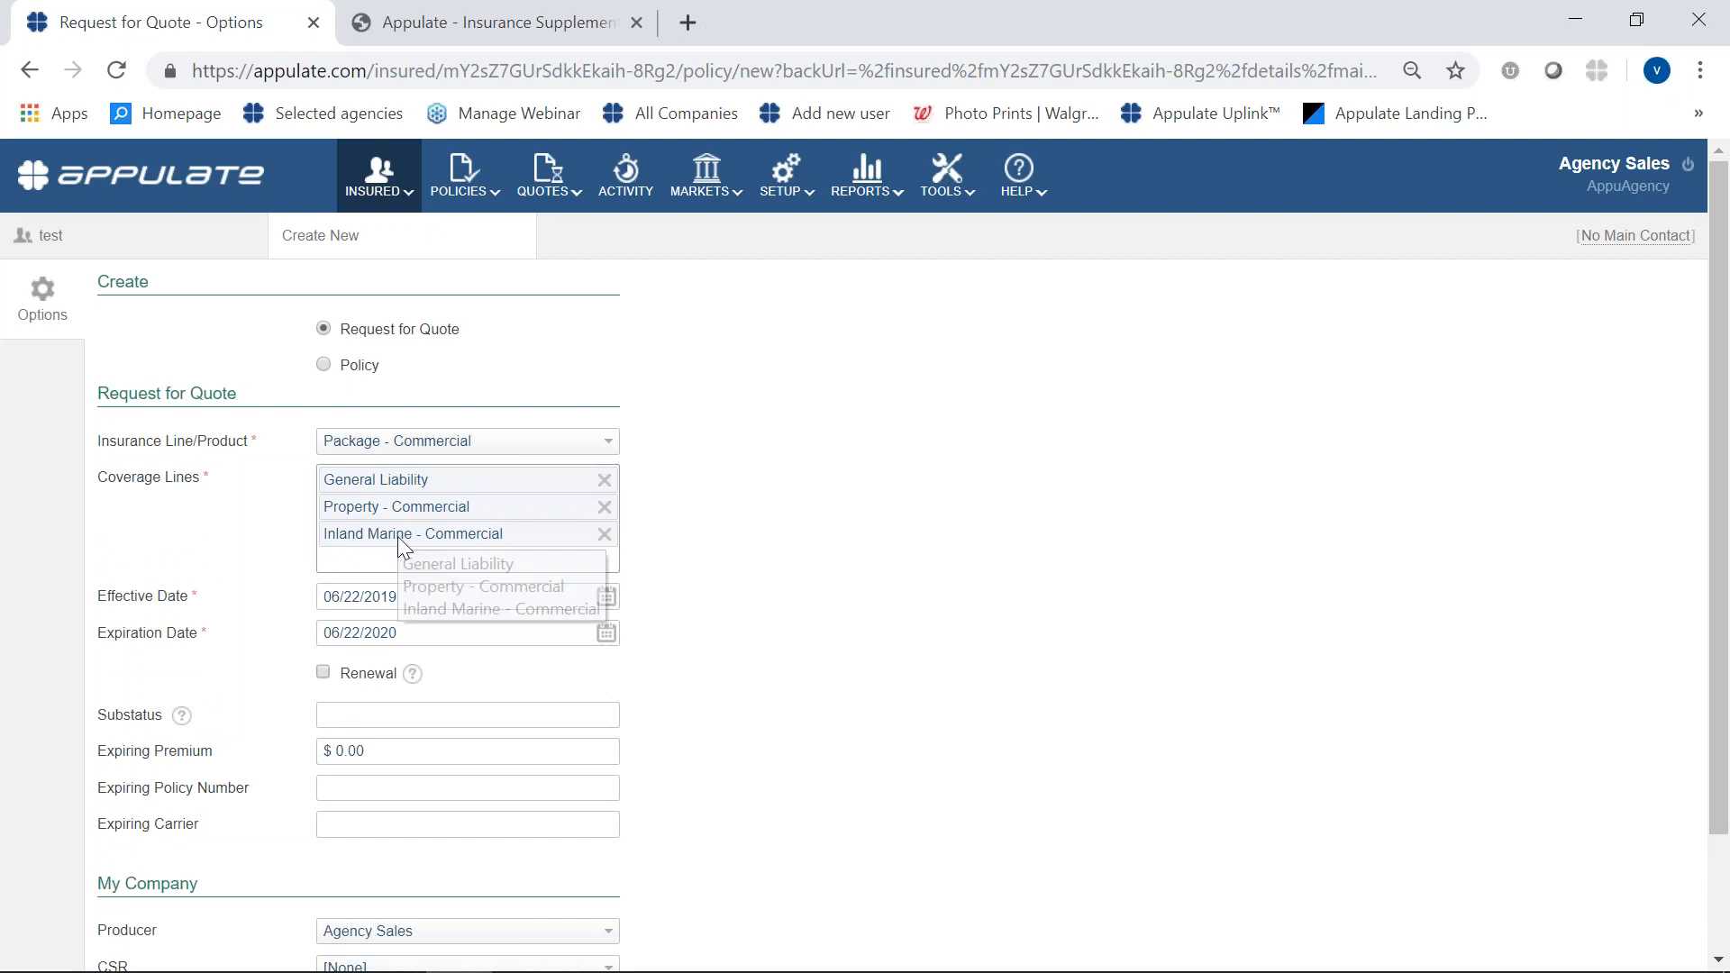
pyautogui.click(338, 554)
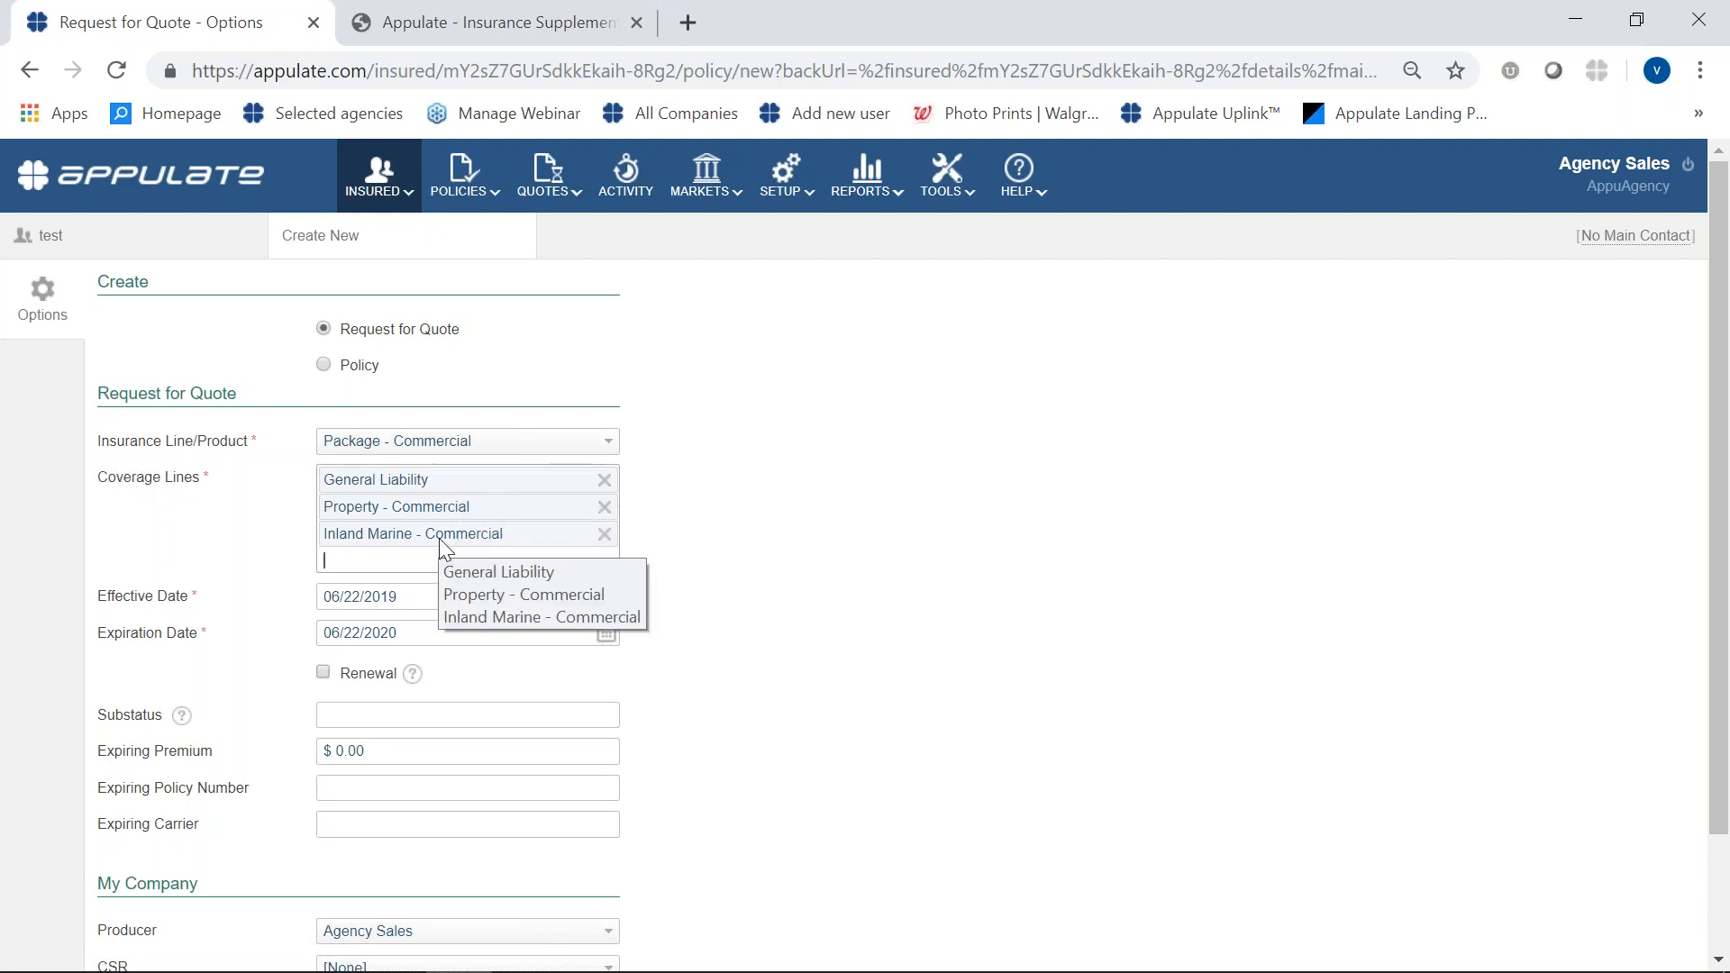
pyautogui.click(931, 569)
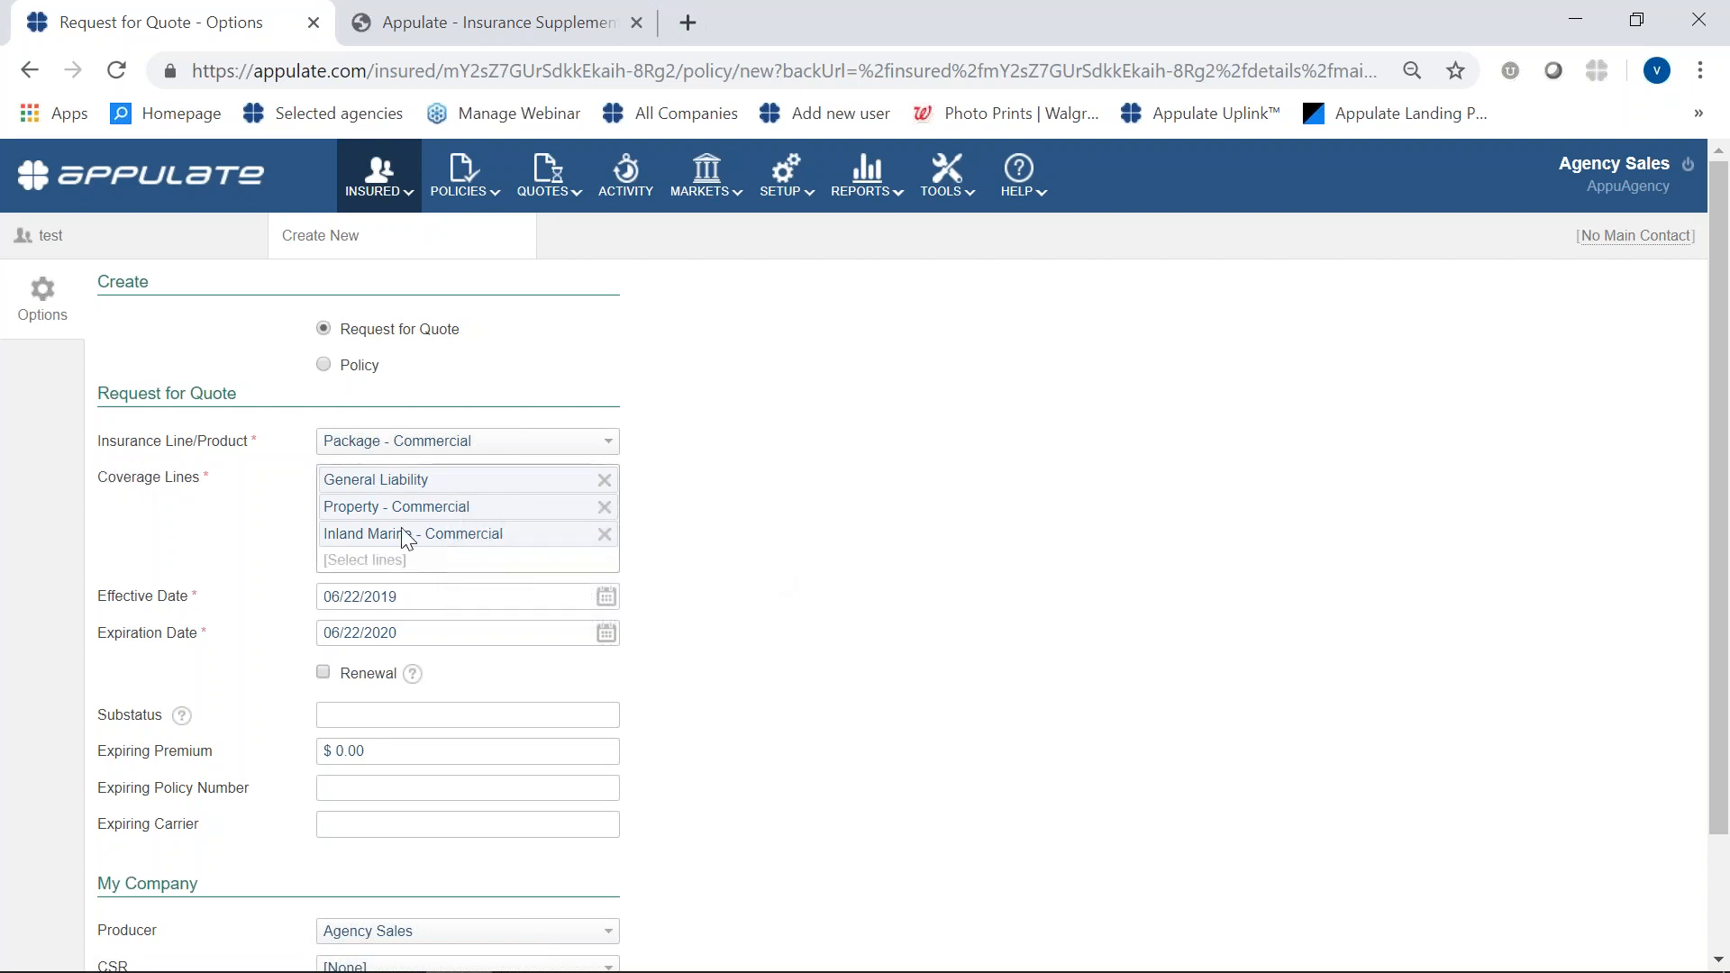
# - Create the package request for quote and add Mid Atlantic Insurance Group, LLC as its market
pyautogui.scroll(-2, 749, 668)
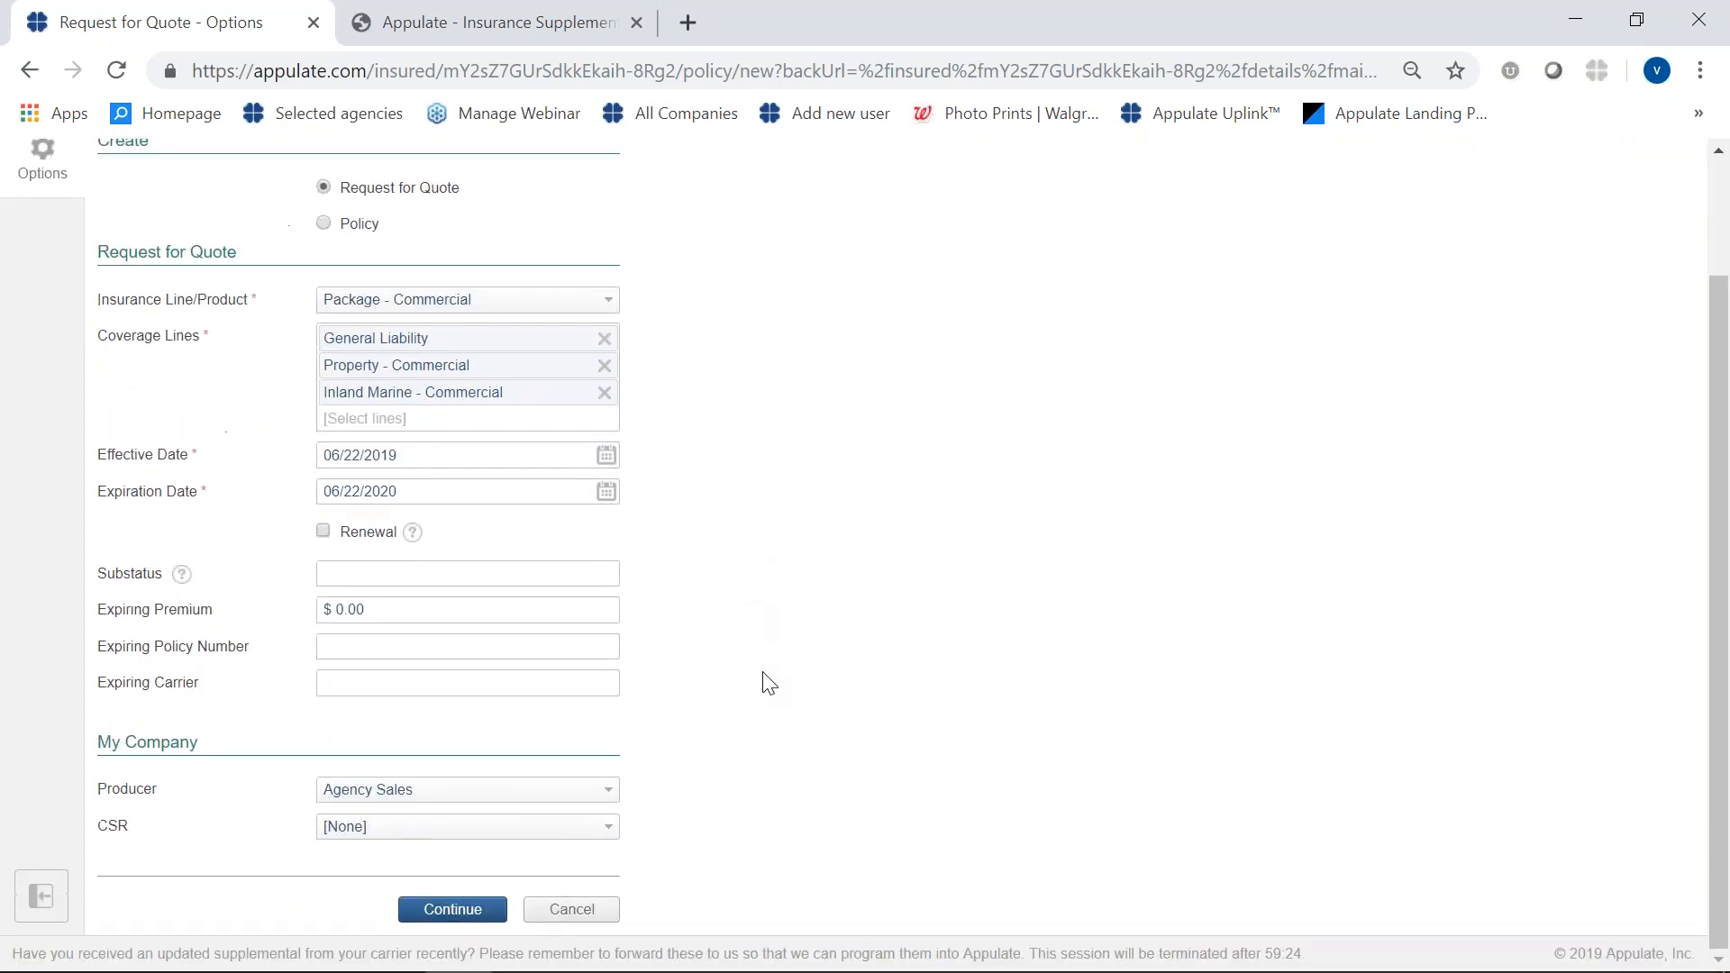
pyautogui.click(439, 914)
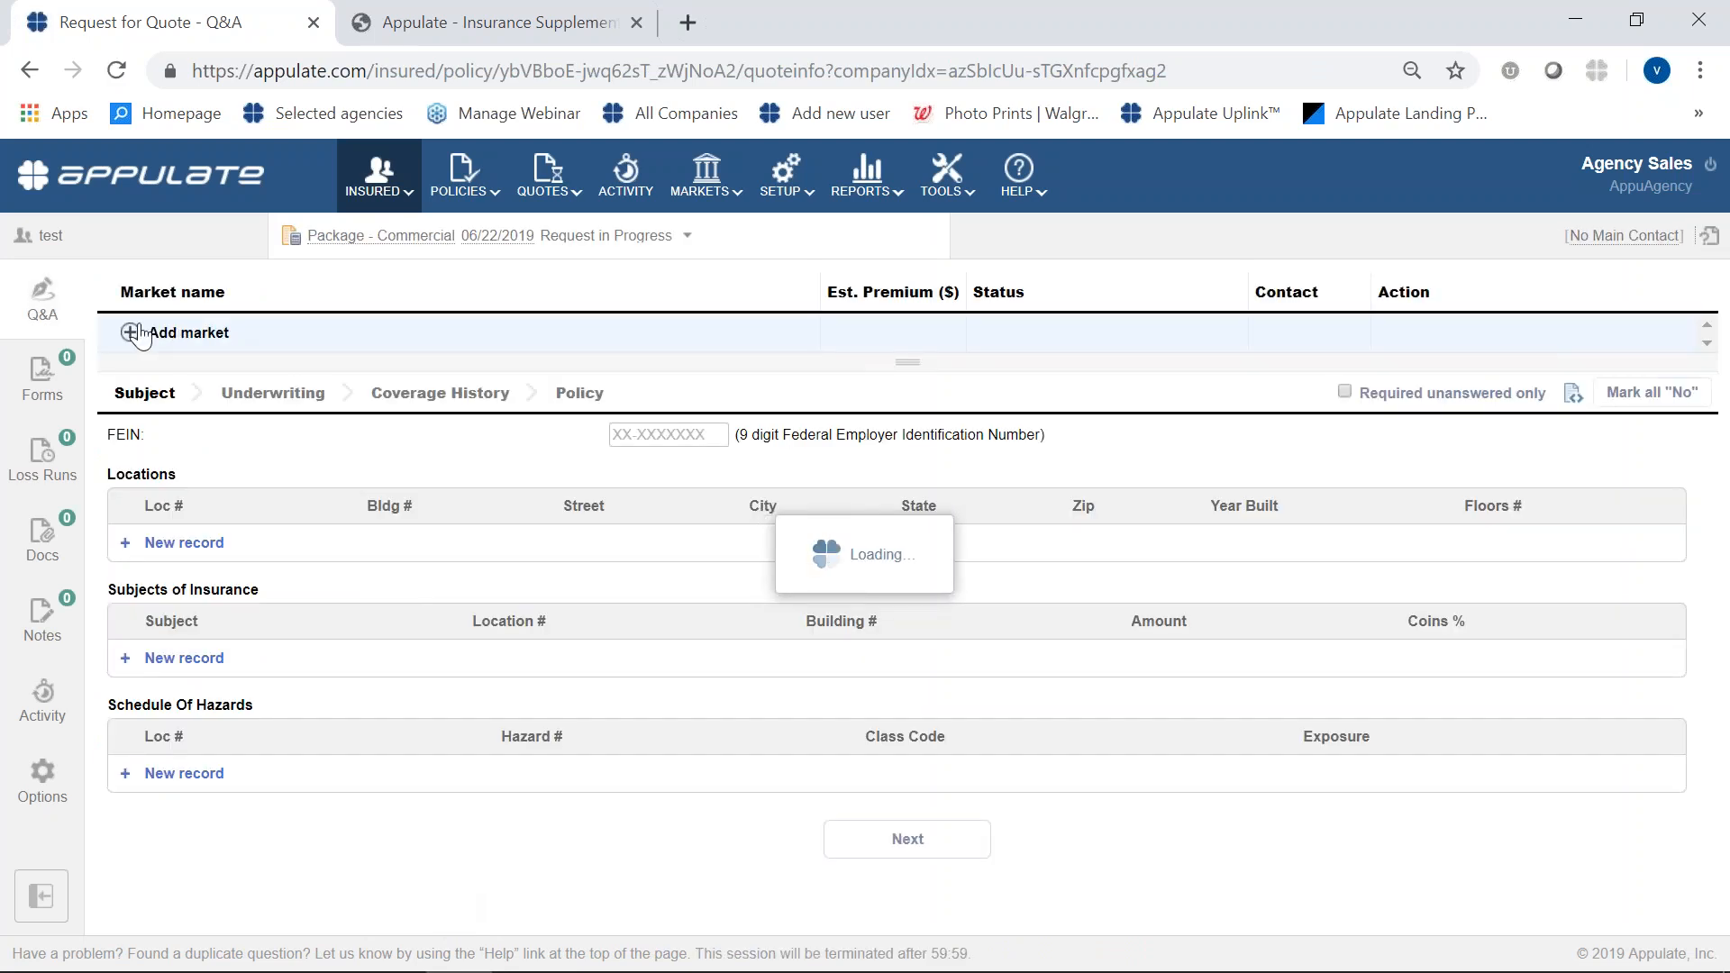
pyautogui.click(183, 335)
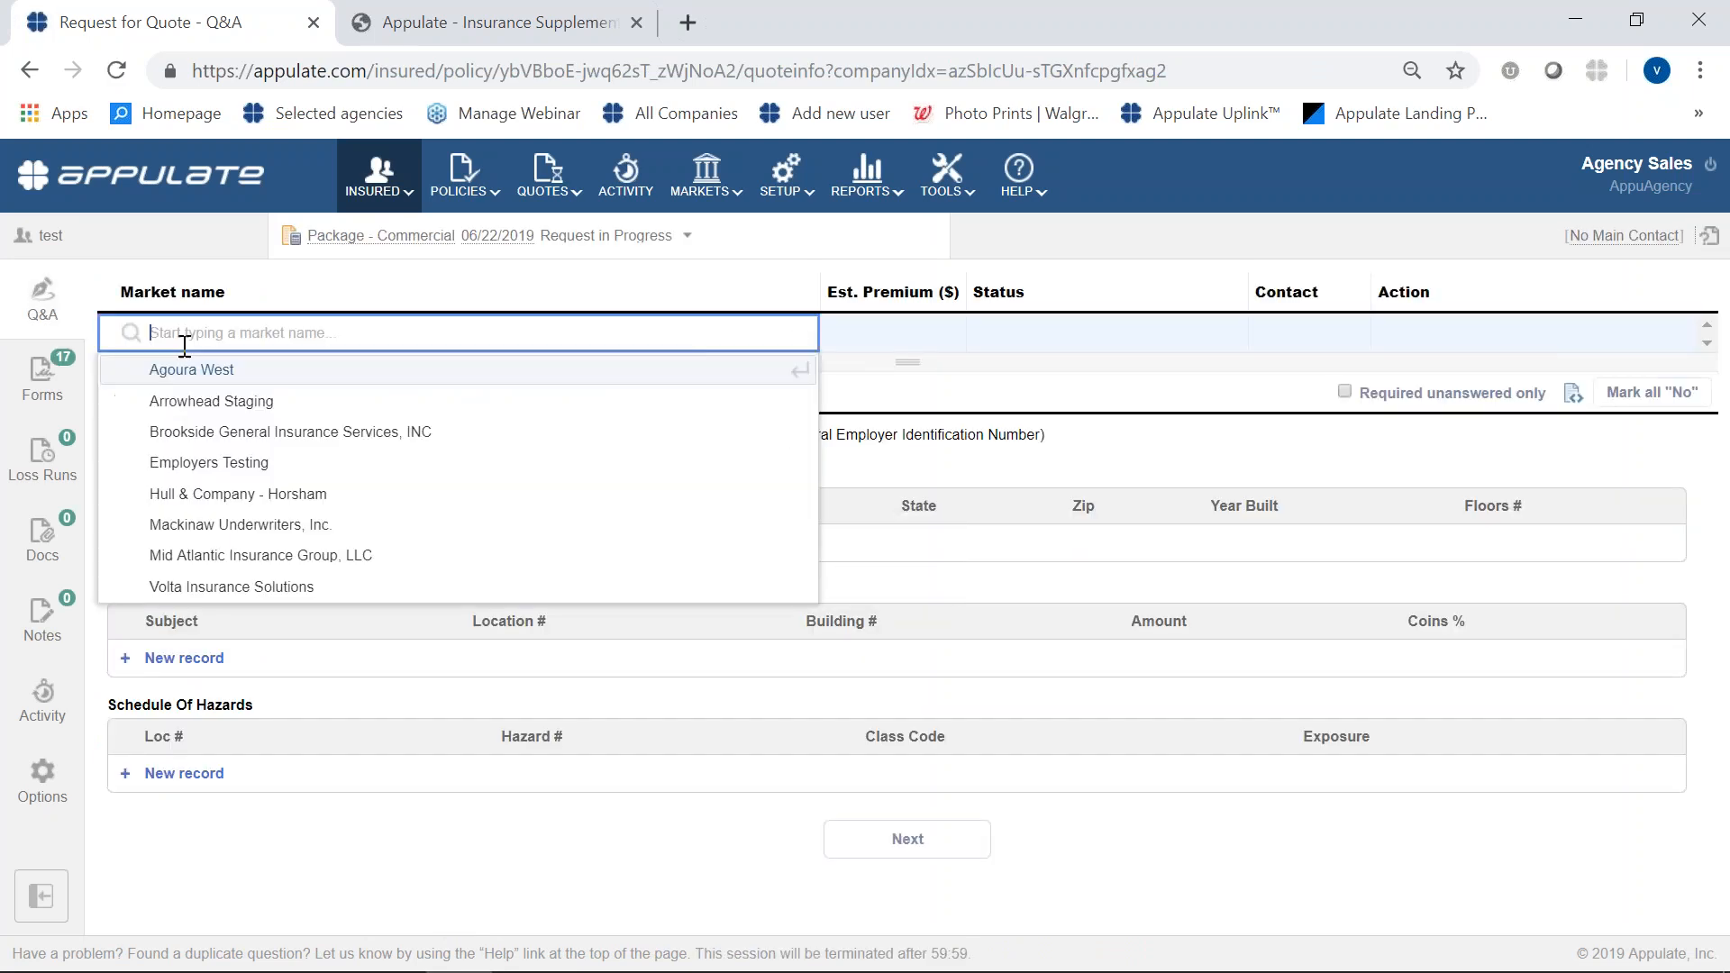
pyautogui.click(263, 554)
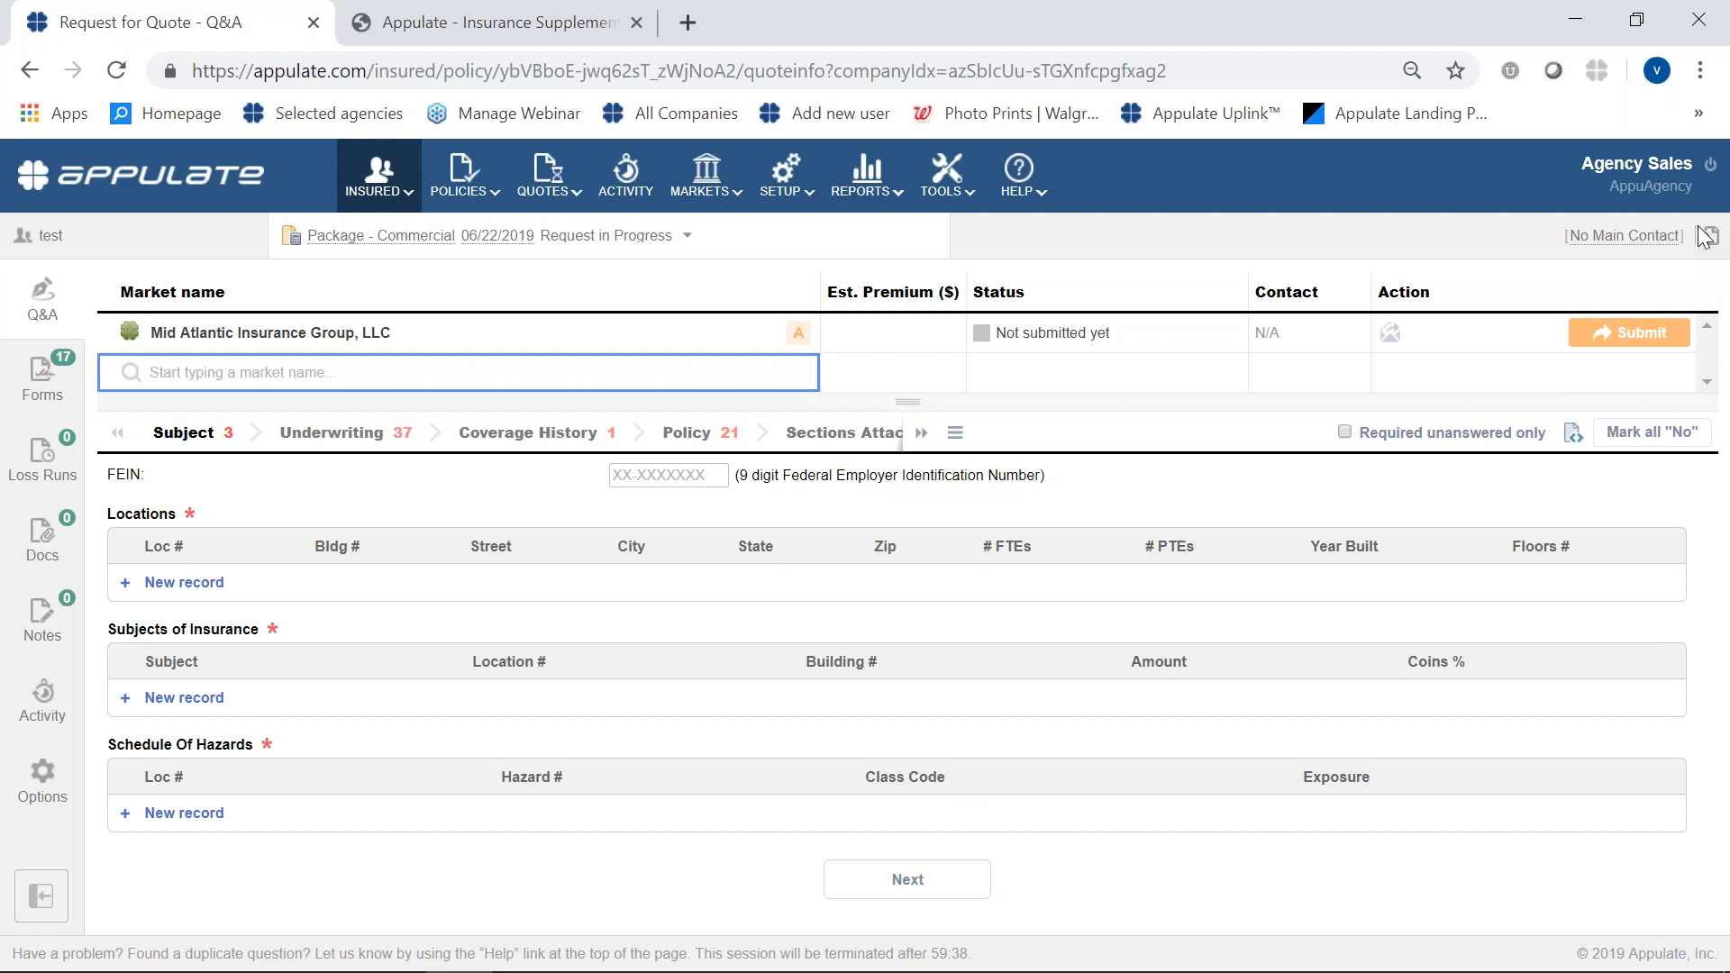
# - Log out of the account and view the forgotten-password reset form, closing it without submitting
pyautogui.click(1720, 63)
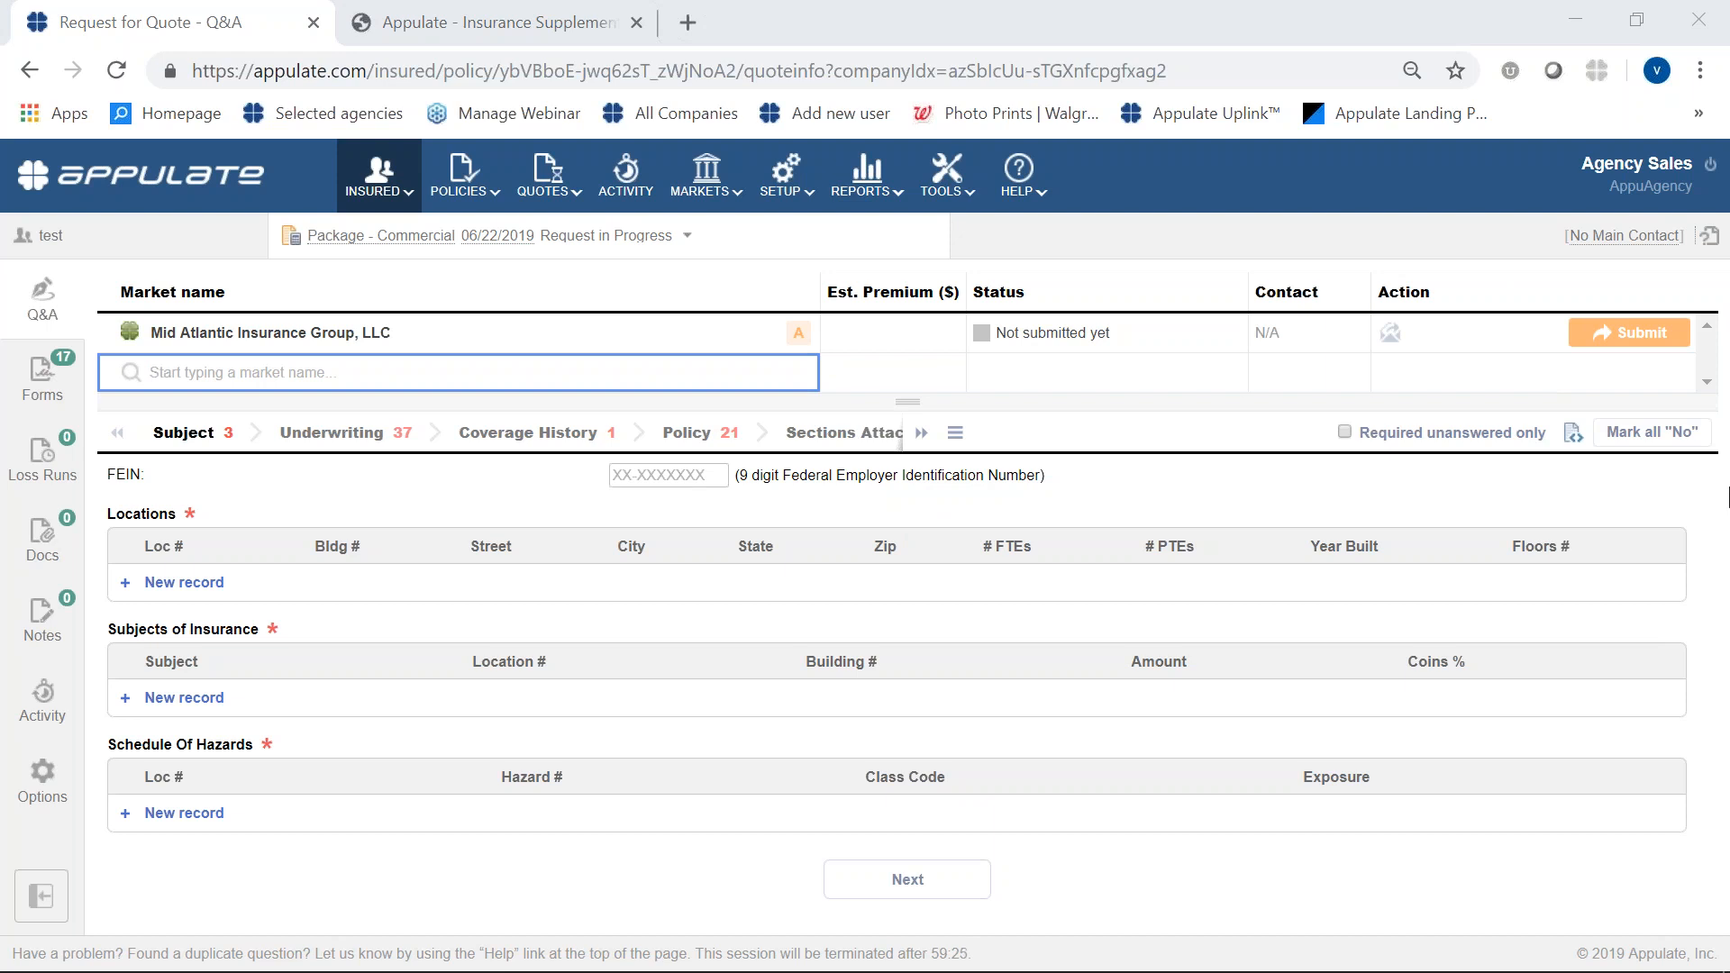
pyautogui.click(1710, 170)
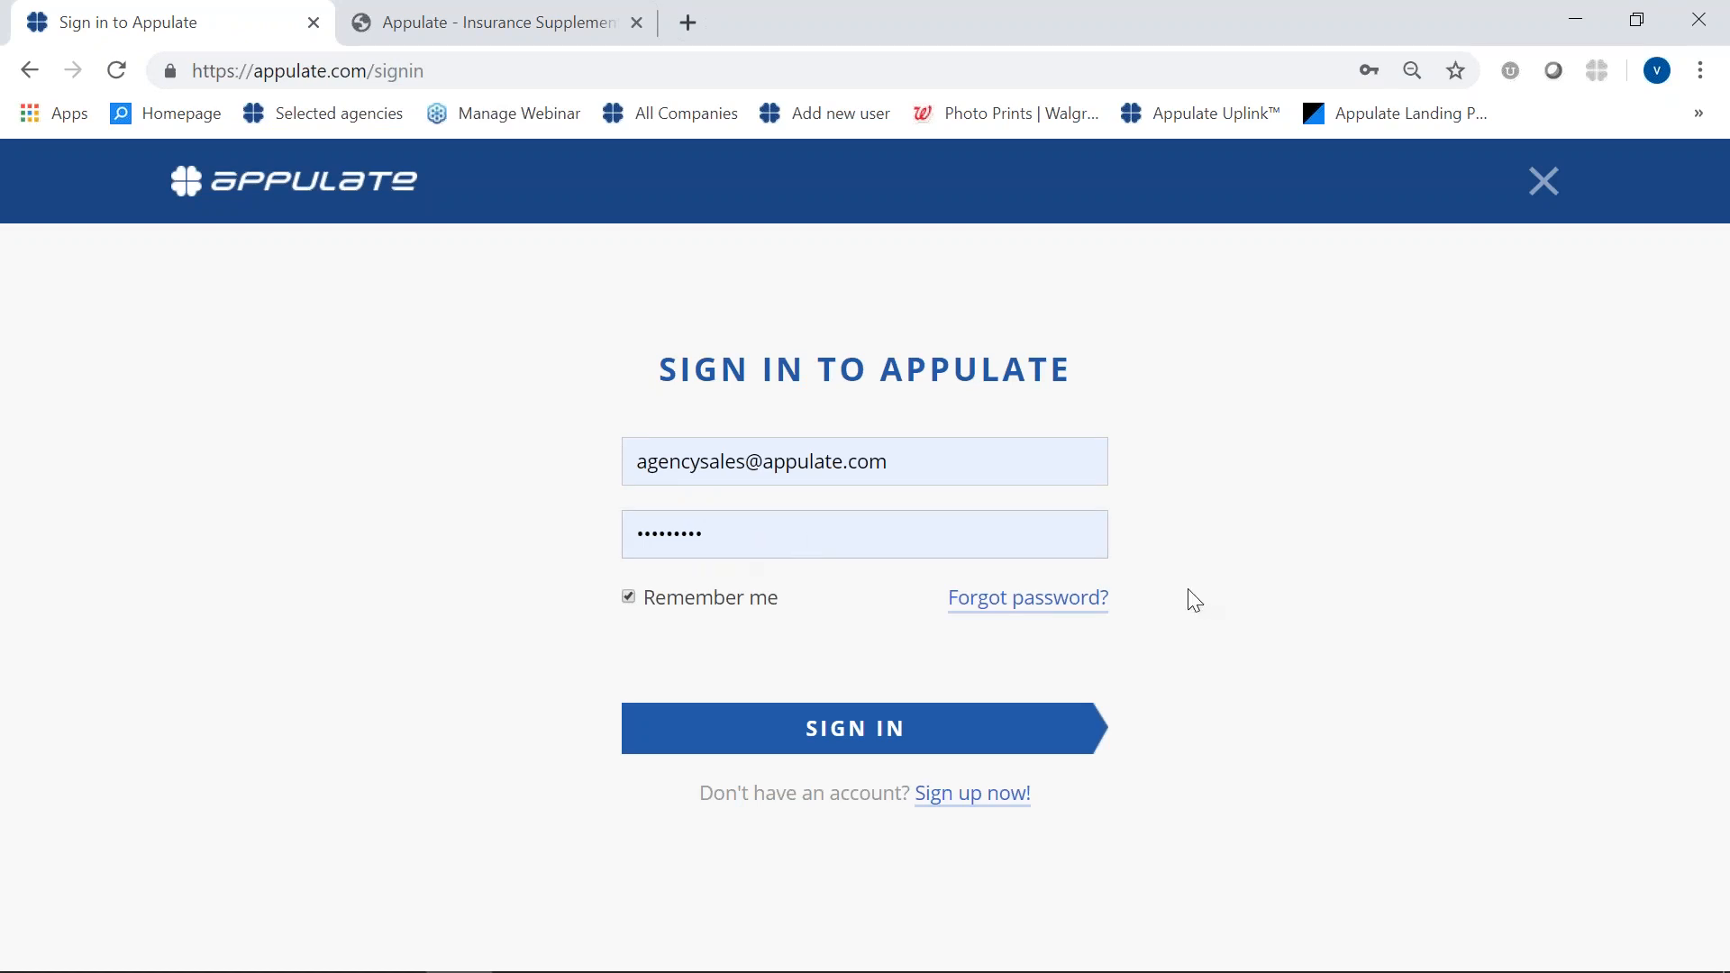
pyautogui.click(1067, 613)
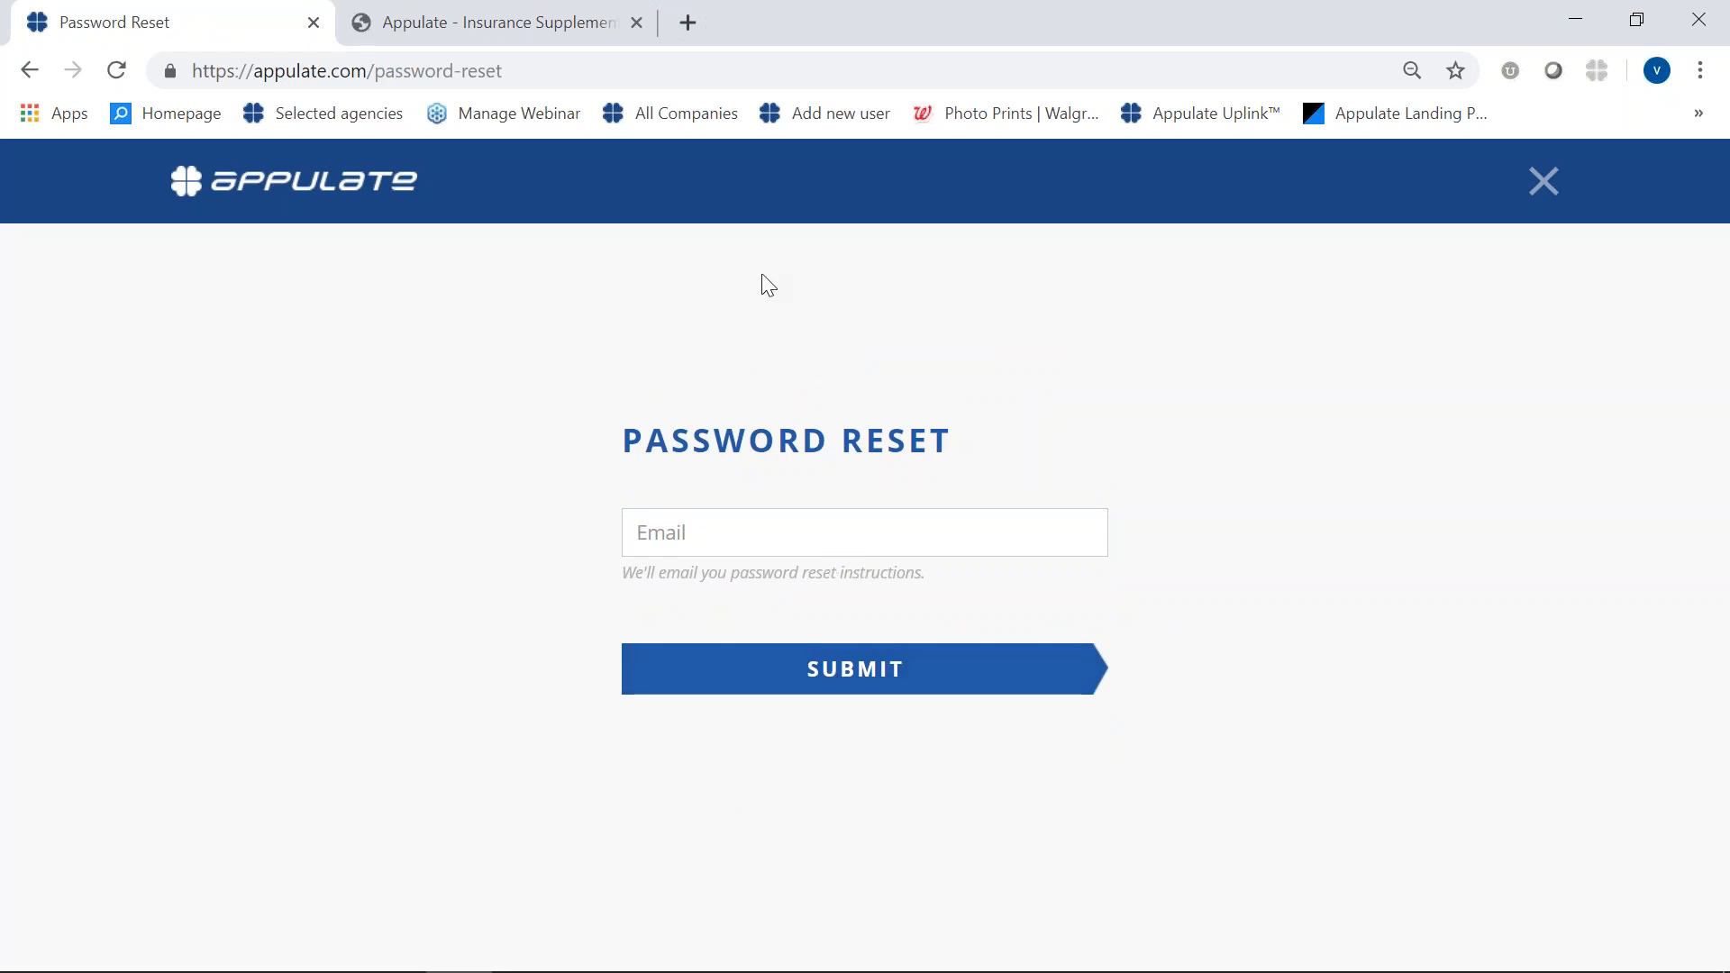
pyautogui.click(1543, 181)
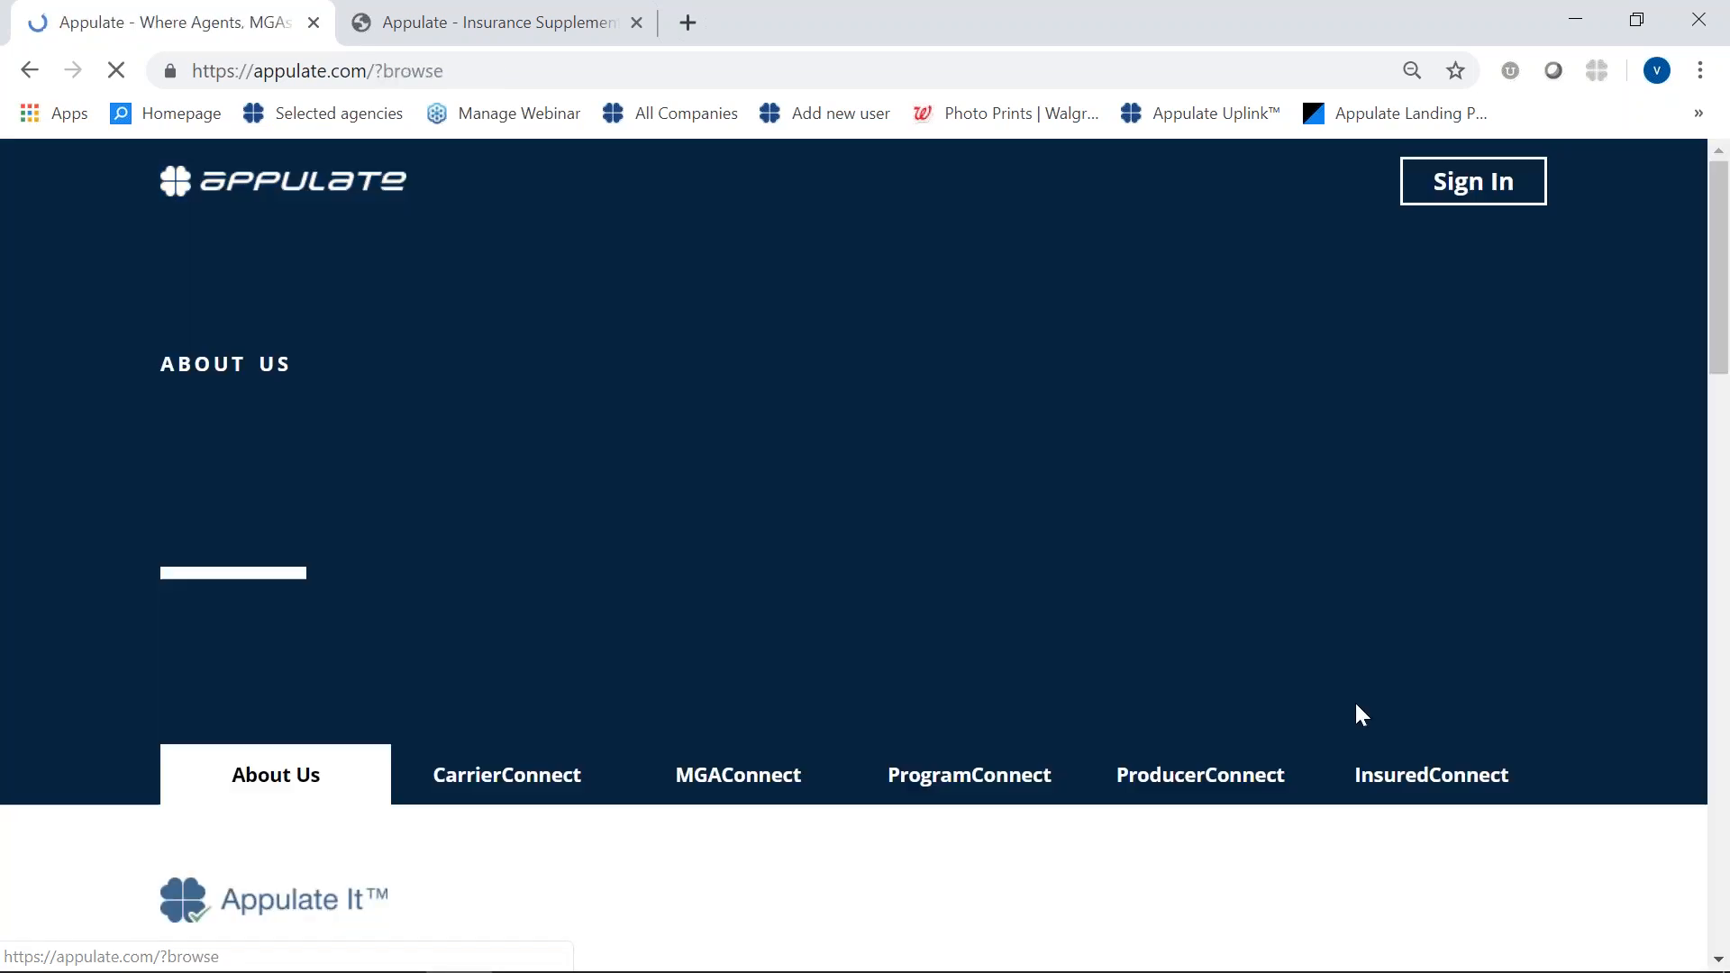
# - Sign back in to the agency account with the saved credentials
pyautogui.click(1471, 183)
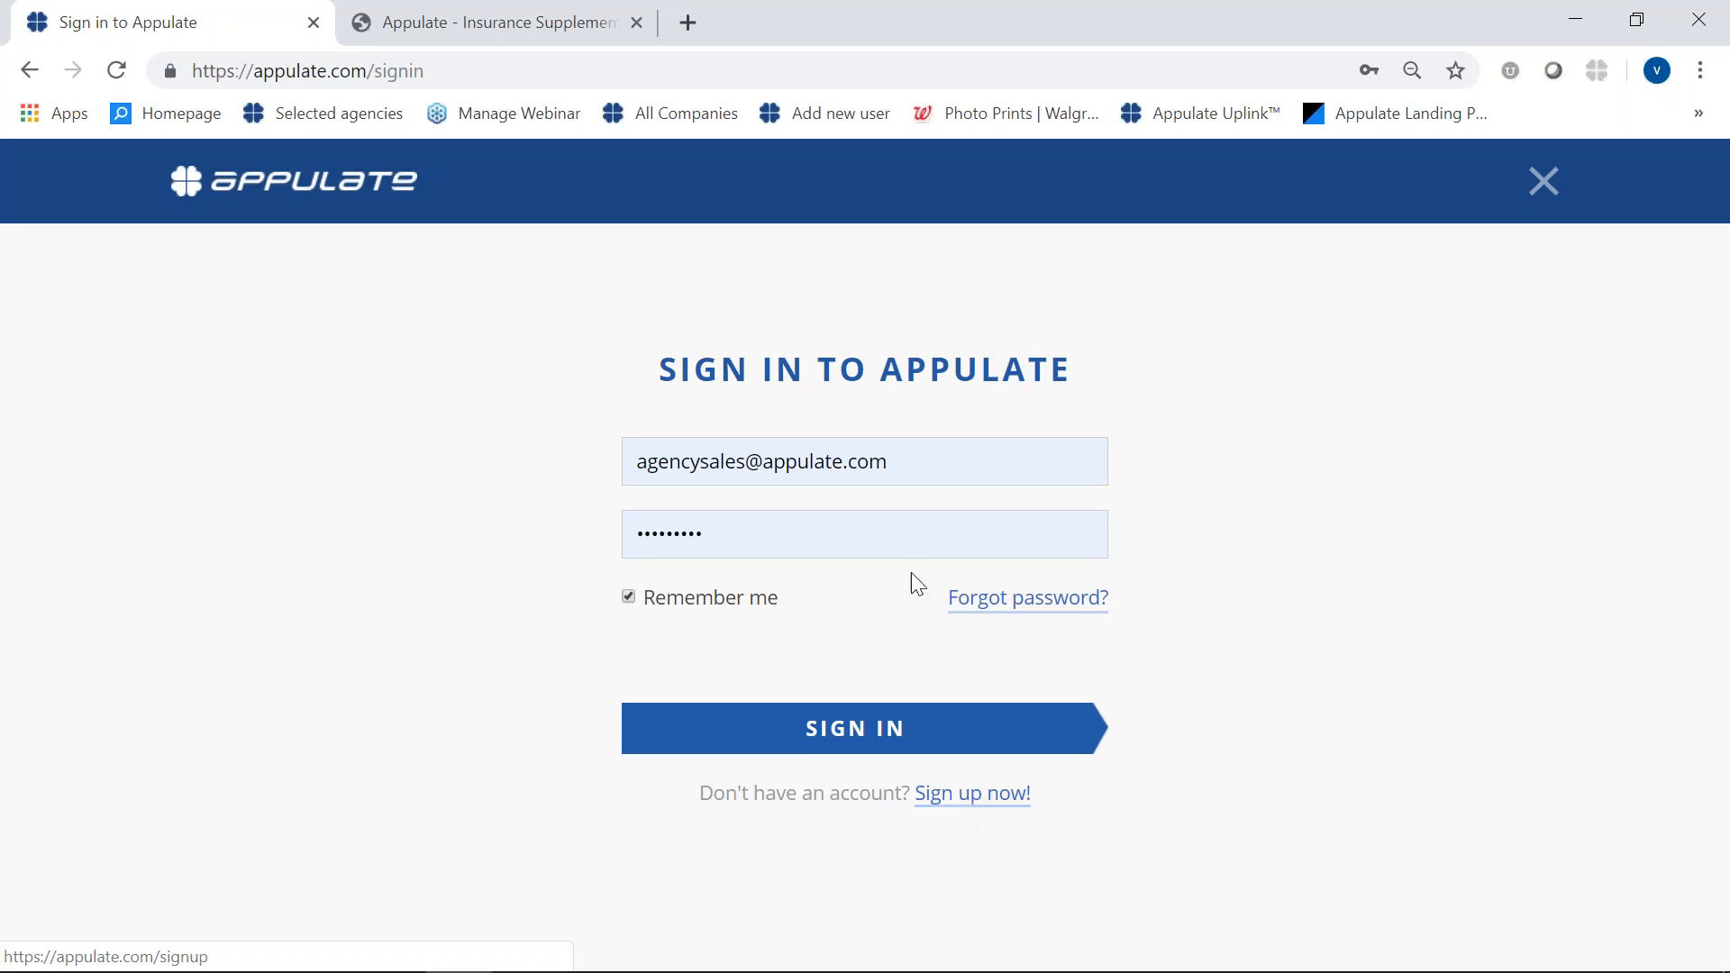
pyautogui.click(757, 736)
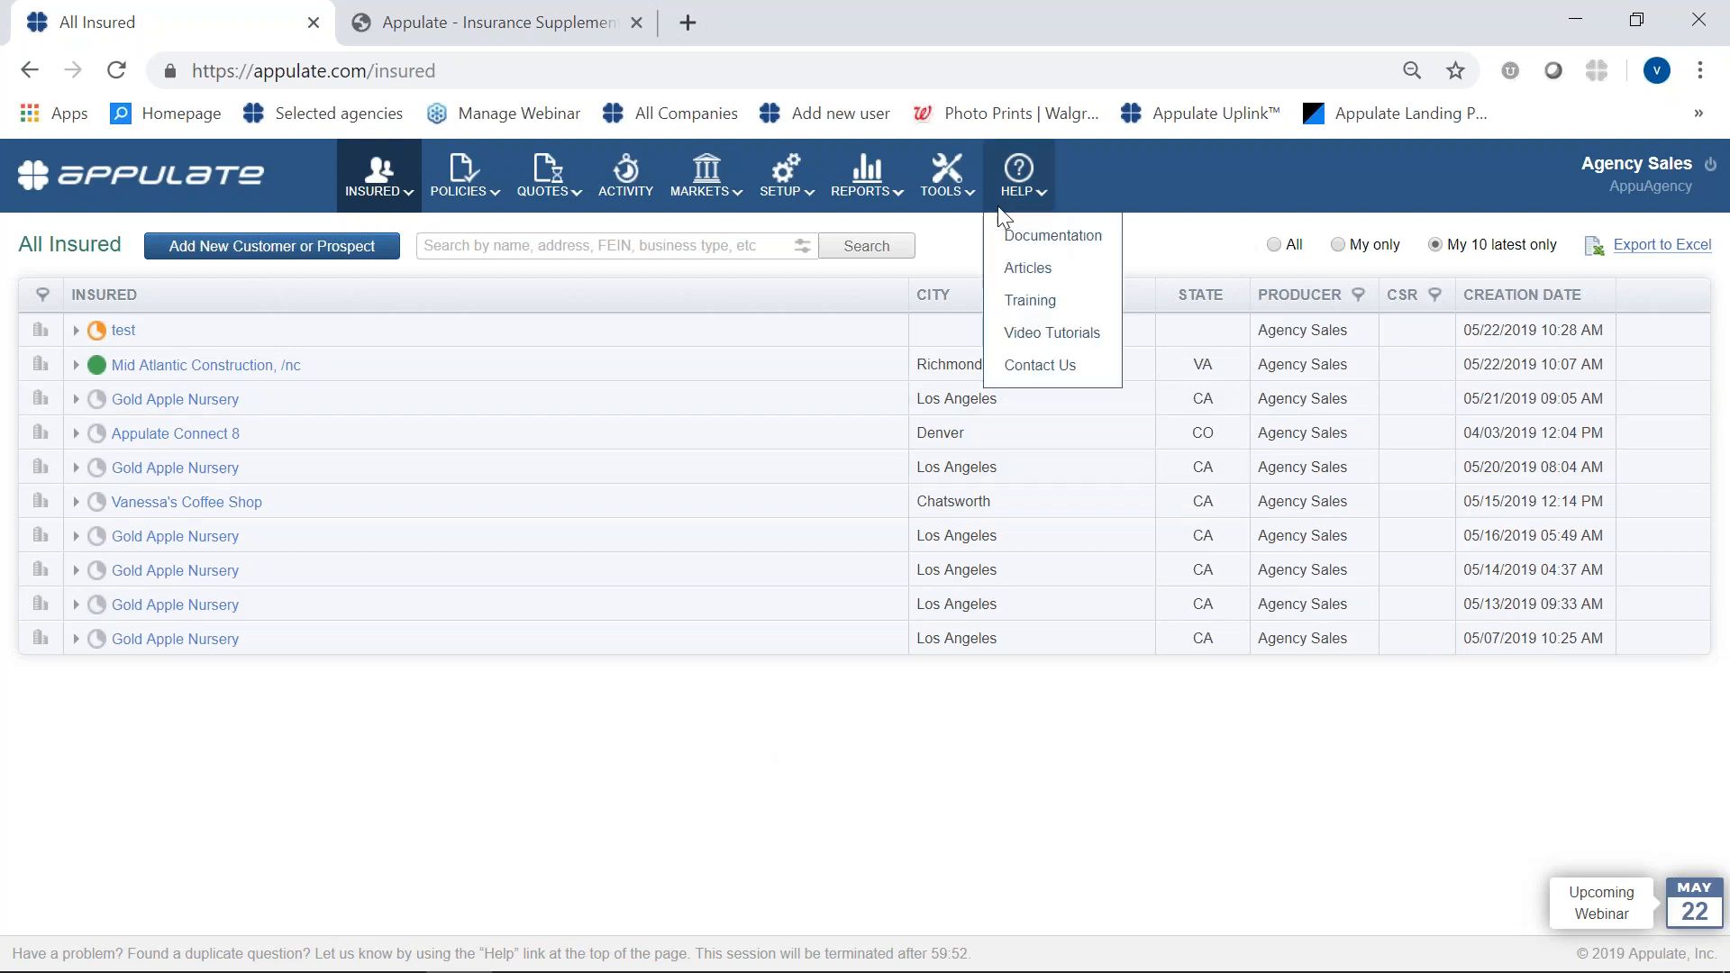
# - View the Appulate Uplink download page and look through its list of agency management systems without changing the selection
pyautogui.moveTo(969, 206)
pyautogui.click(1009, 301)
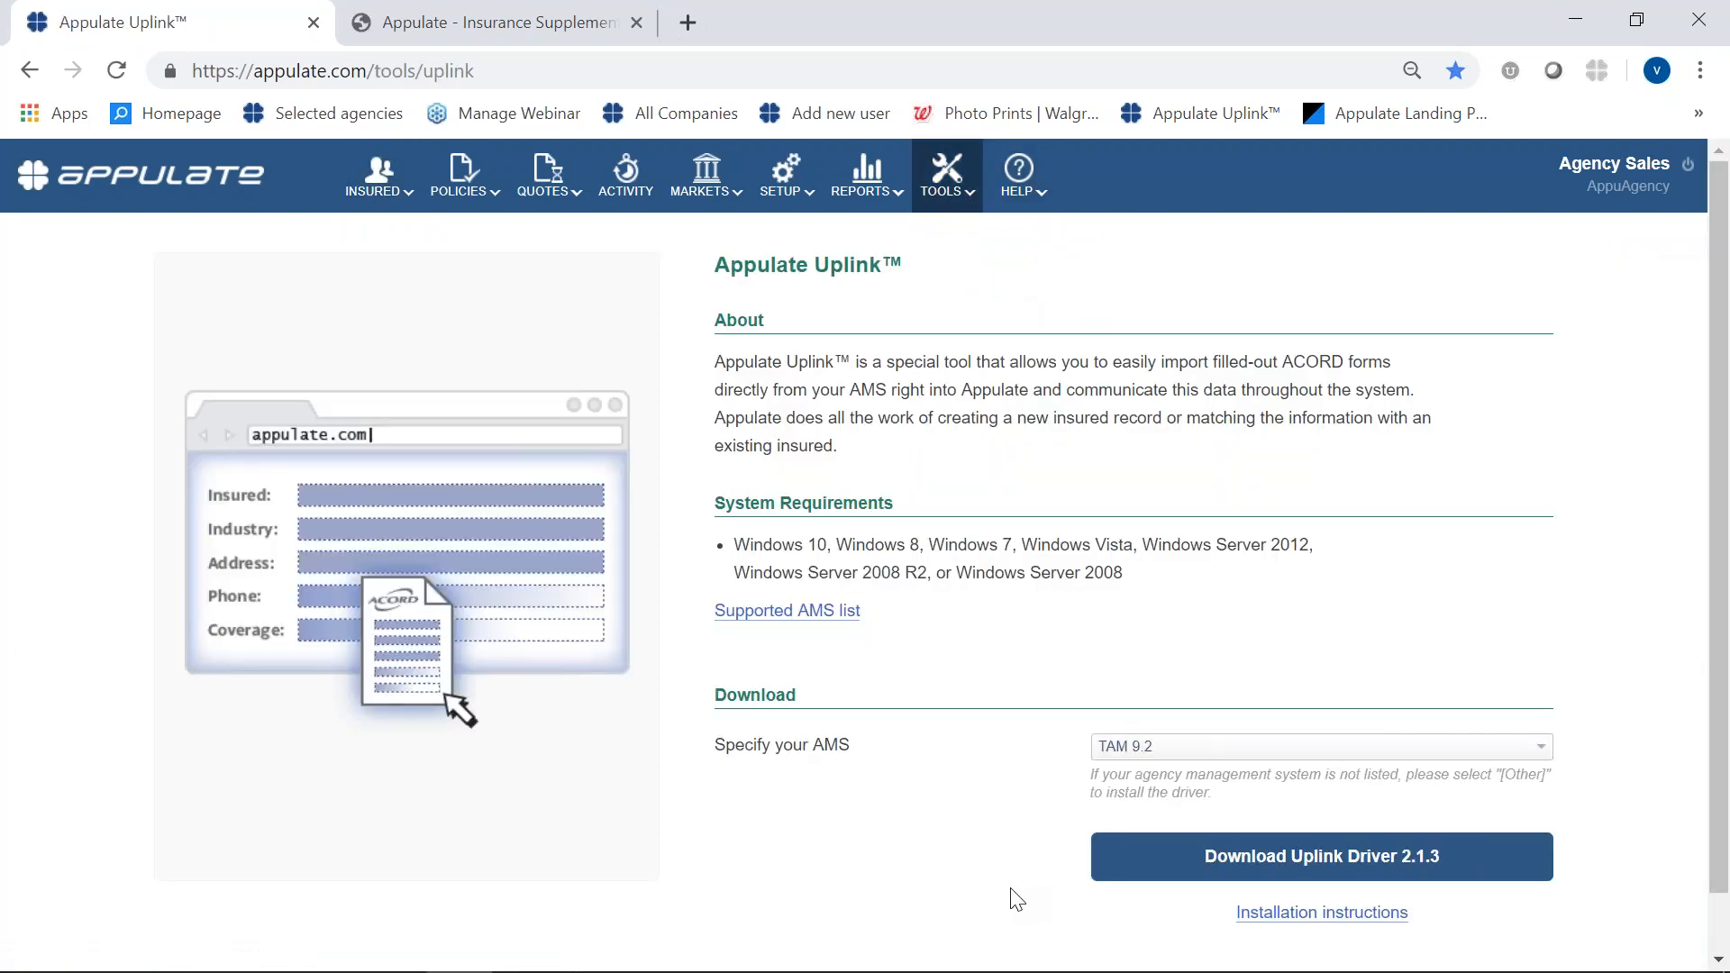
pyautogui.scroll(-1, 1011, 881)
pyautogui.click(1148, 684)
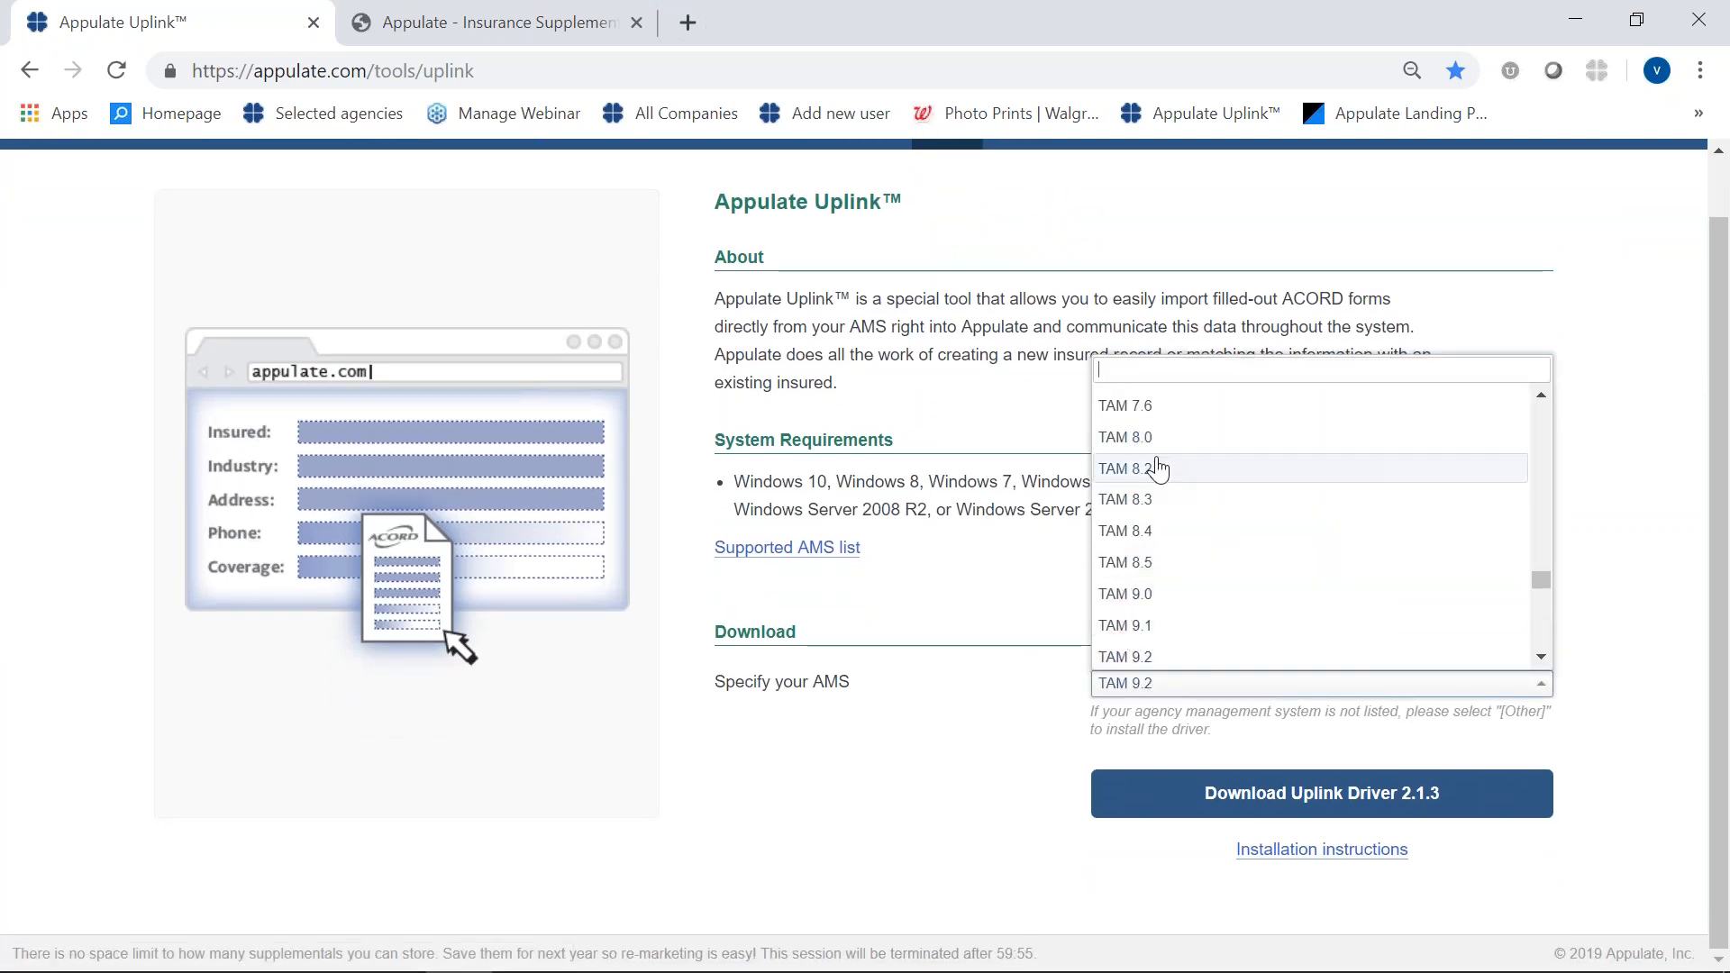
pyautogui.click(1002, 701)
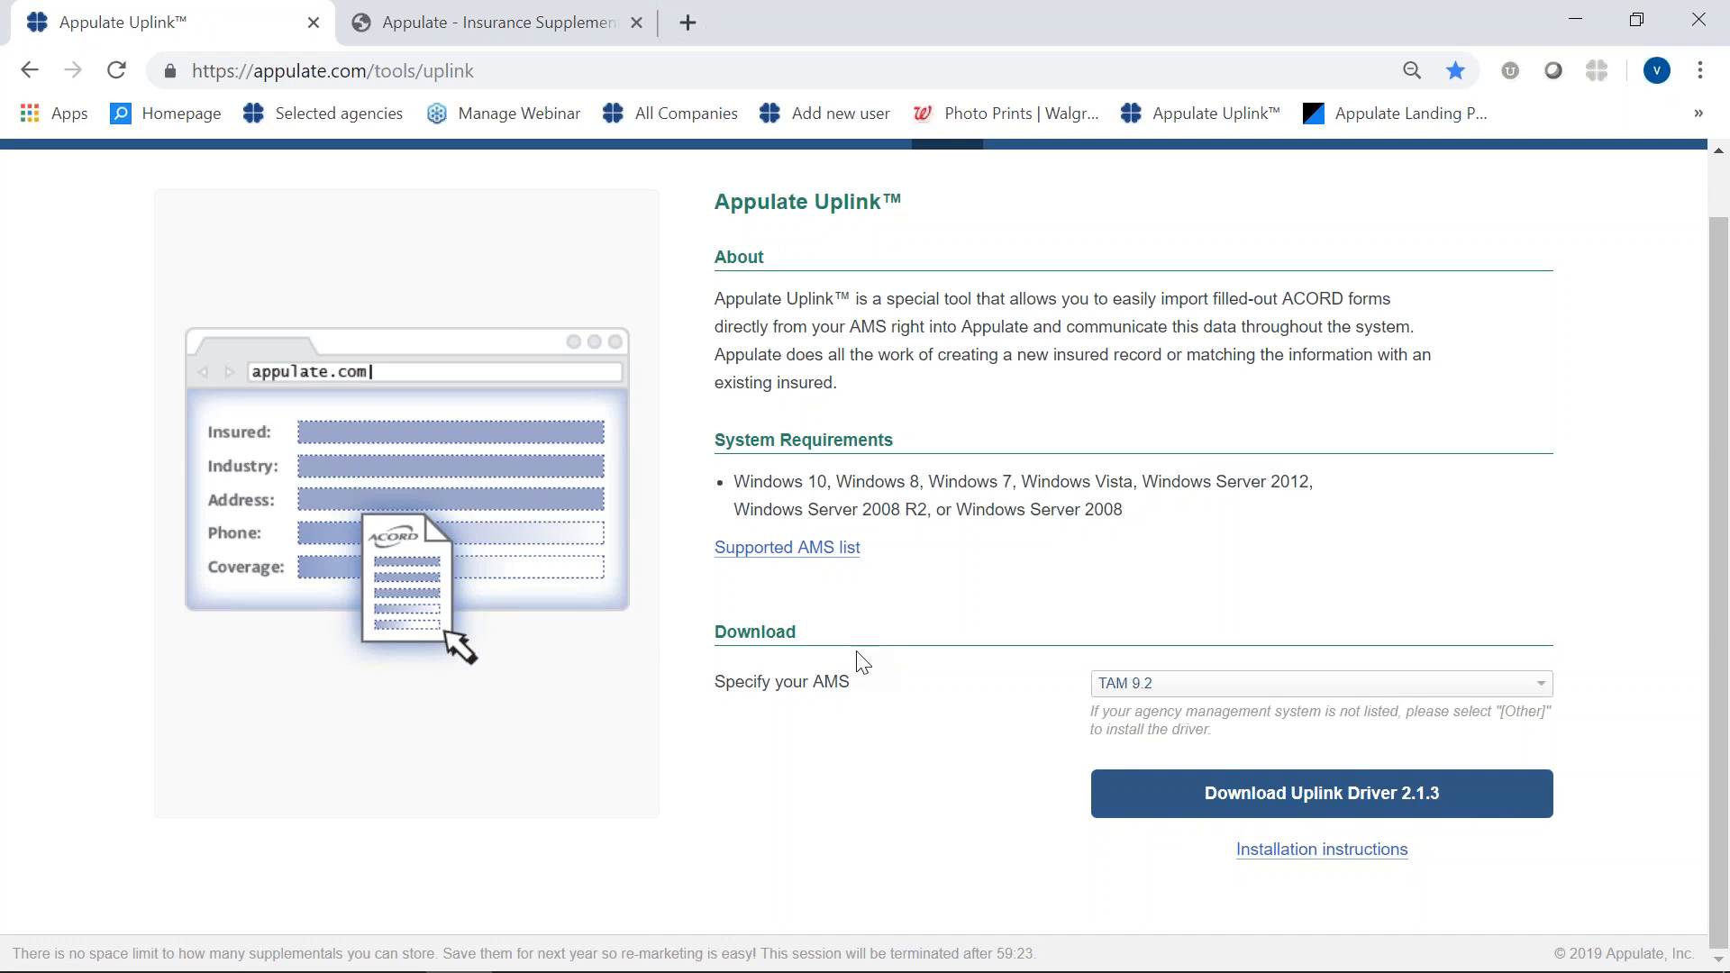
# - Open the list of selected markets to check the agency's appointments
pyautogui.scroll(1, 855, 657)
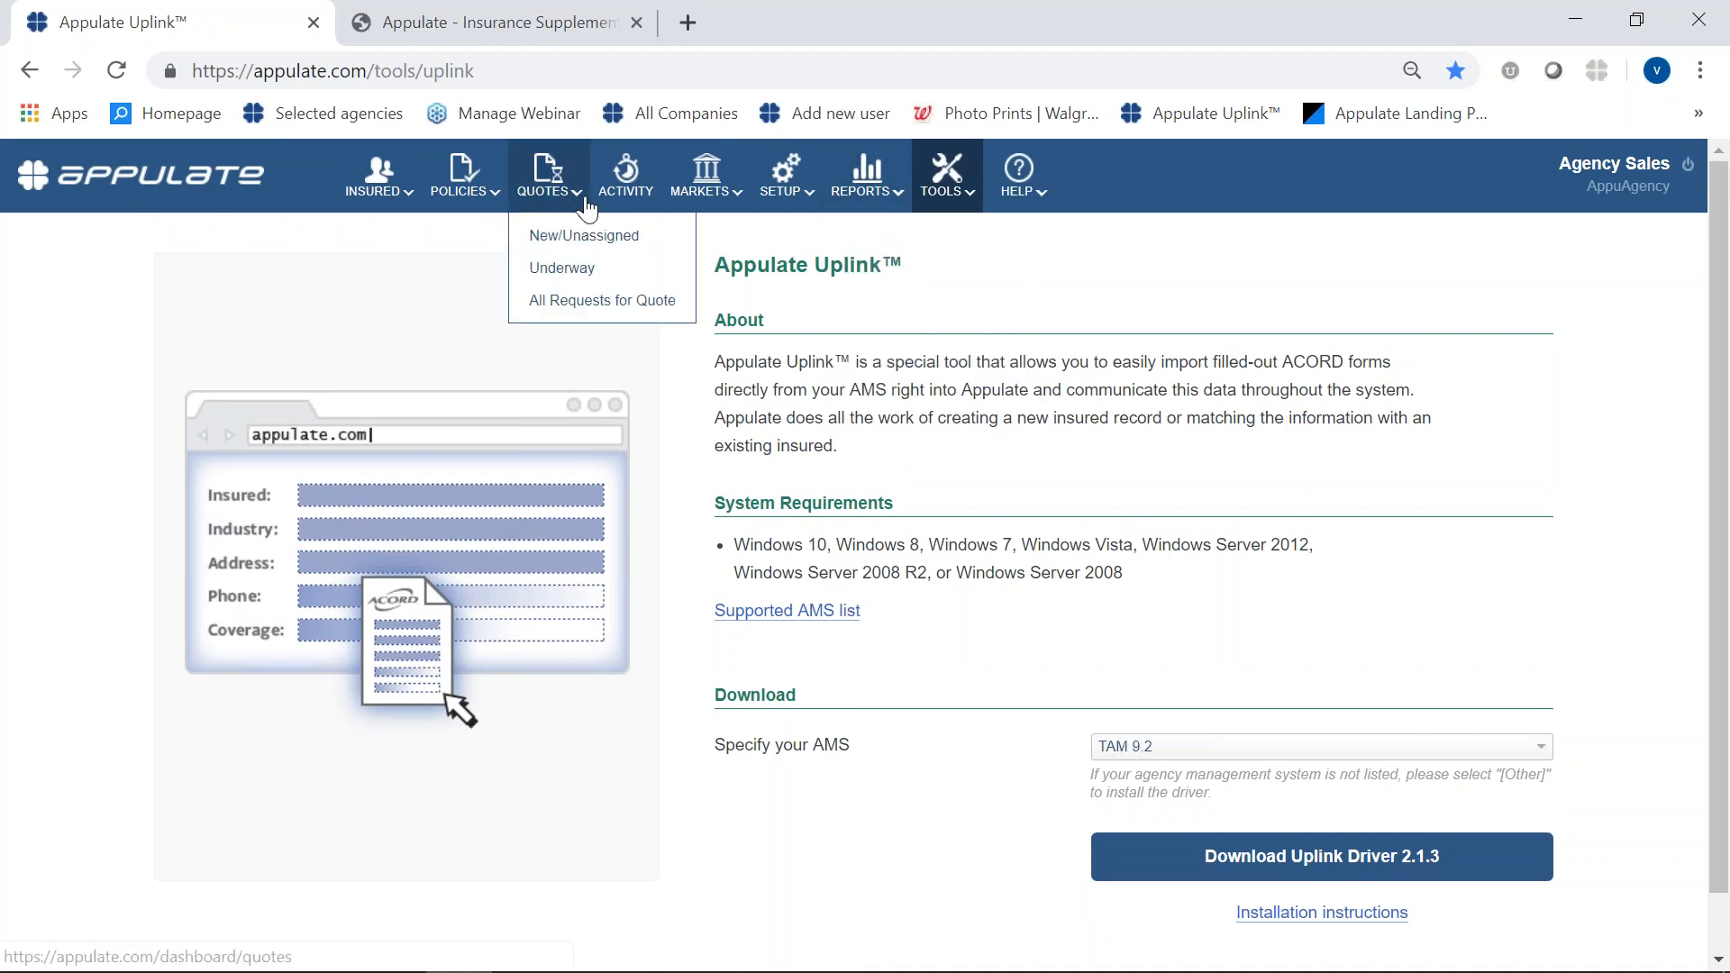
pyautogui.moveTo(690, 189)
pyautogui.click(691, 248)
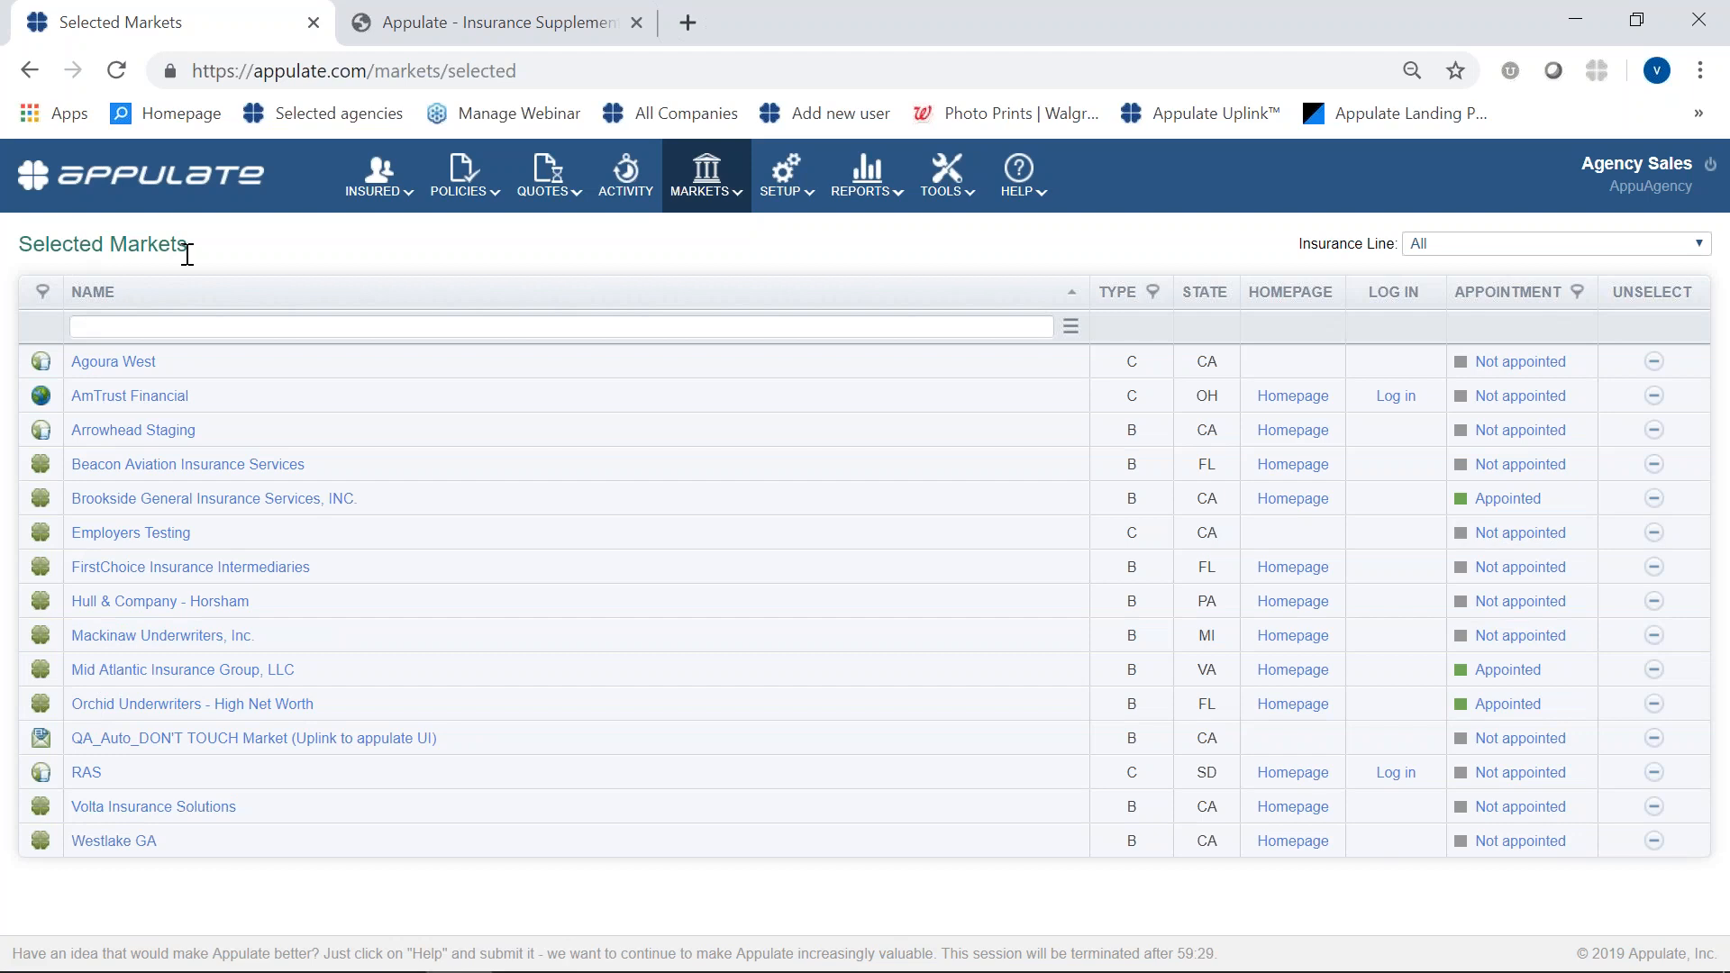
# - Browse the list of available markets and return to the selected markets list
pyautogui.moveTo(737, 203)
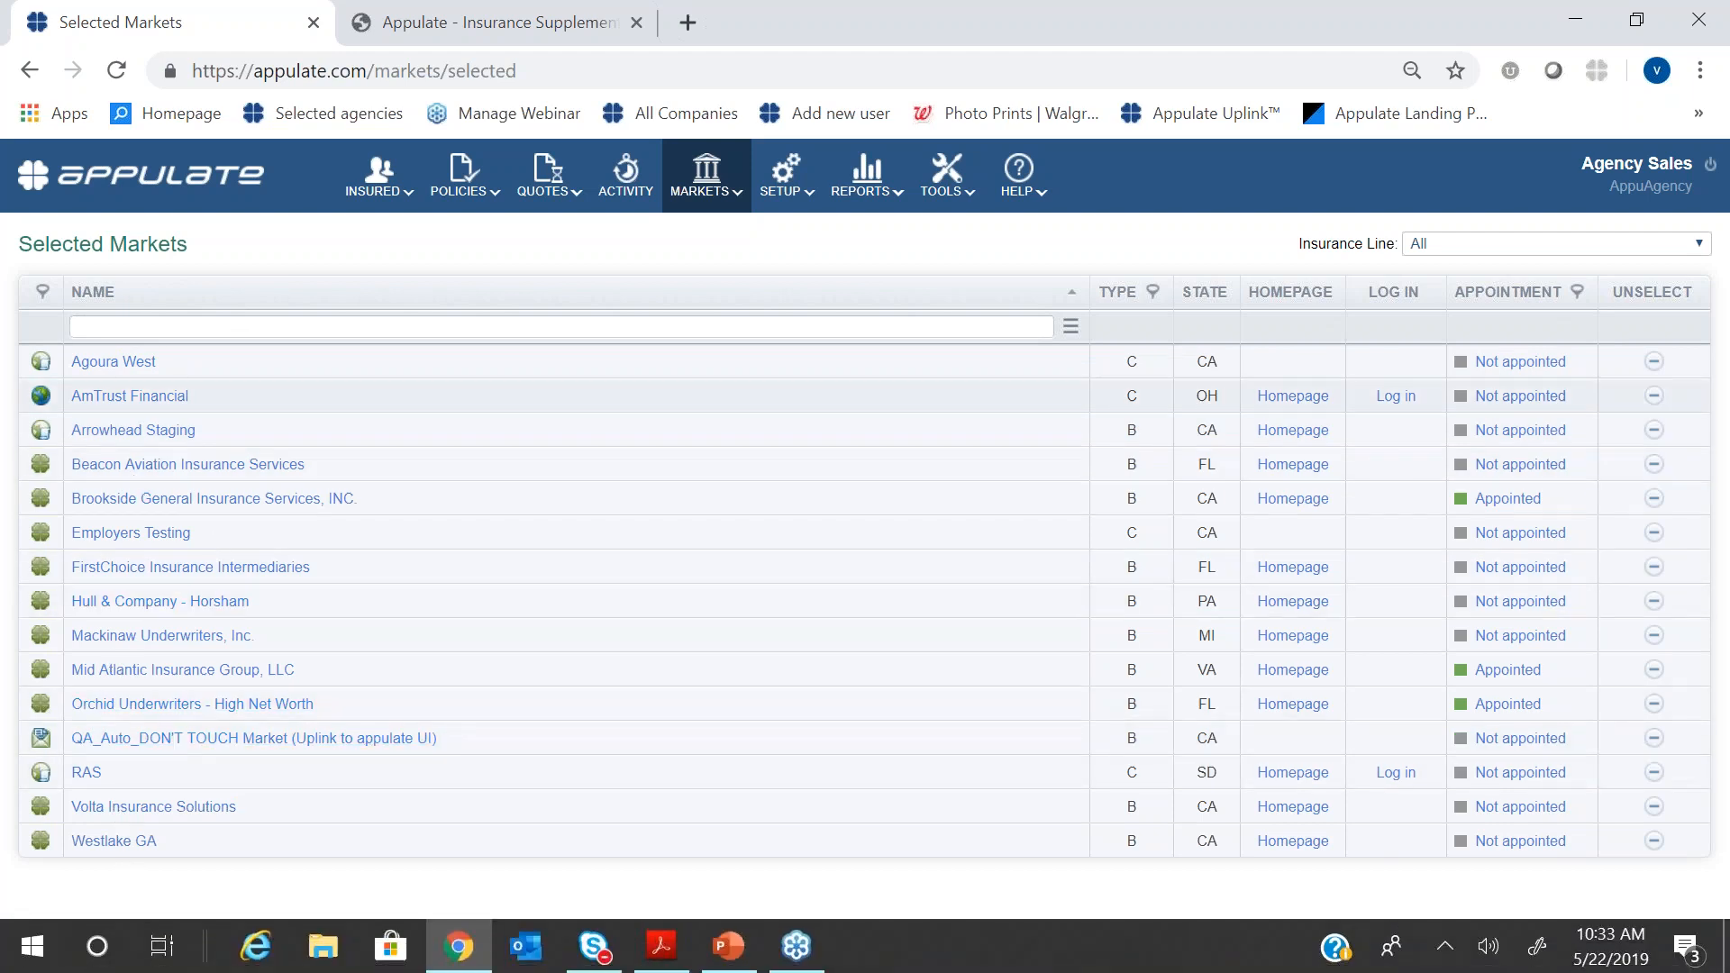
pyautogui.moveTo(706, 177)
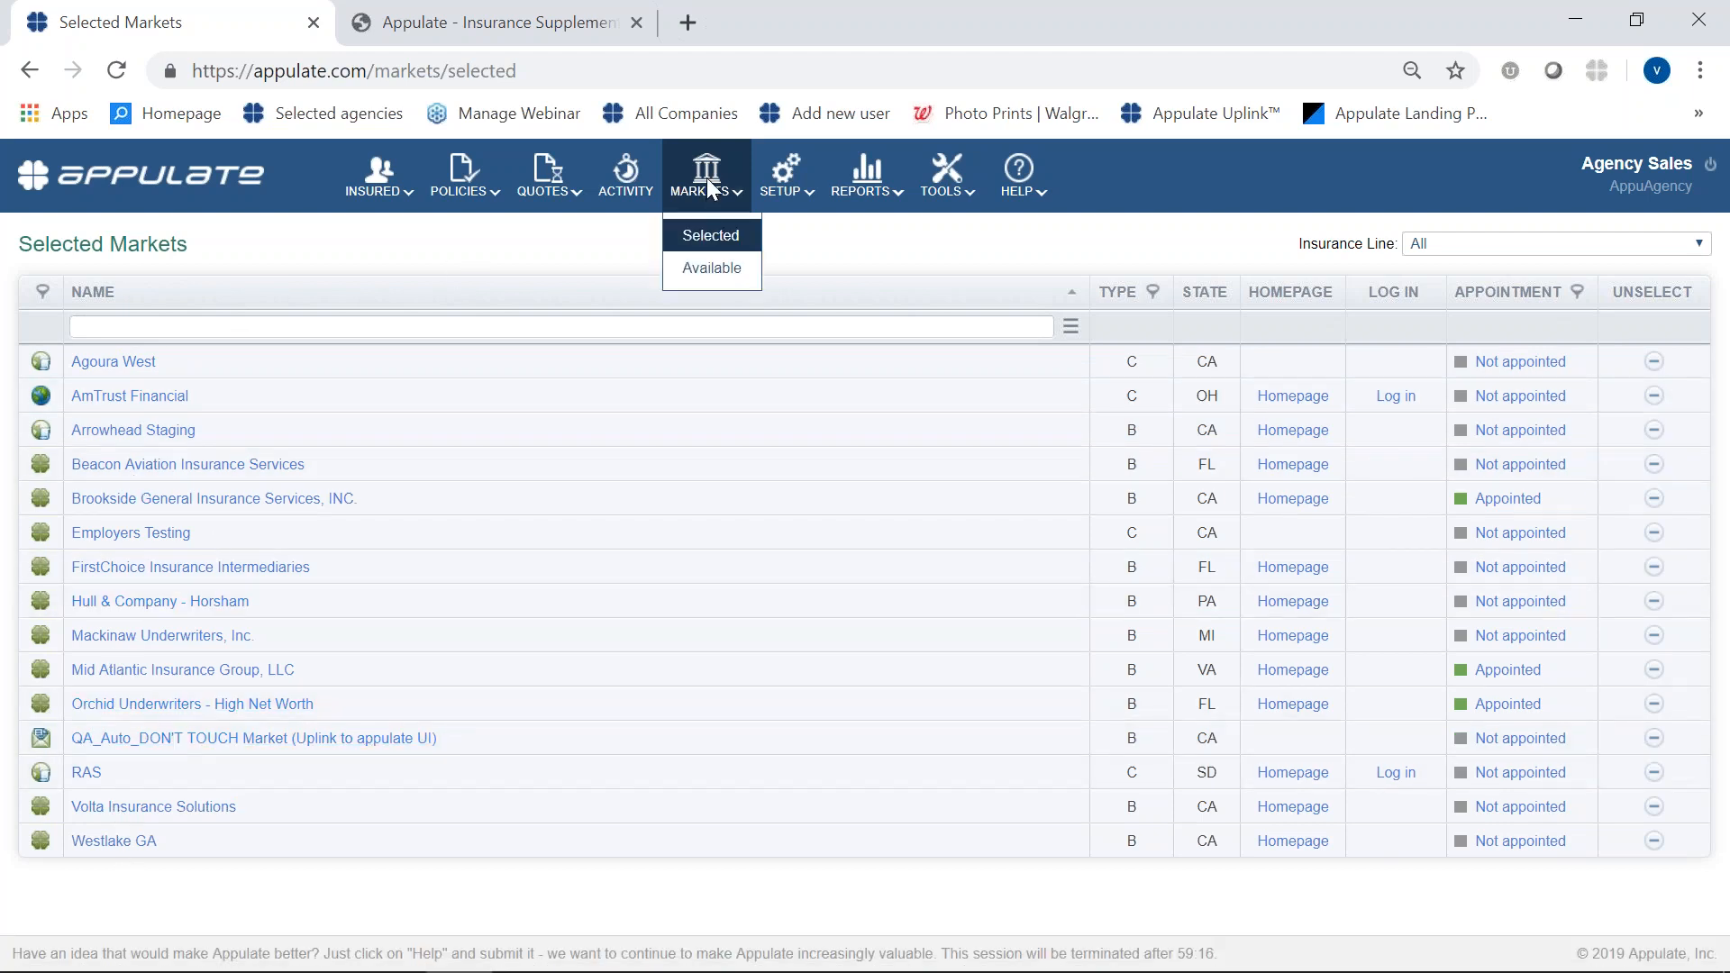
pyautogui.click(711, 268)
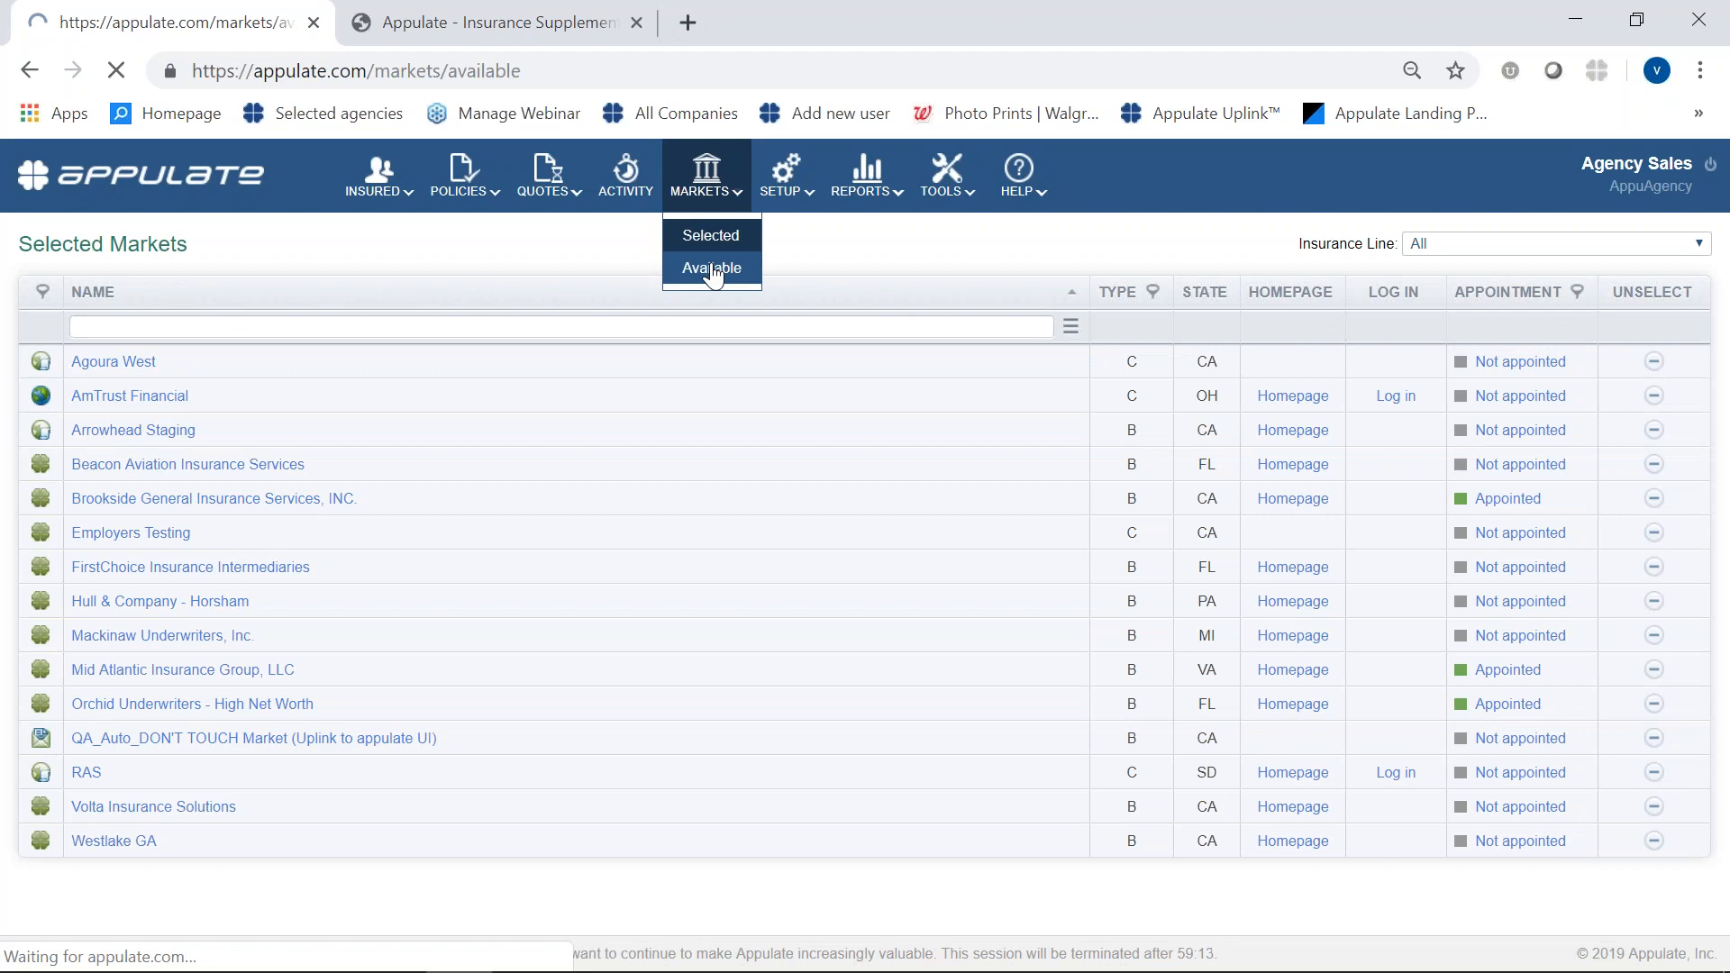
pyautogui.scroll(-2, 549, 879)
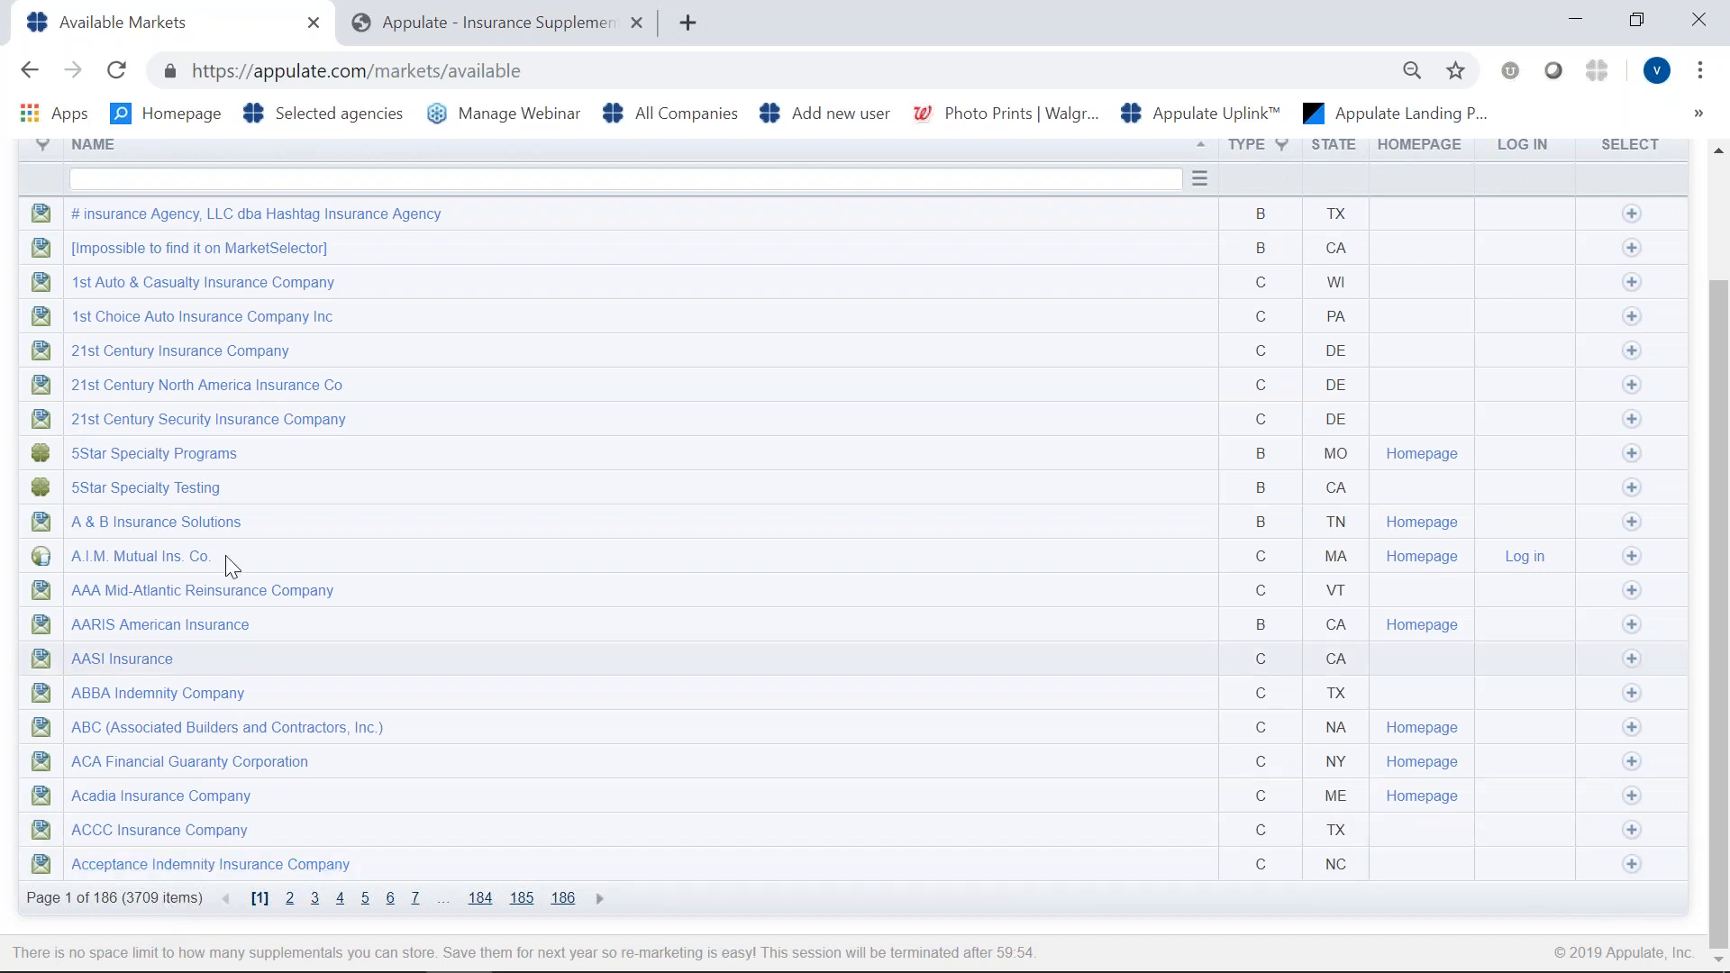
pyautogui.scroll(2, 259, 481)
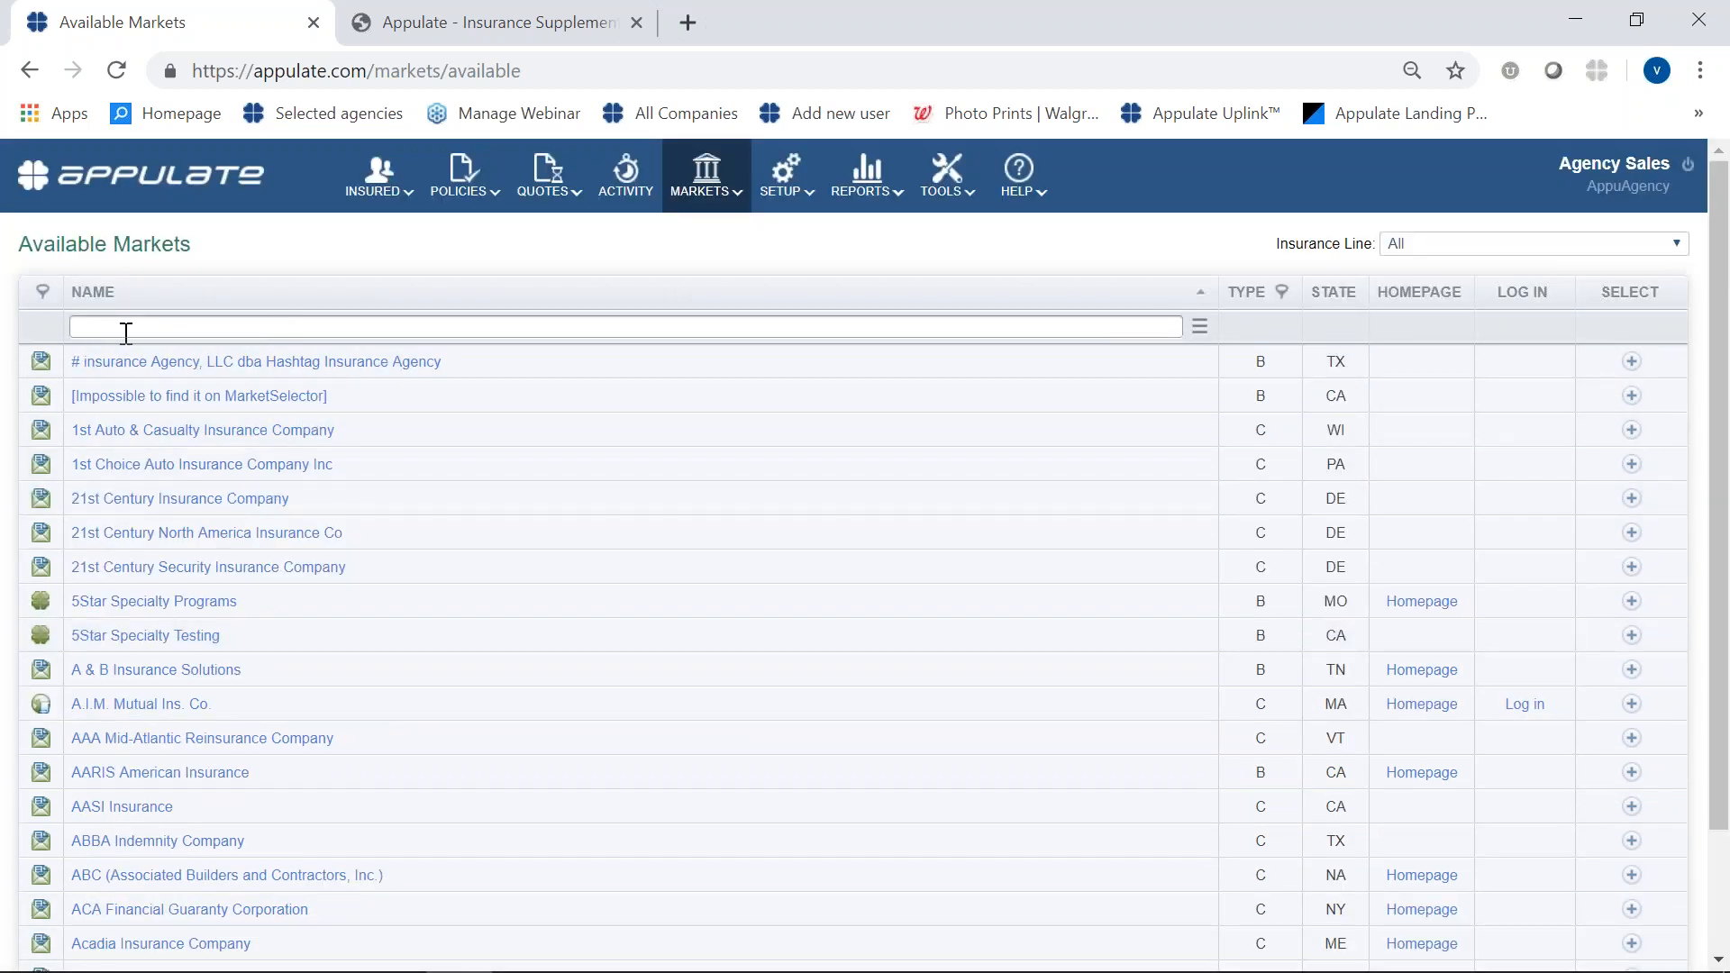
pyautogui.scroll(-2, 288, 772)
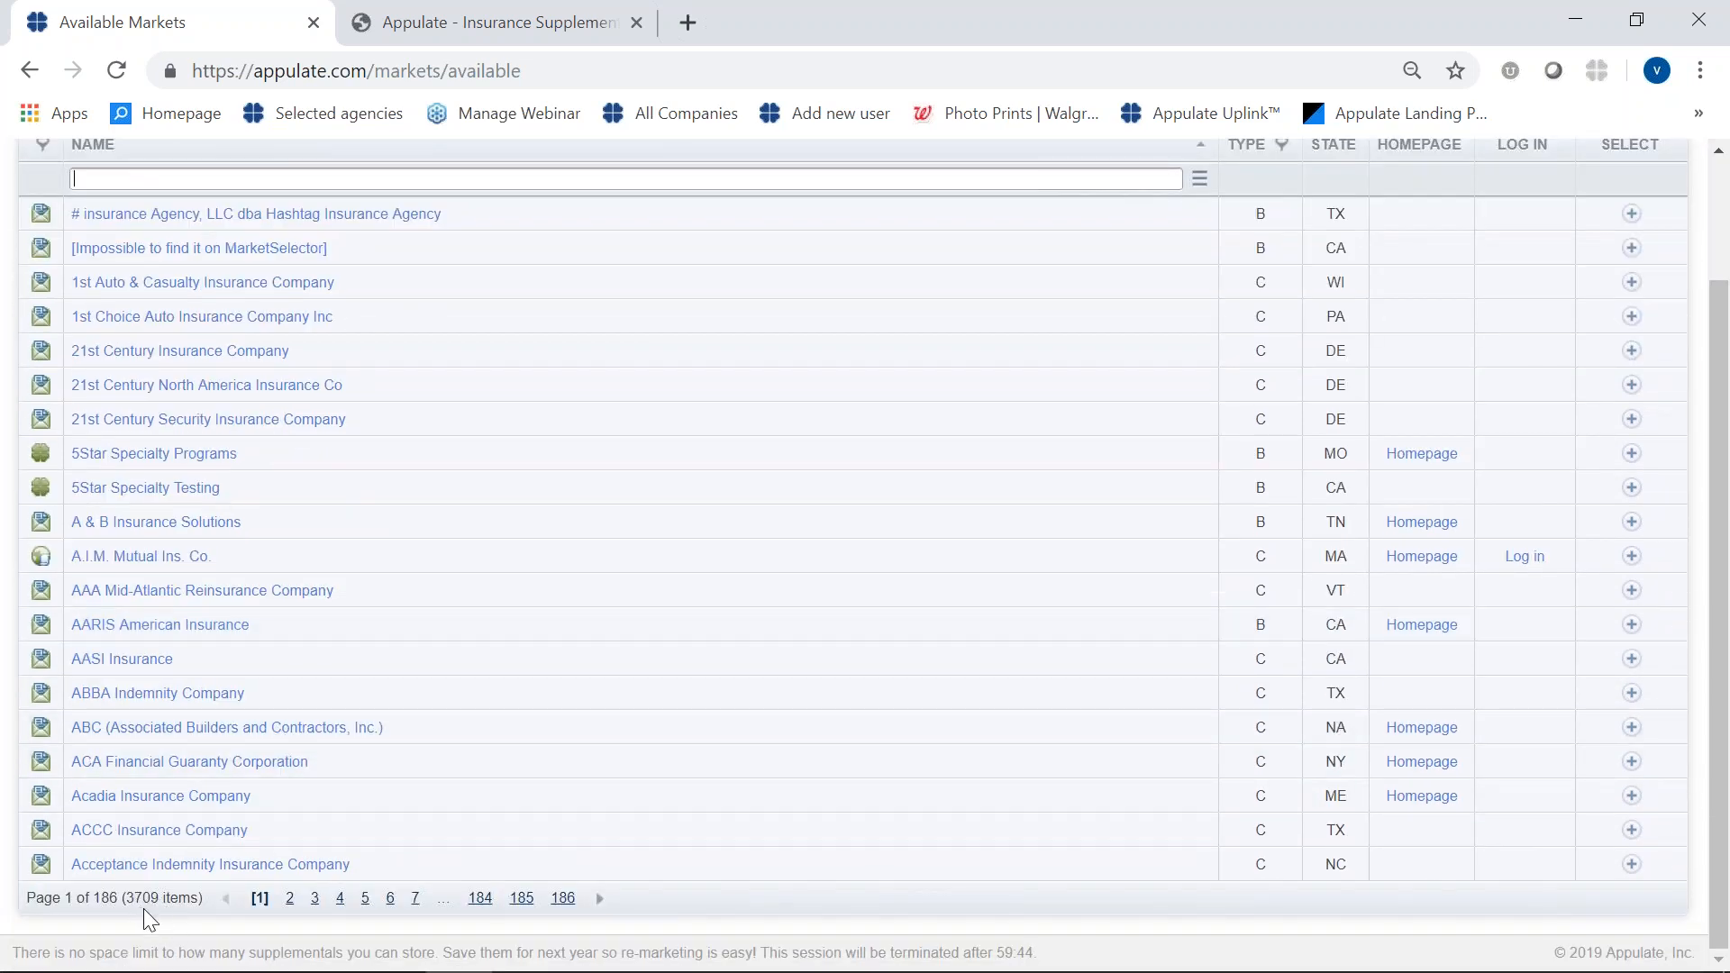
pyautogui.scroll(2, 254, 516)
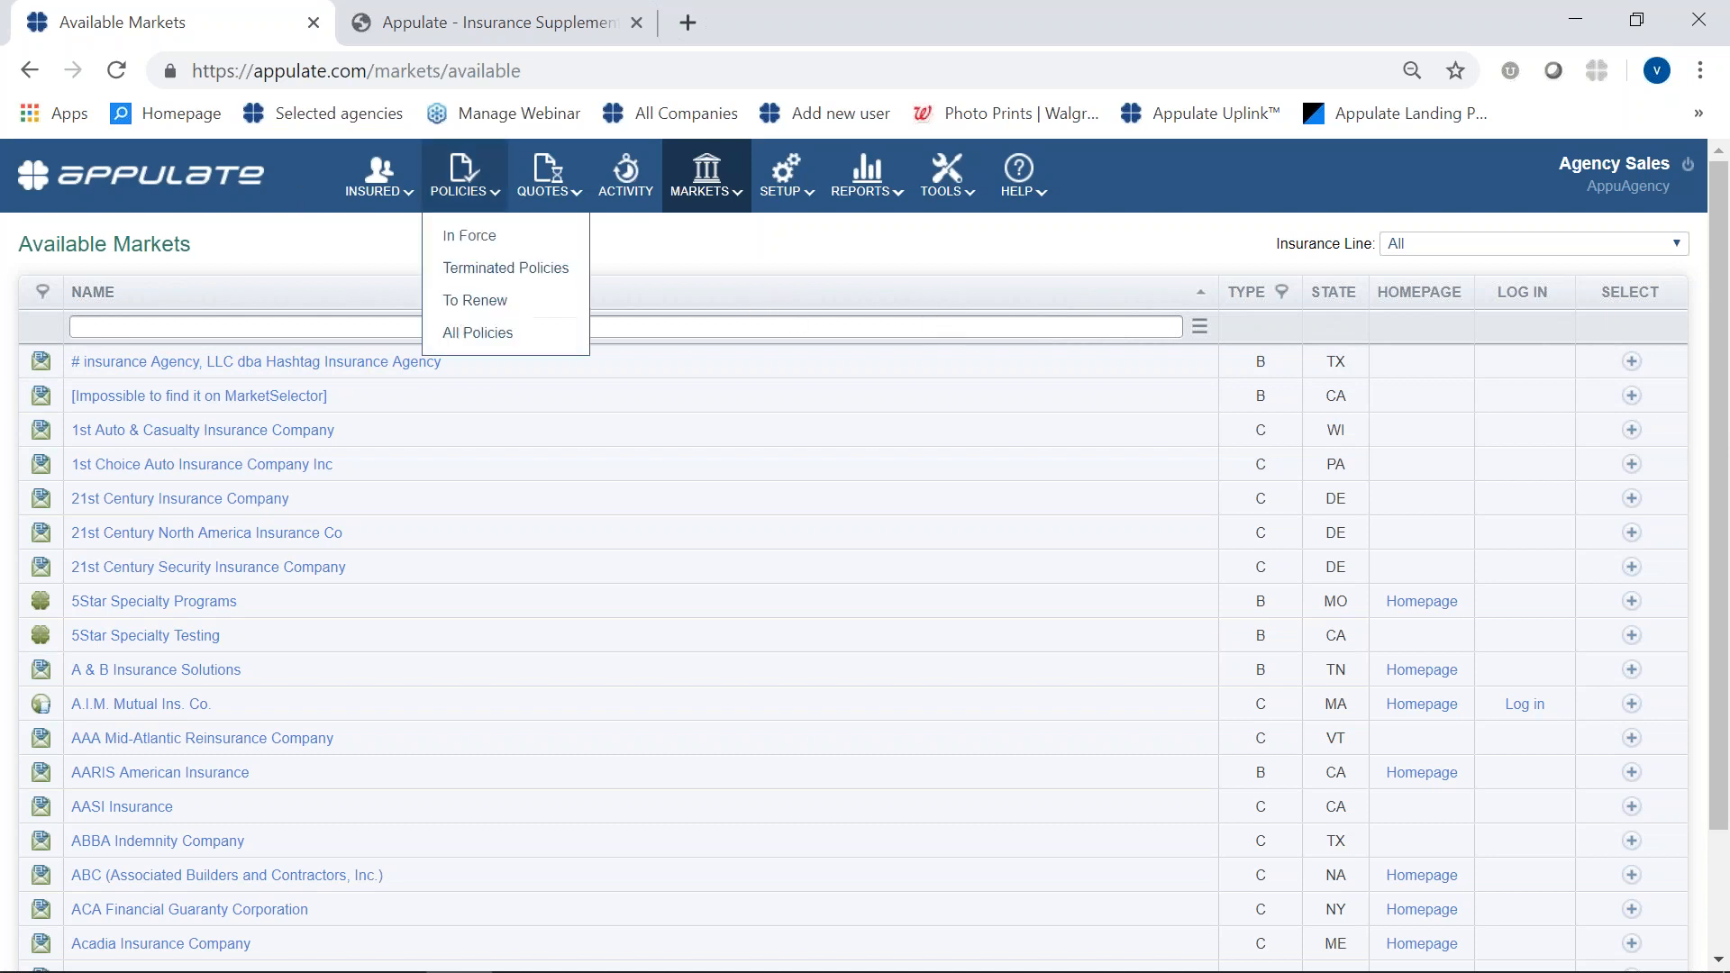
pyautogui.moveTo(709, 204)
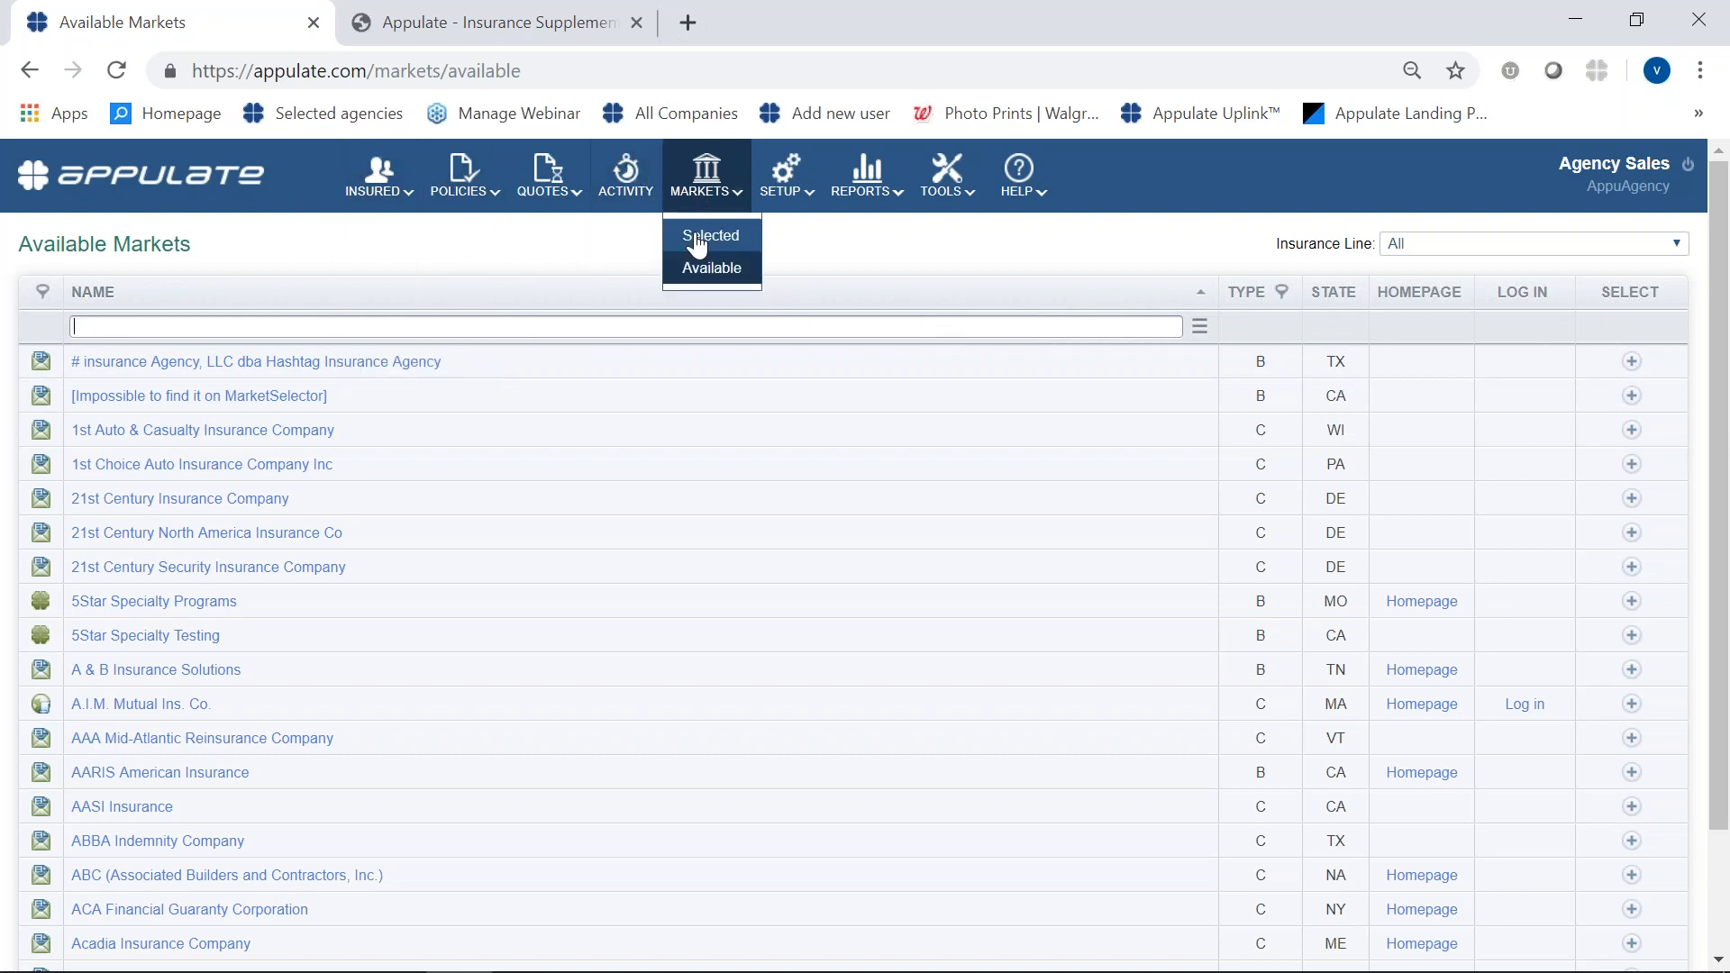
pyautogui.click(707, 237)
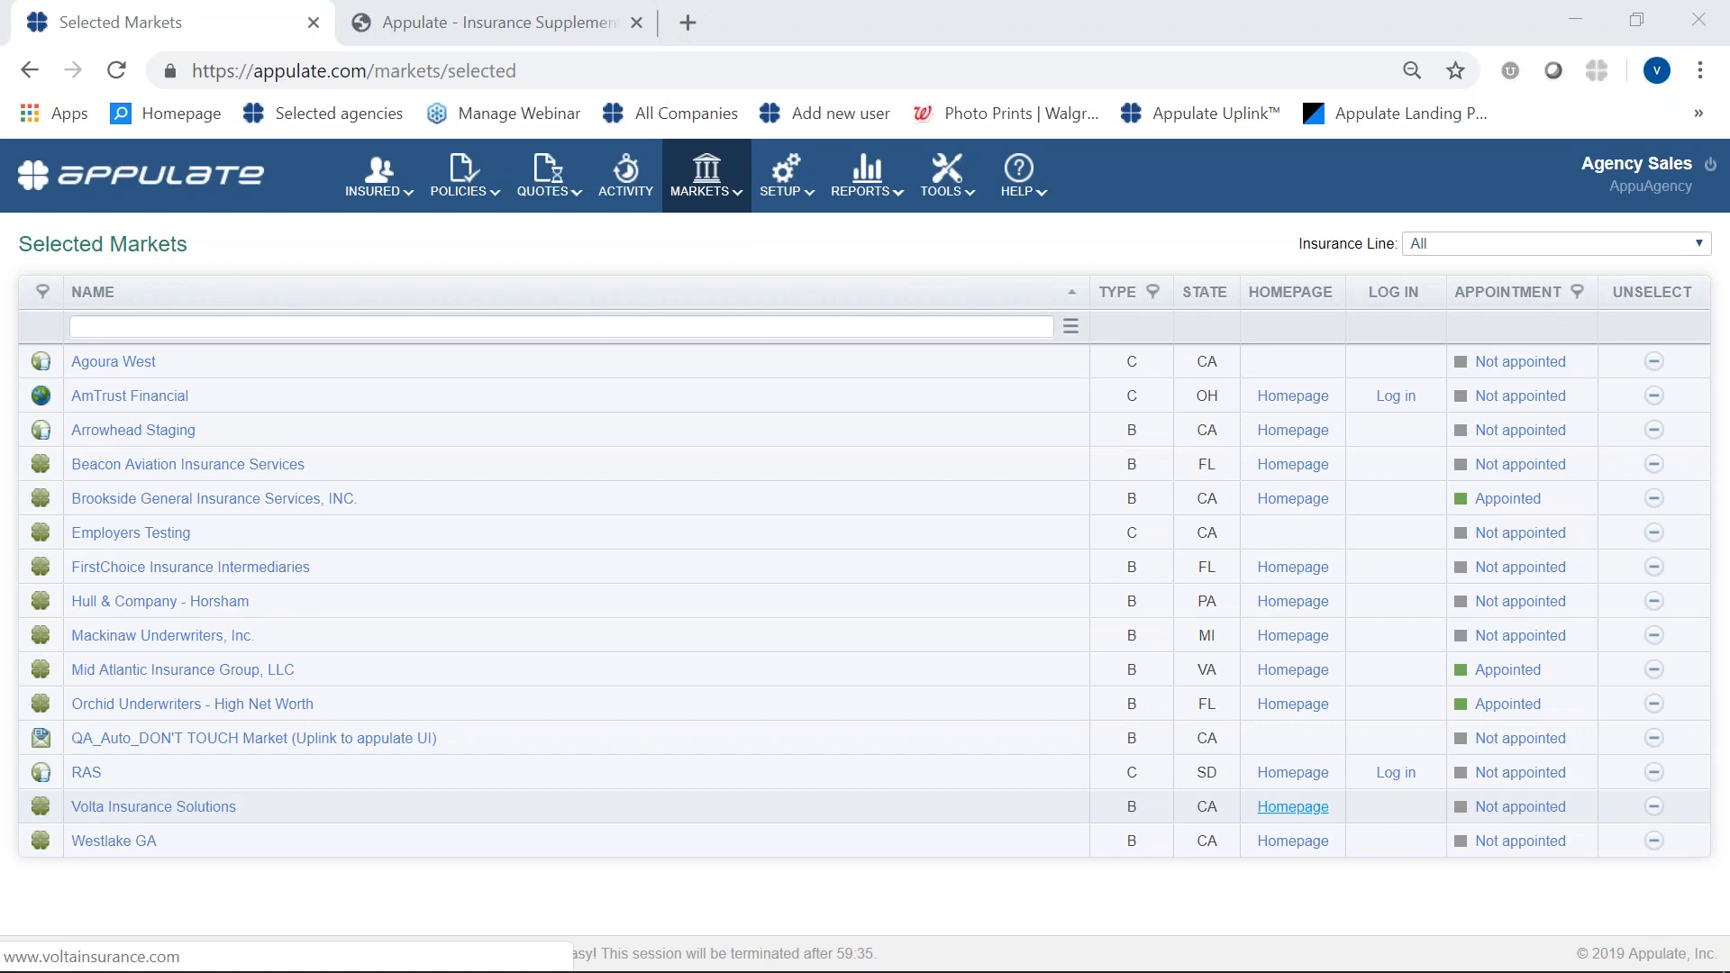
# - Switch to the webinar presentation in PowerPoint and start the slide show from slide 12
pyautogui.moveTo(1011, 969)
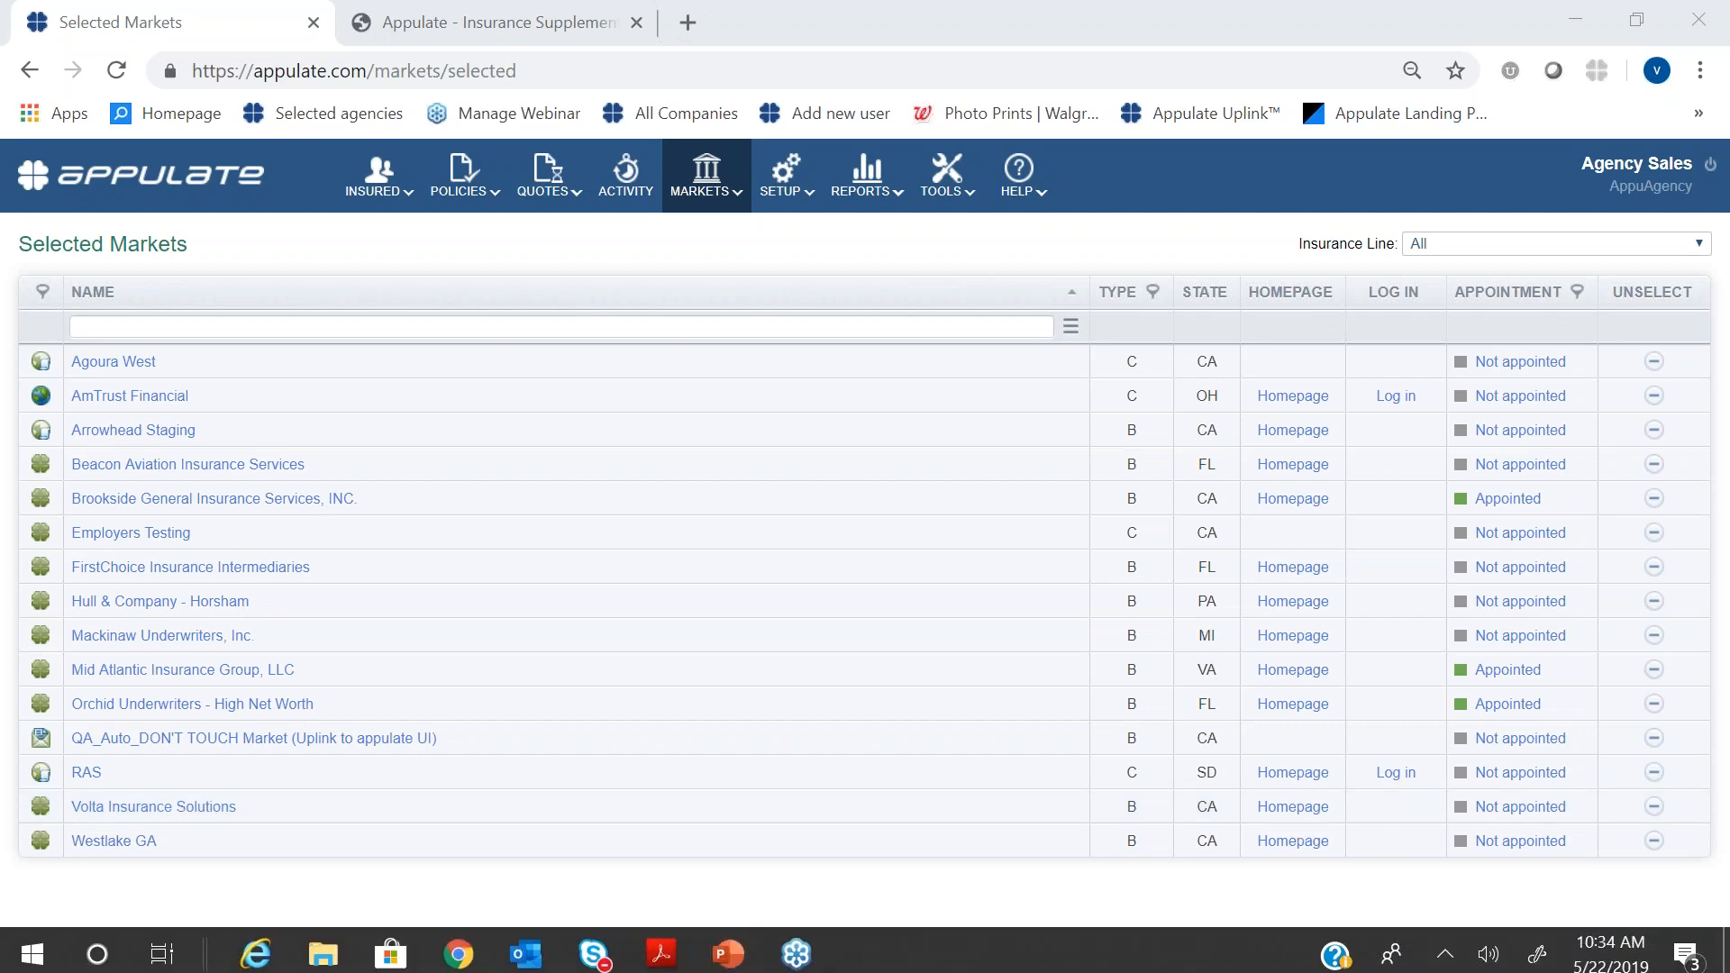
pyautogui.click(734, 956)
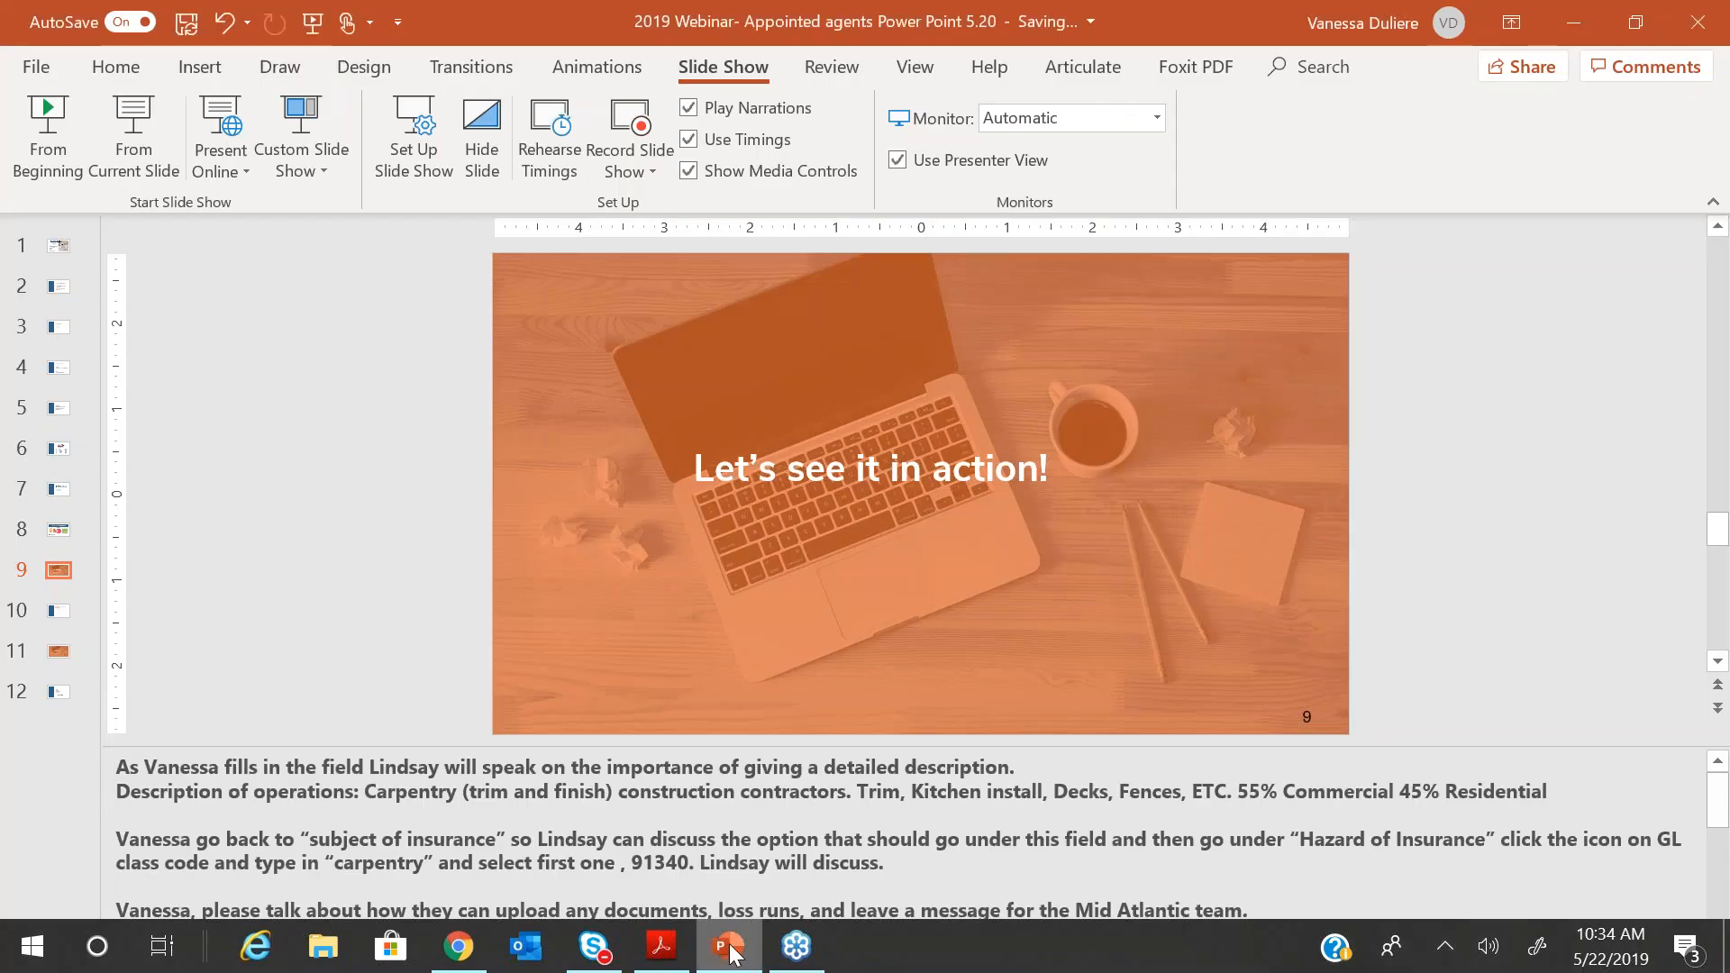
pyautogui.click(45, 698)
pyautogui.click(127, 154)
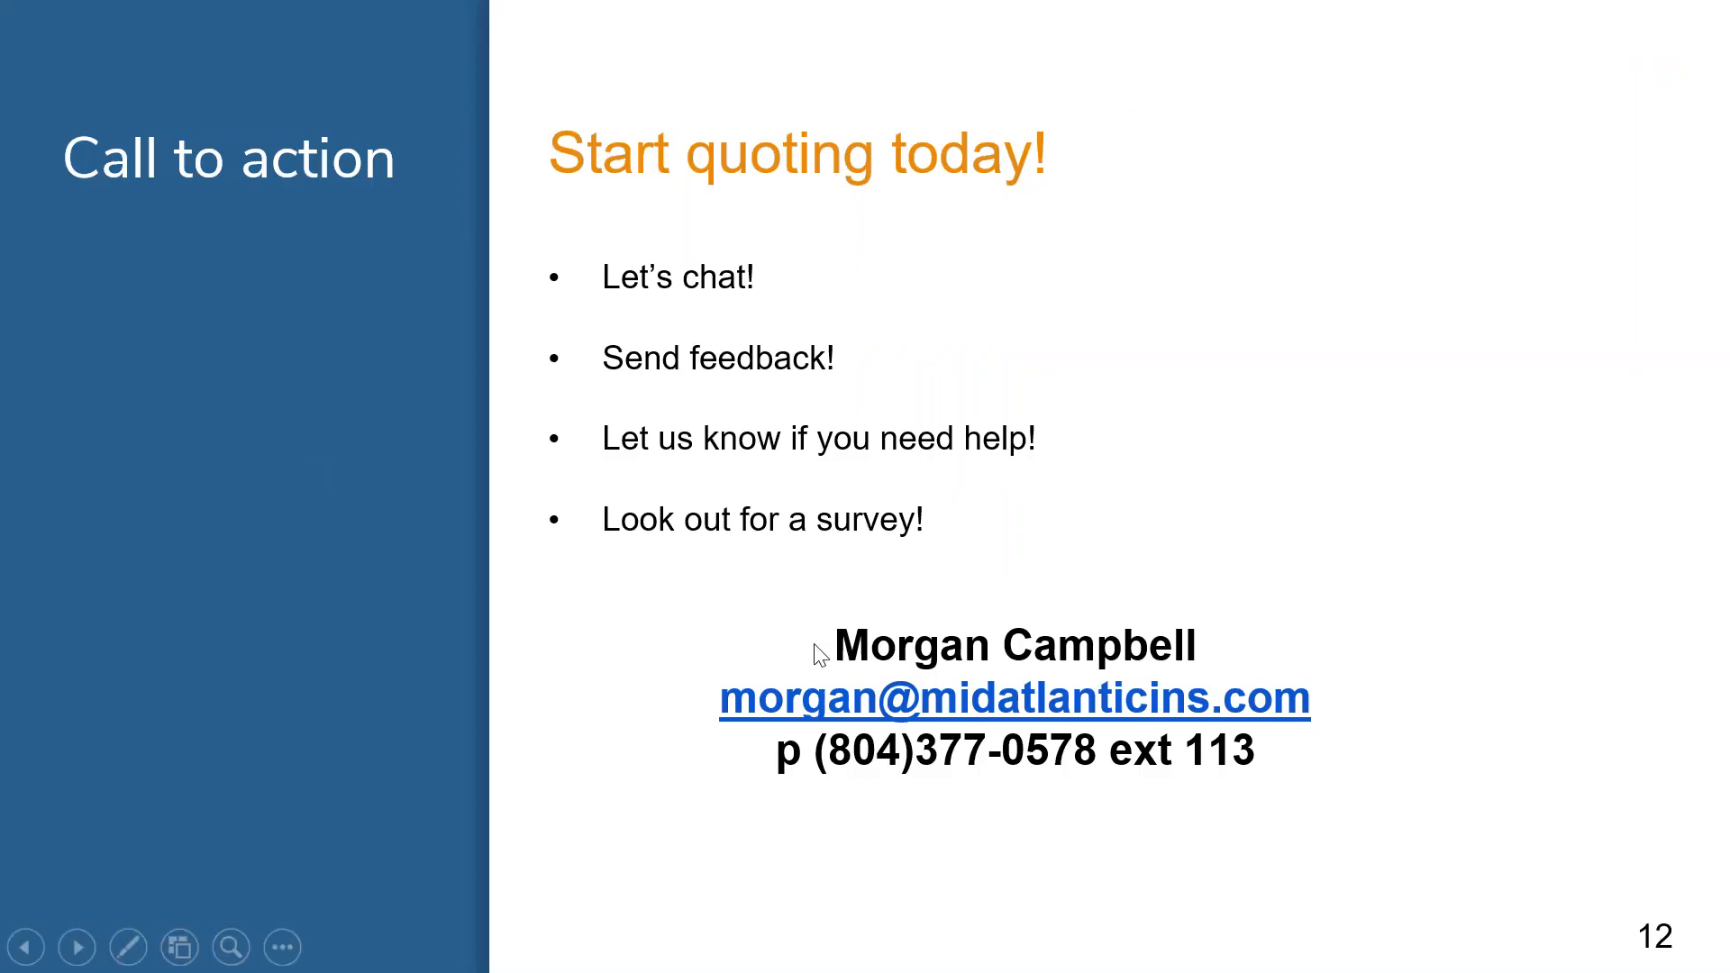